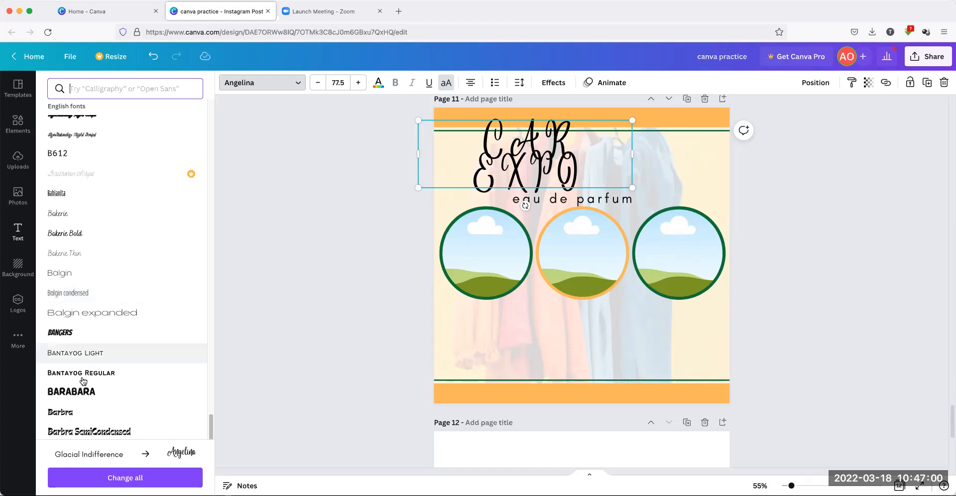
Set the CAR EXPO heading in Barabara and move it fully onto page 11 near the top
click(85, 302)
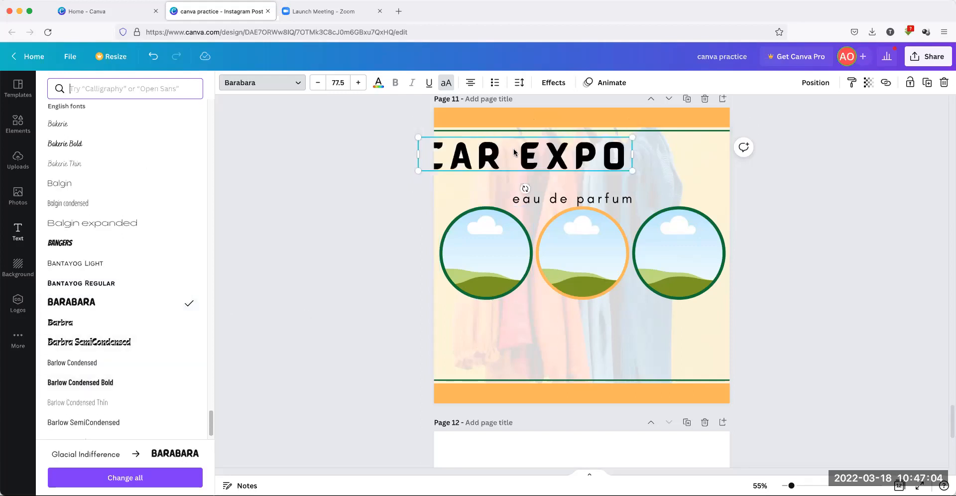
drag(512, 148, 533, 158)
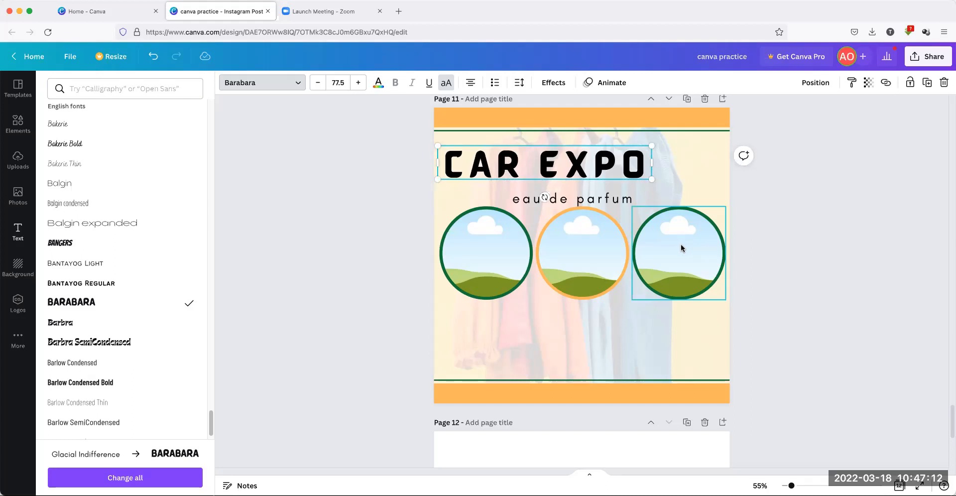
click(812, 259)
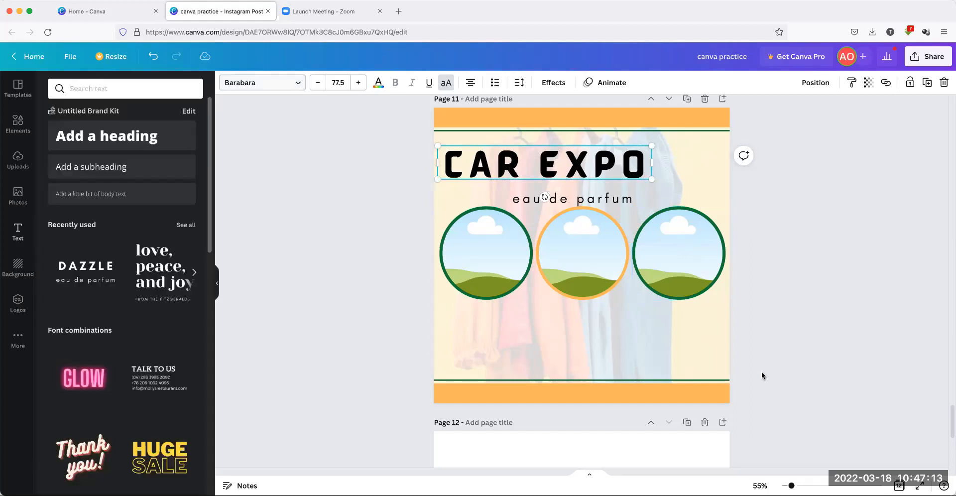
Delete the blank page 12 and duplicate the CAR EXPO page 11 in its place
click(705, 422)
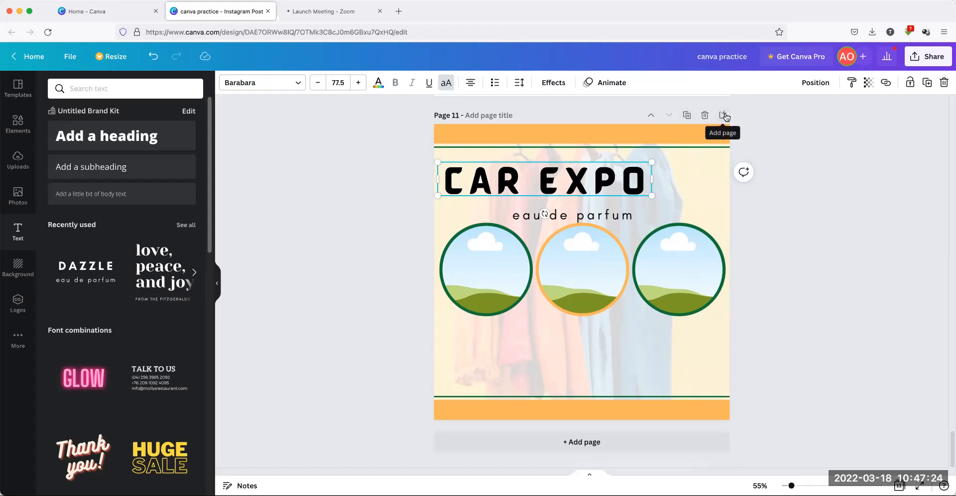
click(687, 116)
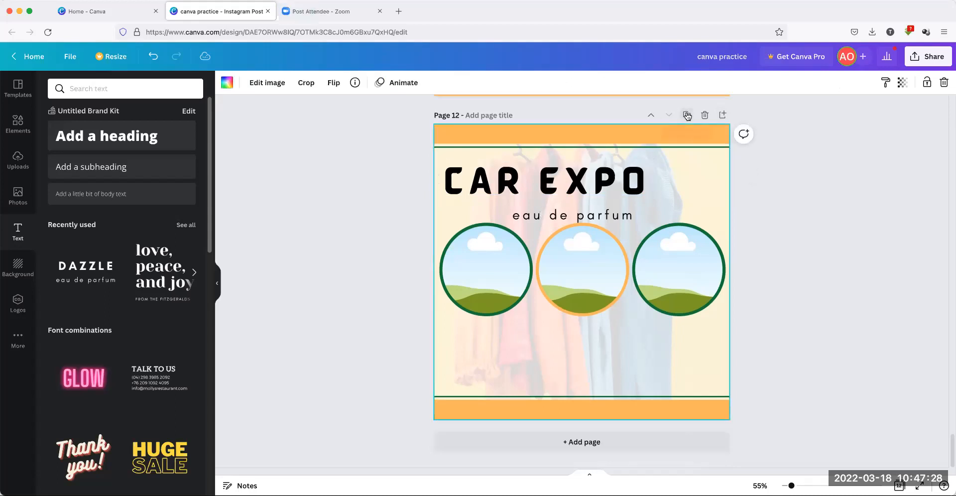
scroll(661, 276, up, 5)
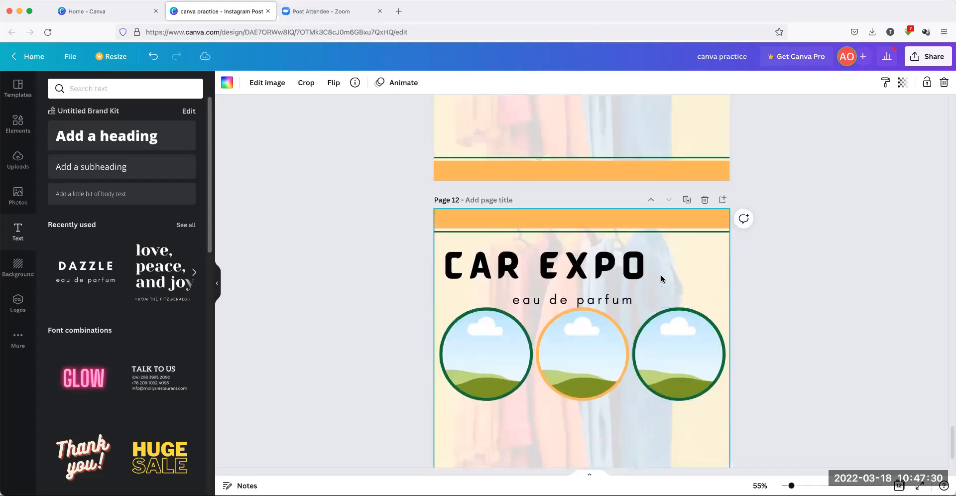
scroll(661, 275, up, 3)
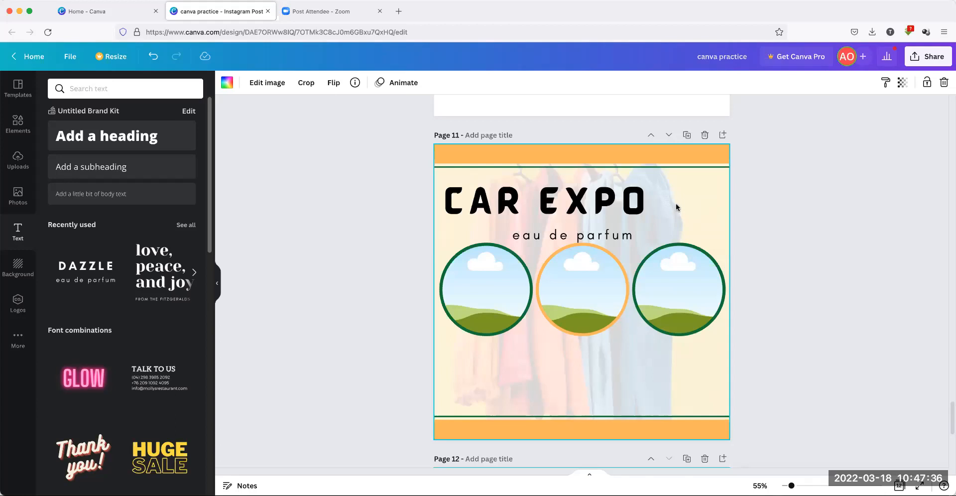
Change the heading to STYLE EXPO, widened to one line and moved up and left on the page
click(508, 201)
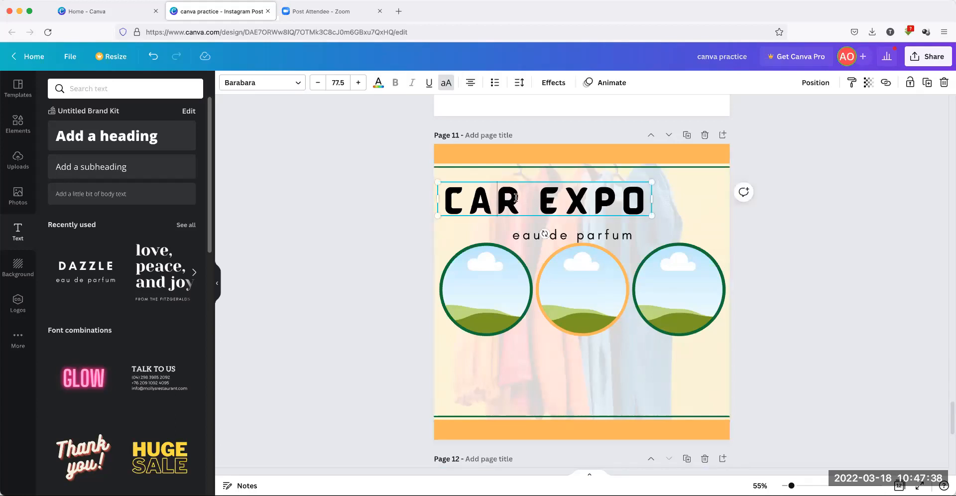
drag(517, 198, 450, 197)
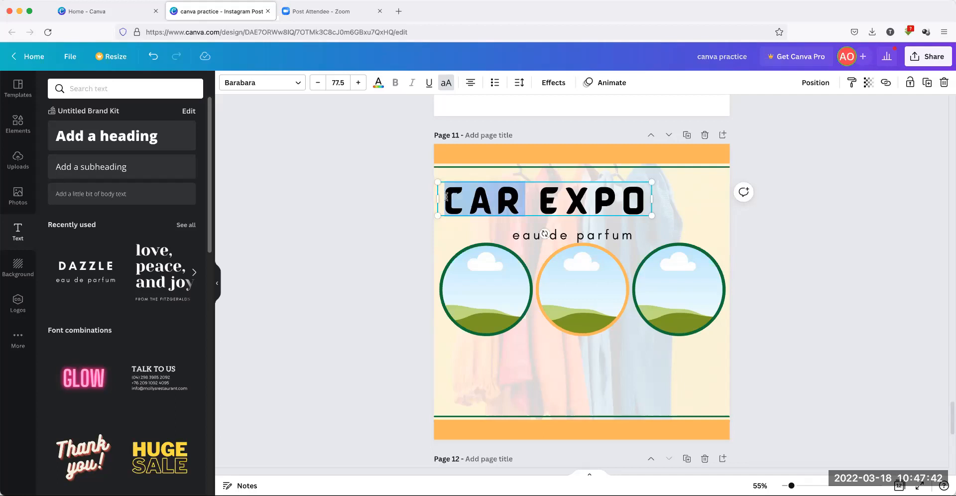
text(STYLE)
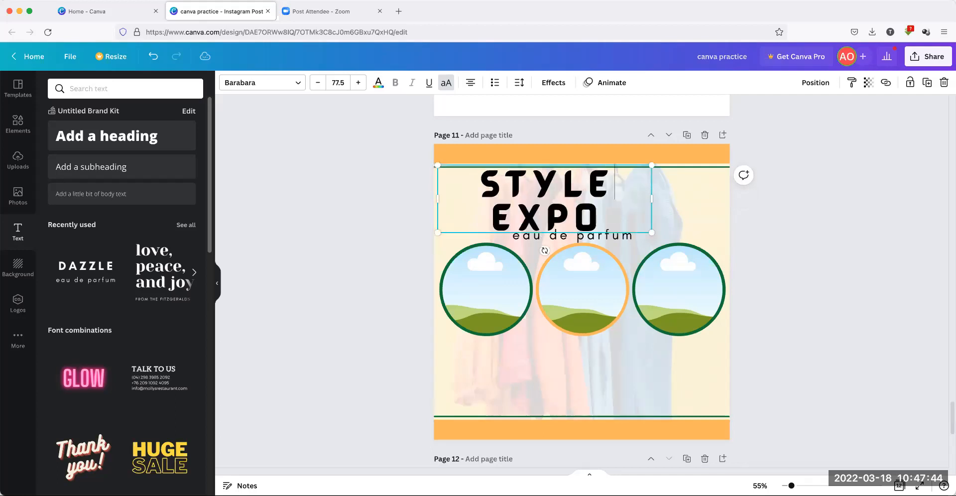
drag(656, 200, 732, 200)
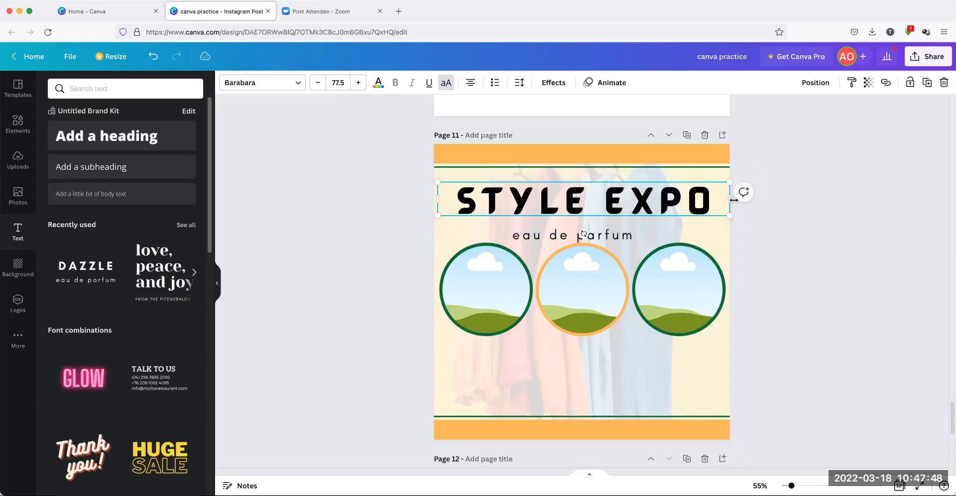
click(696, 242)
drag(640, 205, 629, 195)
click(820, 269)
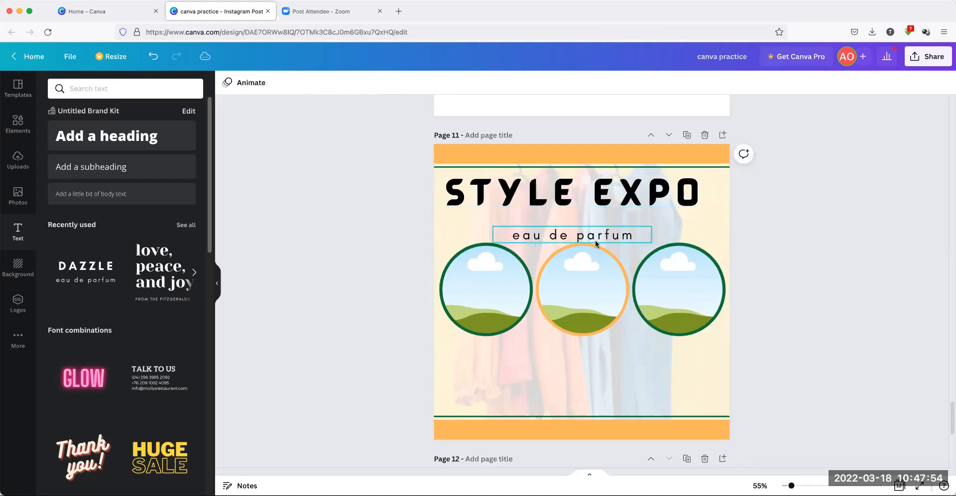
Delete the right circle frame, then enlarge the remaining two circles and move them up and left
click(688, 330)
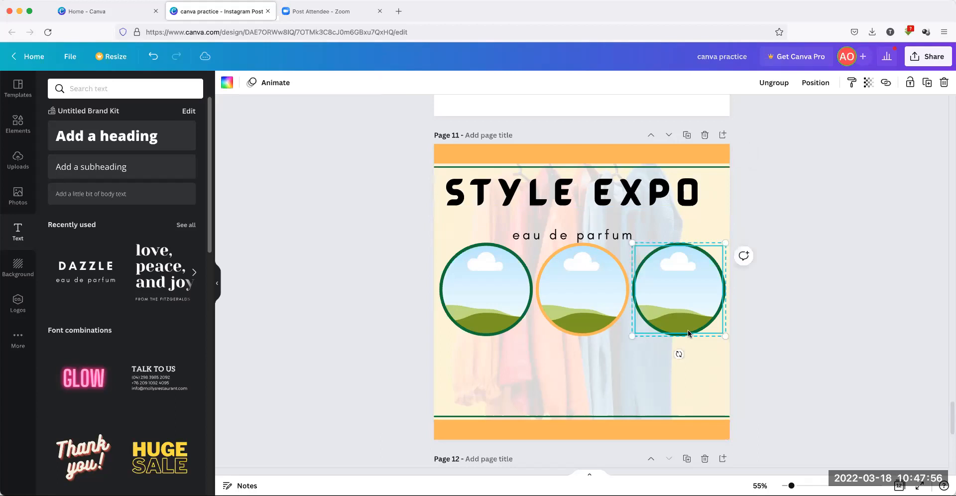
key(Delete)
key(Delete)
drag(660, 351, 497, 294)
drag(629, 338, 710, 374)
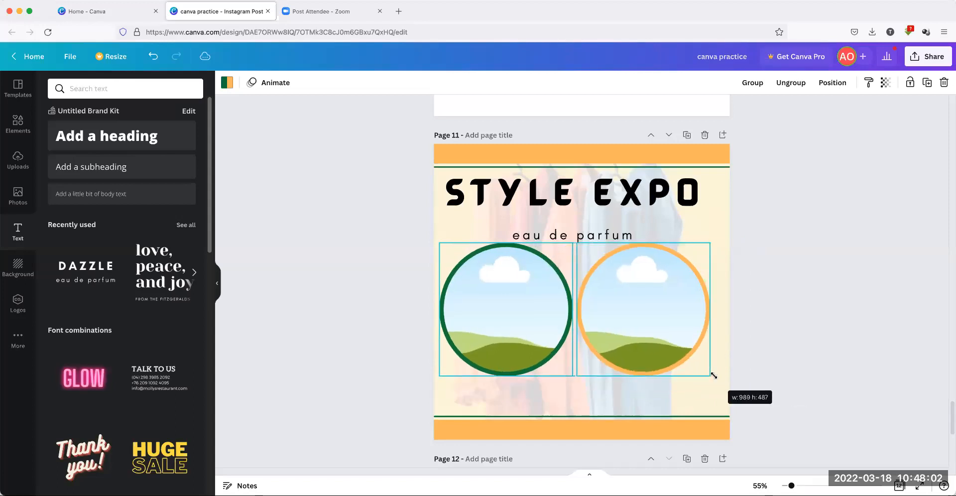
mouse_move(683, 335)
mouse_down()
mouse_move(678, 321)
mouse_move(687, 320)
mouse_up()
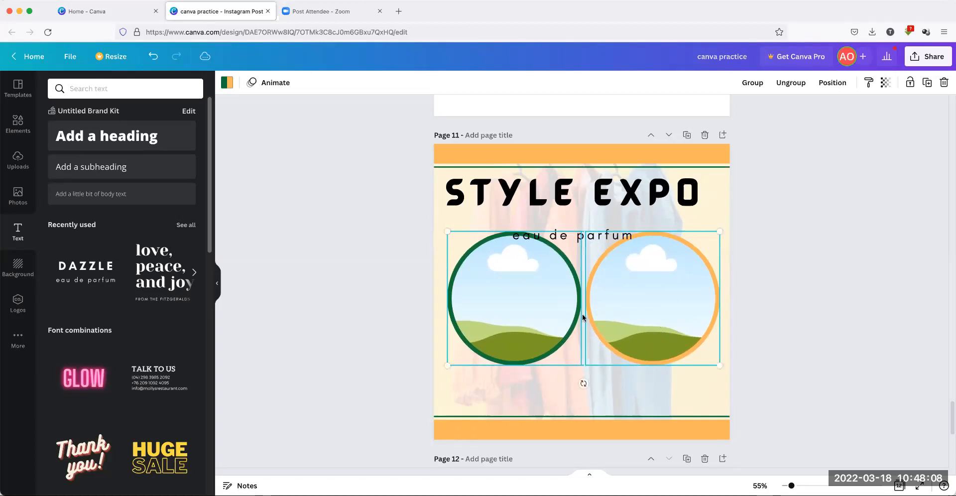
click(512, 307)
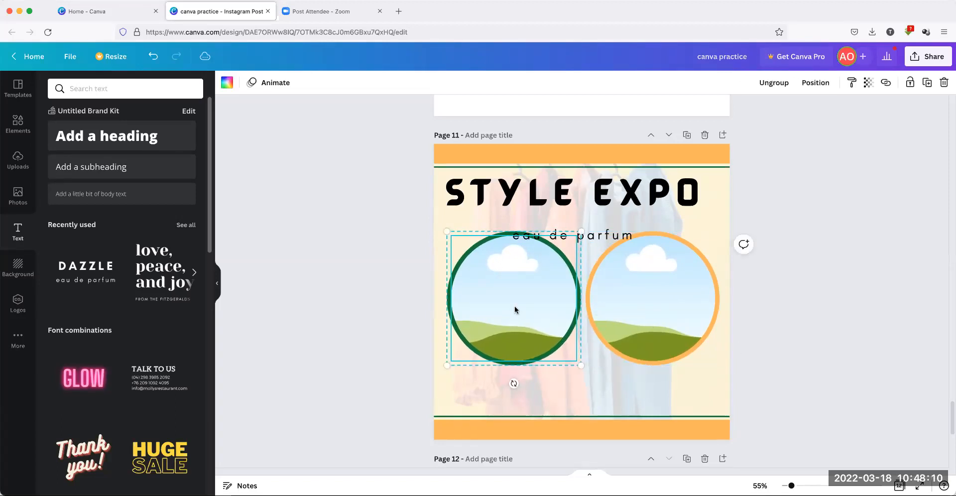
click(405, 277)
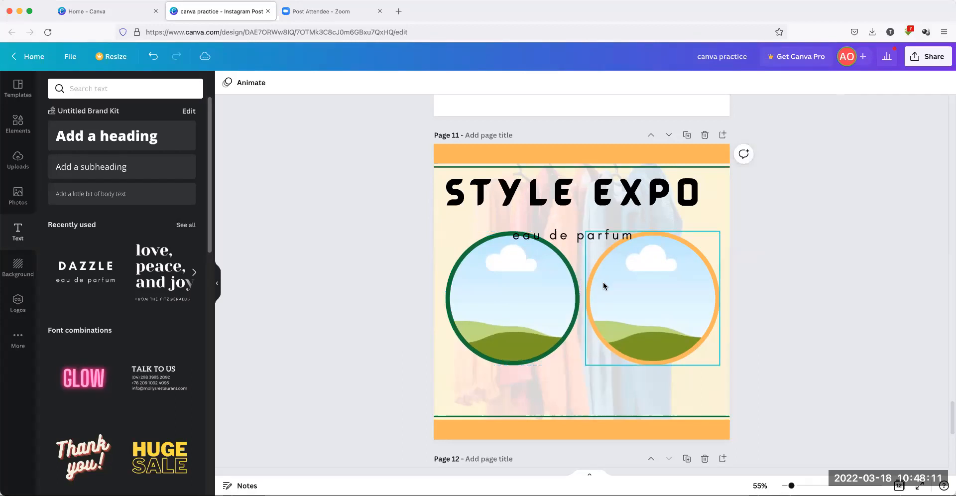
Shrink STYLE EXPO to size 65.8, shift it left and move eau de parfum beneath it
click(566, 202)
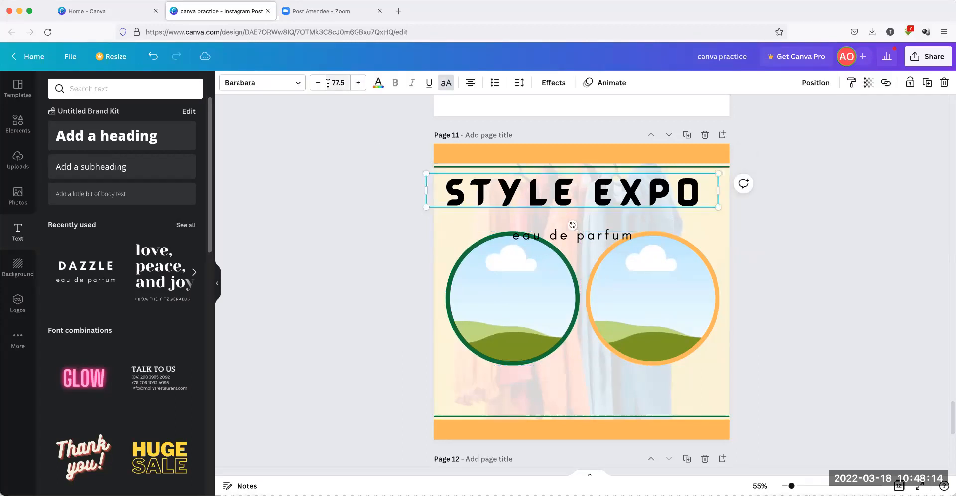
drag(708, 204, 674, 202)
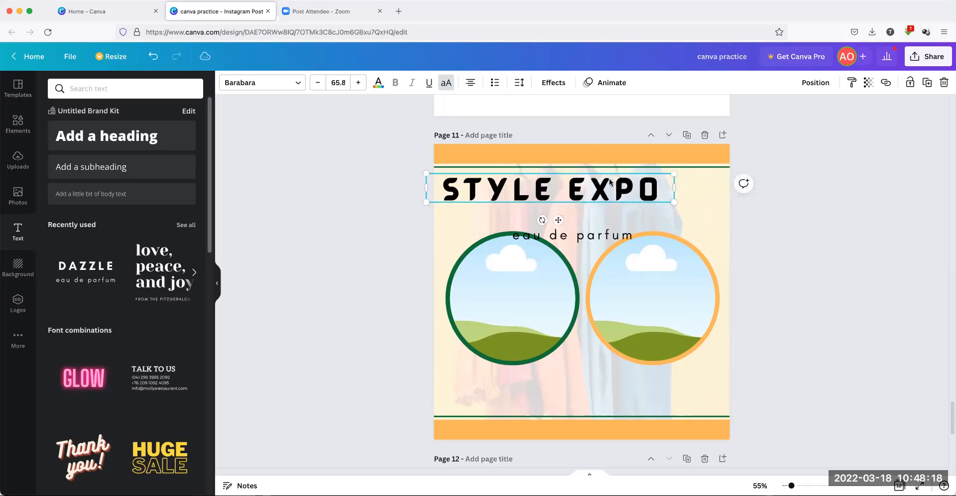
drag(608, 186, 604, 181)
click(595, 234)
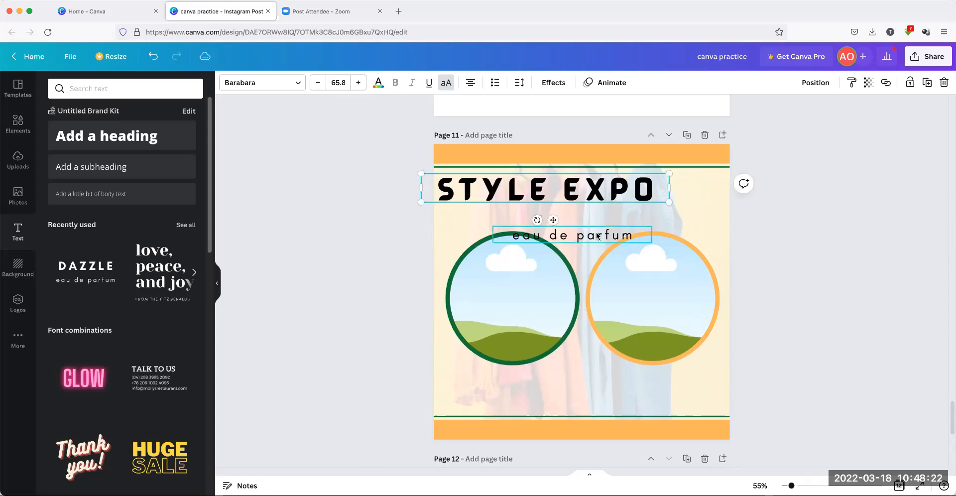
drag(592, 230, 527, 209)
click(816, 252)
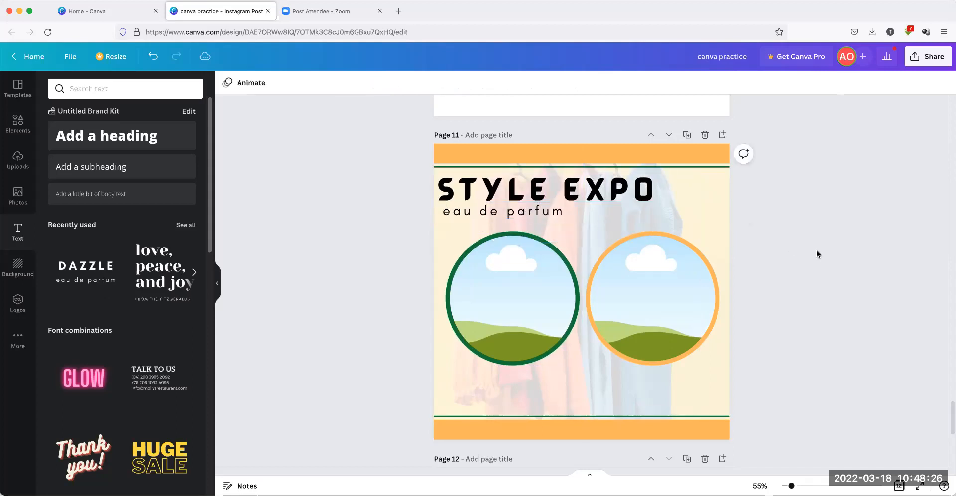
Replace eau de parfum with 'a fashion styling event' on one line at size 37.5
scroll(811, 249, down, 1)
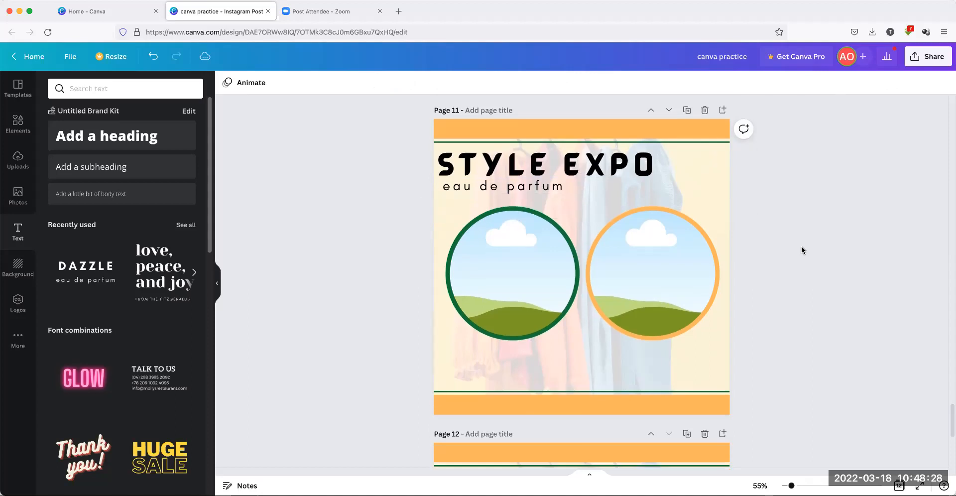
click(559, 147)
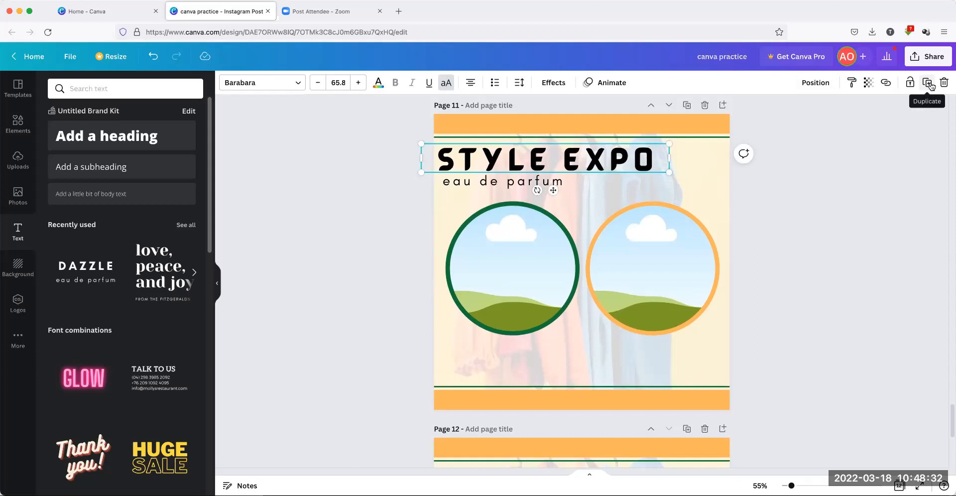
click(516, 183)
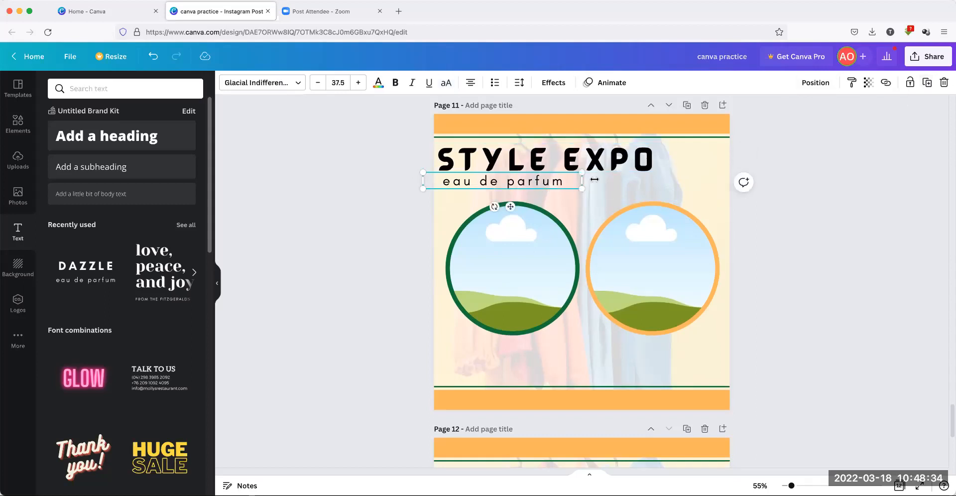
click(475, 180)
drag(475, 181, 588, 180)
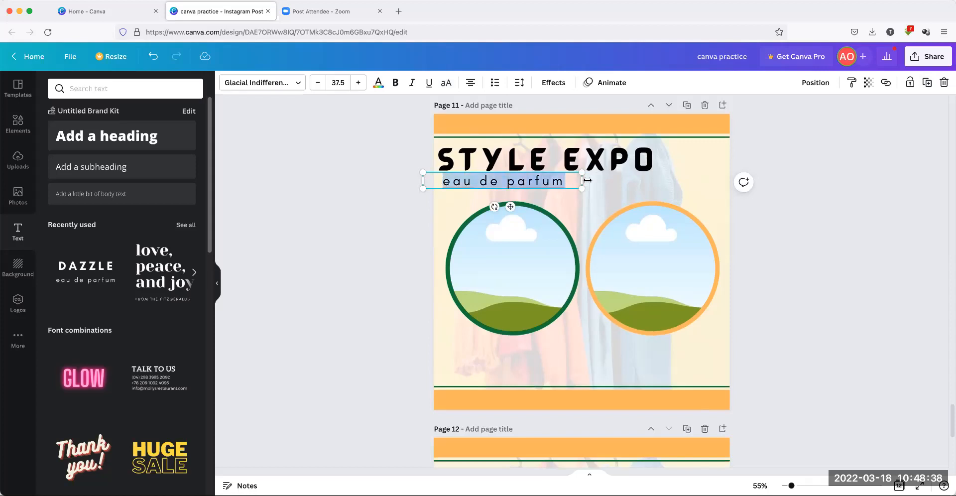
text(a fash)
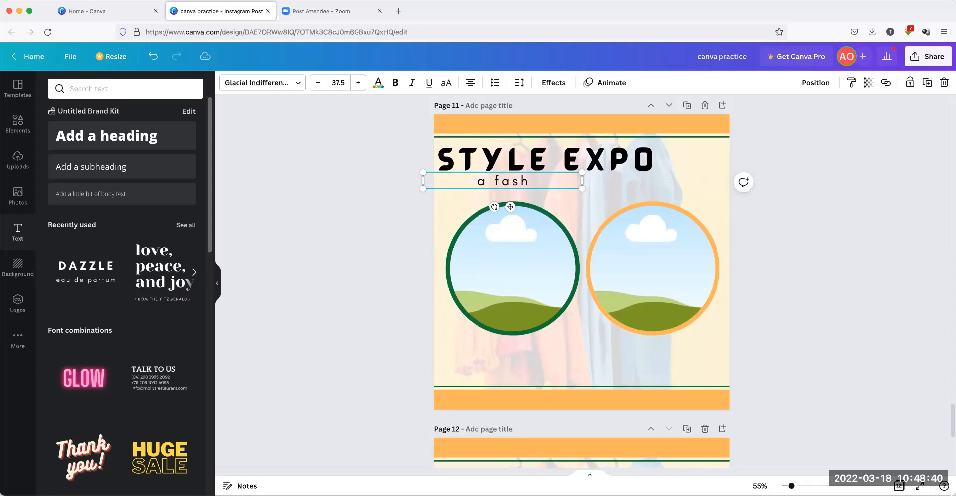
text(ion stylibng)
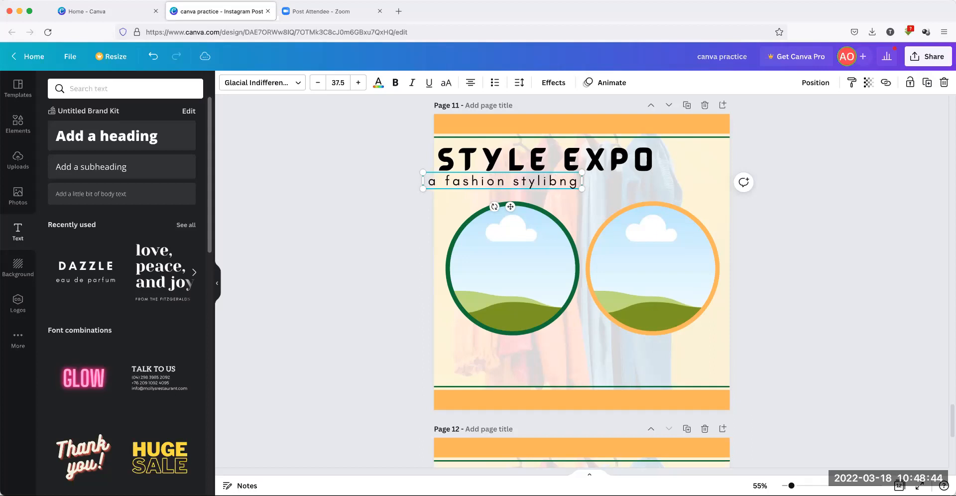
key(BackSpace)
key(BackSpace)
key(BackSpace)
text(ng event)
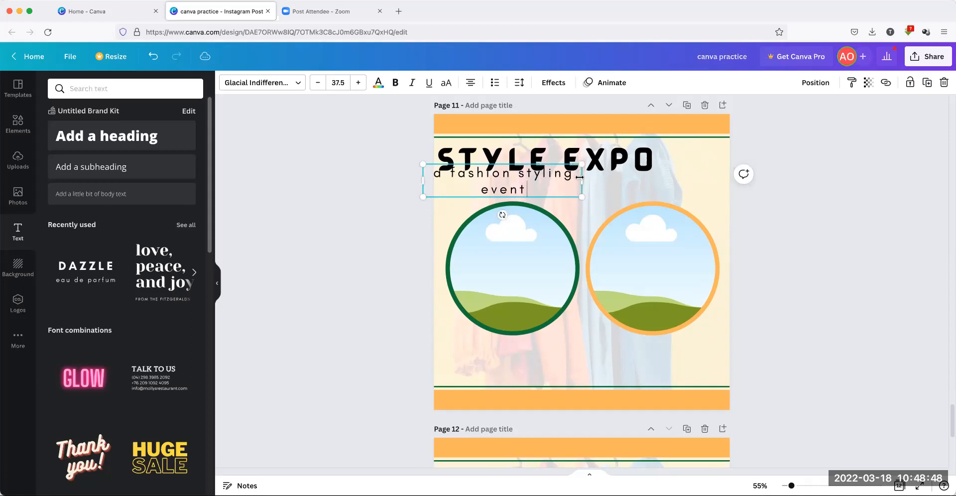
drag(581, 179, 636, 179)
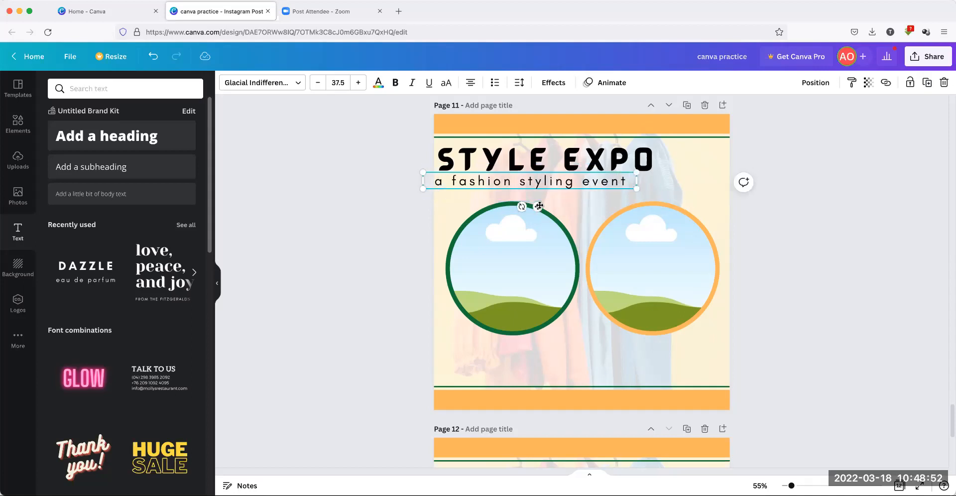
drag(545, 205, 546, 205)
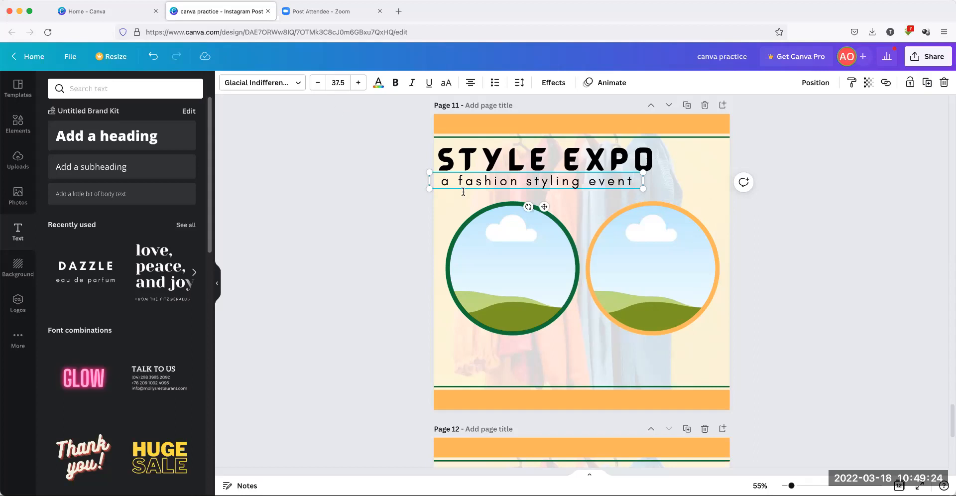
Shrink the subheading to size 34.5 and align it left under STYLE EXPO
click(314, 85)
click(314, 85)
click(314, 85)
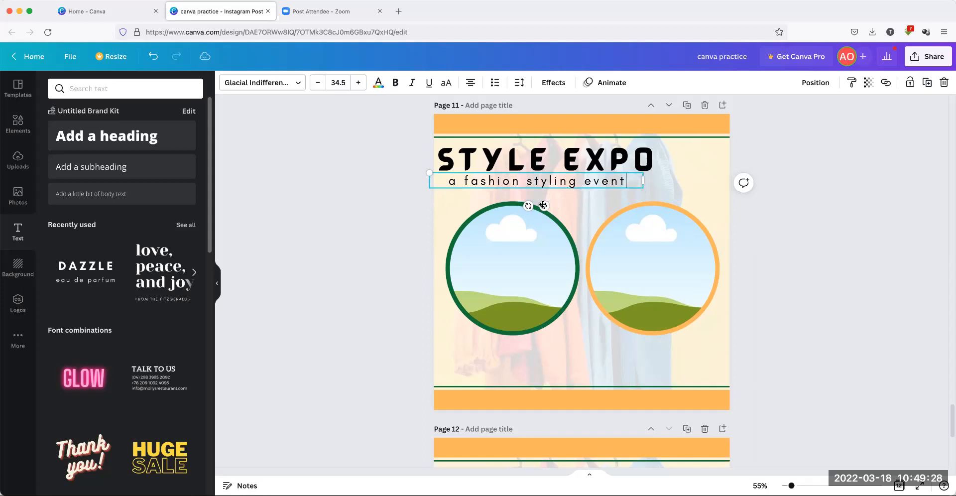
drag(543, 204, 534, 203)
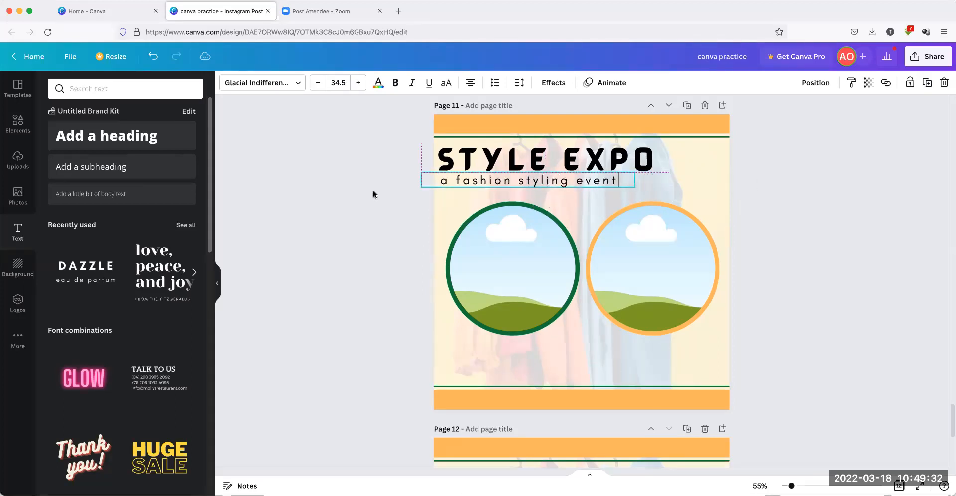
click(354, 186)
Move the green line above the bottom orange bar slightly higher
scroll(652, 339, down, 1)
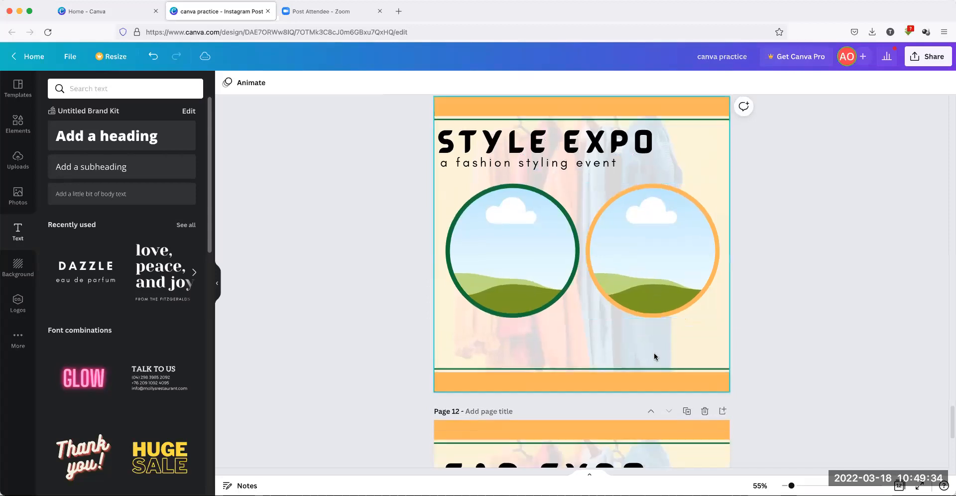
click(611, 367)
drag(610, 367, 610, 362)
key(Up)
key(Up)
key(Up)
key(Up)
key(Up)
key(Up)
key(Up)
key(Up)
key(Up)
key(Up)
key(Up)
key(Up)
key(Up)
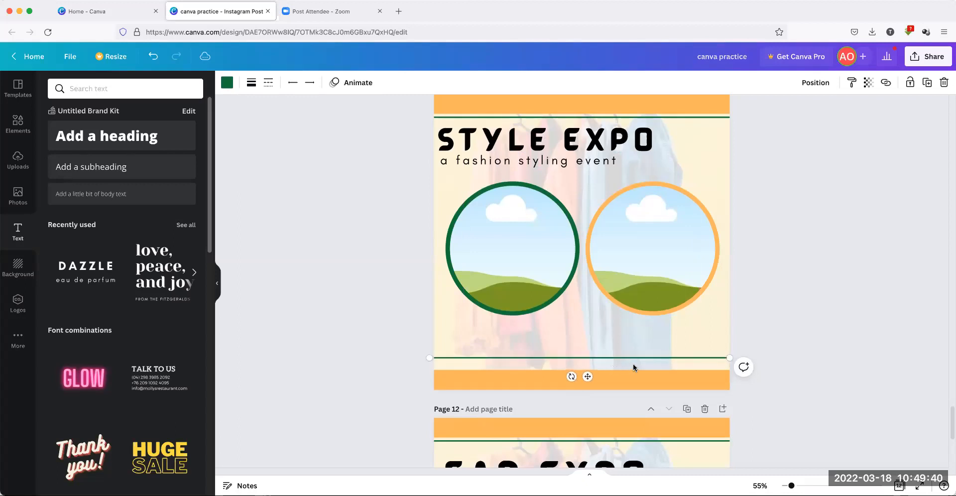
click(772, 323)
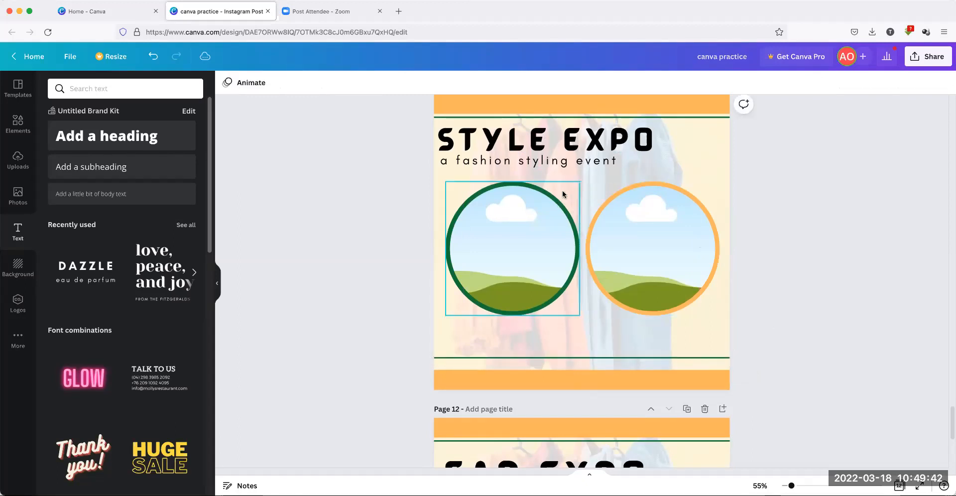
Copy the heading above the bottom line and retype it as 'FEDERAL PALACE HOTEL, LAGOS'
click(566, 144)
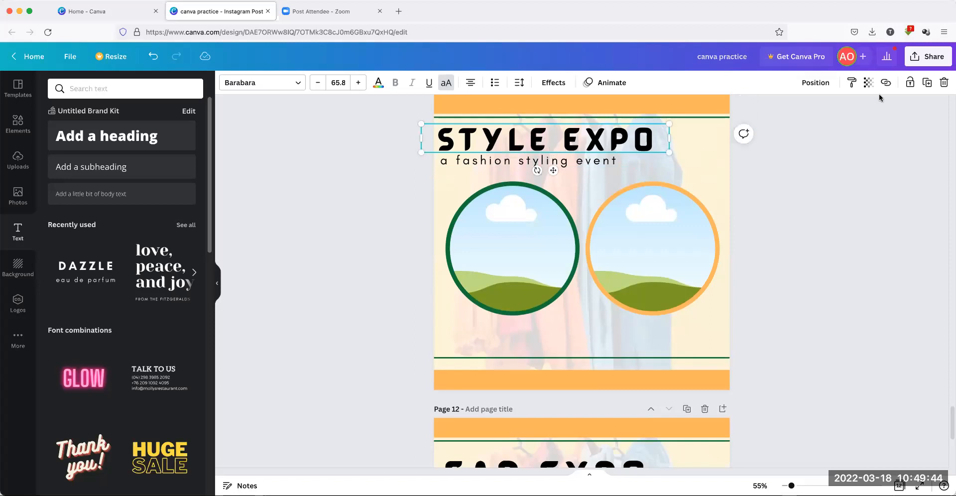
drag(573, 144, 605, 339)
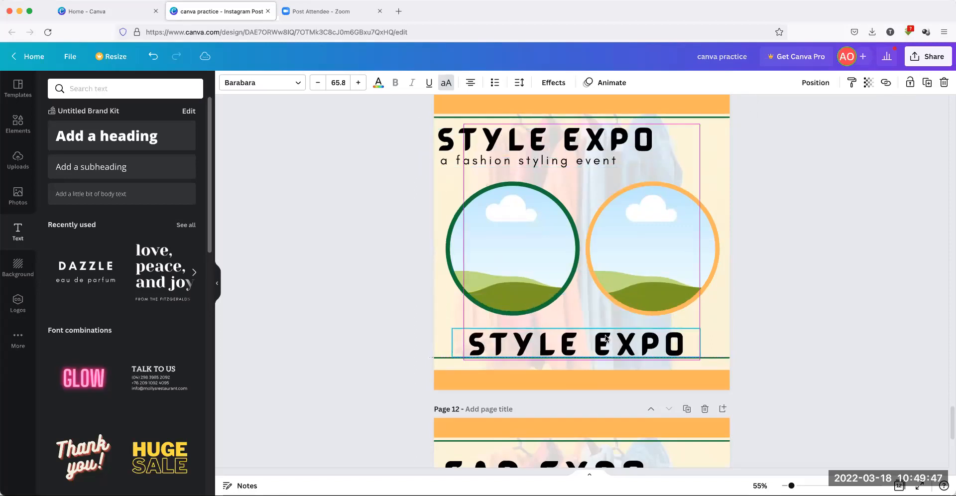
double_click(514, 341)
drag(457, 344, 688, 341)
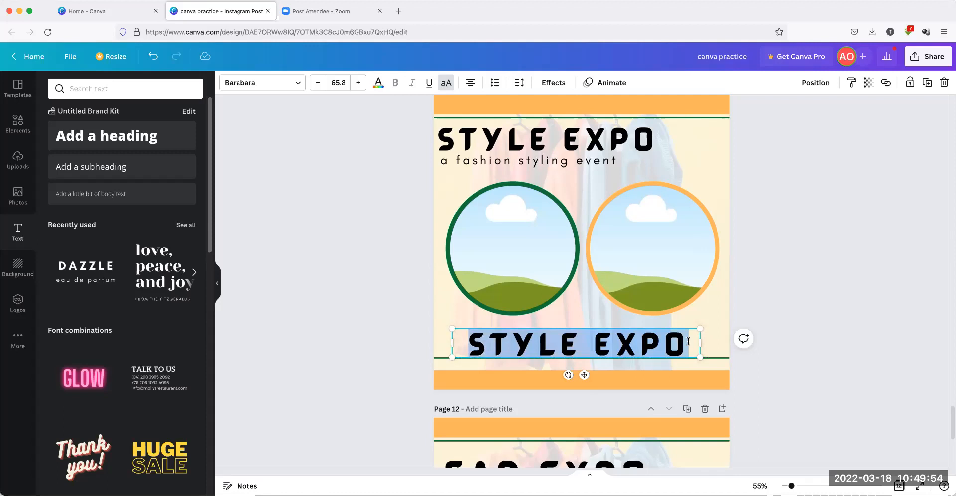
text(FEDE)
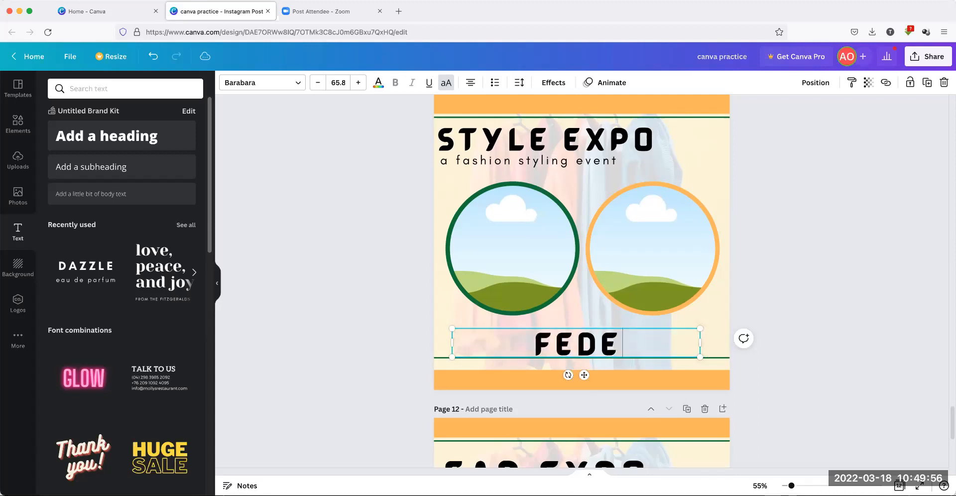
text(RAL PALACA)
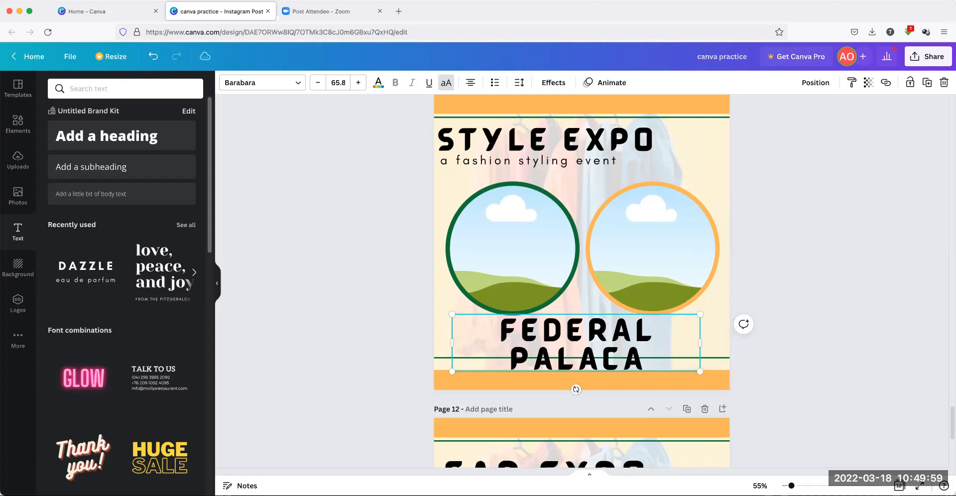
key(BackSpace)
text(E HOTEL,)
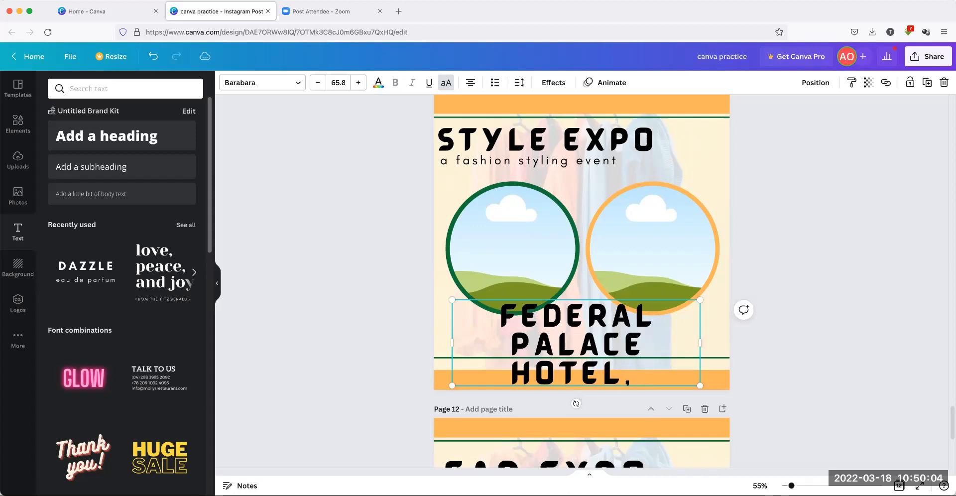
text( LAGOS)
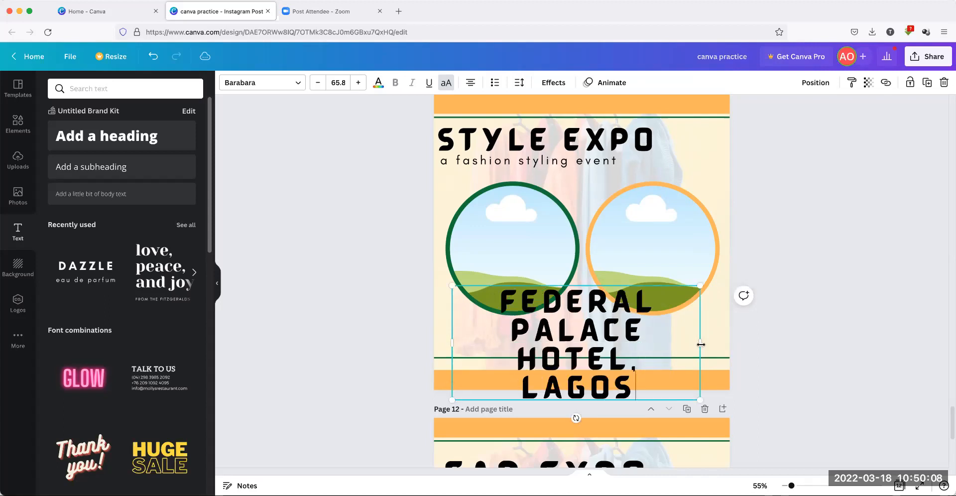
drag(700, 344, 762, 344)
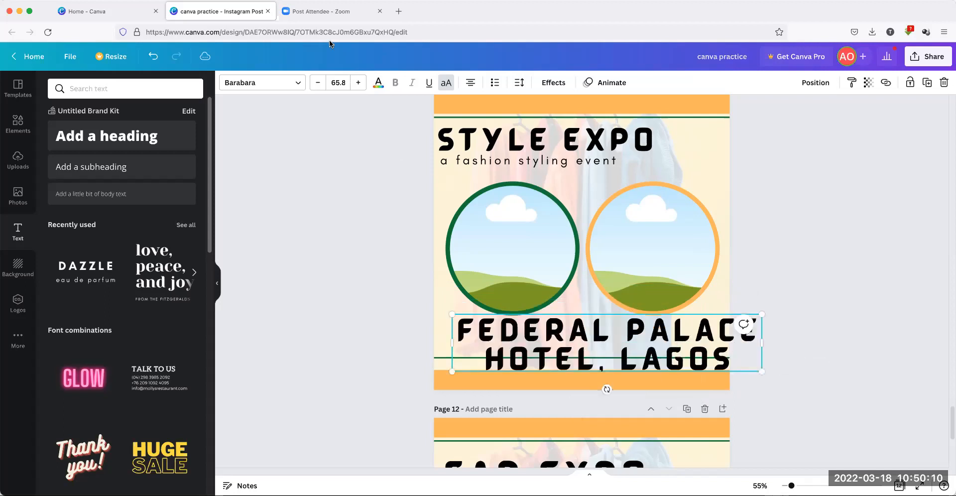
Set the venue text to size 25 and place it just above the green line
click(343, 84)
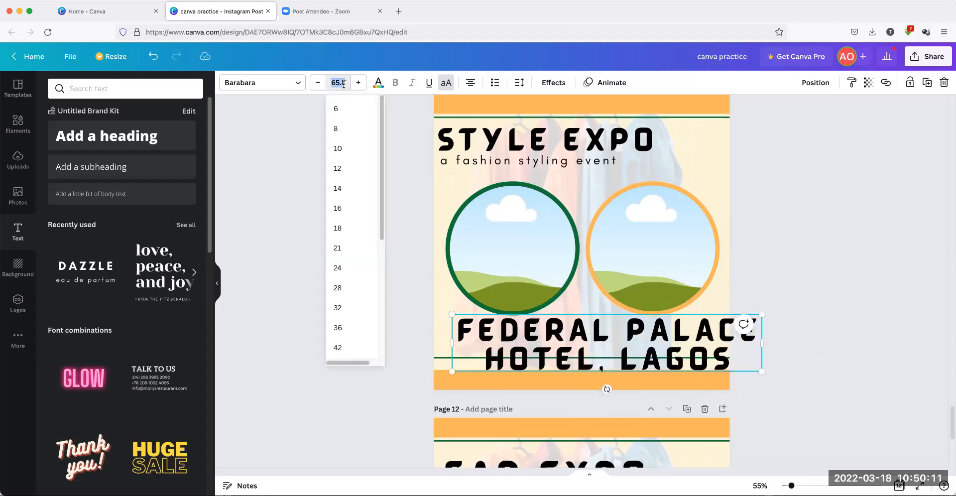
click(341, 286)
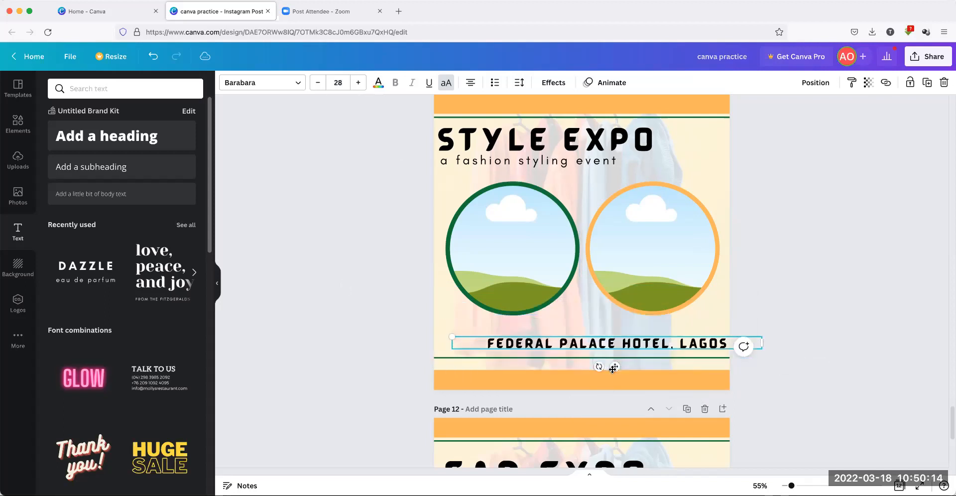
click(318, 82)
click(317, 83)
click(318, 83)
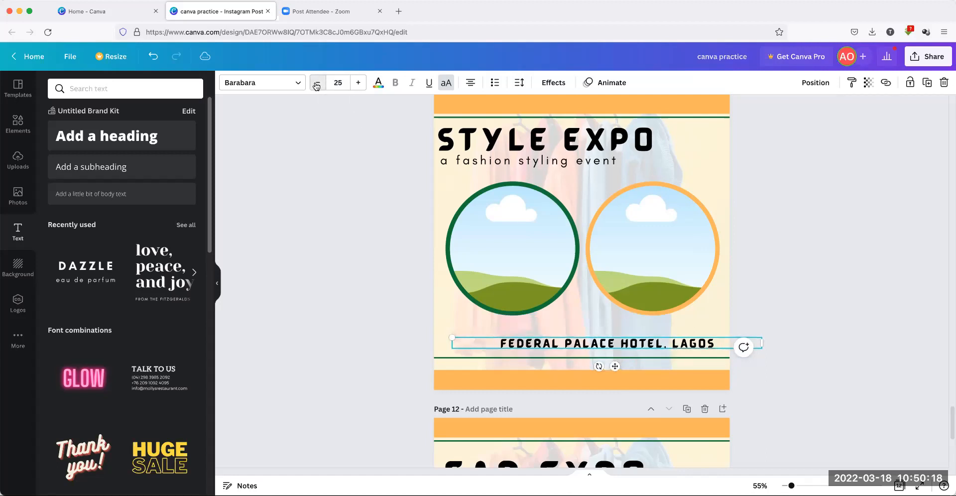
mouse_move(617, 362)
mouse_down()
mouse_move(605, 363)
mouse_move(622, 363)
mouse_up()
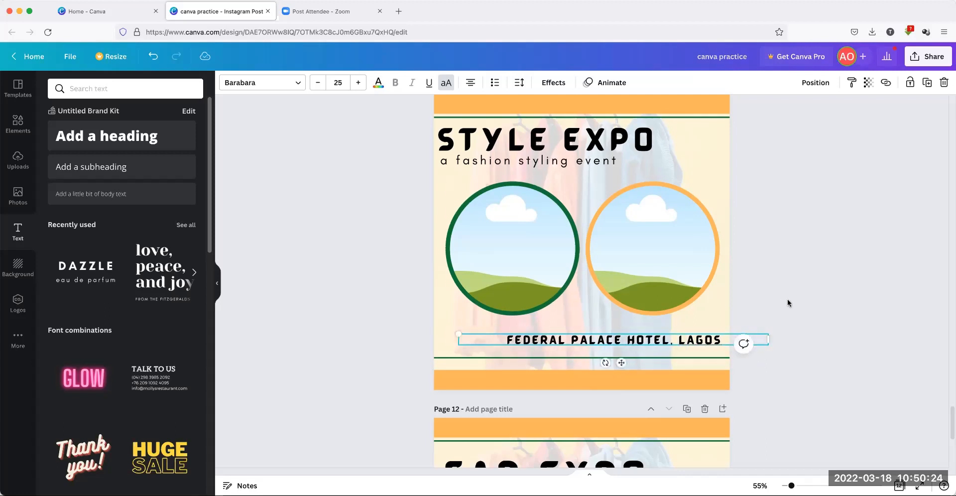
click(787, 298)
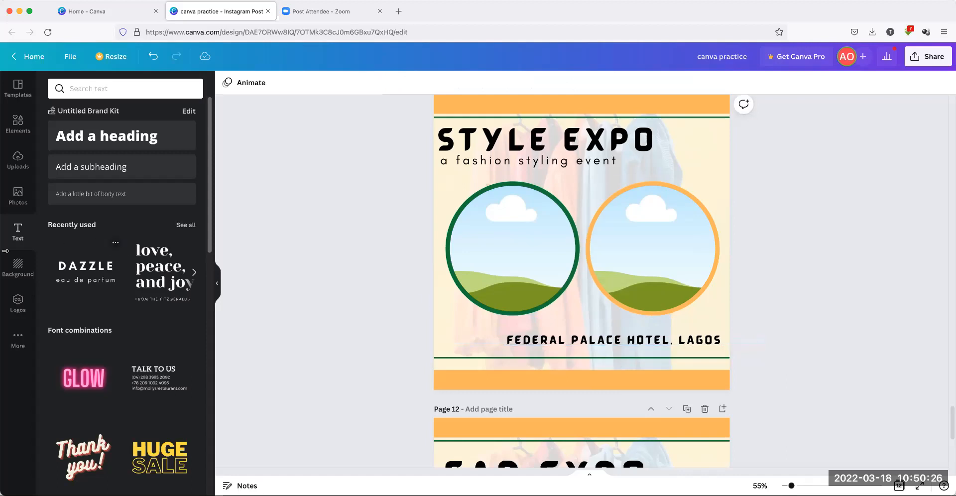
Browse the Elements panel and open the full Graphics library via See all
click(18, 122)
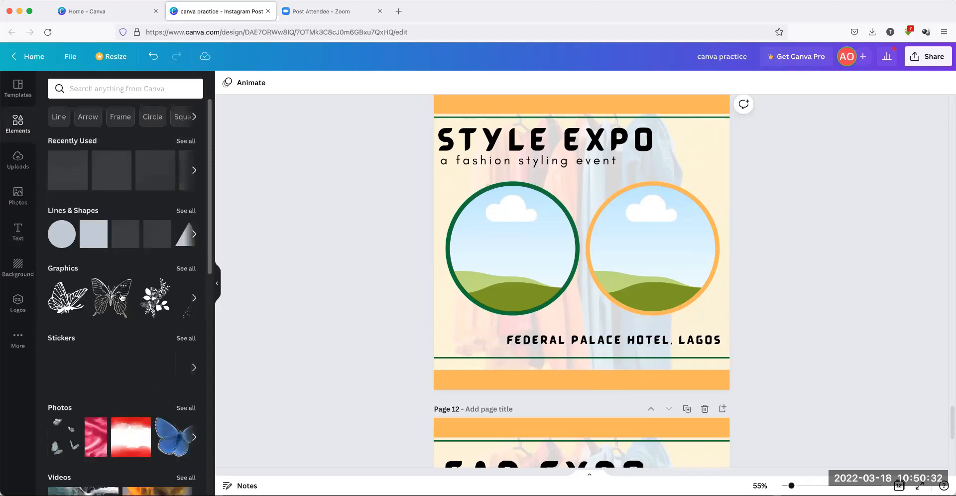
scroll(121, 298, down, 7)
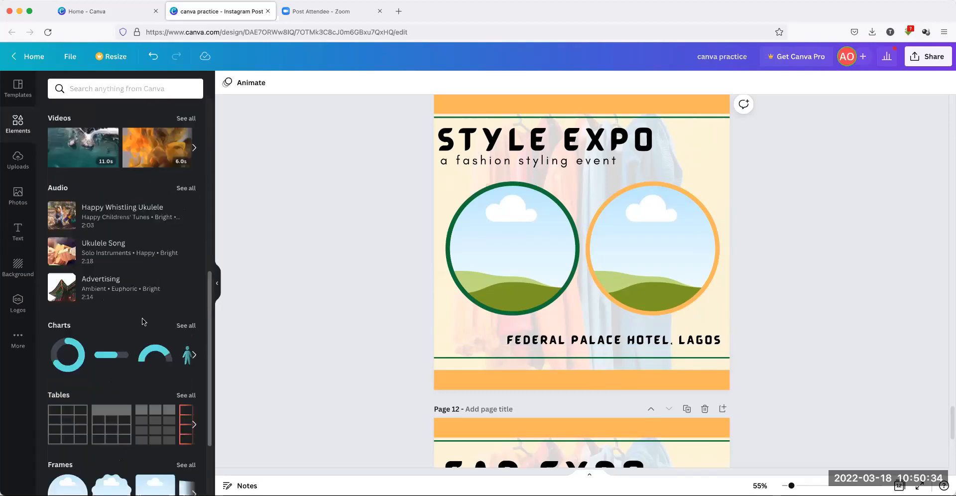
scroll(143, 321, down, 2)
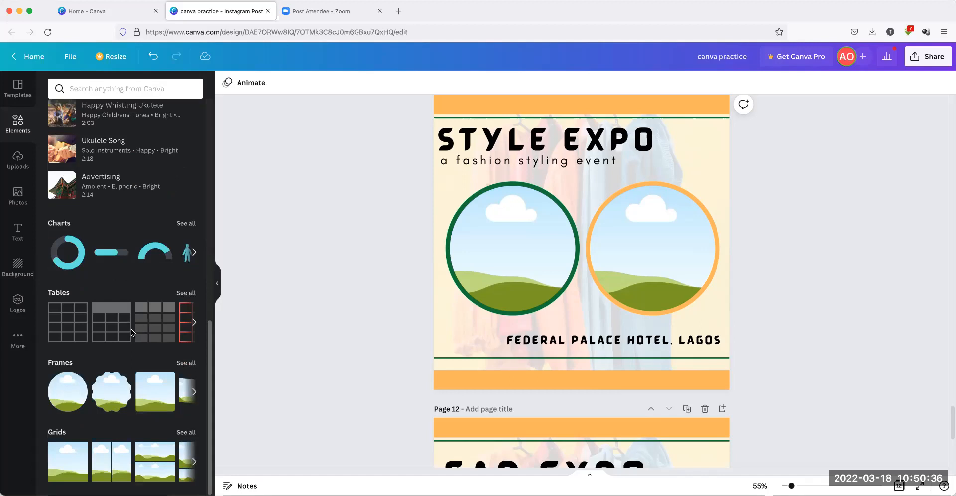
scroll(131, 324, up, 9)
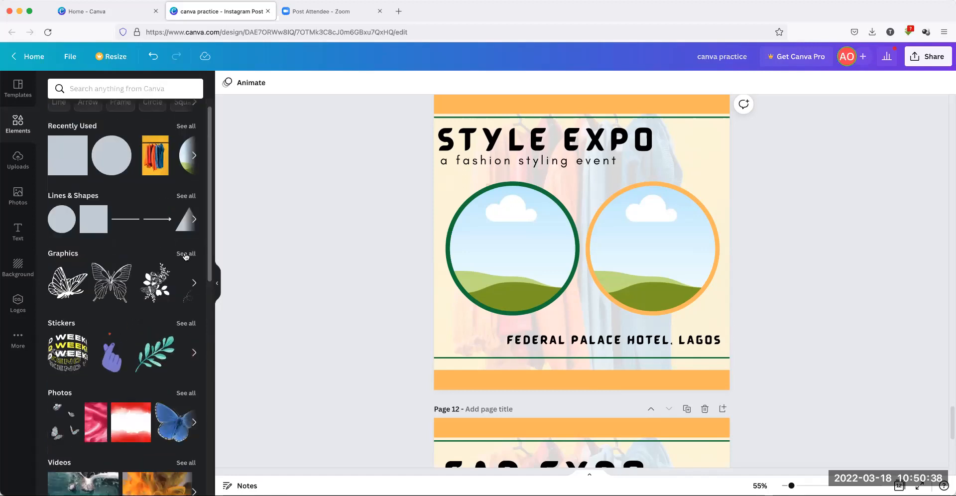
click(184, 254)
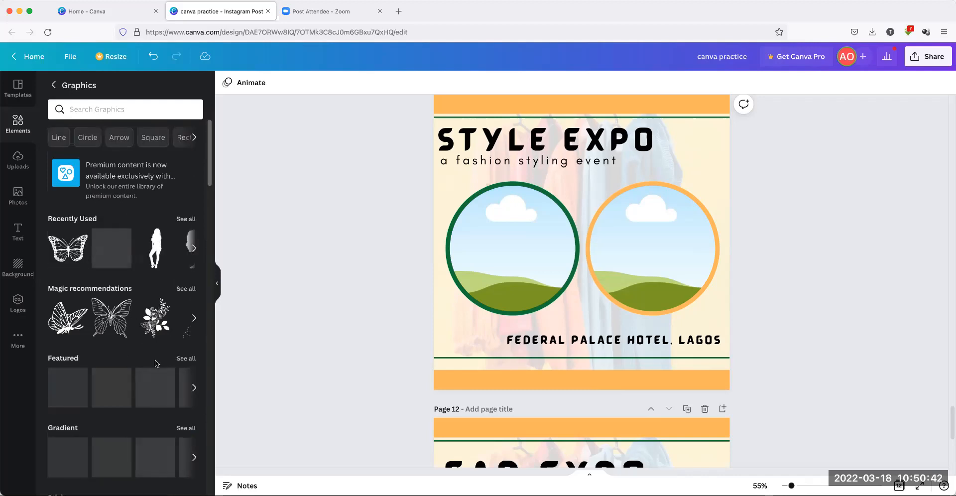
scroll(155, 360, down, 2)
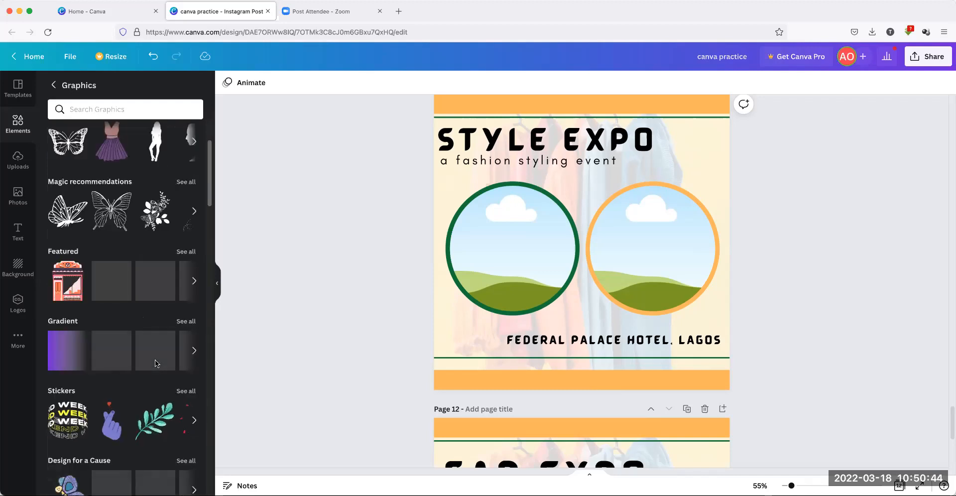
scroll(154, 362, up, 2)
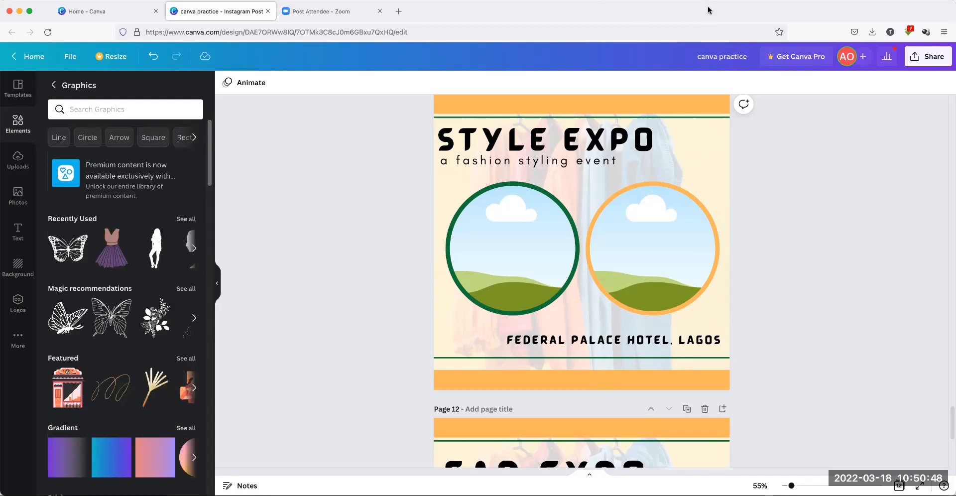
Search graphics for 'location' and place a shrunken pin left of the venue text
click(73, 109)
text(lo)
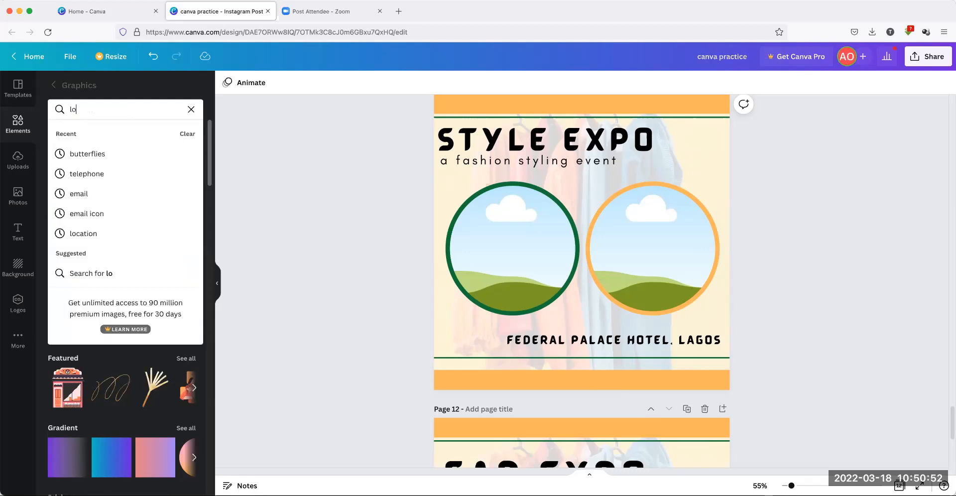
text(cation)
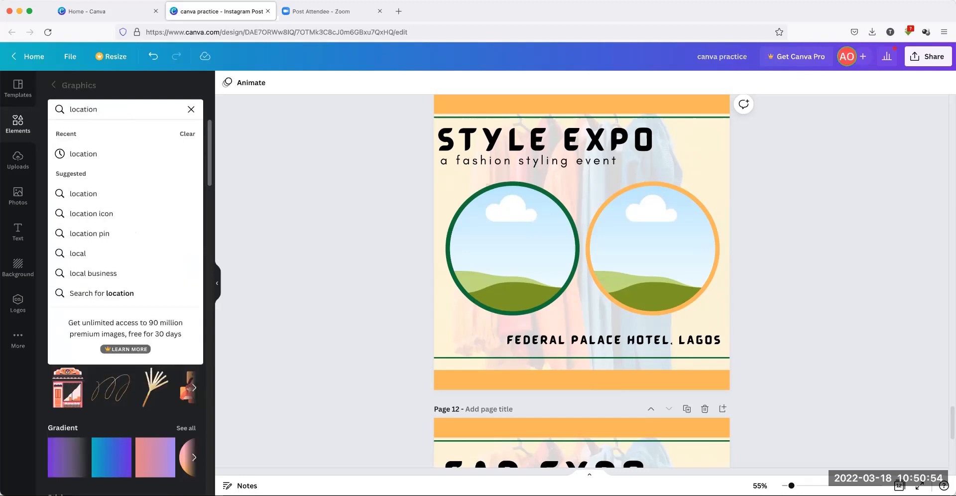
key(Return)
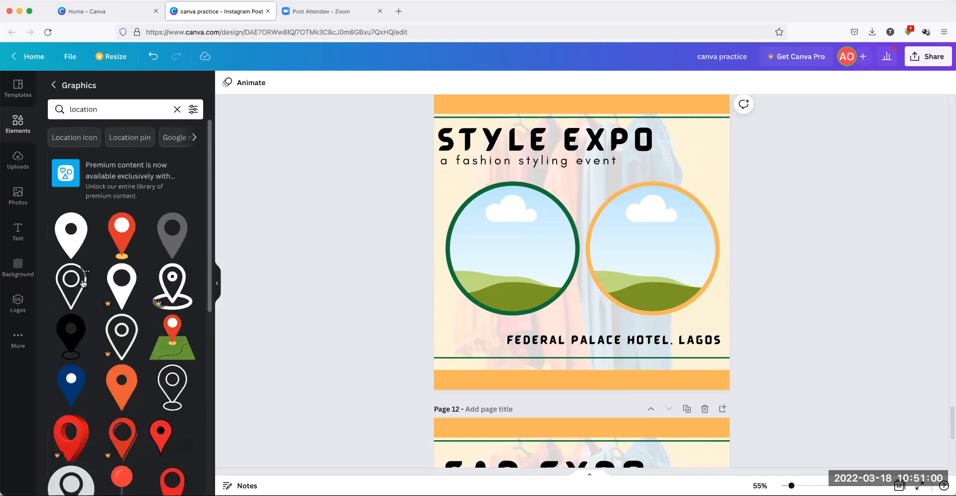
click(78, 244)
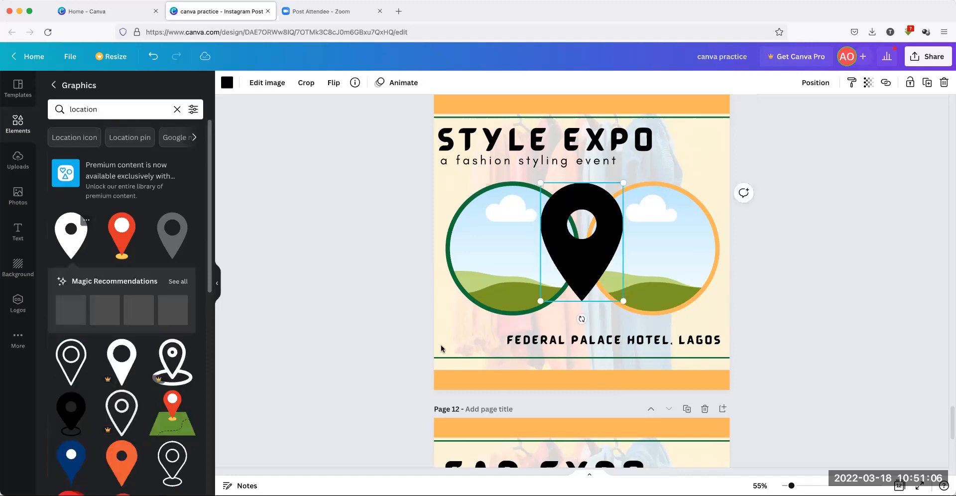
drag(624, 183, 504, 364)
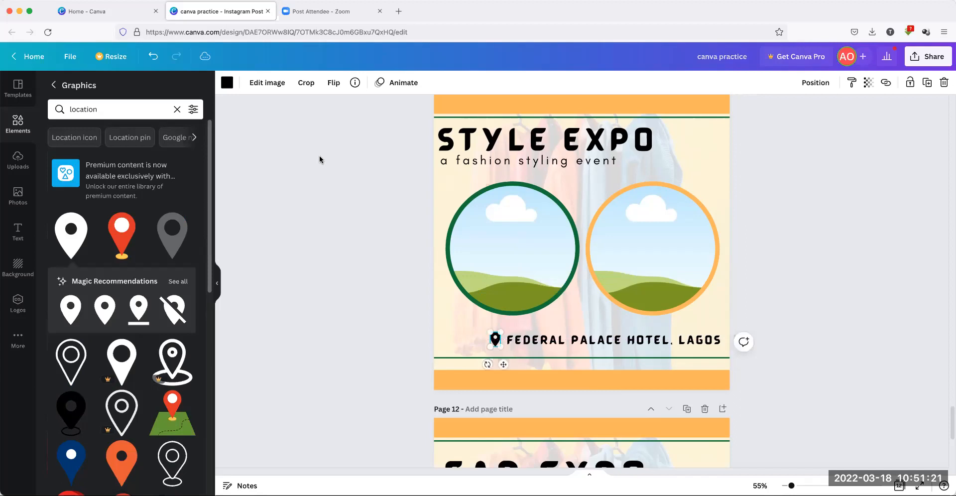
Colour the location pin with the dark green swatch
click(226, 82)
click(109, 134)
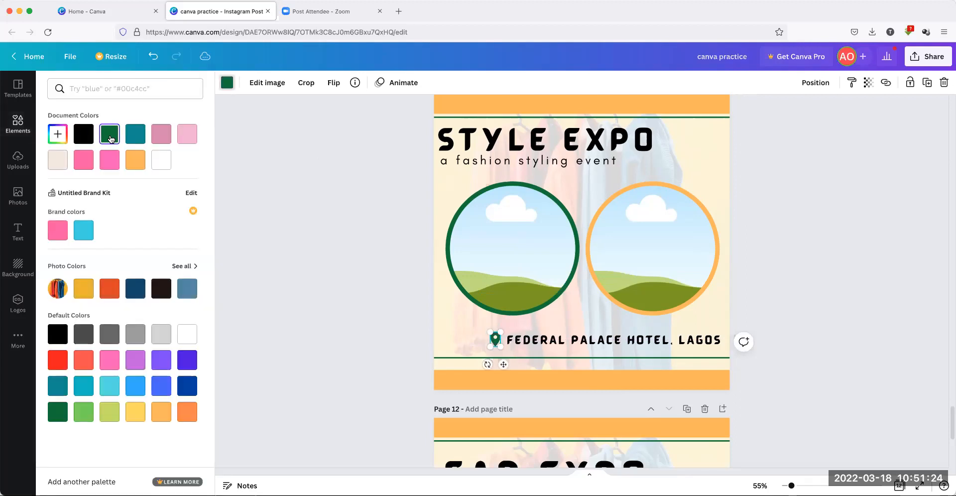
click(324, 189)
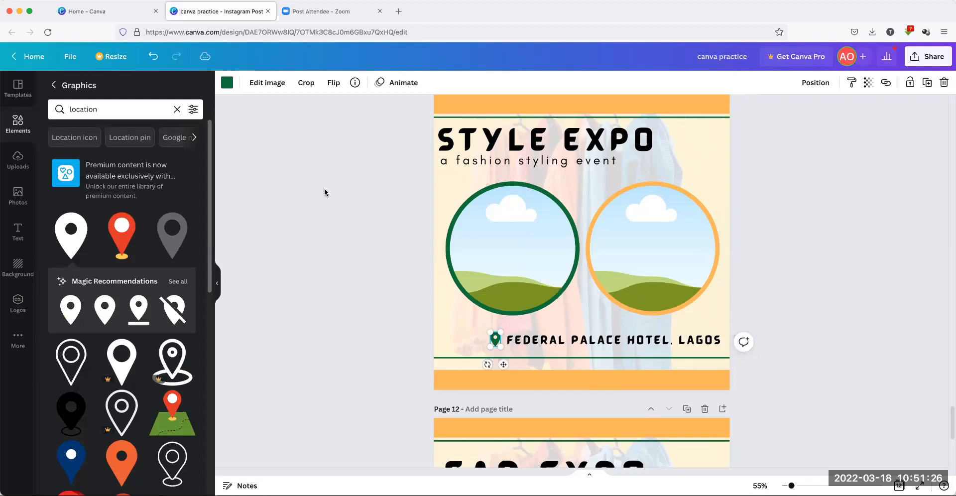
click(325, 188)
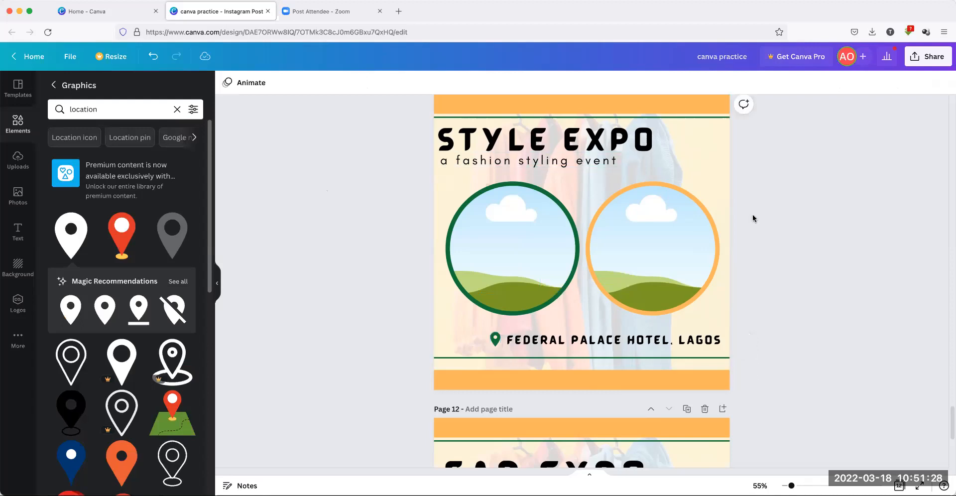
Select the venue line and browse its font list without changing the font
click(680, 341)
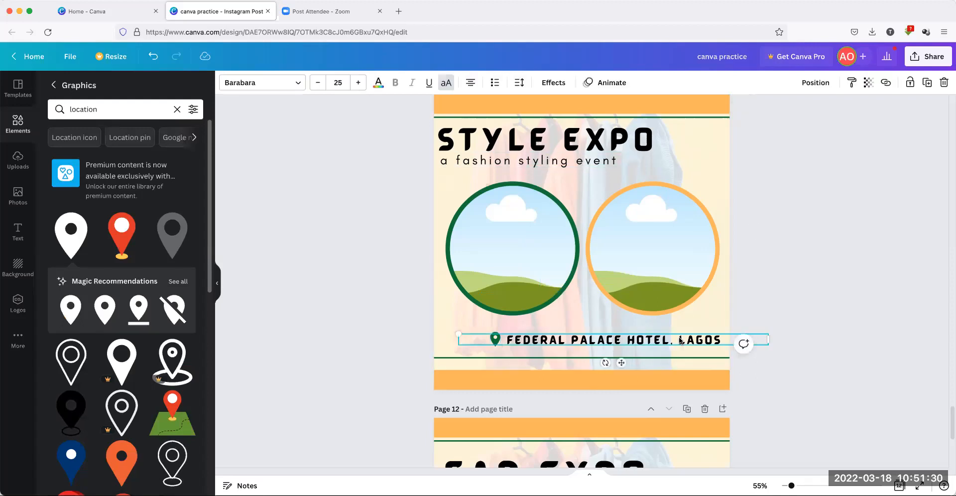
click(490, 161)
click(593, 342)
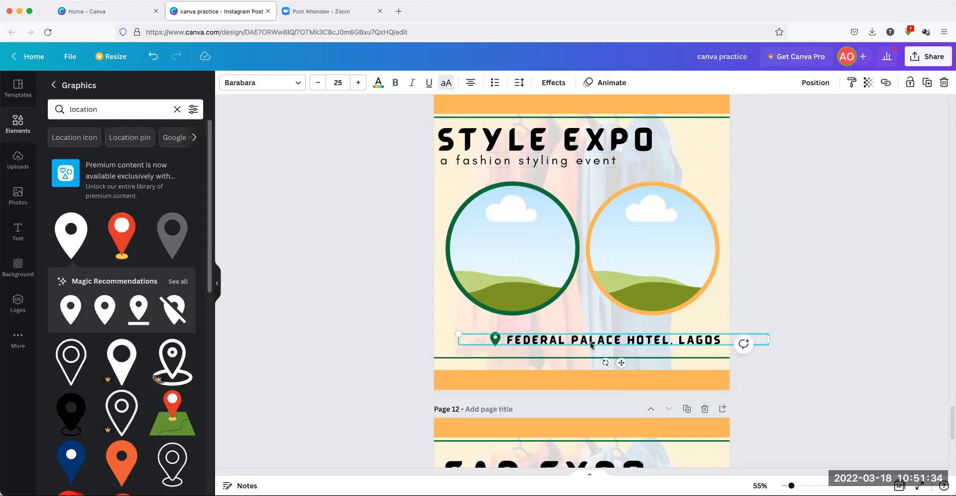
click(294, 85)
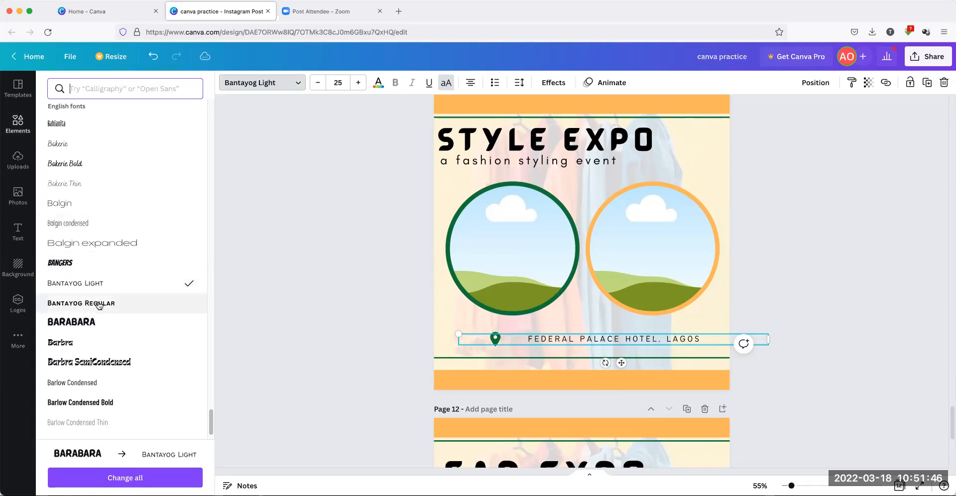
scroll(119, 358, down, 5)
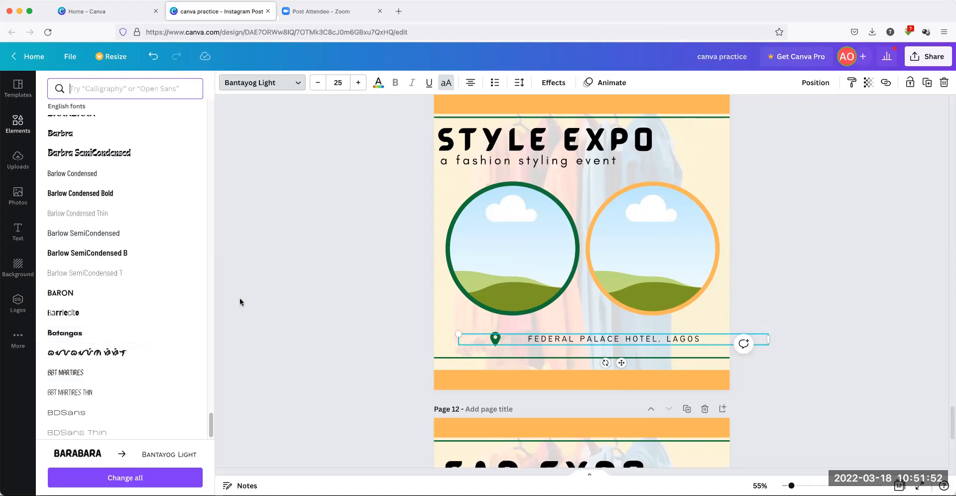
key(Escape)
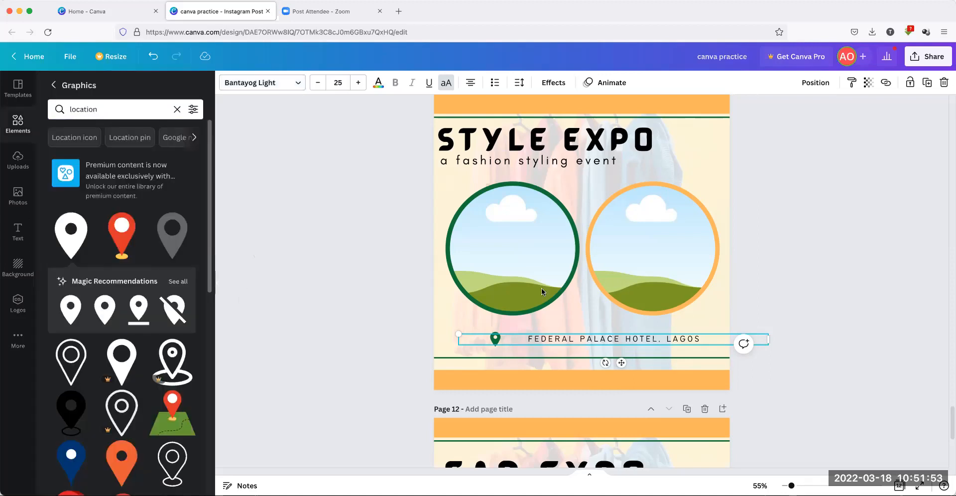
click(535, 338)
text(E)
key(BackSpace)
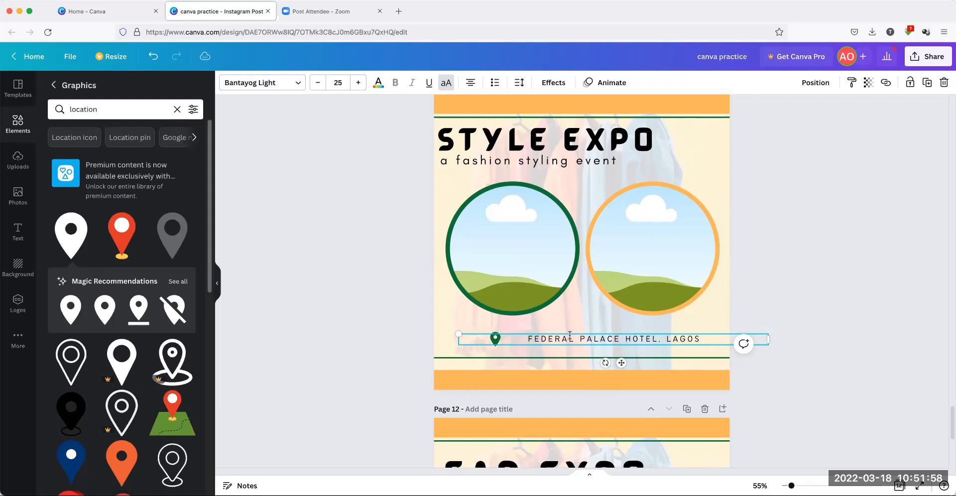
Set the venue line's font to Black Mango, after briefly trying Barlow Condensed
click(295, 83)
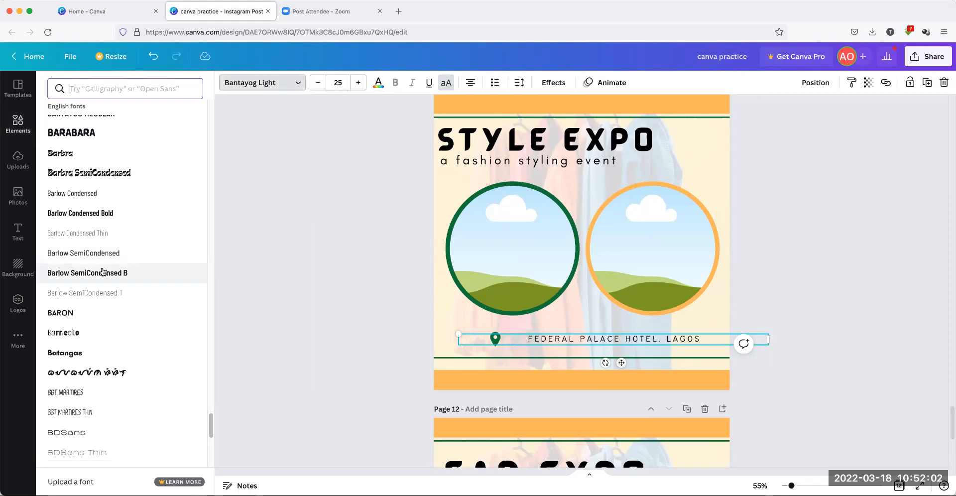
click(81, 194)
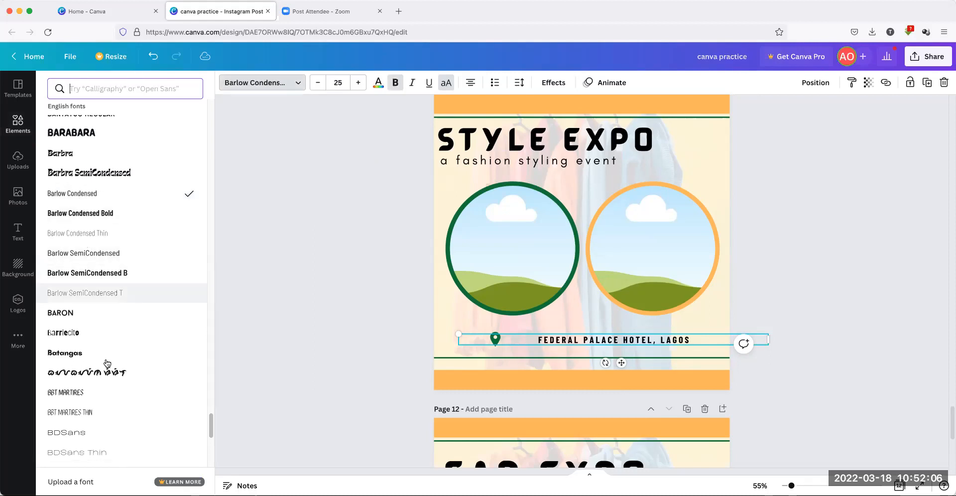
scroll(106, 386, down, 5)
scroll(106, 391, down, 1)
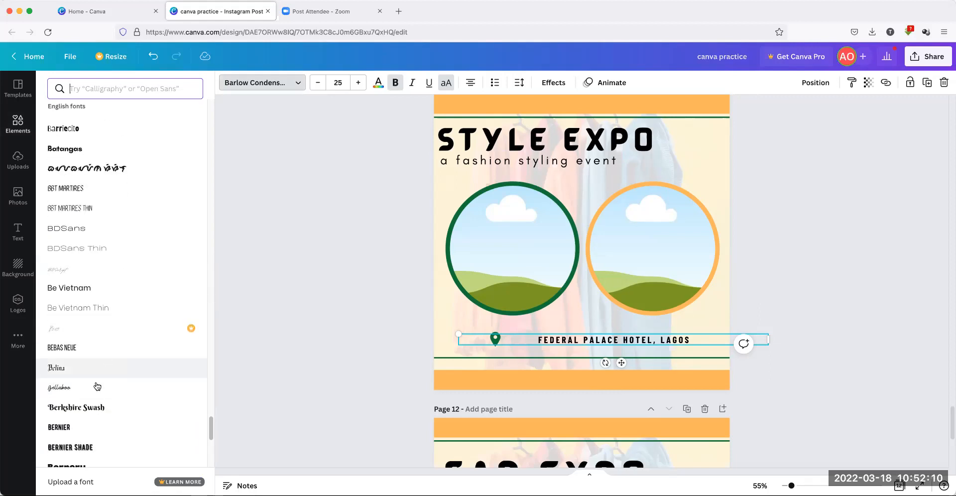
scroll(118, 442, down, 6)
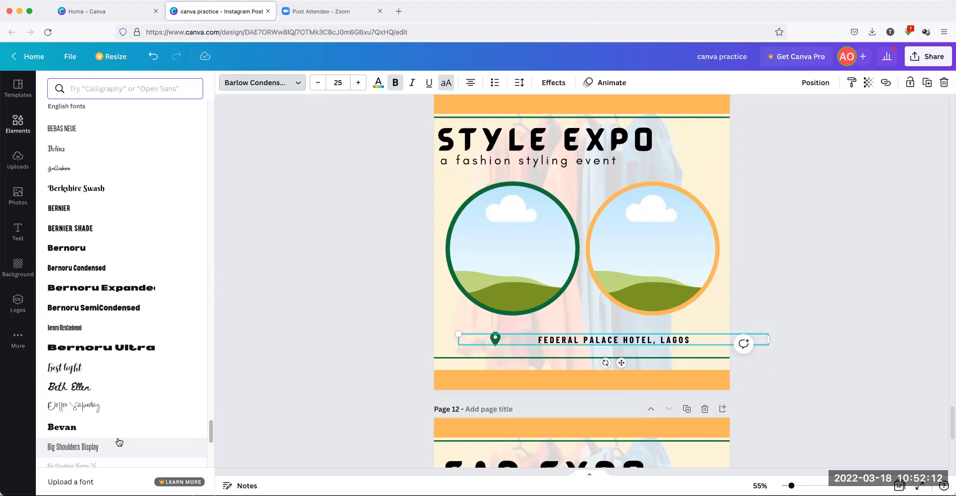
scroll(118, 441, down, 1)
scroll(118, 433, down, 3)
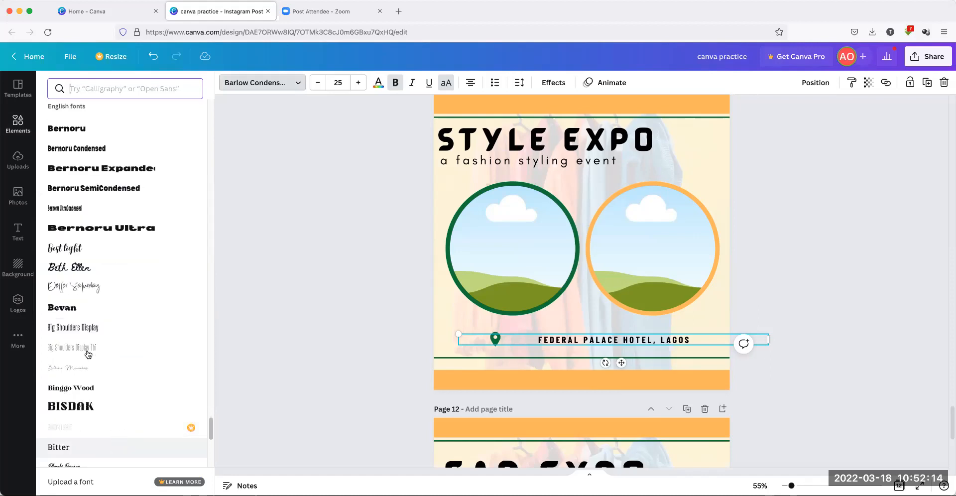
scroll(87, 388, down, 3)
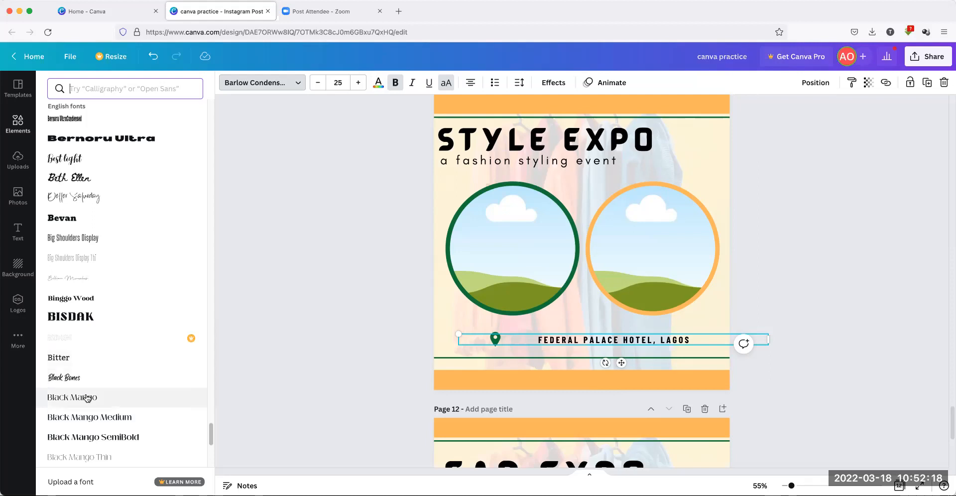
click(87, 398)
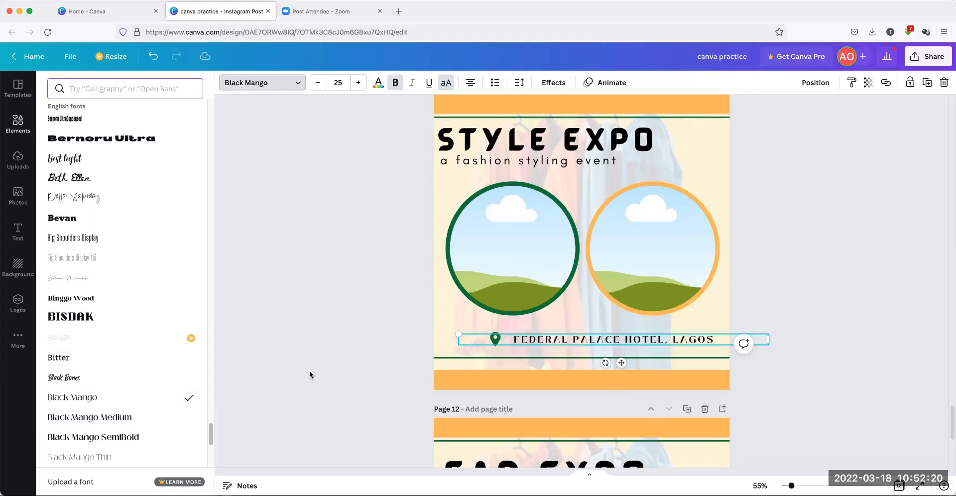
Edit the venue text, leaving it reading FEEDERAL PALACE HOTEL, LAGOS
click(521, 339)
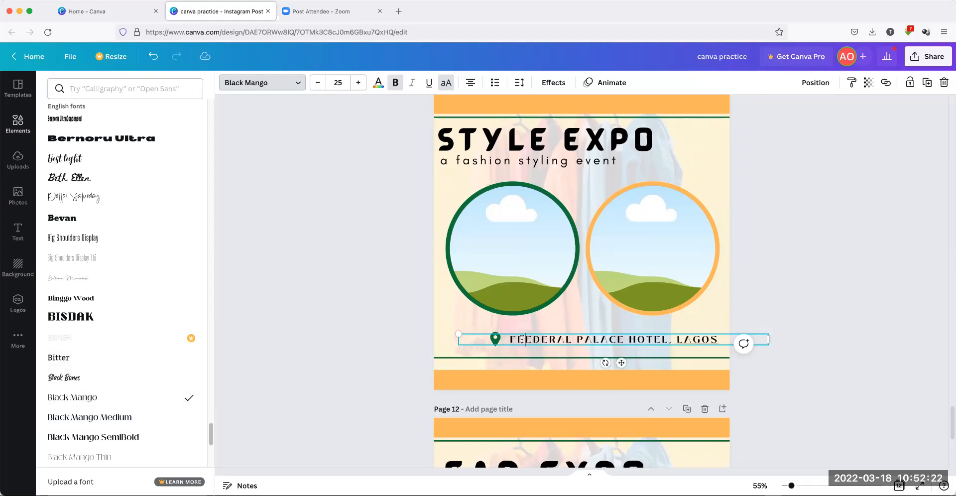
key(BackSpace)
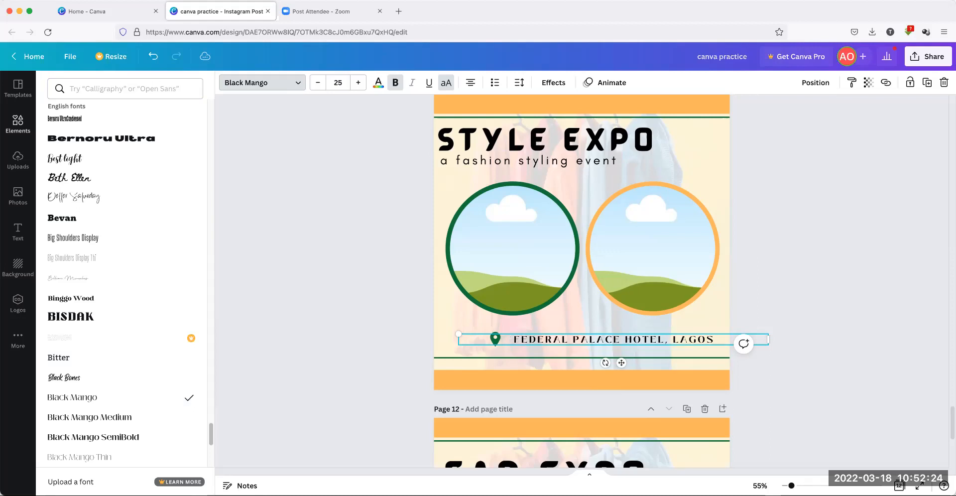
text(ER)
key(BackSpace)
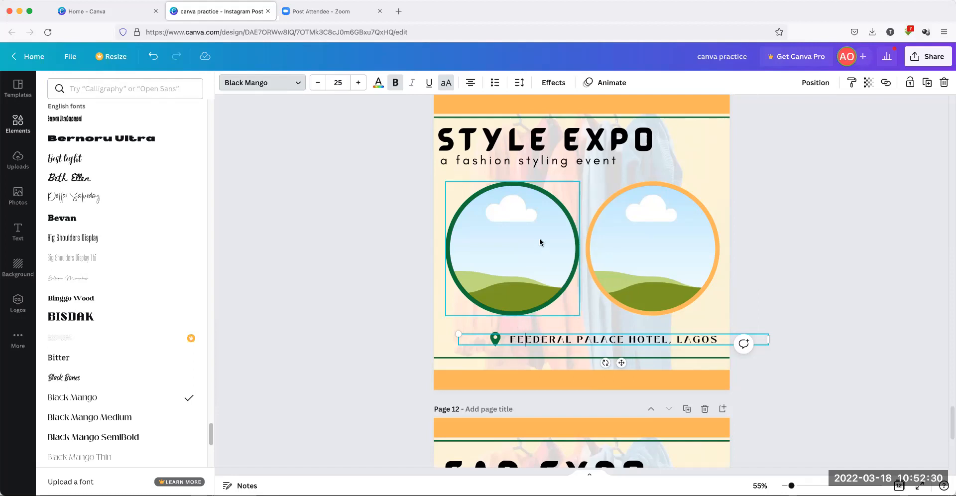
Switch the venue text to lowercase and delete the stray E after the f
click(447, 82)
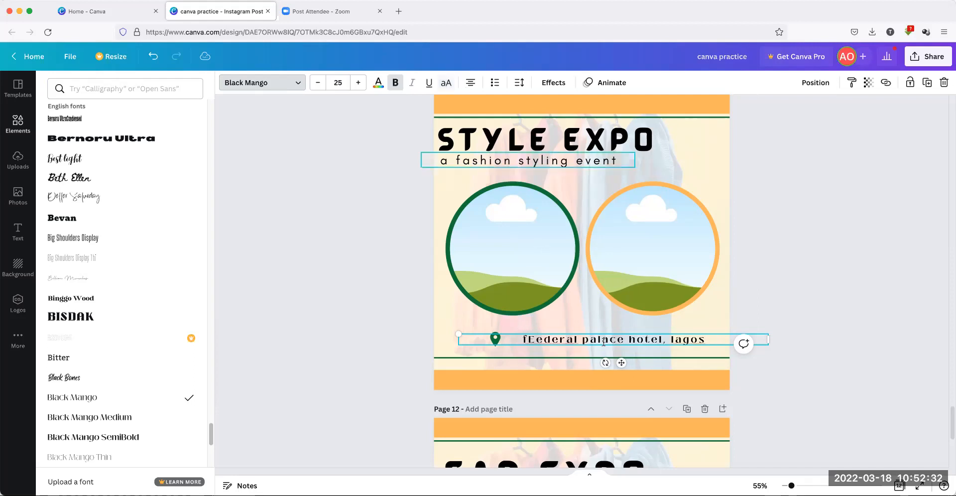
click(445, 84)
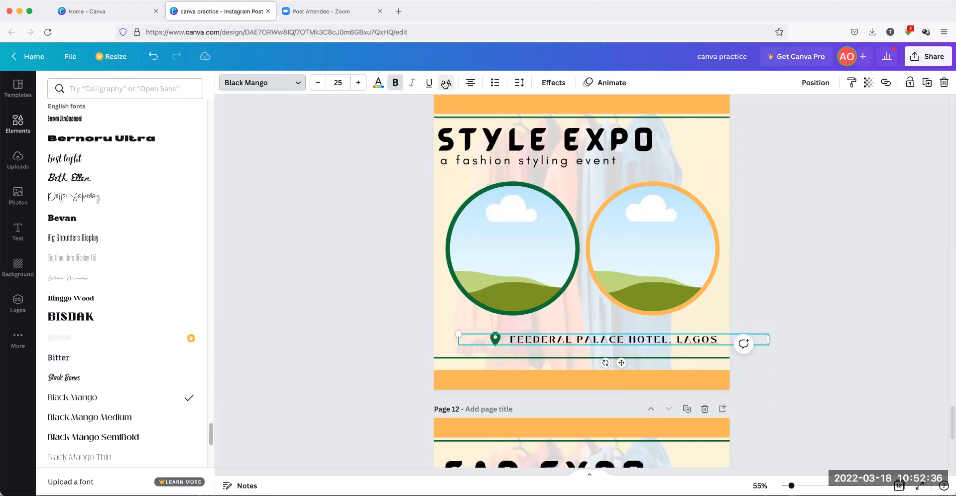
click(446, 84)
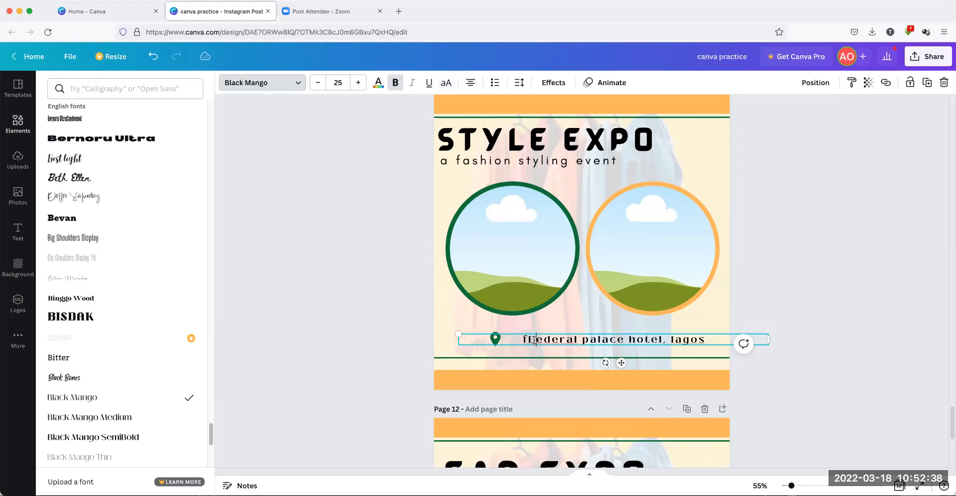
drag(532, 339, 521, 340)
key(BackSpace)
key(BackSpace)
Capitalize F, P, H and L so the line reads 'Federal Palace Hotel, Lagos'
text(F)
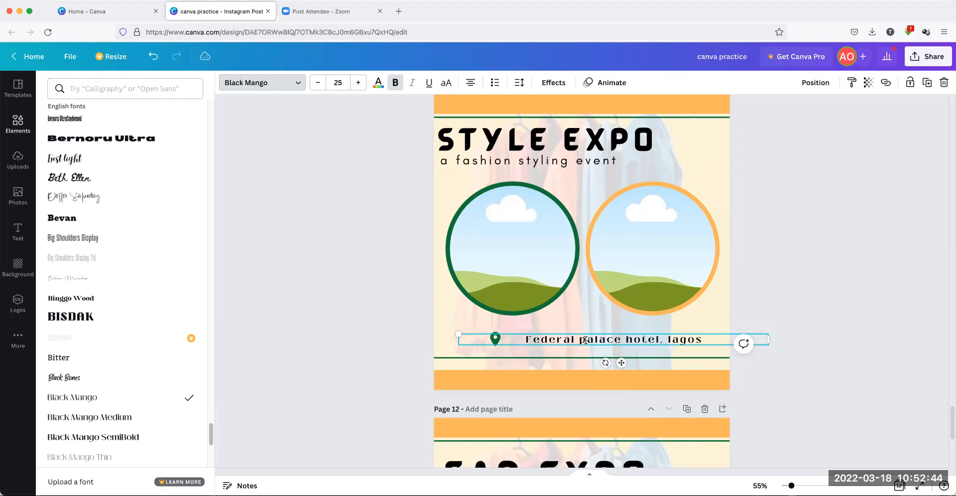
key(BackSpace)
text(P)
key(BackSpace)
text(H)
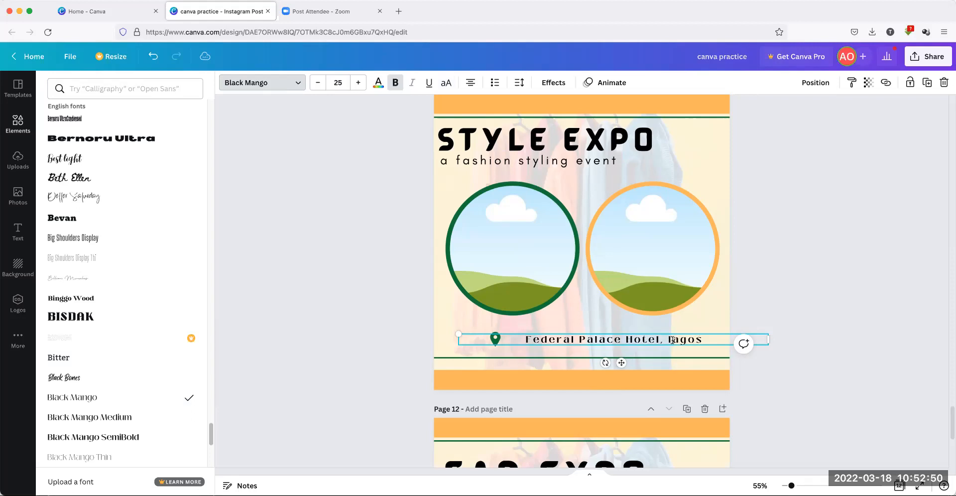
key(BackSpace)
text(L)
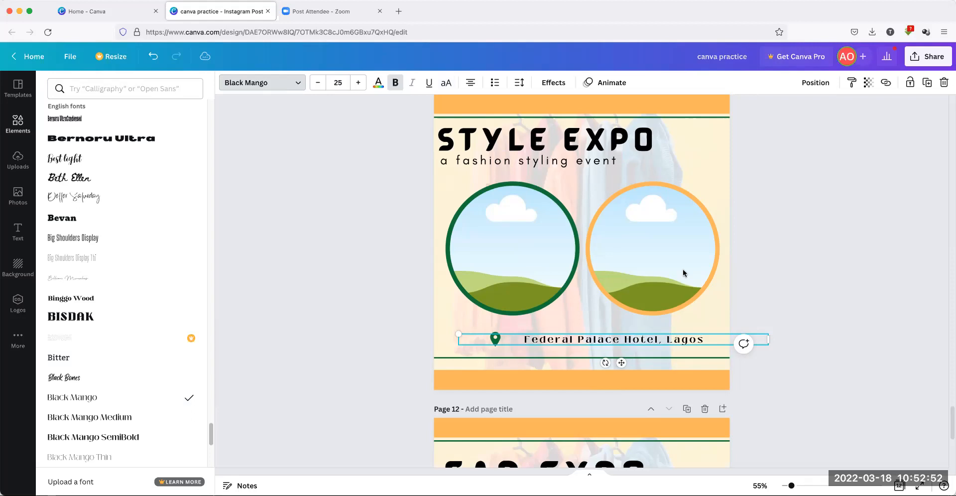
click(839, 299)
click(839, 298)
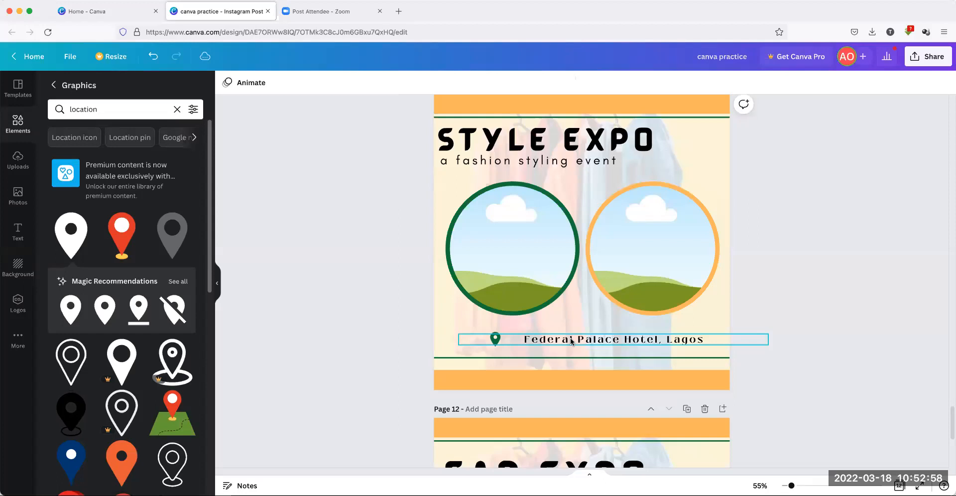
Narrow the venue text box, then move the pin and venue text together to the left margin
click(747, 339)
drag(720, 340, 649, 339)
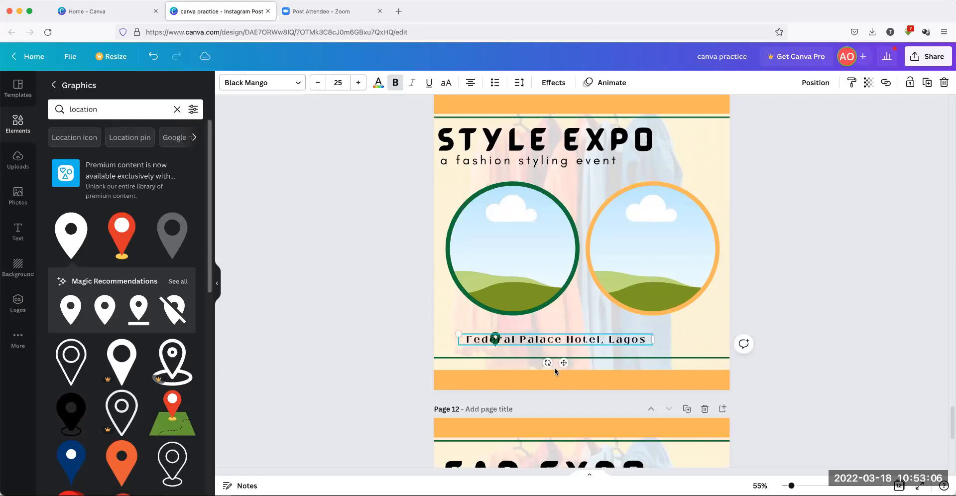
drag(568, 364, 605, 363)
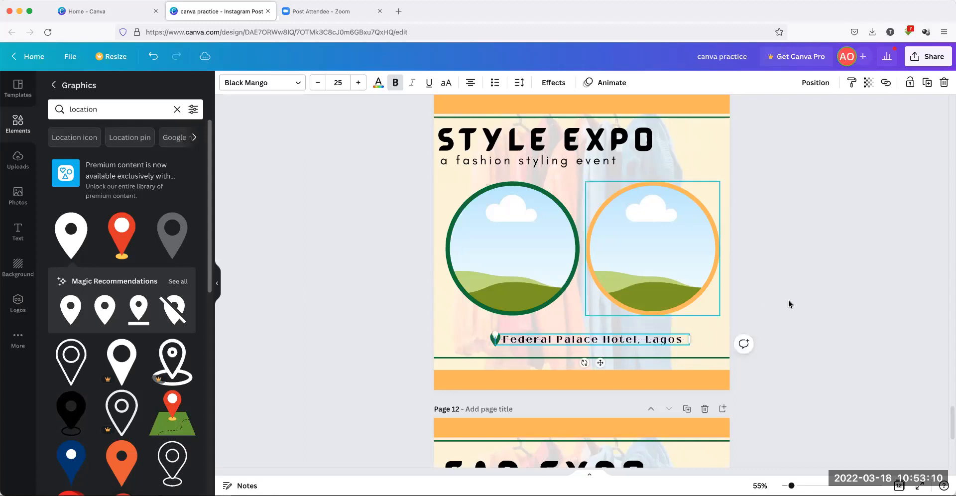
click(808, 299)
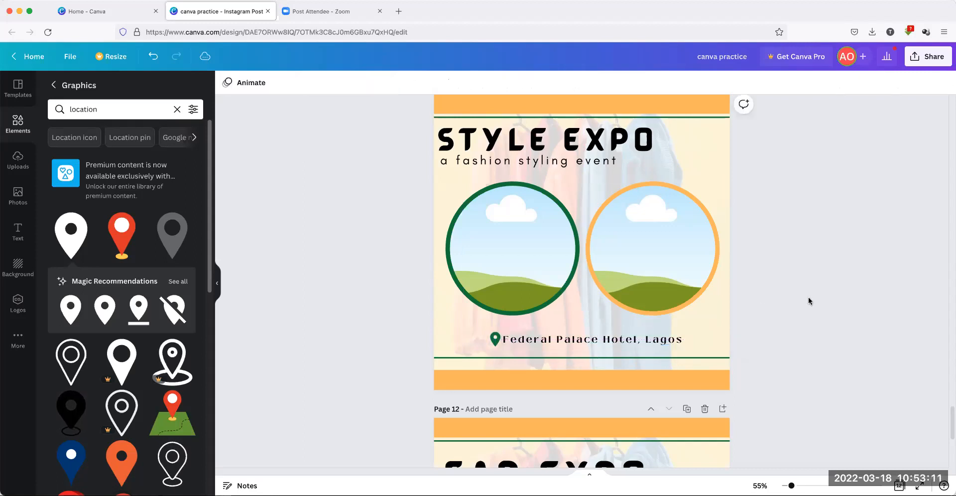
click(491, 343)
shift+click(550, 343)
drag(550, 342, 497, 334)
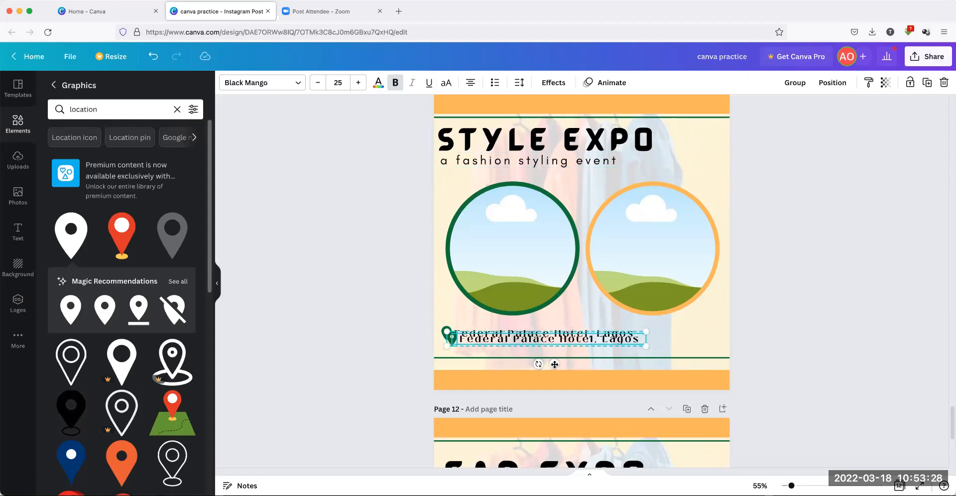
Place the copied pin-and-venue line under the original and retype it as 'Friday 20th March 2022'
drag(553, 372, 548, 379)
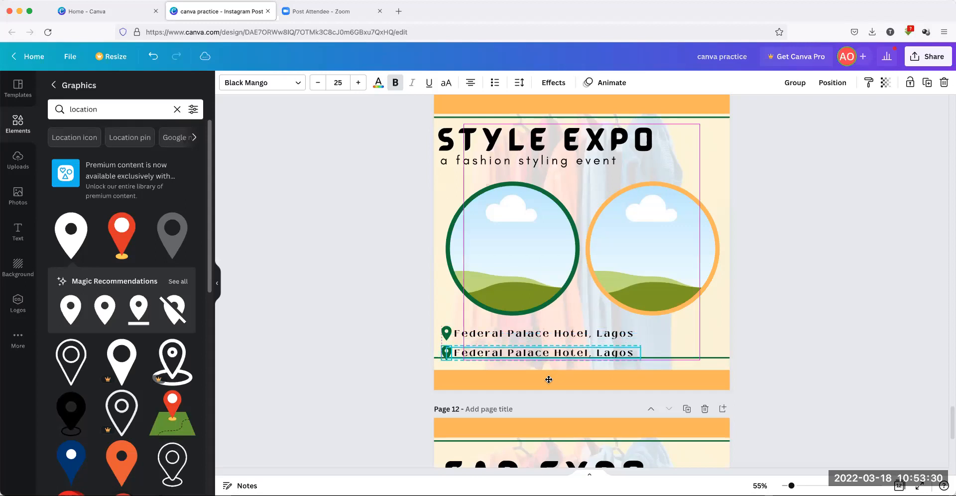
click(811, 308)
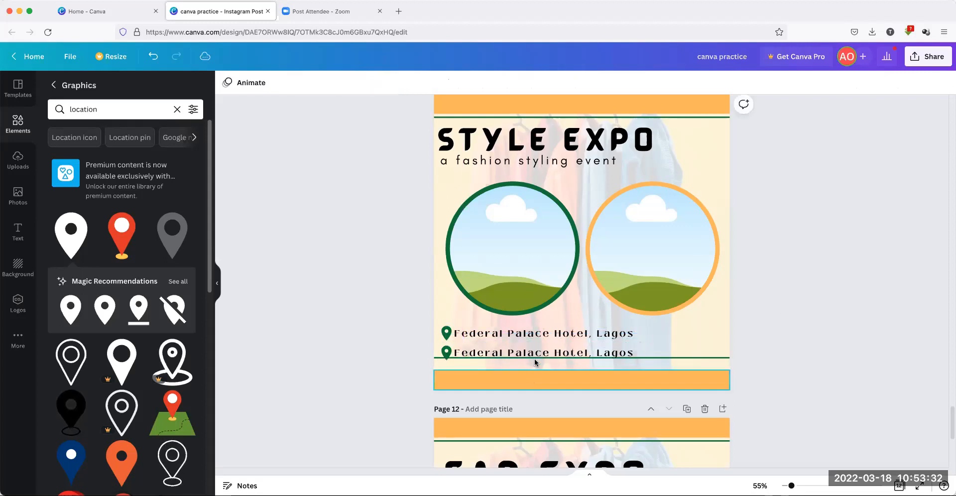
click(536, 353)
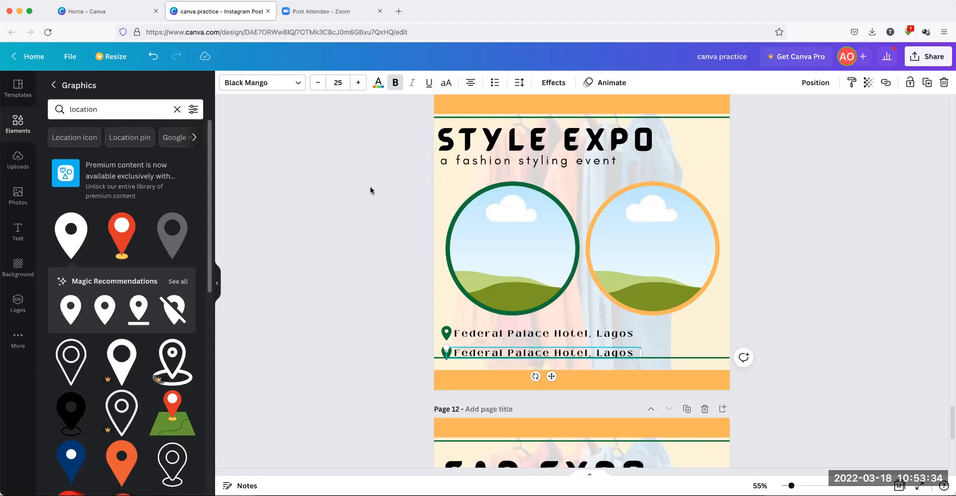
double_click(454, 351)
drag(455, 351, 643, 358)
drag(630, 353, 439, 353)
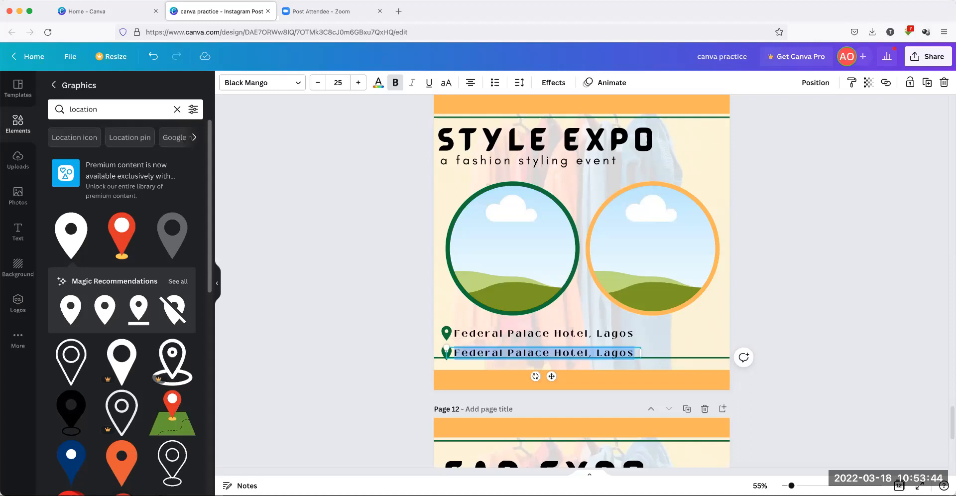
text(Friday 2)
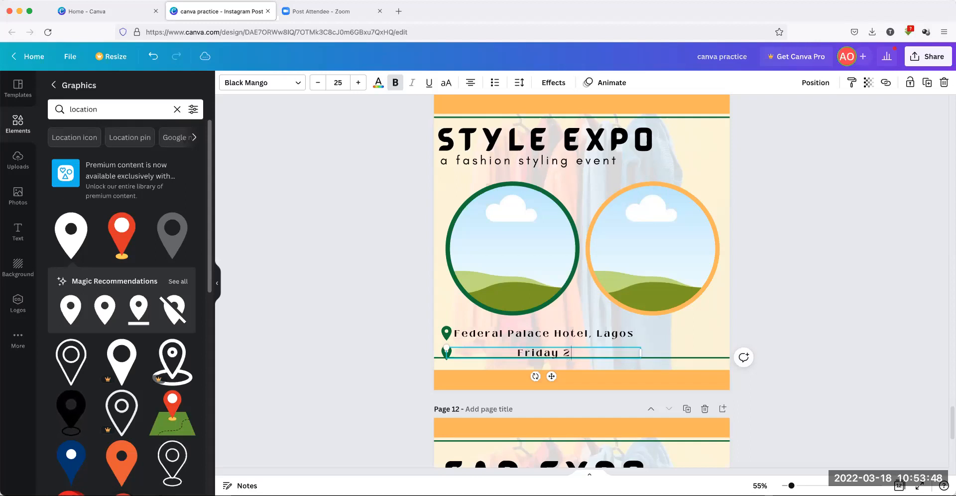
text(0th Ma)
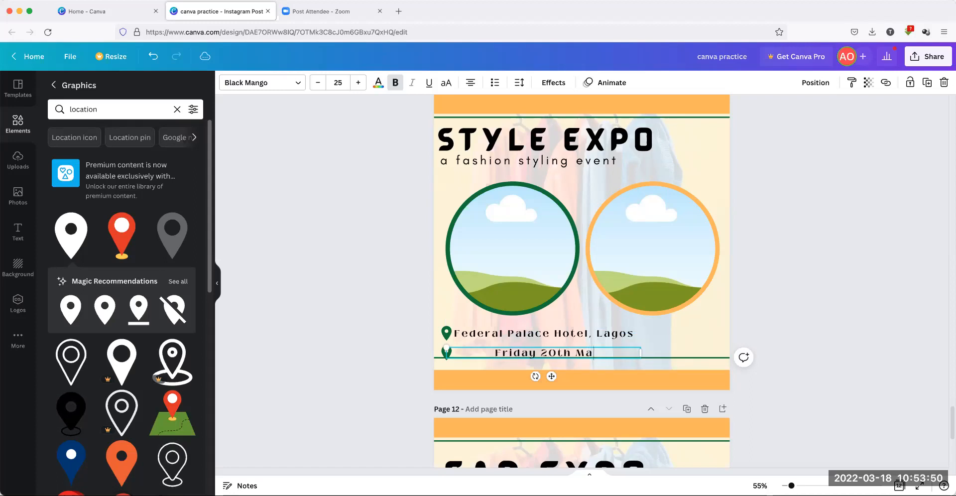
text(rch 2022)
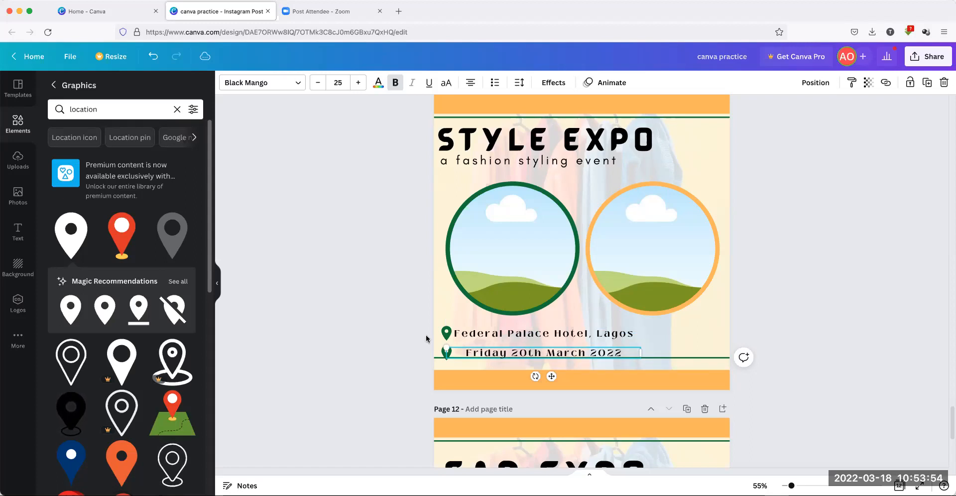
Narrow the date text box to fit and select the old graphics search term
drag(641, 351, 623, 352)
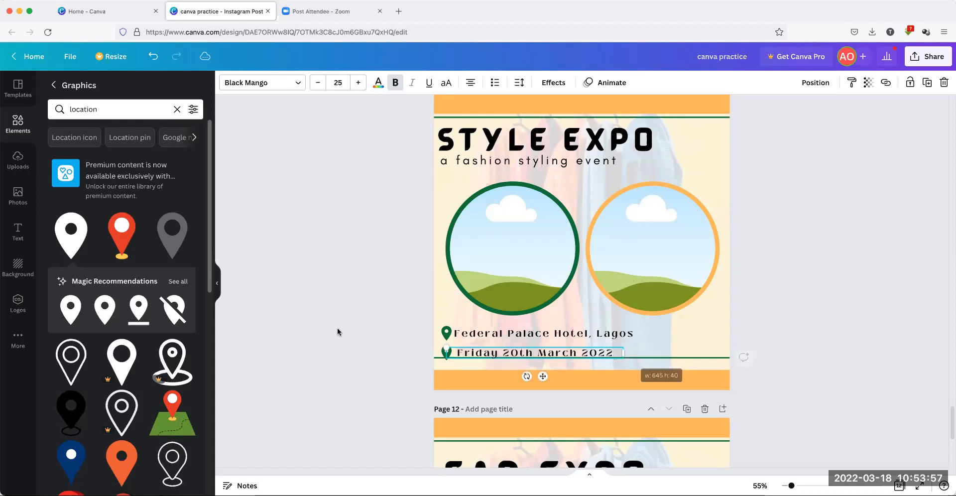
click(405, 352)
click(125, 109)
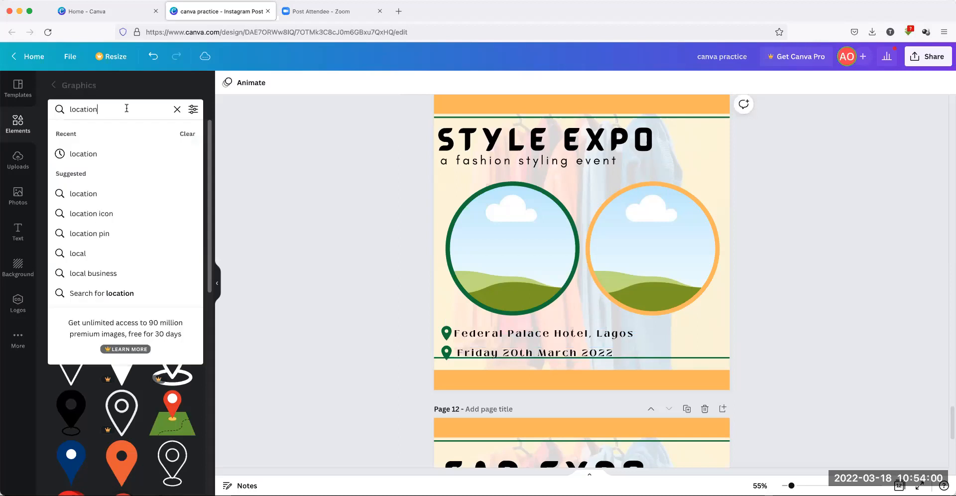
drag(128, 108, 53, 108)
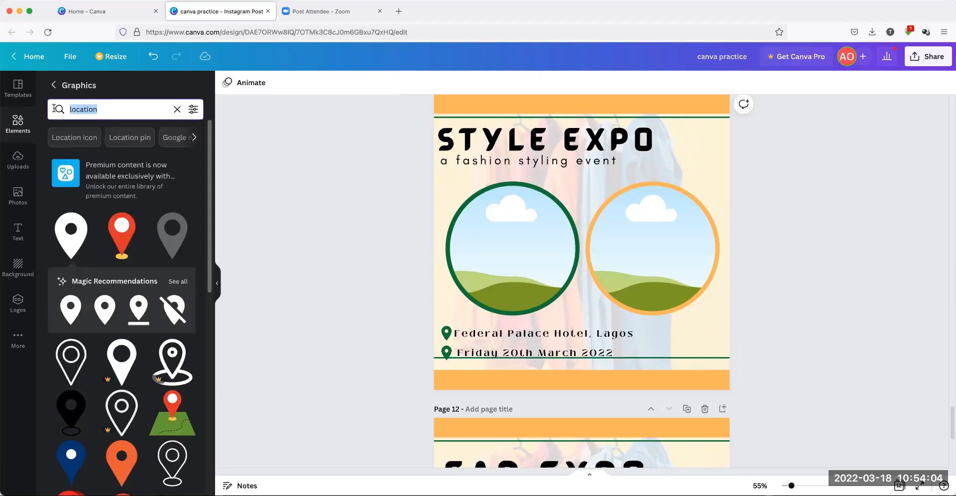
Search graphics for 'date', add a calendar graphic, and delete the green pin beside the date
text(date)
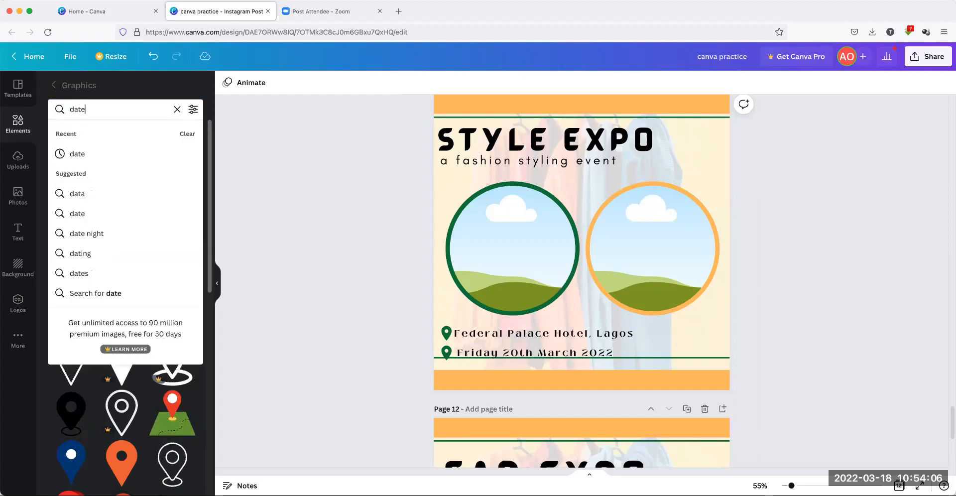
key(Return)
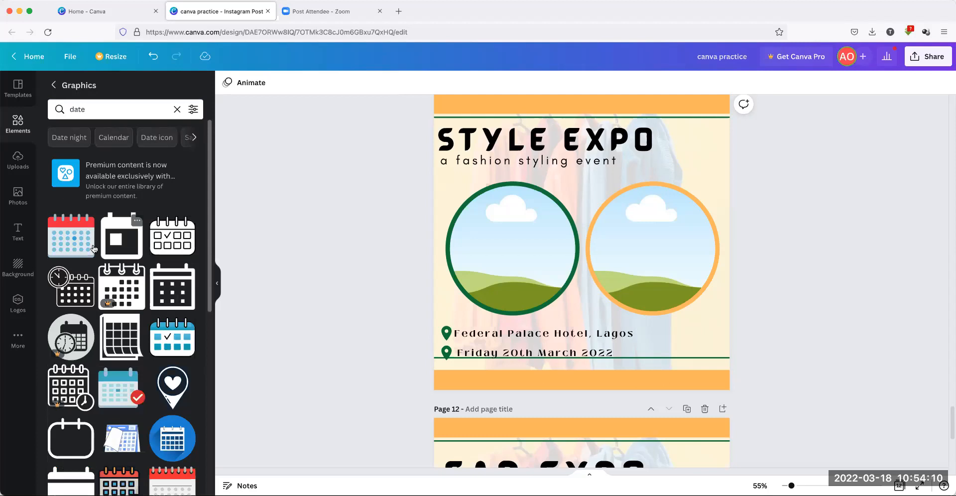
mouse_move(135, 242)
click(135, 242)
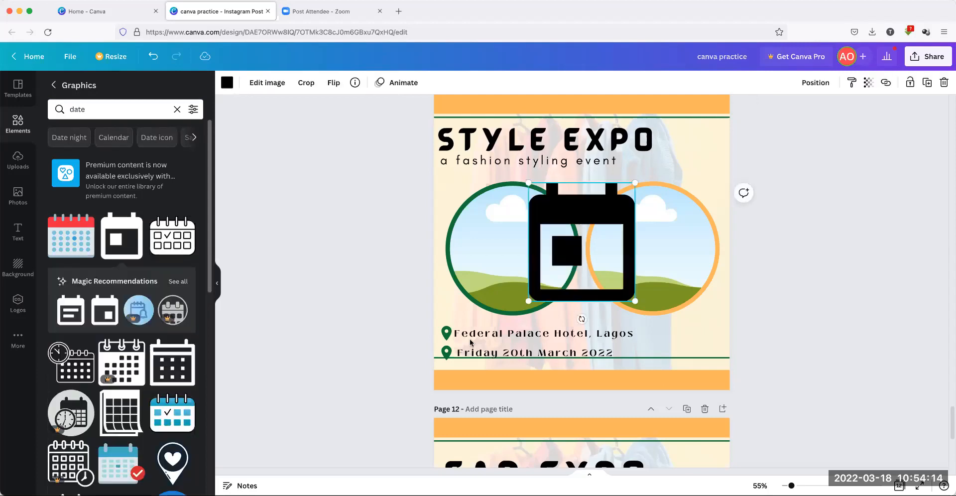
click(445, 350)
key(Delete)
Shrink the calendar to icon size and place it beside Friday 20th March 2022
click(542, 259)
drag(631, 190, 545, 283)
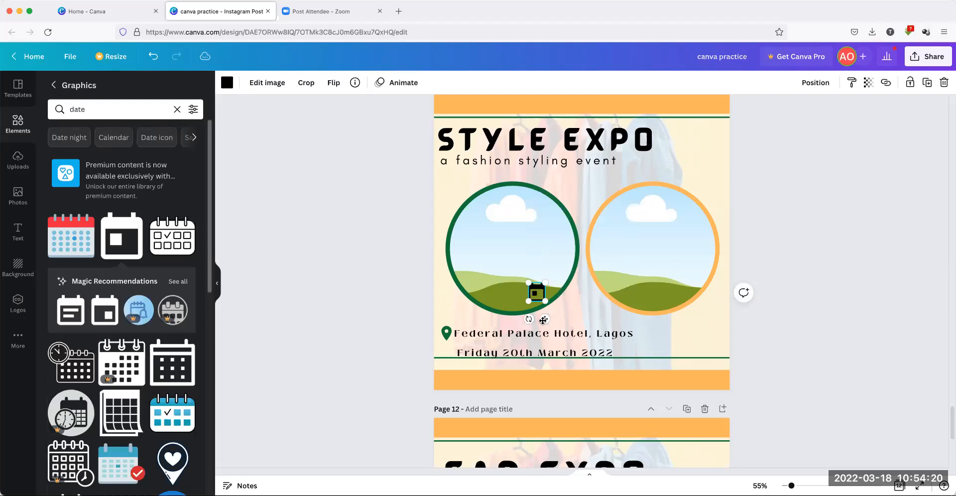
drag(545, 319, 454, 376)
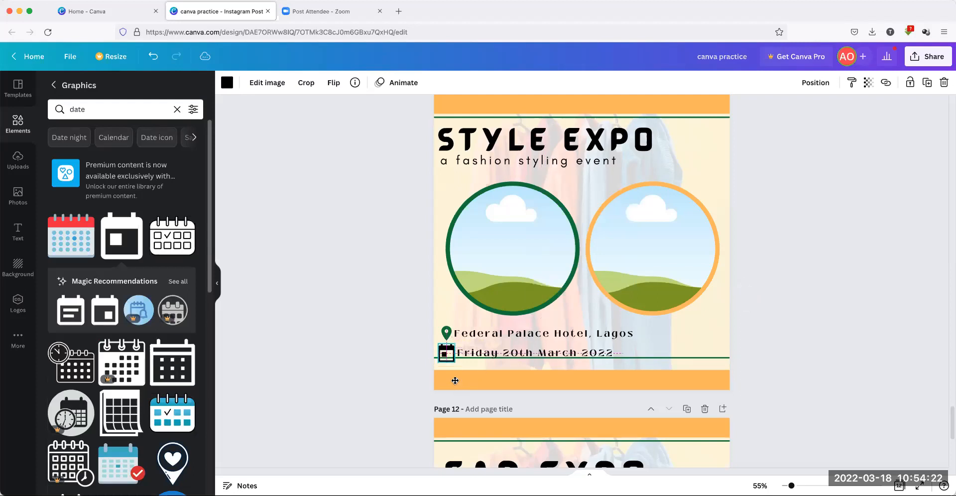
drag(454, 342, 453, 377)
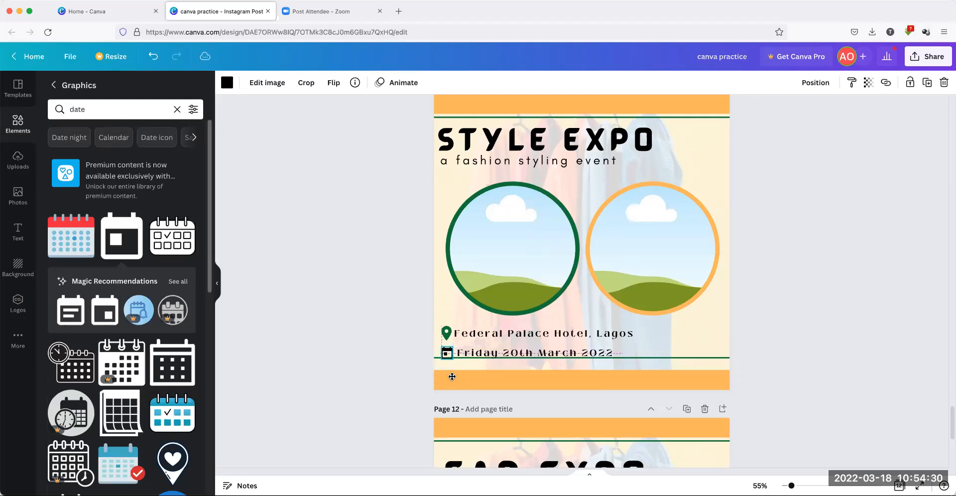
click(393, 311)
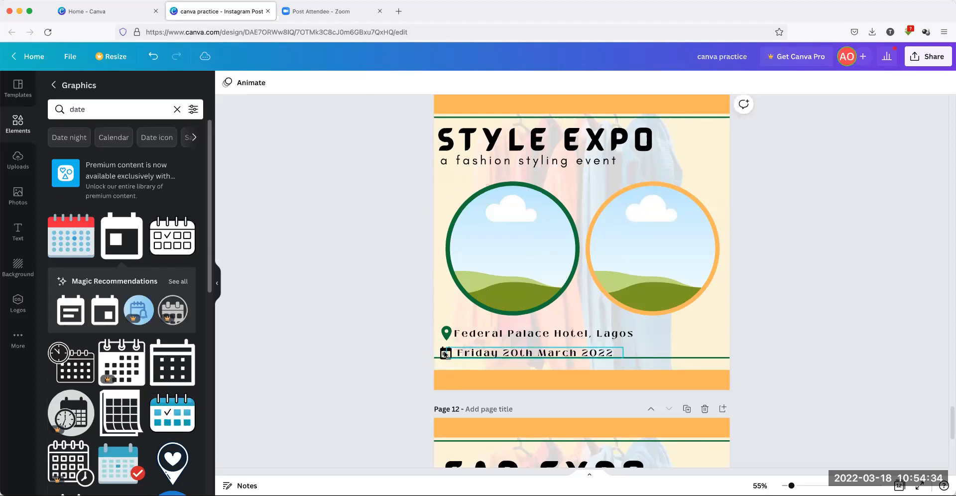
Recolour the calendar icon peach
click(444, 353)
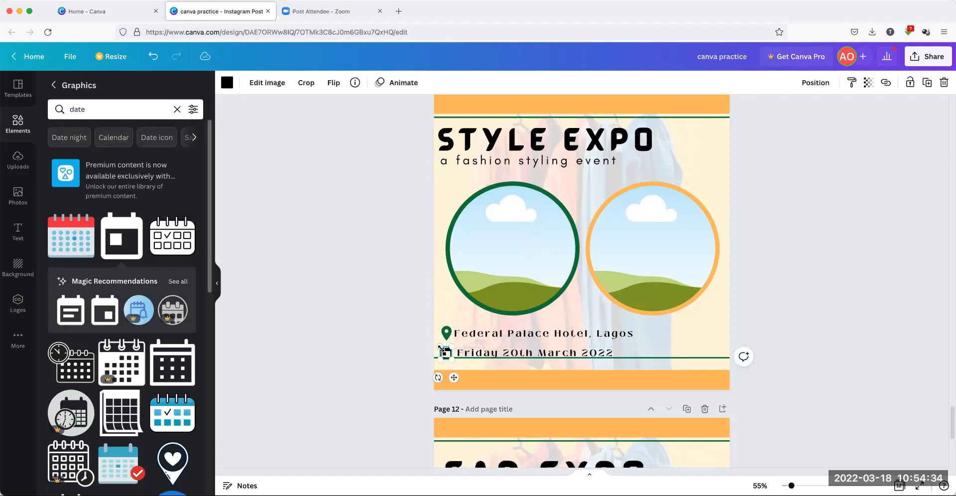
click(227, 82)
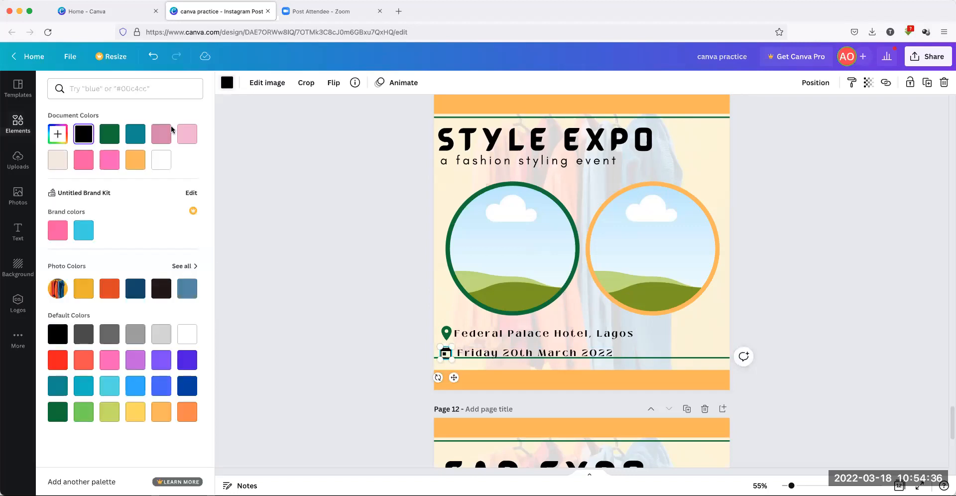
click(108, 132)
click(136, 167)
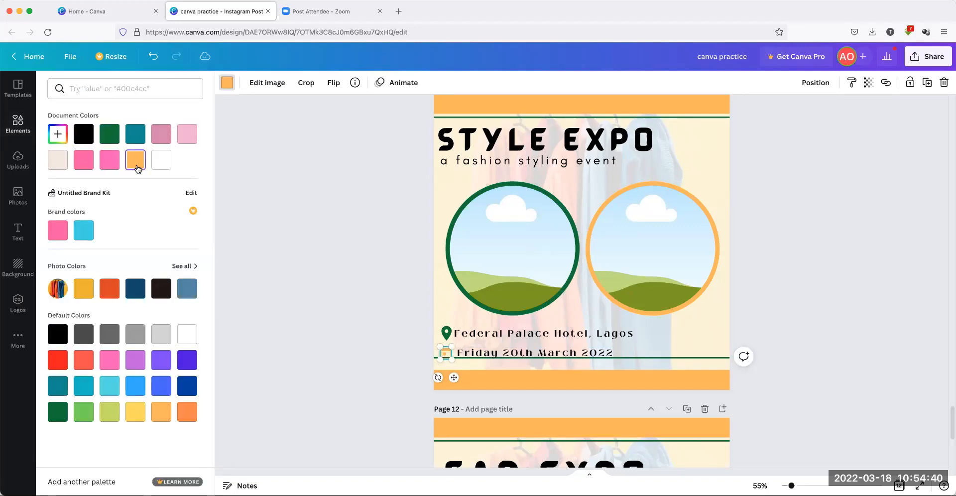
click(237, 190)
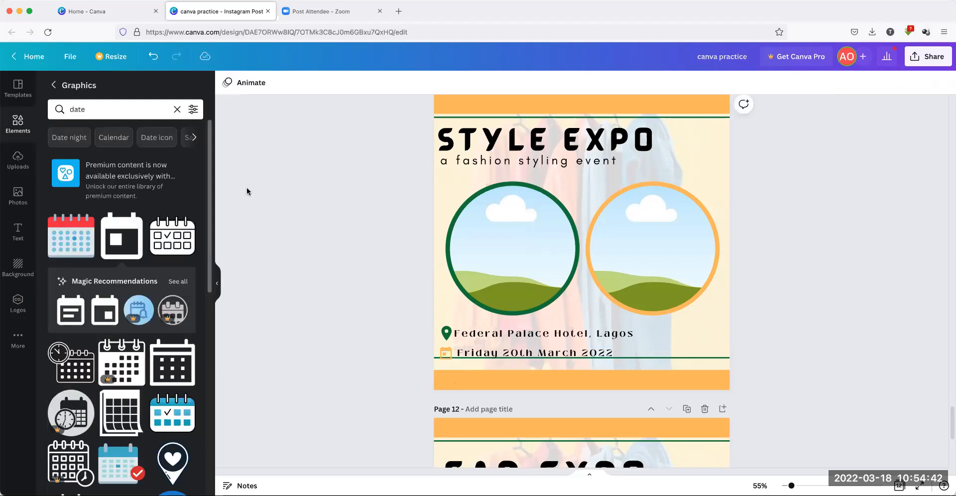
click(655, 358)
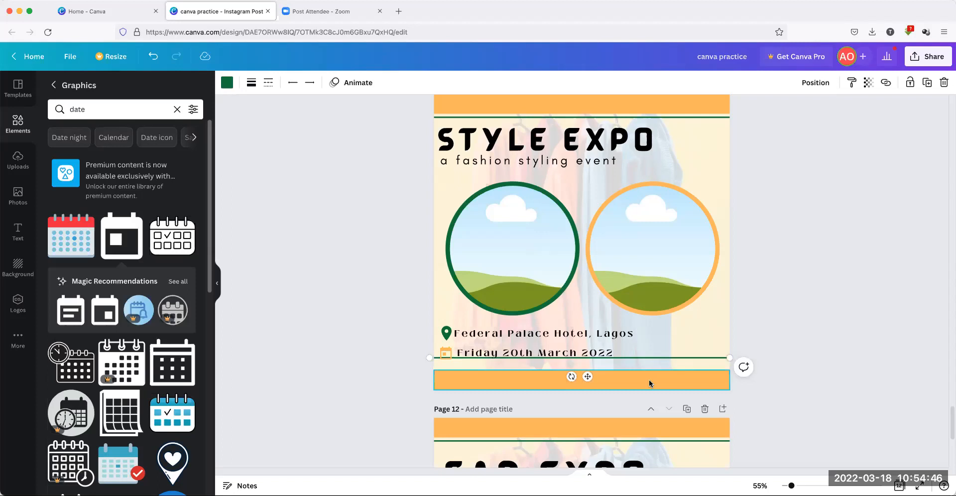
Nudge the green divider line down three steps, toward the bottom orange bar
key(Down)
key(Down)
key(Down)
key(Down)
key(Down)
key(Down)
key(Down)
key(Down)
key(Down)
key(Down)
key(Down)
key(Down)
key(Down)
key(Down)
key(Down)
key(Down)
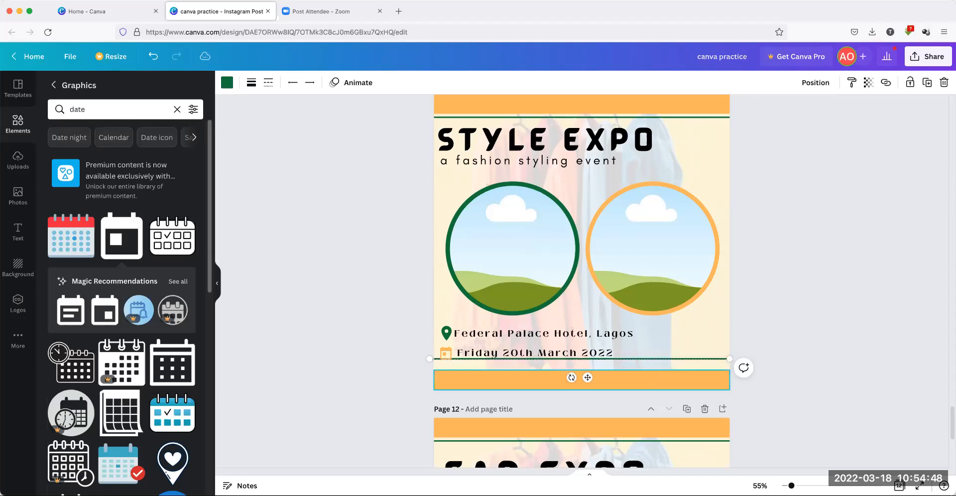
key(Down)
key(Down)
key(Down)
key(Down)
key(Down)
key(Down)
key(Down)
key(Down)
key(Down)
key(Down)
key(Down)
key(Down)
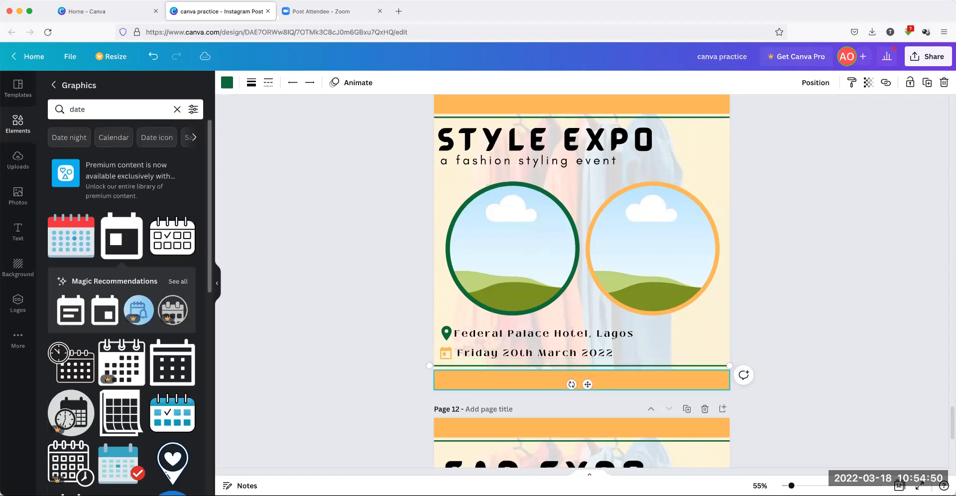
key(Down)
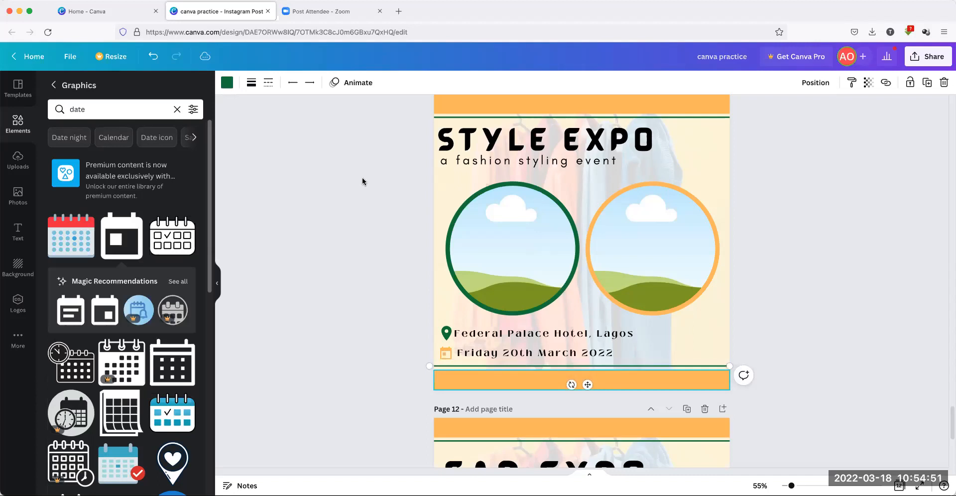
click(327, 253)
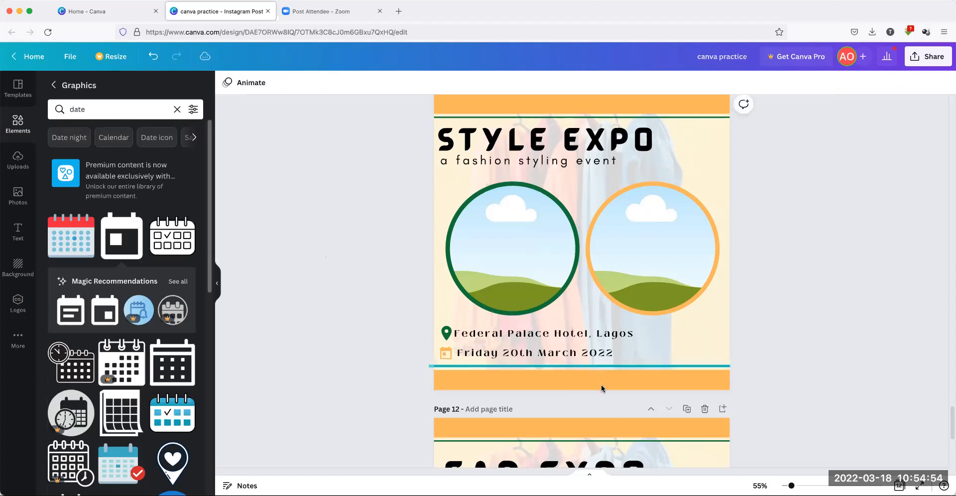
click(571, 338)
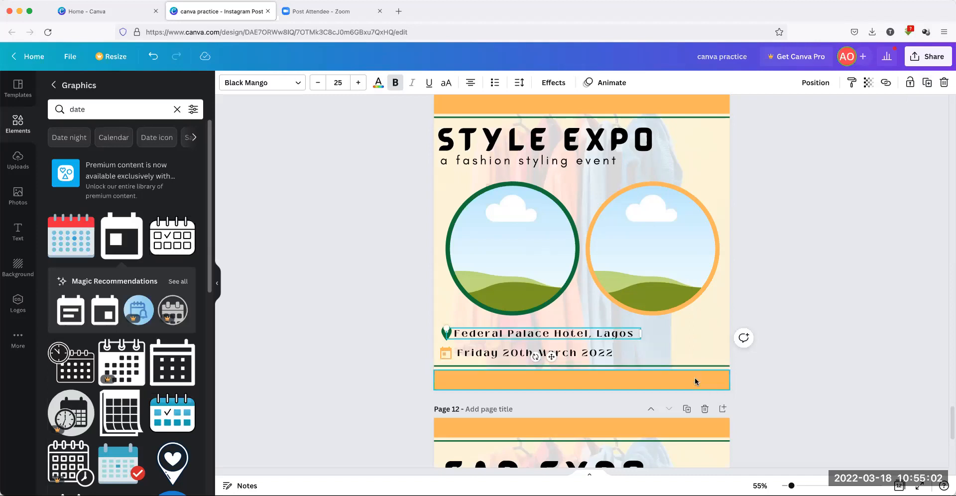
click(782, 293)
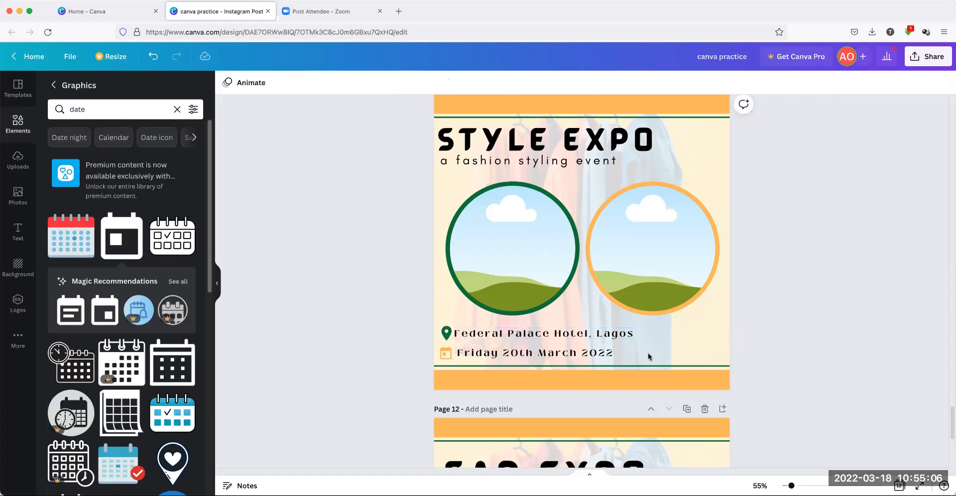
click(470, 377)
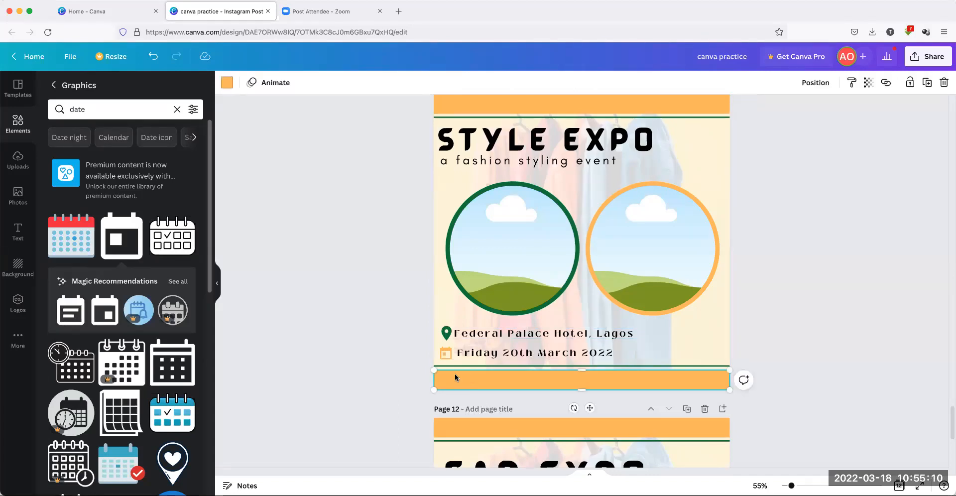
click(279, 341)
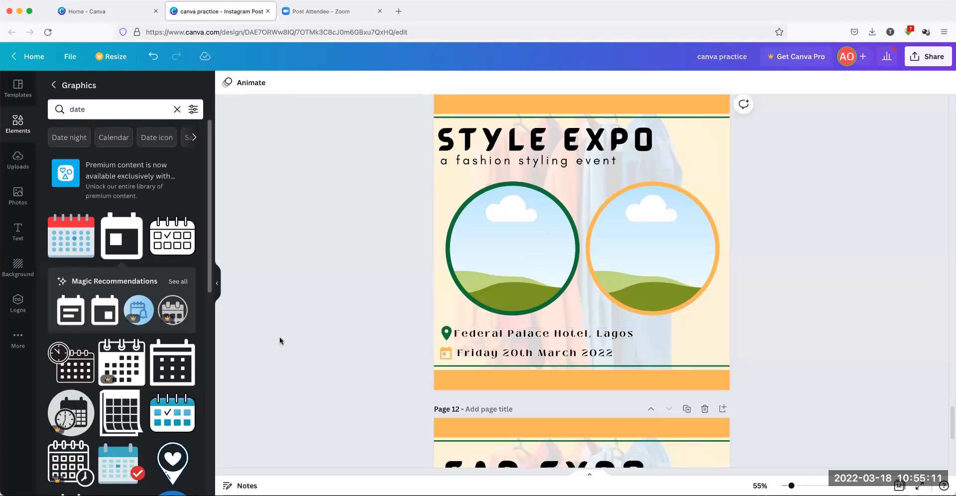
Add the brand kit's craft corner logo and move it to the page's bottom-right corner
click(24, 301)
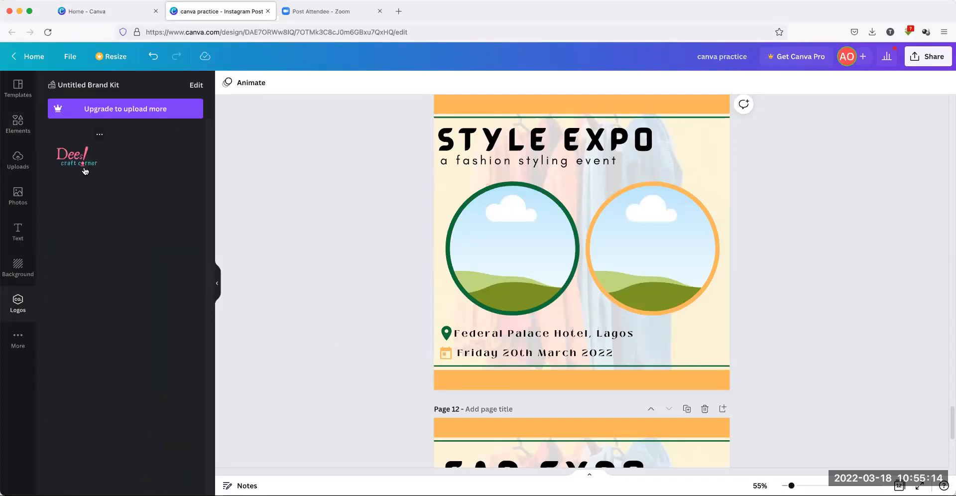
click(85, 171)
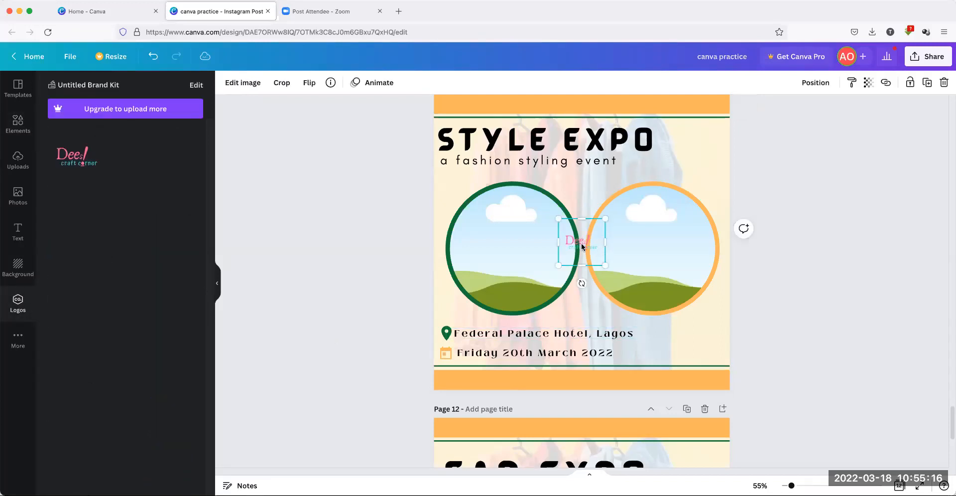
drag(670, 361, 708, 380)
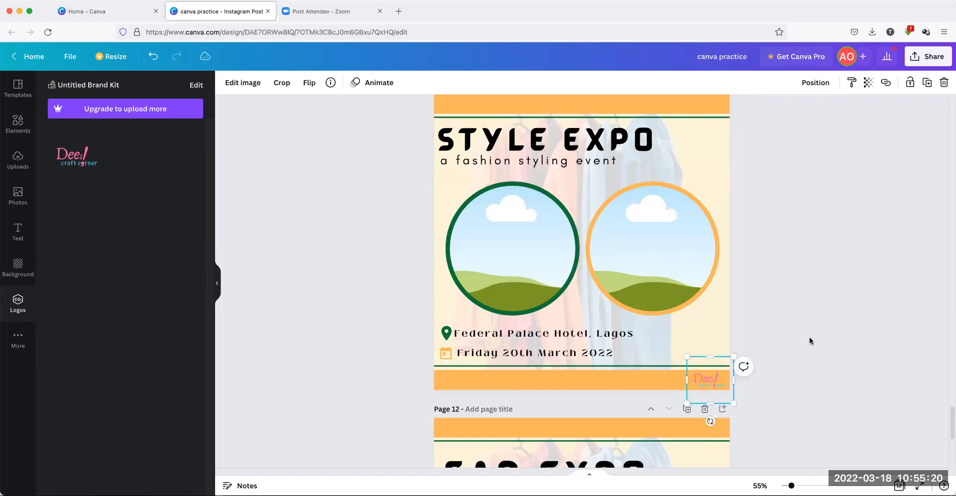
click(810, 340)
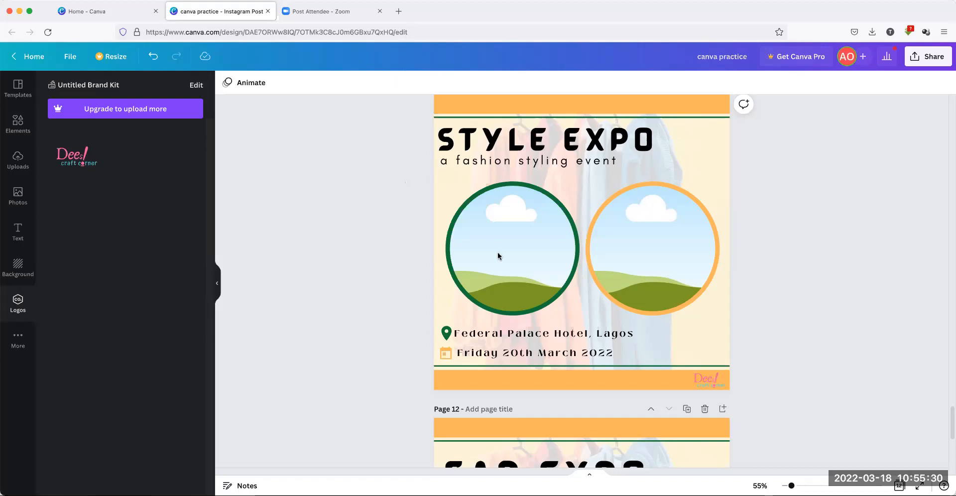
click(593, 353)
Duplicate the date line onto the orange strip, retype it as '3.00pm', and narrow its box
click(931, 83)
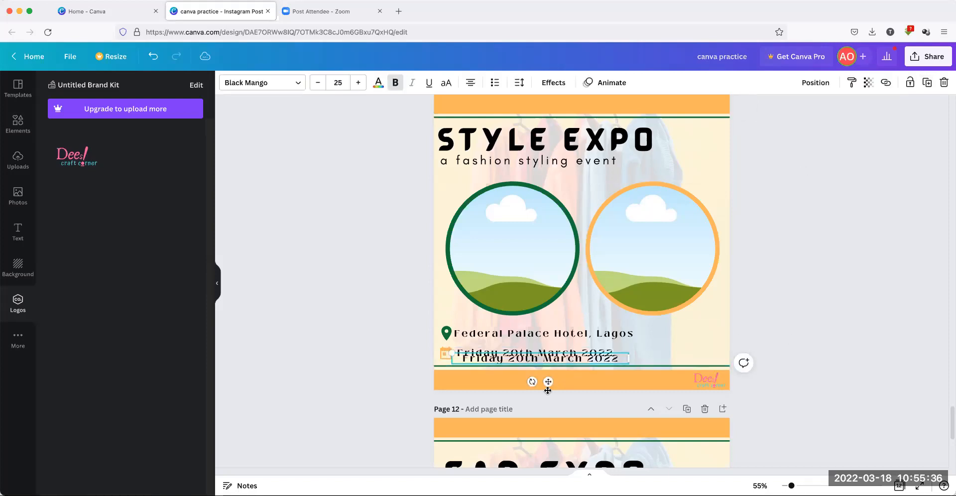
drag(548, 390, 548, 406)
double_click(480, 375)
drag(463, 375, 623, 375)
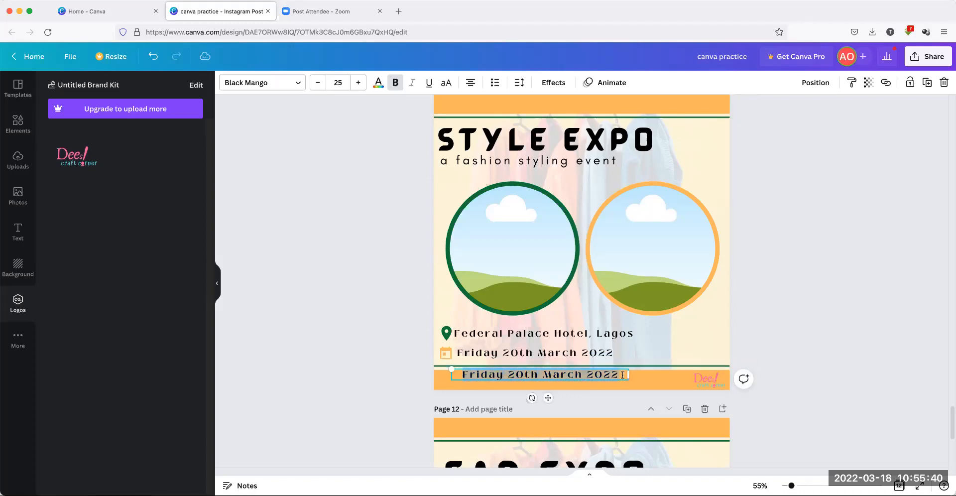
text(3.00)
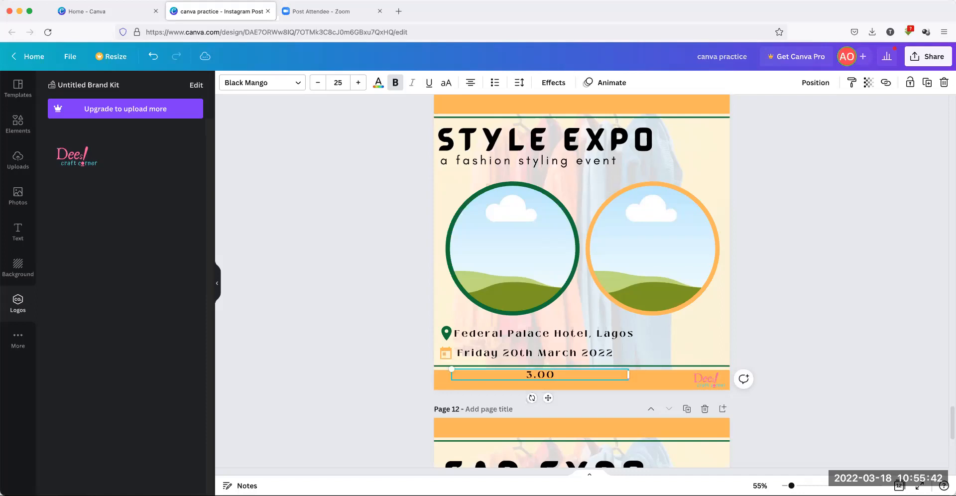
text(pm)
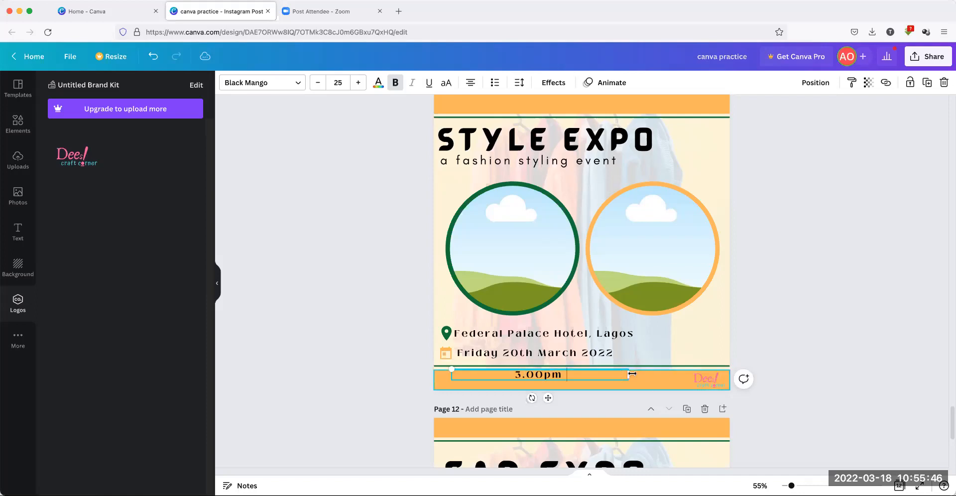
drag(629, 373, 518, 379)
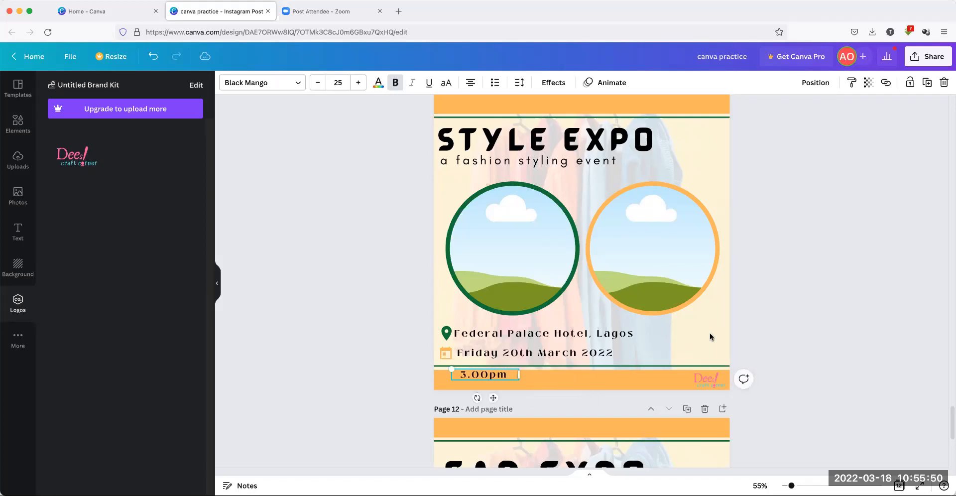
click(789, 343)
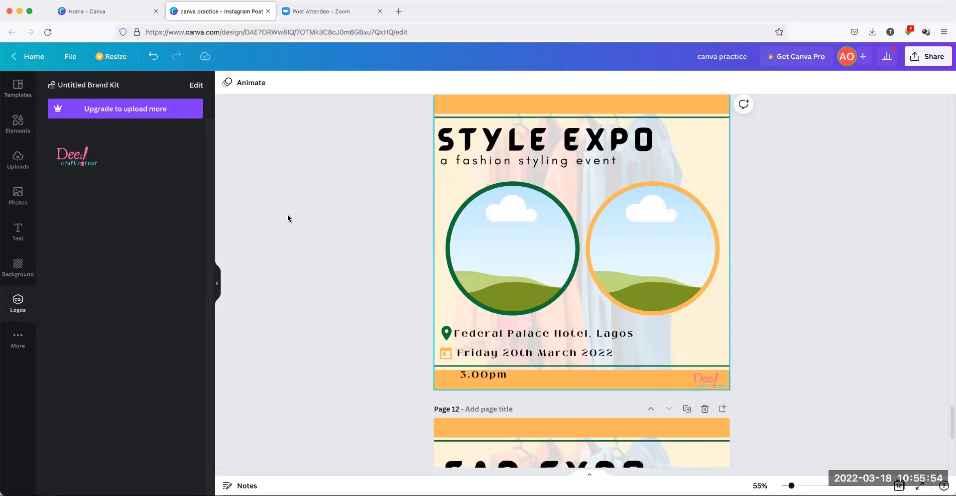
click(29, 128)
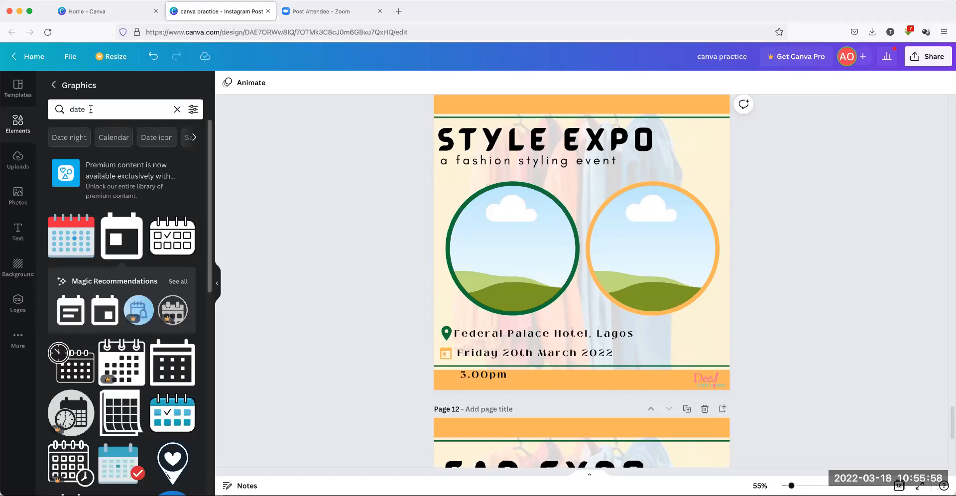
Search graphics for 'rainbow', then replace the search with 'time'
drag(91, 109, 60, 110)
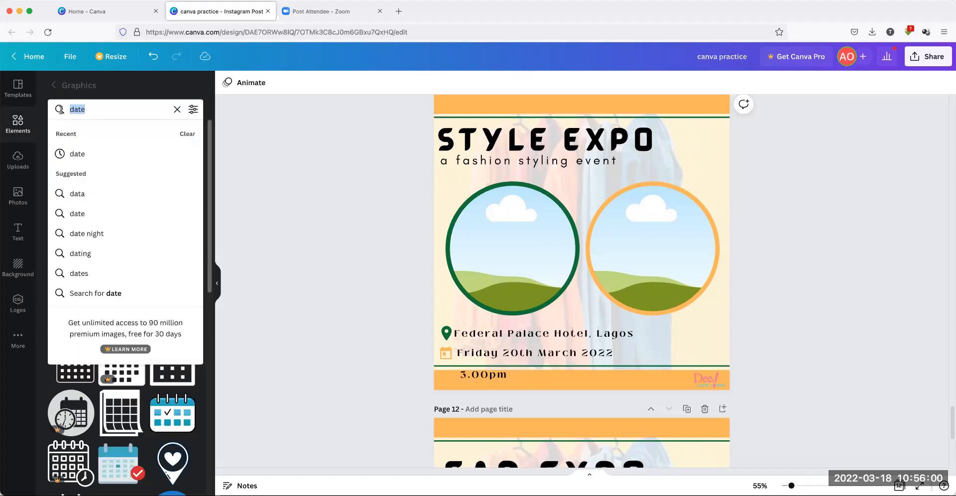
text(rainb)
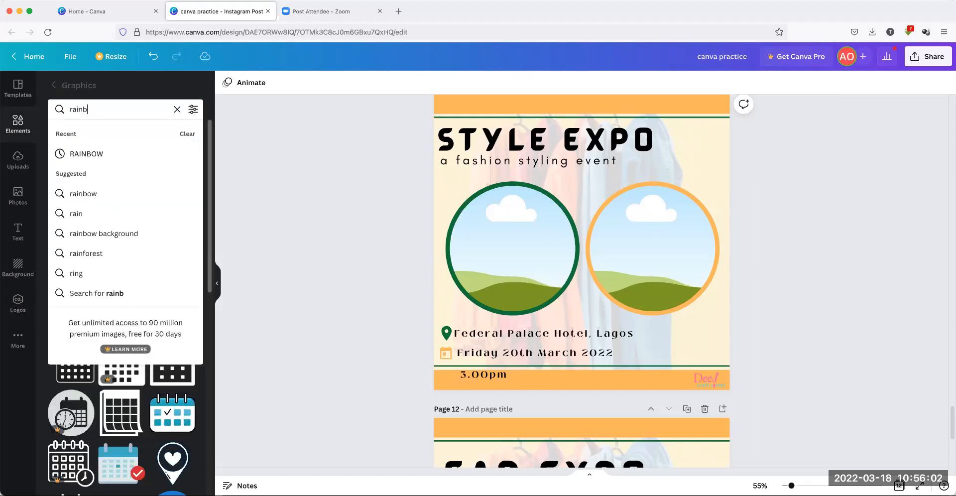
text(ow)
key(Return)
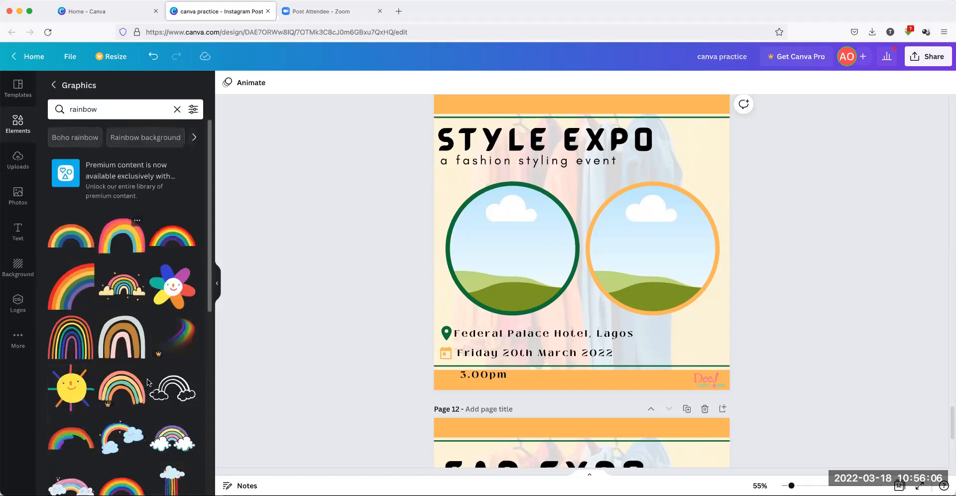
scroll(186, 280, down, 3)
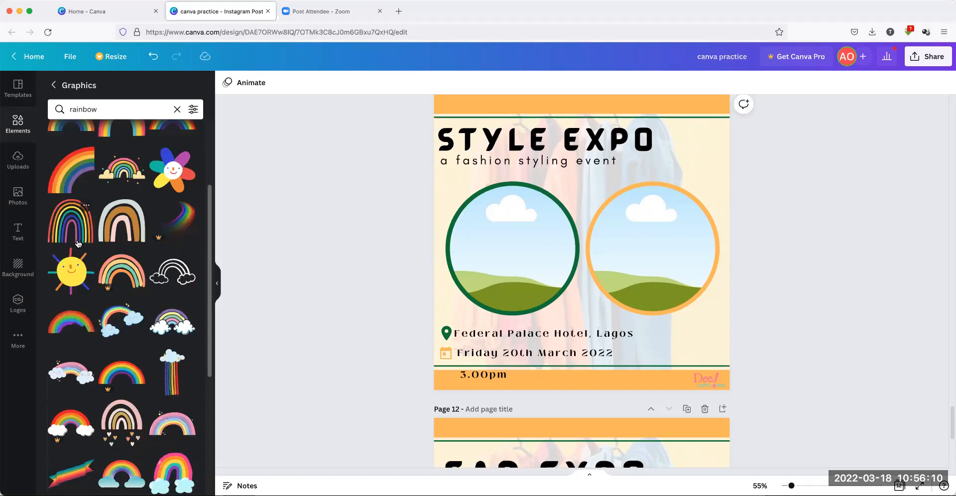
click(71, 108)
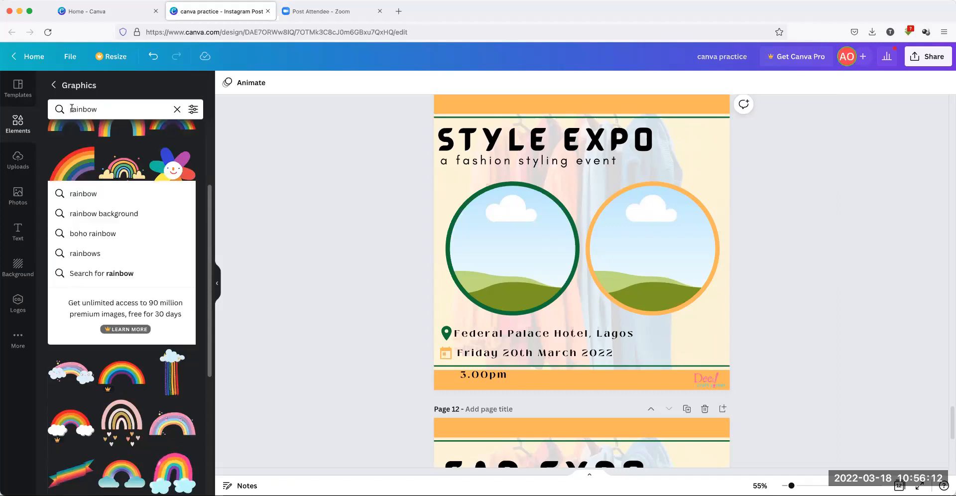
double_click(72, 108)
text(time)
key(Return)
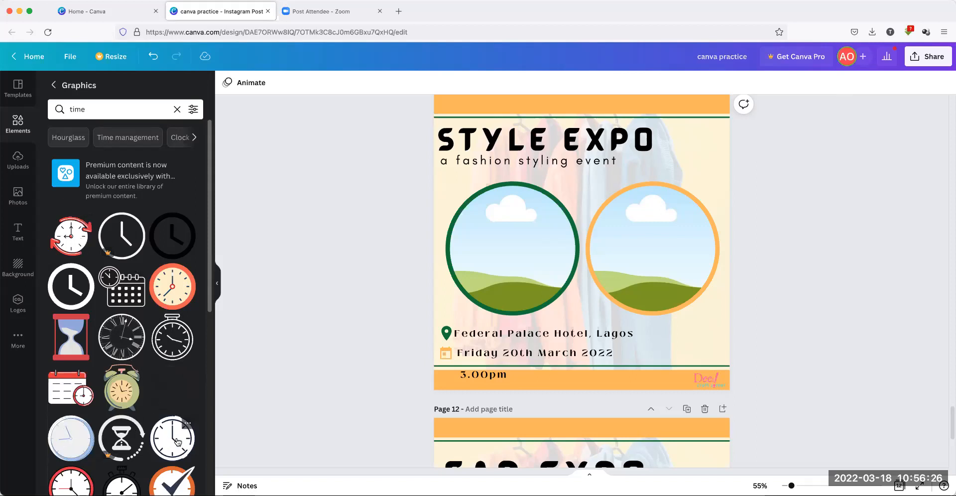
Add a clock graphic and try dark green and white fills on it
click(155, 421)
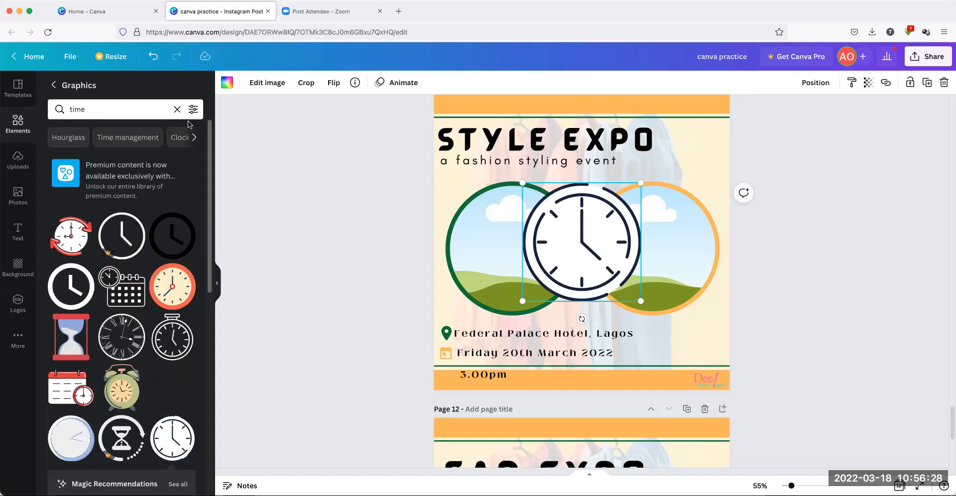
click(227, 84)
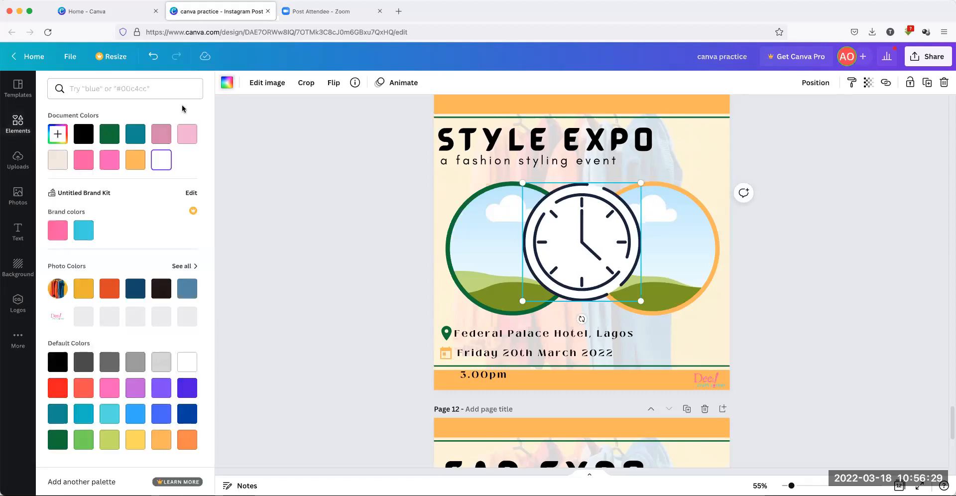
click(110, 134)
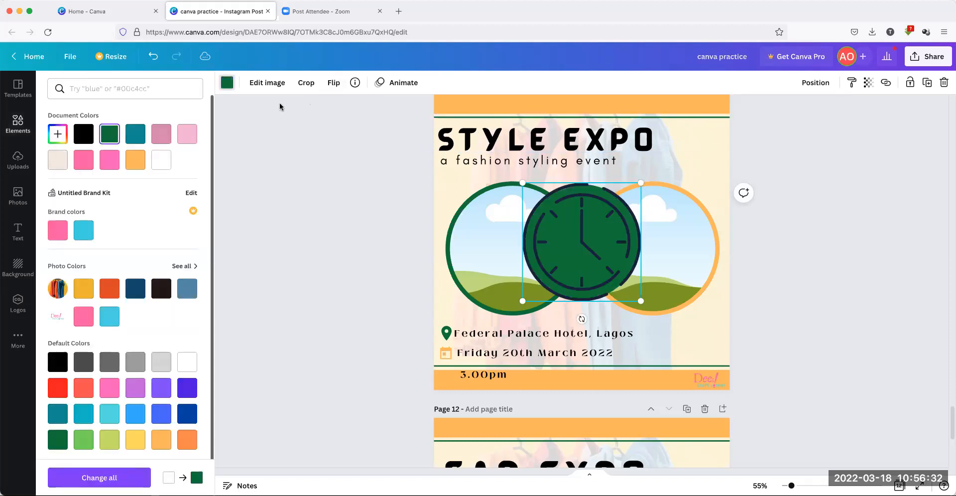
click(162, 159)
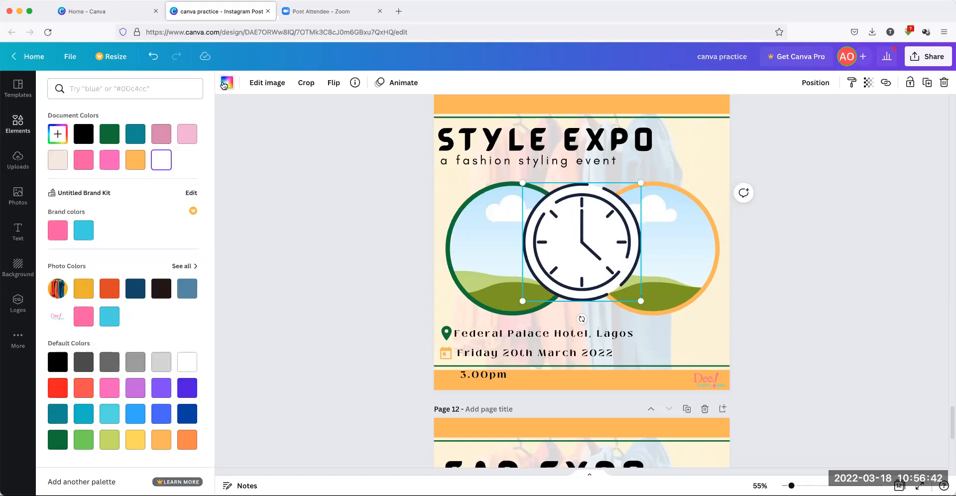
click(102, 133)
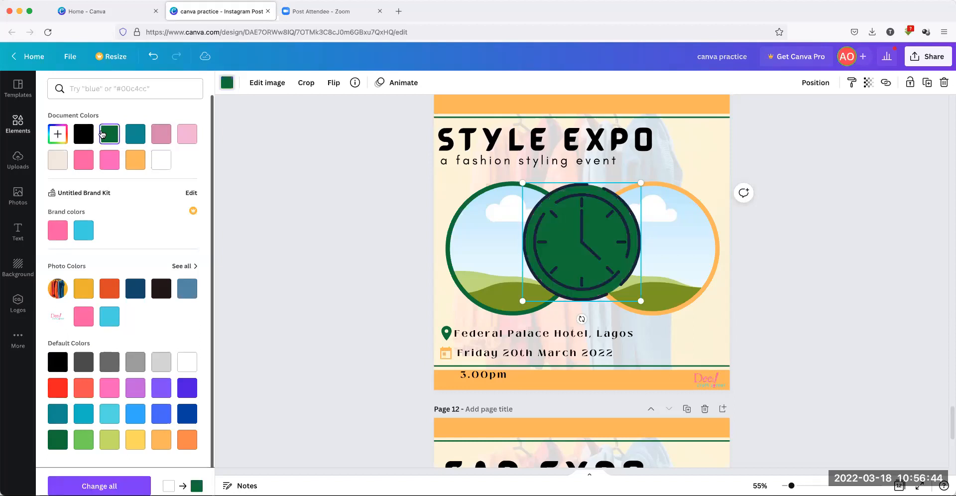
click(160, 159)
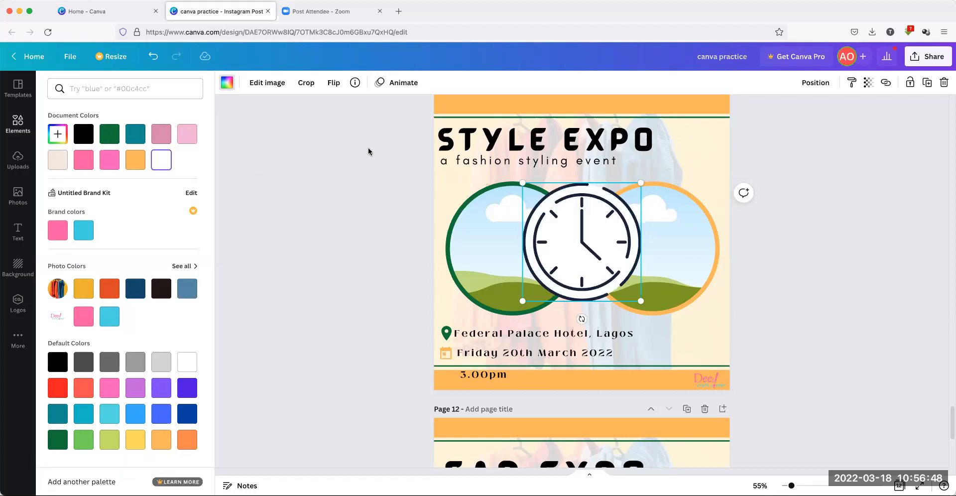
click(18, 125)
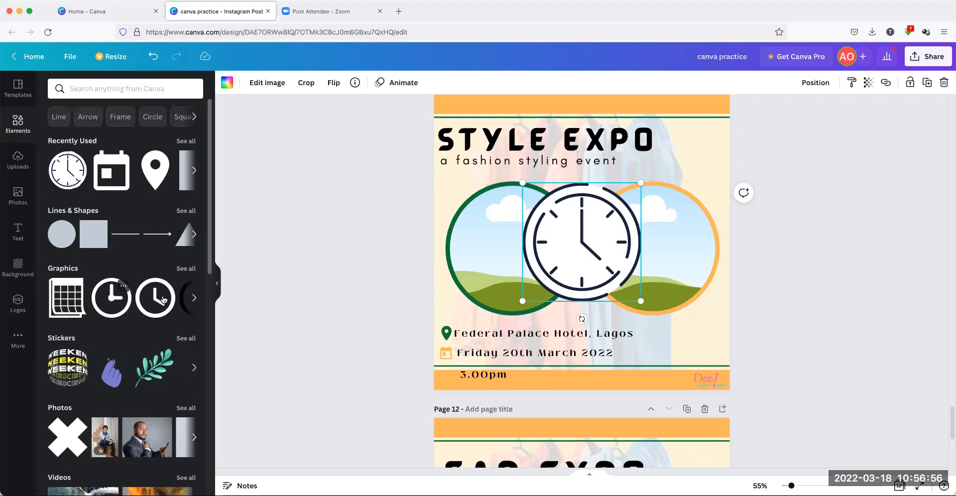
Add a bold dark green clock, delete the white clock, and shrink it beside 3.00pm
click(112, 297)
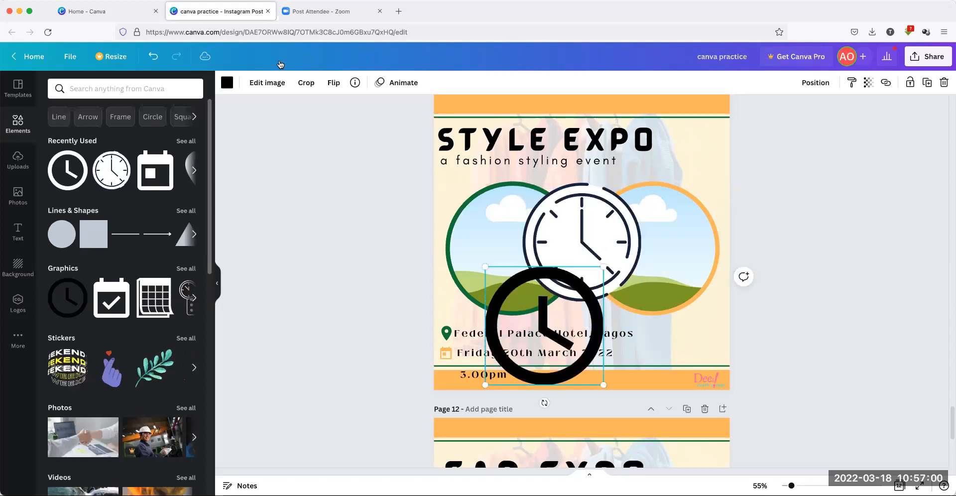
click(227, 82)
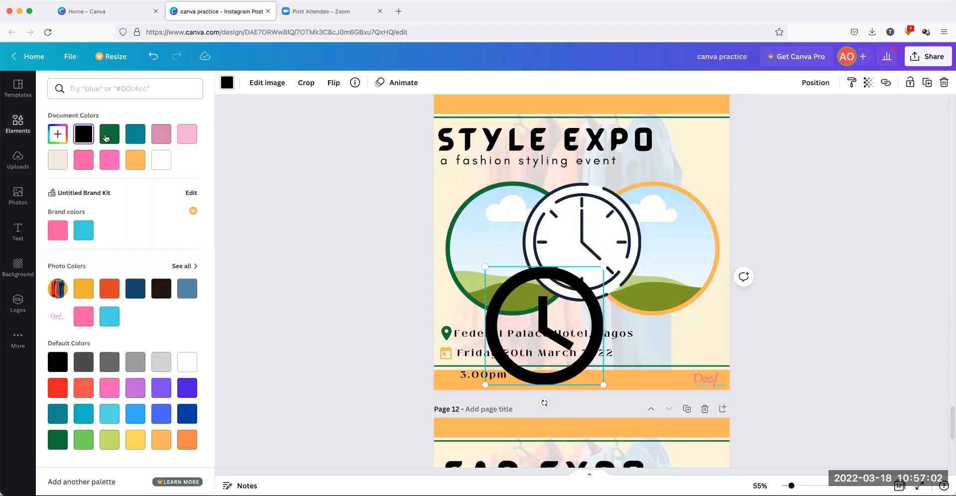
click(110, 134)
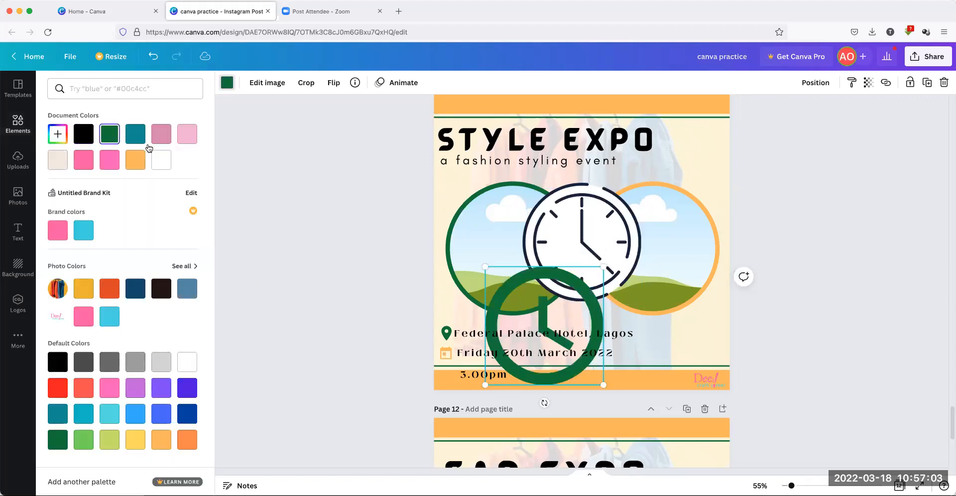
click(601, 225)
key(Delete)
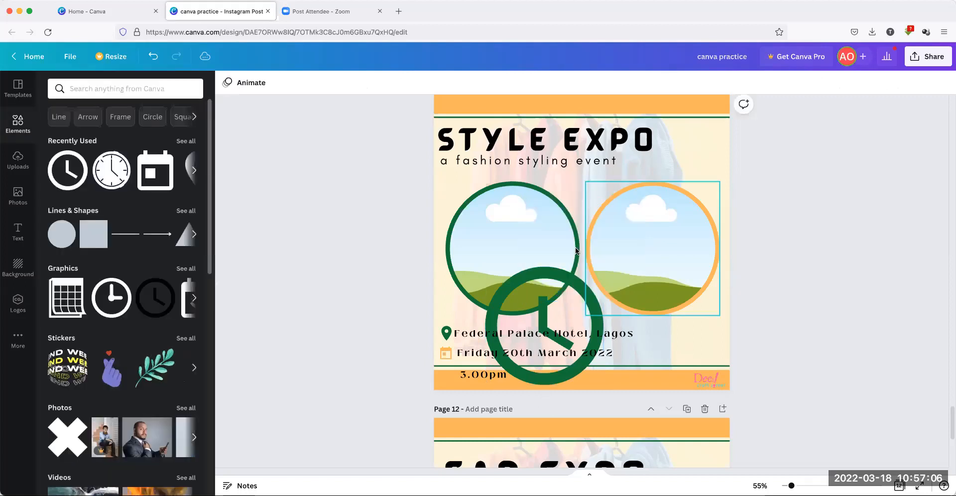
click(589, 287)
drag(599, 267, 454, 401)
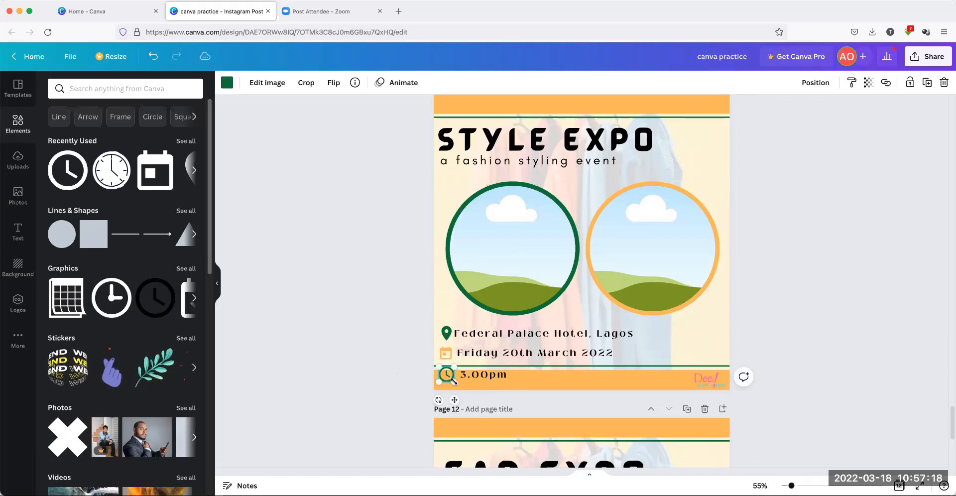
drag(452, 380, 450, 378)
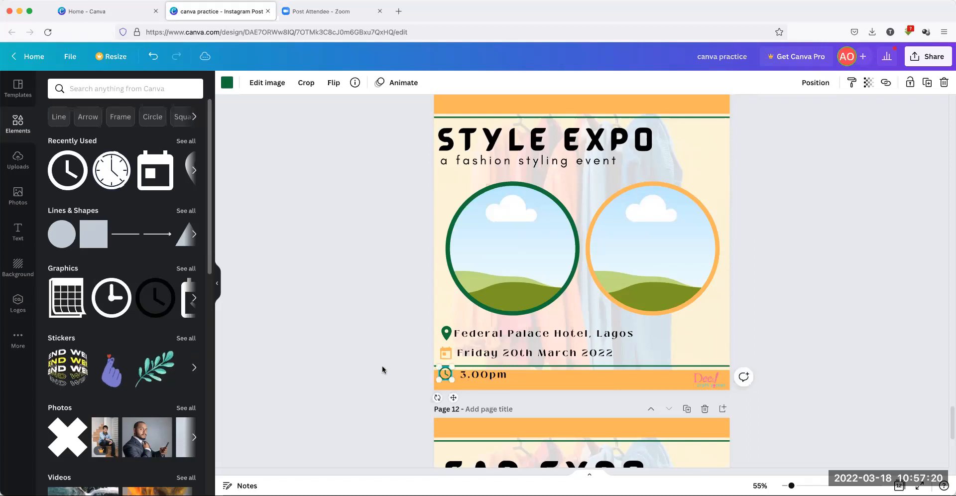
Move the clock and 3.00pm together onto the right end of the date row
click(382, 366)
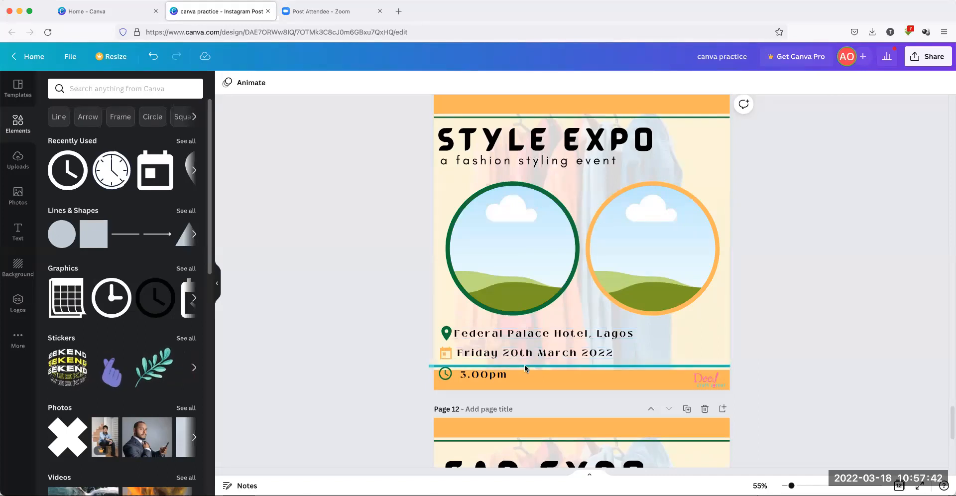
click(444, 376)
shift+click(479, 377)
drag(487, 398, 698, 377)
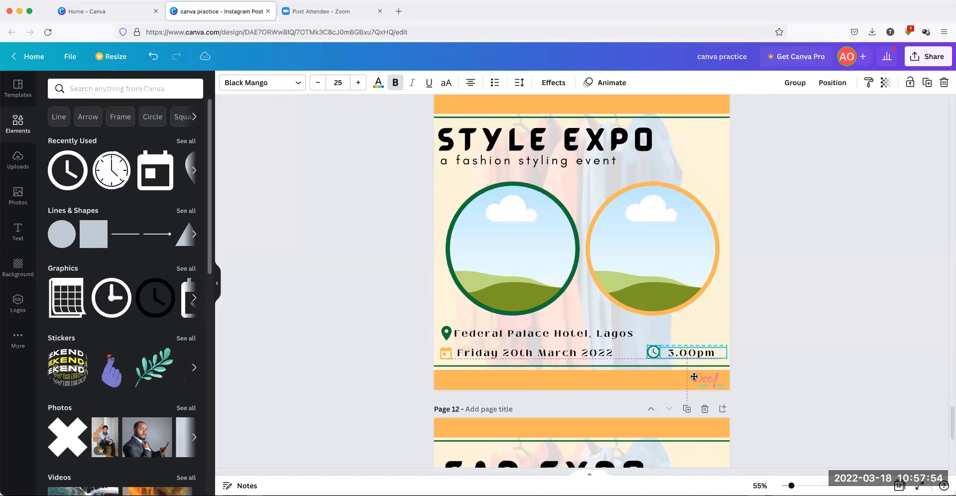
click(844, 347)
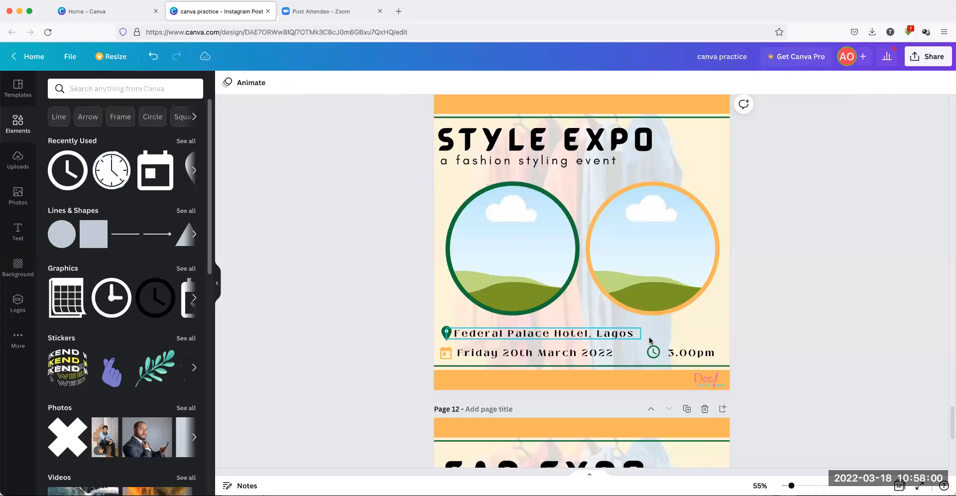
Realign the pin and venue text together at the left margin
click(442, 334)
shift+click(472, 332)
drag(472, 332, 525, 329)
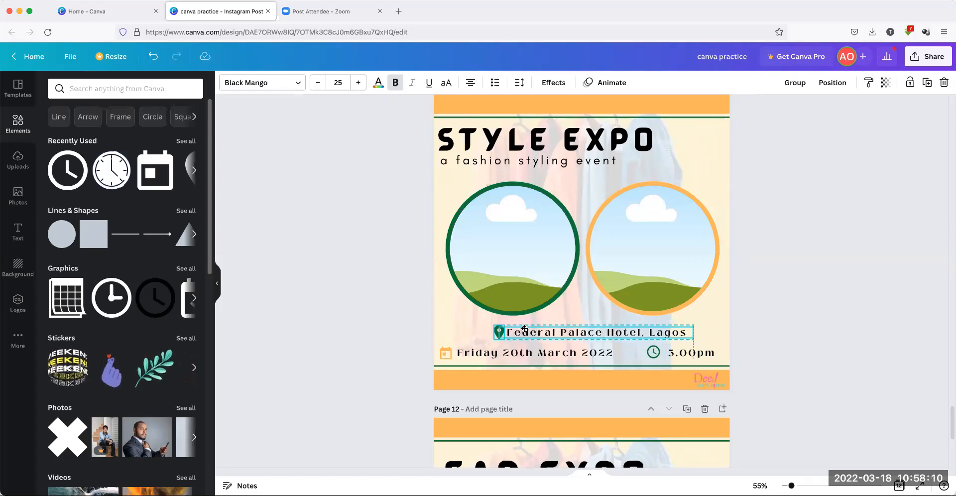
drag(525, 329, 467, 330)
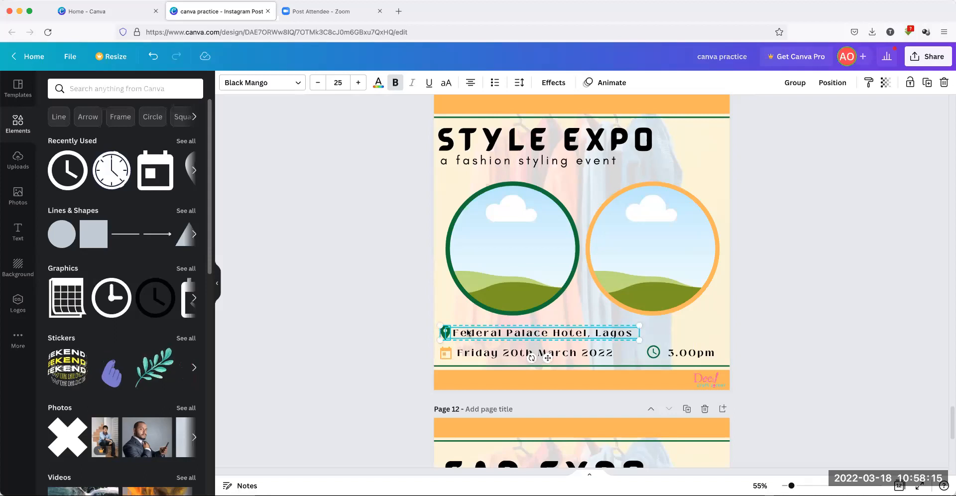
click(345, 299)
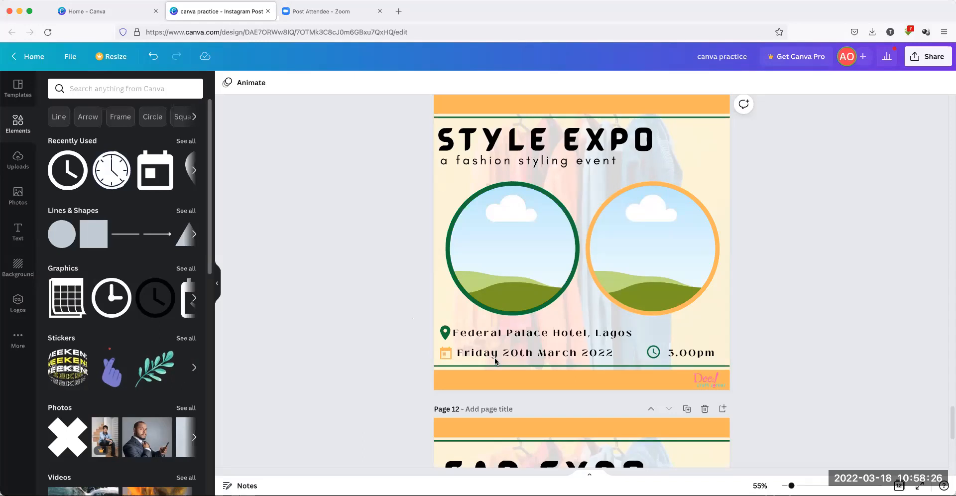
Set the Friday 20th March 2022 date and the 3.00pm time texts to font size 20
click(531, 354)
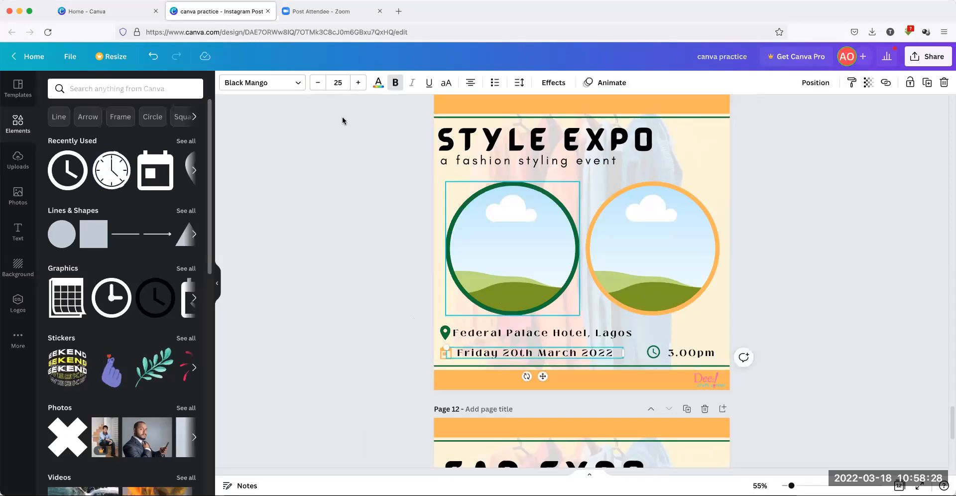
click(340, 77)
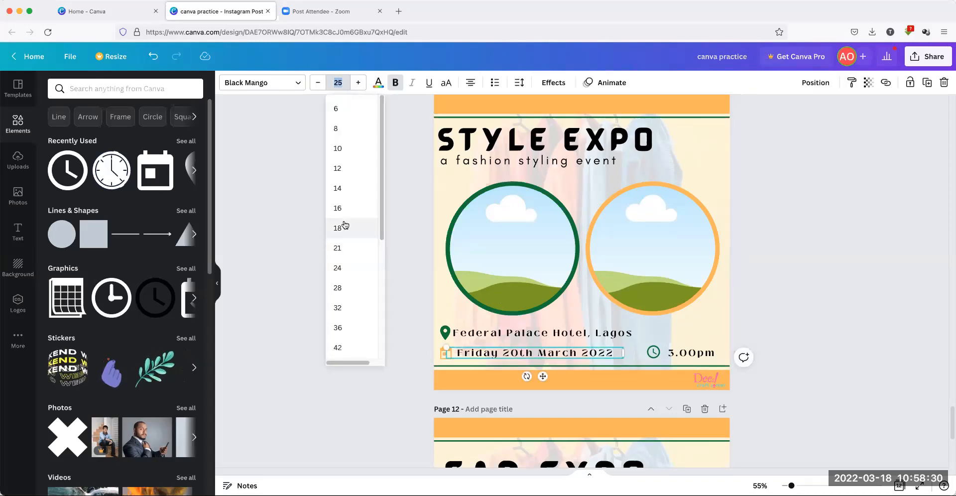
text(20)
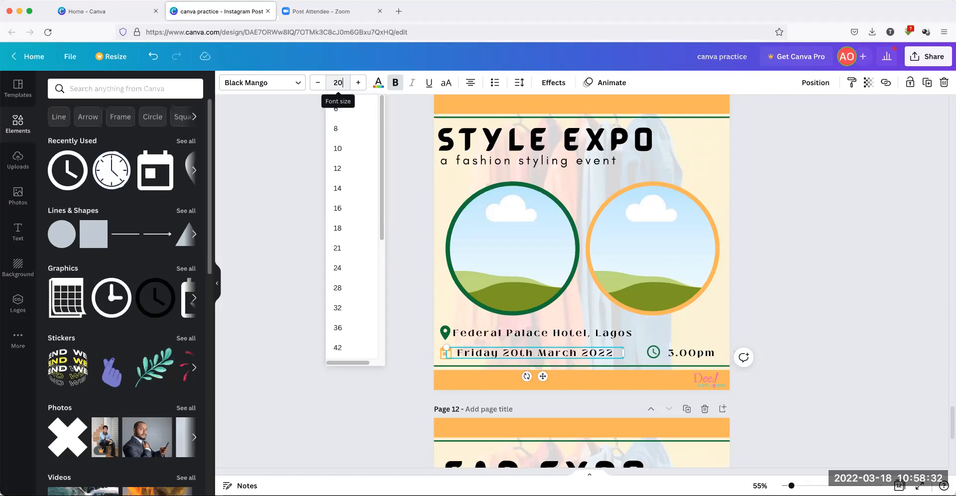
key(Return)
click(688, 354)
click(338, 82)
text(20)
key(Return)
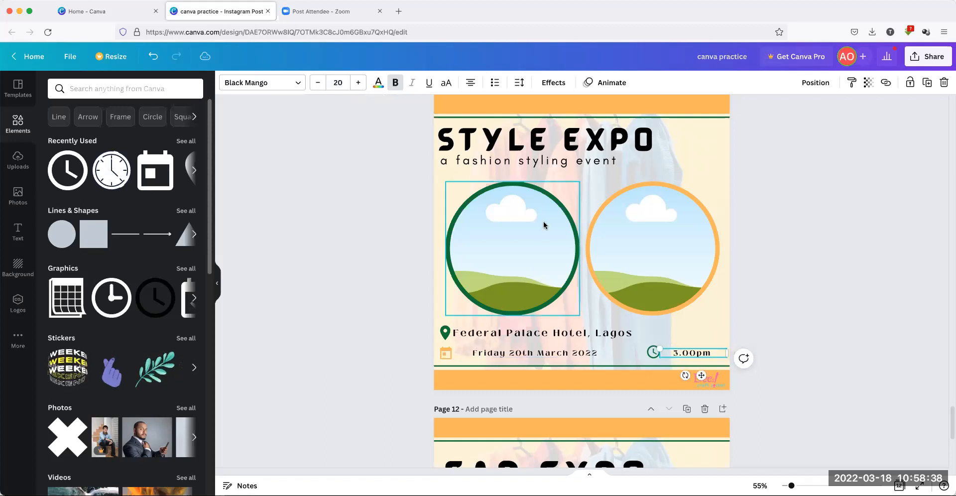
Move the date text beside the calendar icon and narrow the date and 3.00pm boxes
click(798, 309)
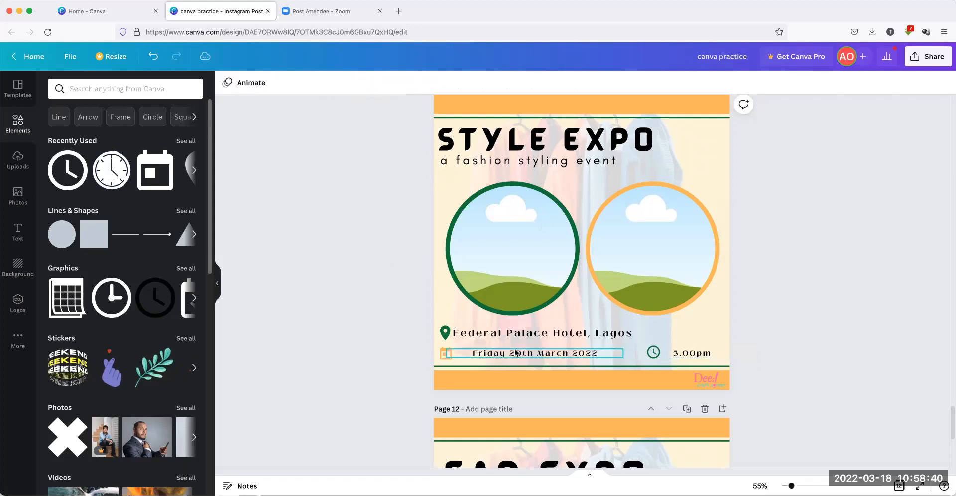
drag(514, 352, 497, 353)
click(361, 333)
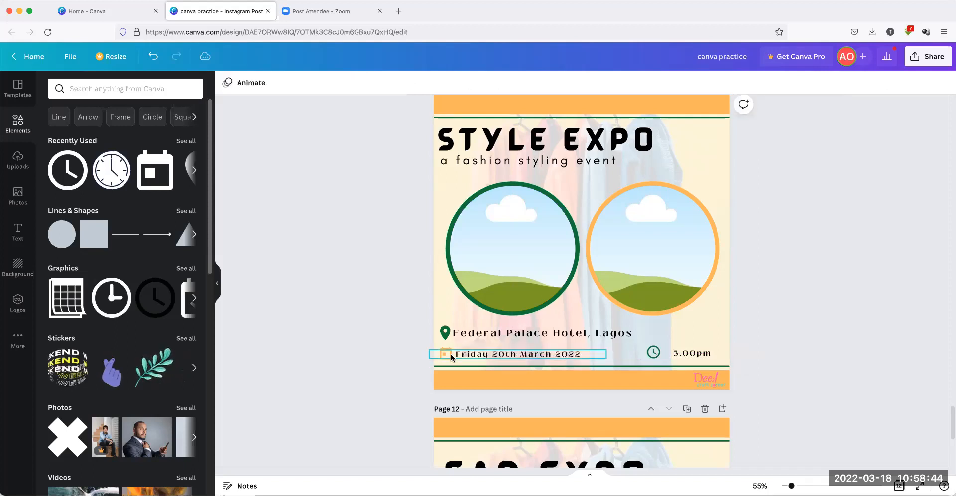
click(448, 353)
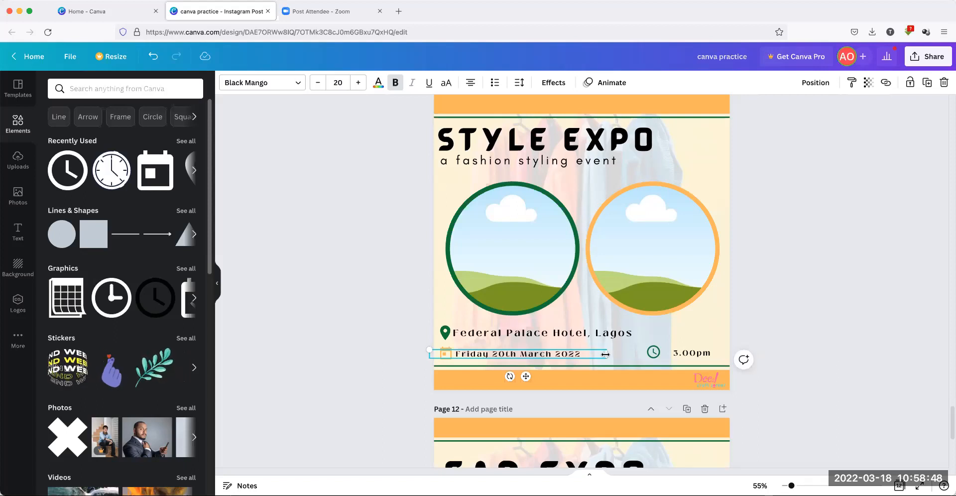
drag(605, 354, 563, 353)
drag(506, 378, 525, 378)
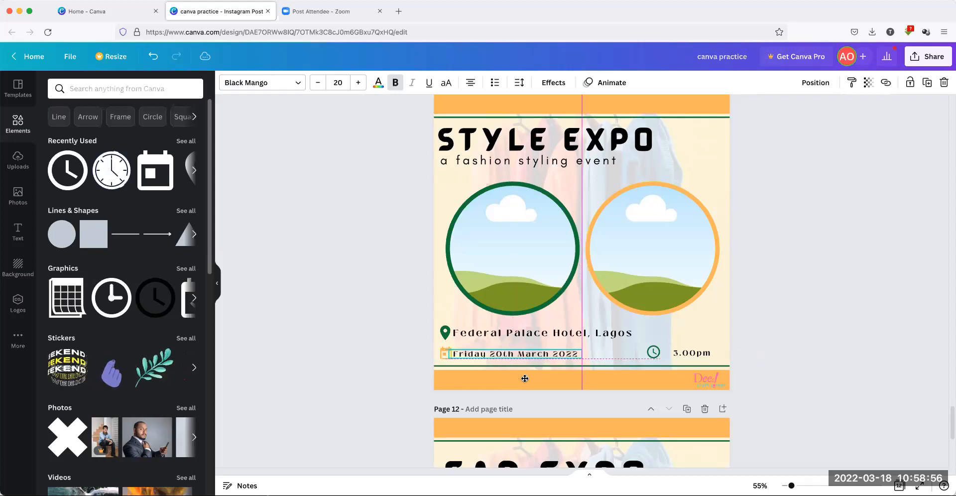
click(808, 321)
click(698, 352)
drag(724, 353, 705, 353)
Shrink the clock and calendar icons slightly and line the clock up level with 3.00pm
click(791, 339)
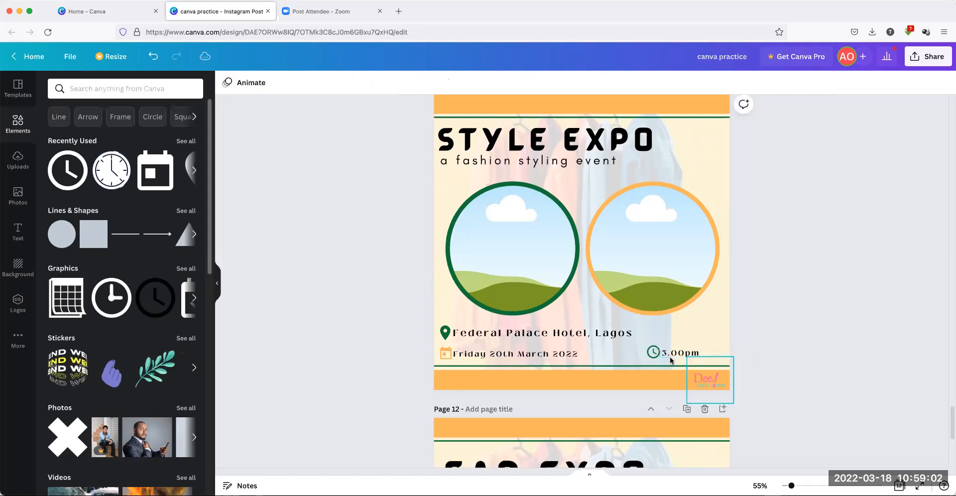
click(652, 352)
drag(660, 359, 659, 357)
click(445, 353)
drag(448, 357, 432, 355)
click(386, 342)
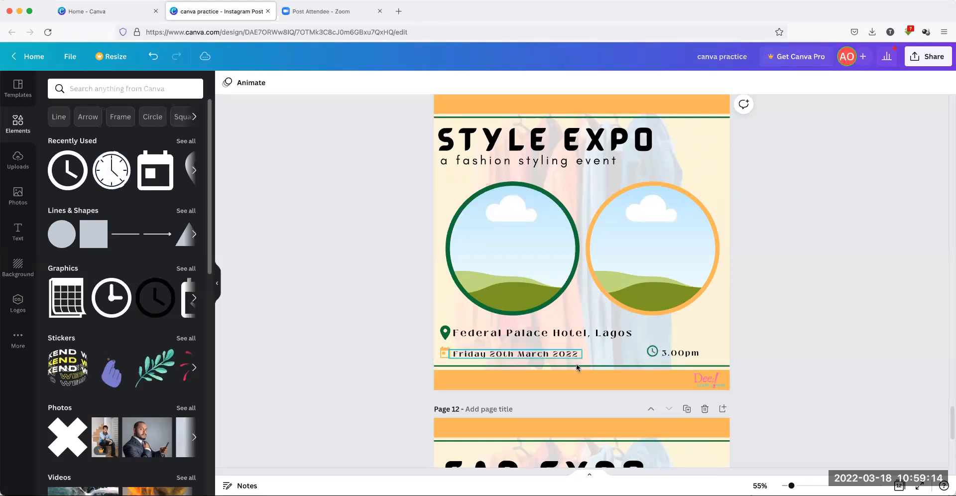
drag(653, 352, 653, 354)
click(673, 357)
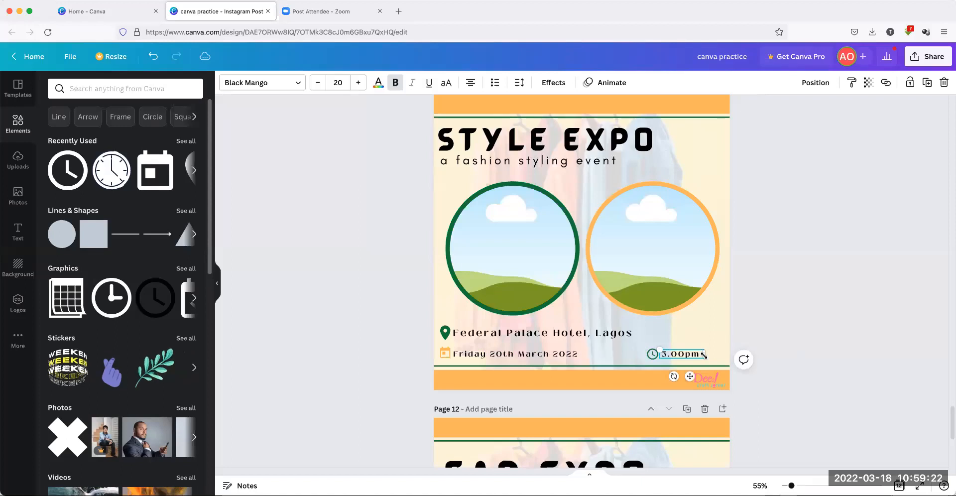
Enlarge Federal Palace Hotel, Lagos to size 30, widen it onto one line and centre it
click(827, 336)
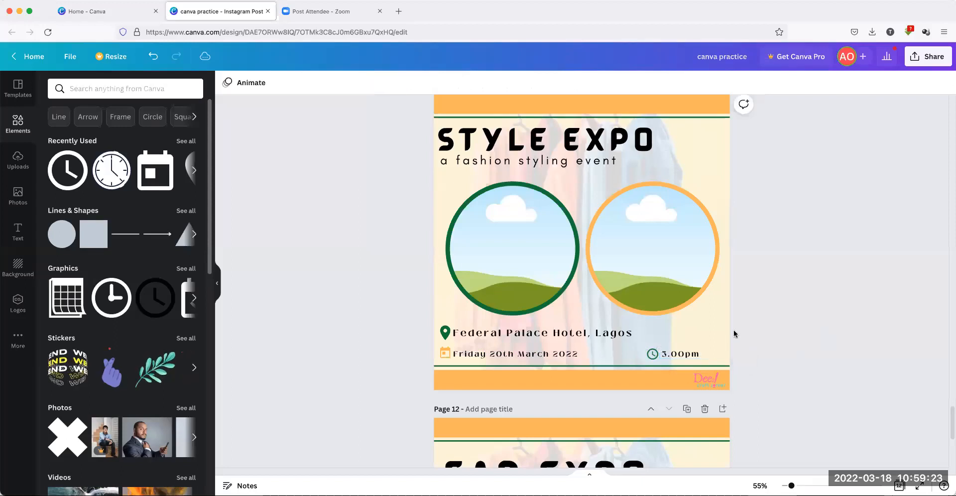
click(498, 337)
click(358, 84)
click(358, 84)
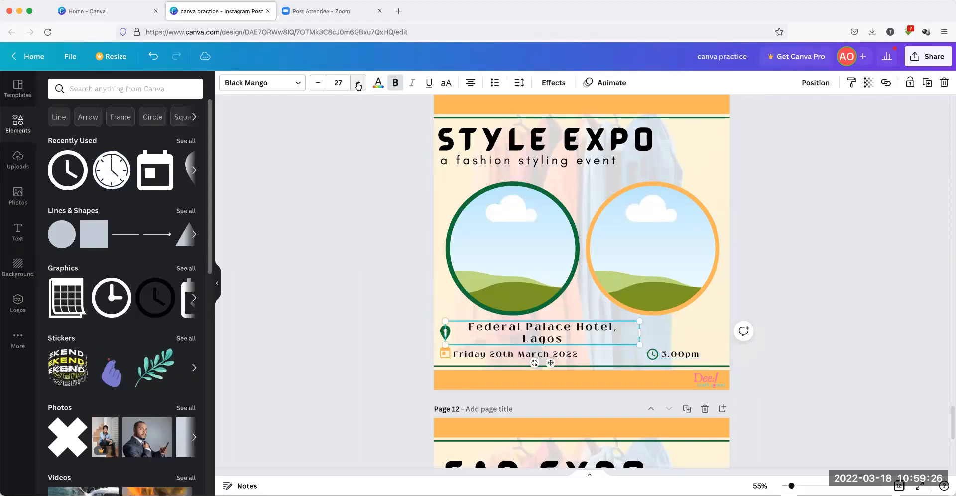
click(358, 83)
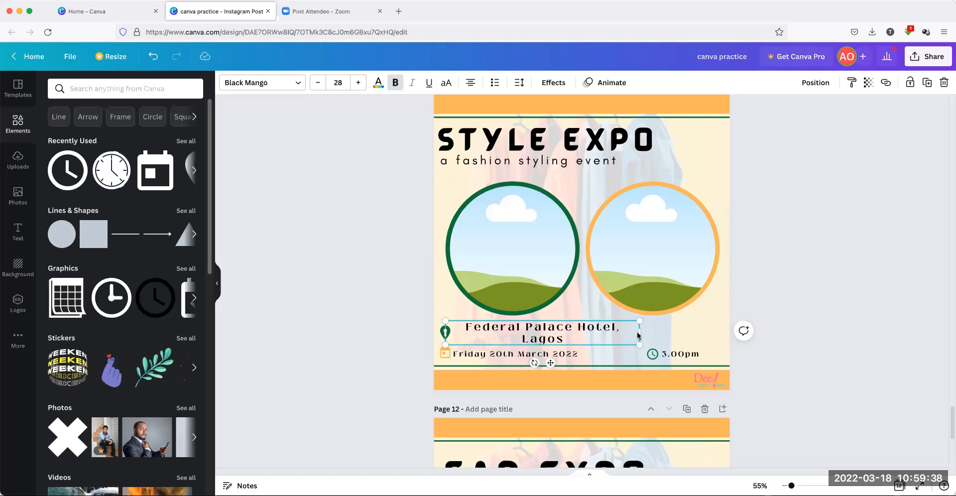
drag(639, 332, 706, 335)
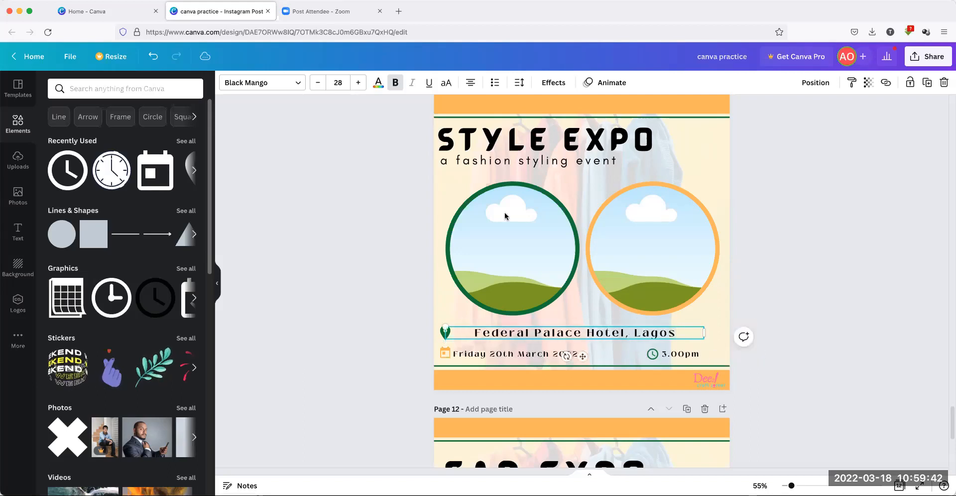
click(360, 83)
click(359, 84)
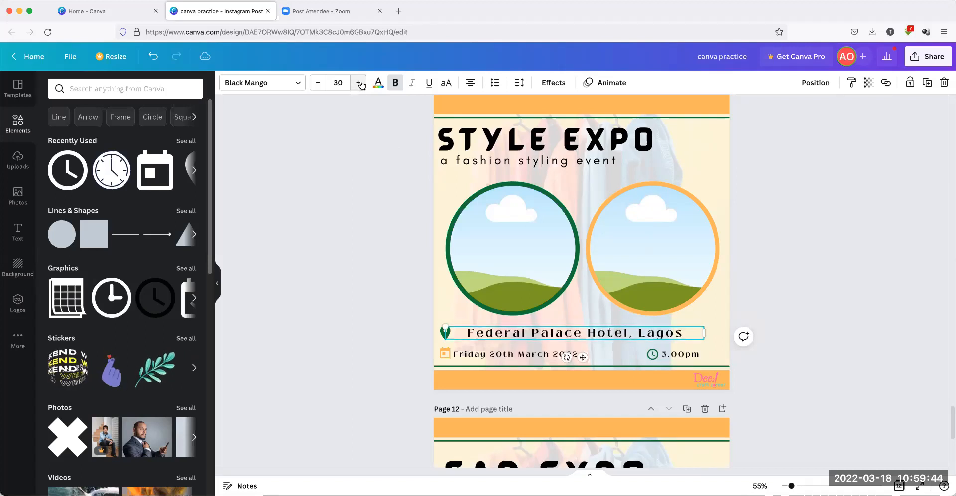
drag(584, 356, 593, 358)
Resize the location-pin icon and place it just before the venue text
click(380, 293)
click(445, 332)
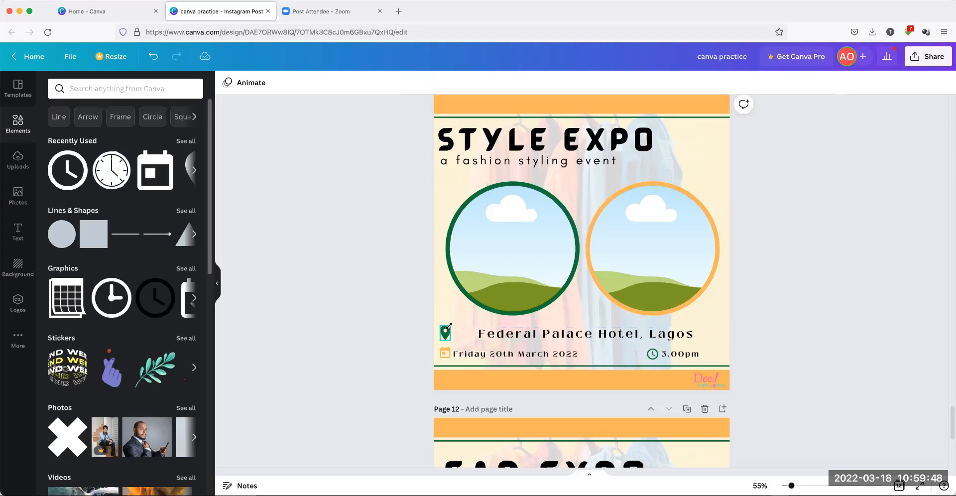
drag(449, 326, 452, 322)
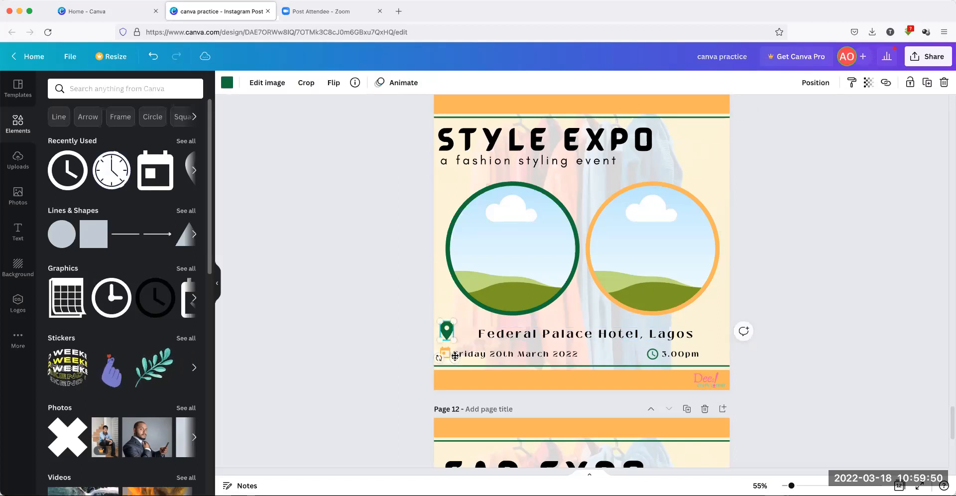
drag(474, 357, 471, 356)
click(331, 304)
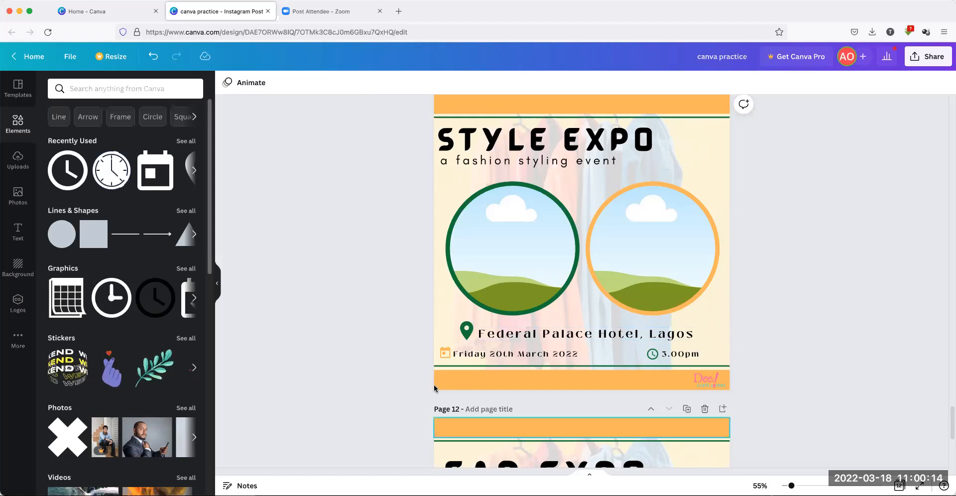
Copy the date text onto the orange bottom bar and replace it with the phone number
click(567, 356)
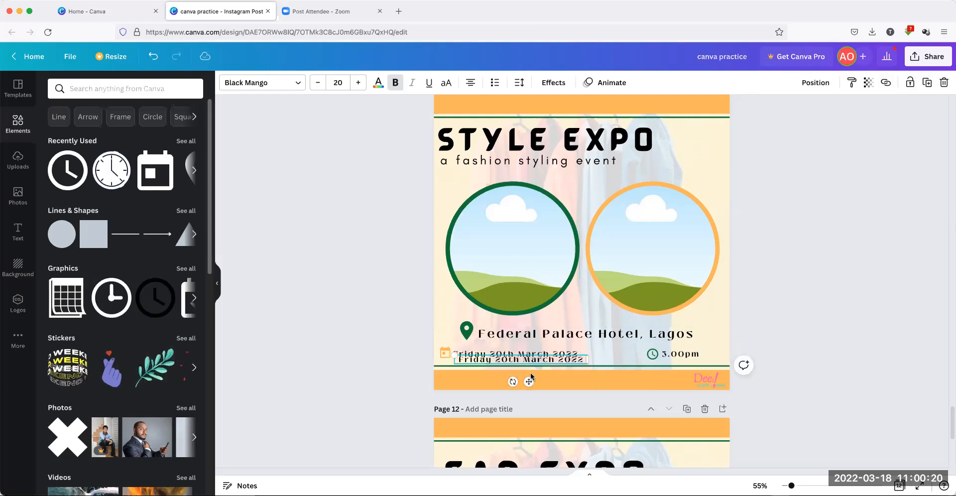
drag(533, 391, 515, 403)
double_click(449, 381)
click(444, 380)
drag(447, 379, 581, 380)
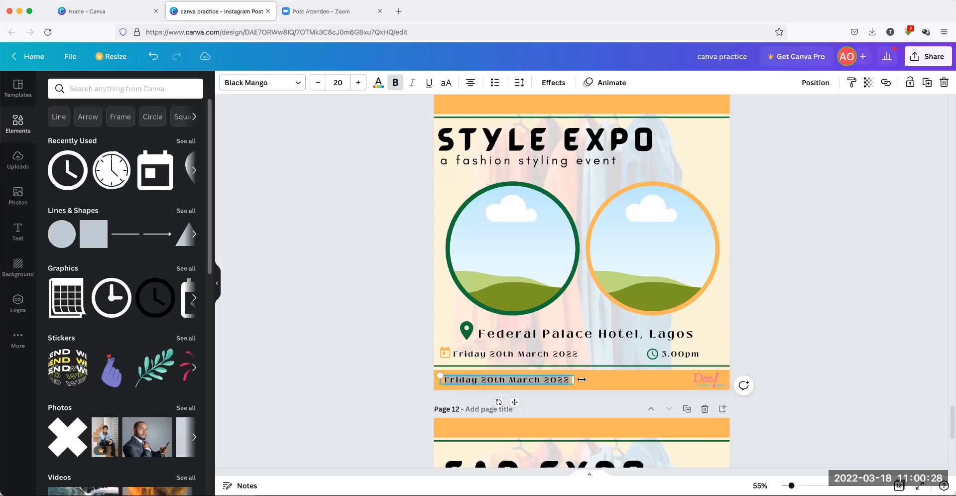
key(BackSpace)
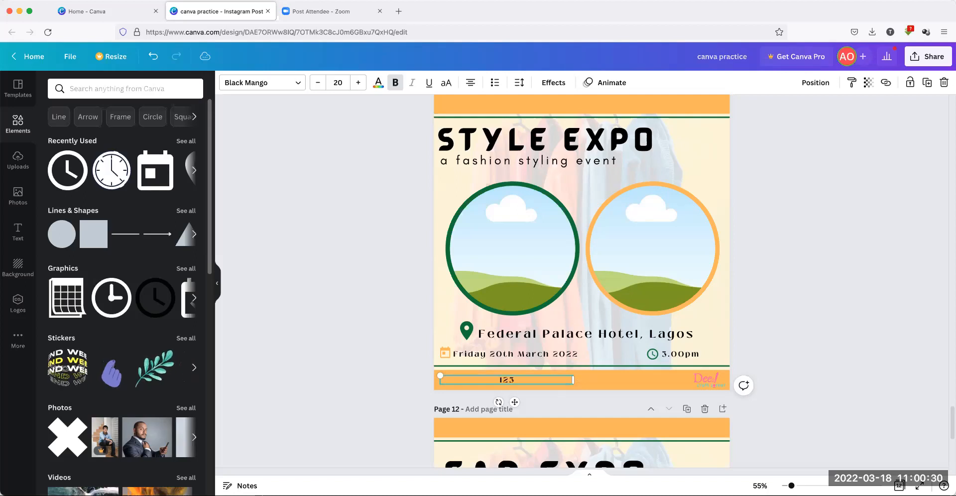
text(1234567890)
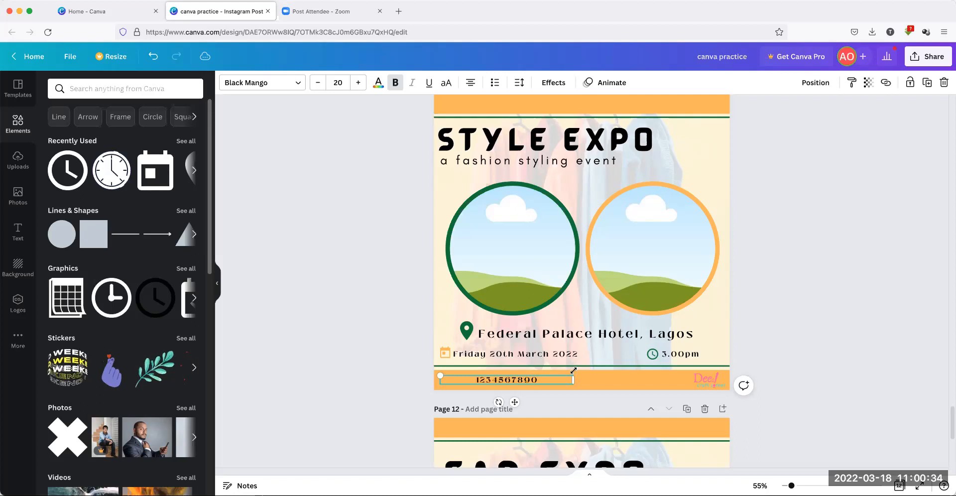
Make the phone number size 14 in a narrower box at the bar's left end
drag(572, 380, 519, 379)
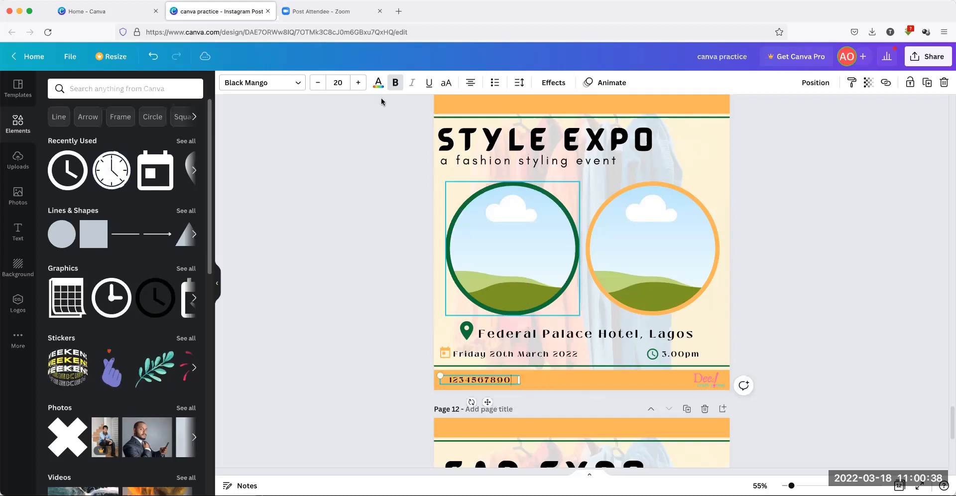
click(338, 82)
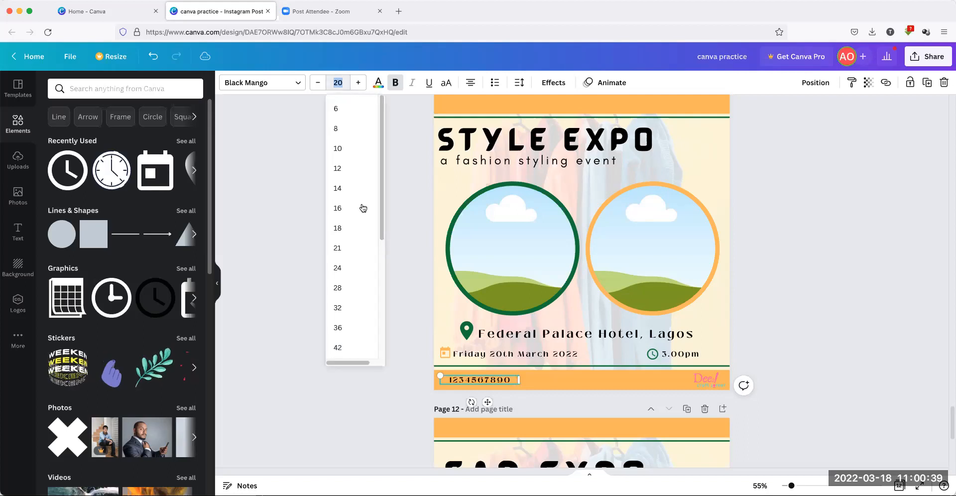
click(341, 188)
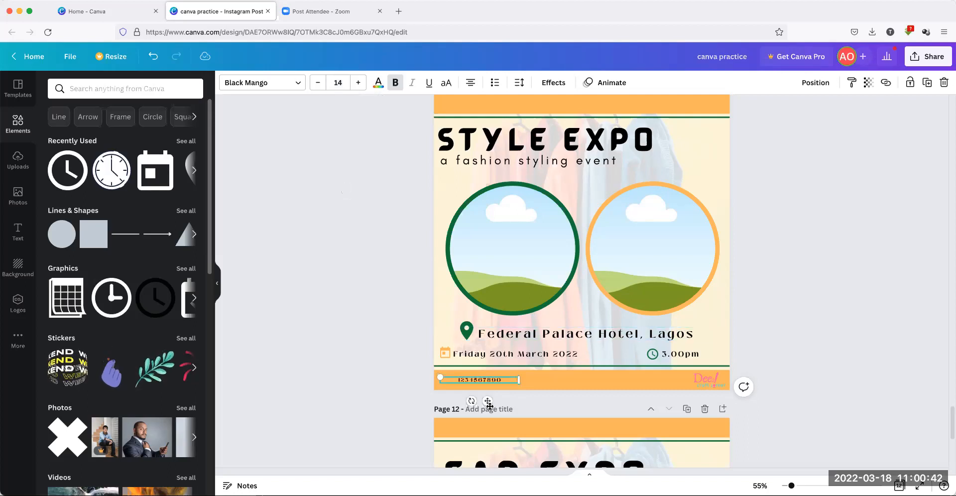
drag(488, 402, 486, 406)
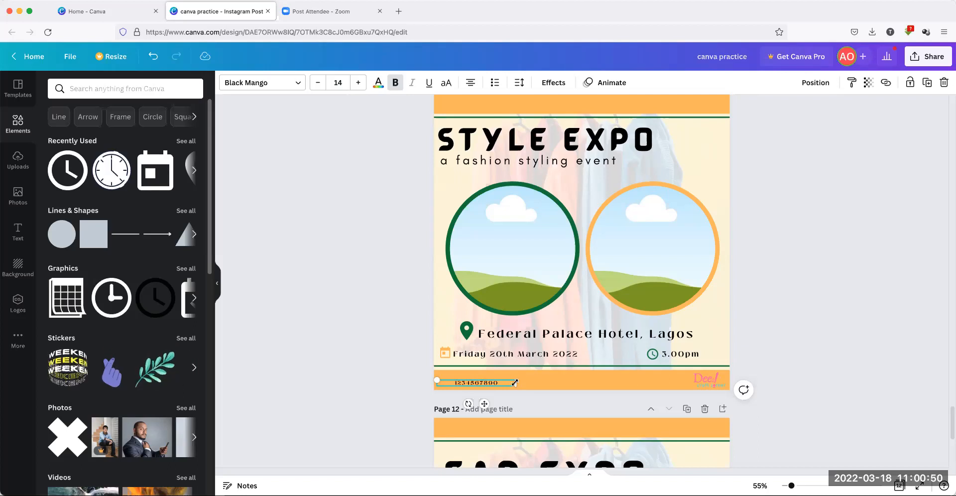
drag(510, 383, 499, 382)
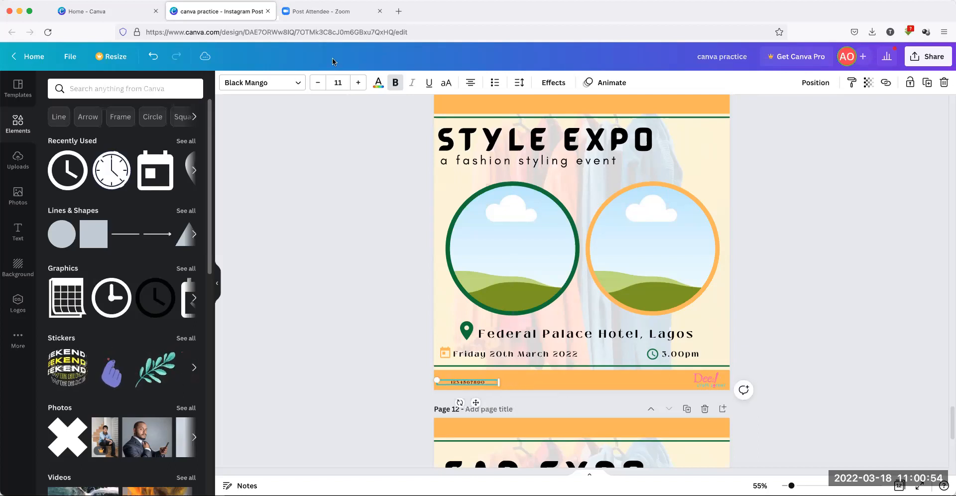
click(339, 81)
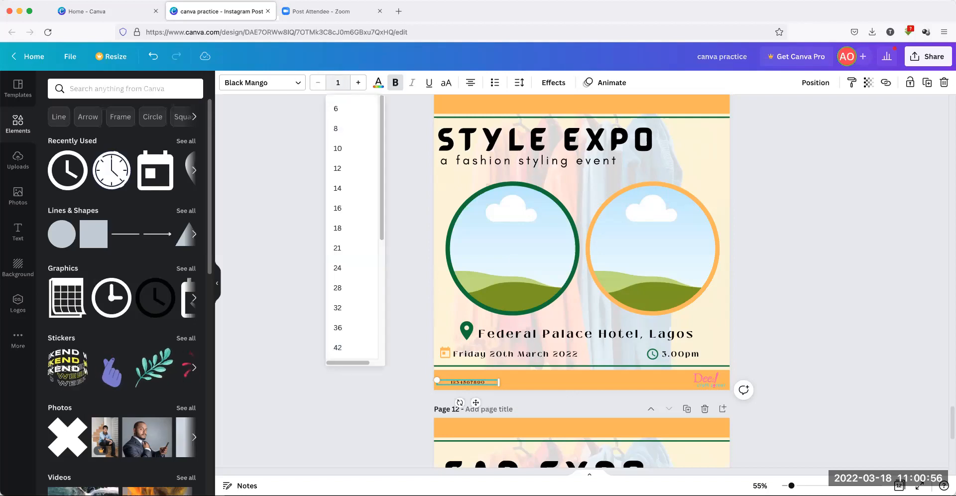
key(Return)
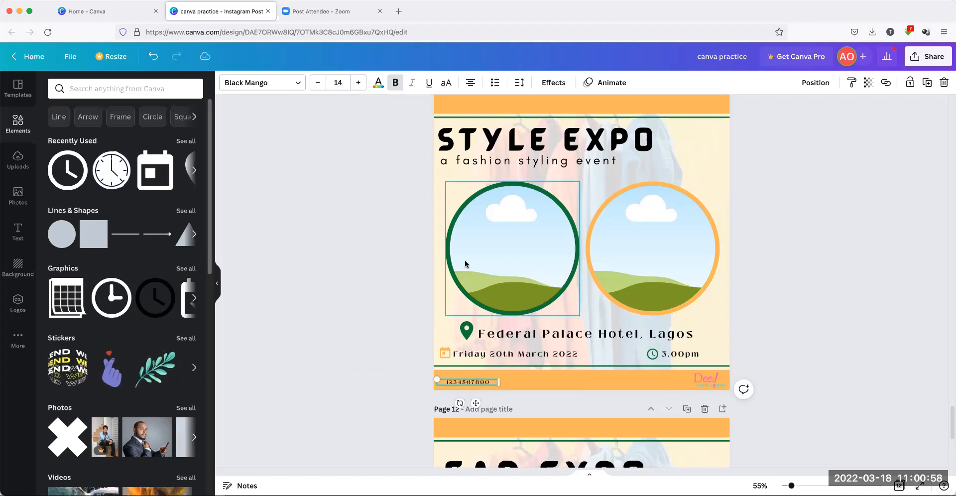
Duplicate the phone number box, move it right, and retype it as the contact e-mail address
key(super+d)
drag(464, 386, 545, 380)
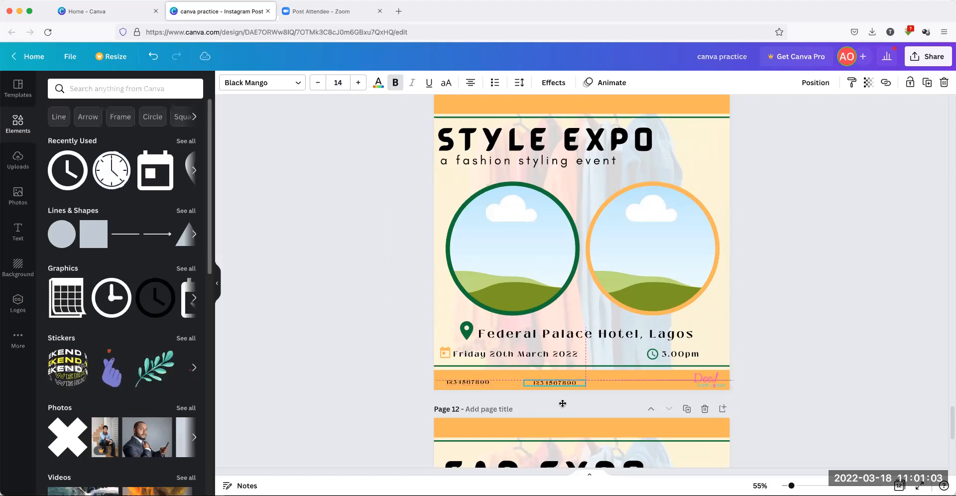
click(542, 384)
click(537, 382)
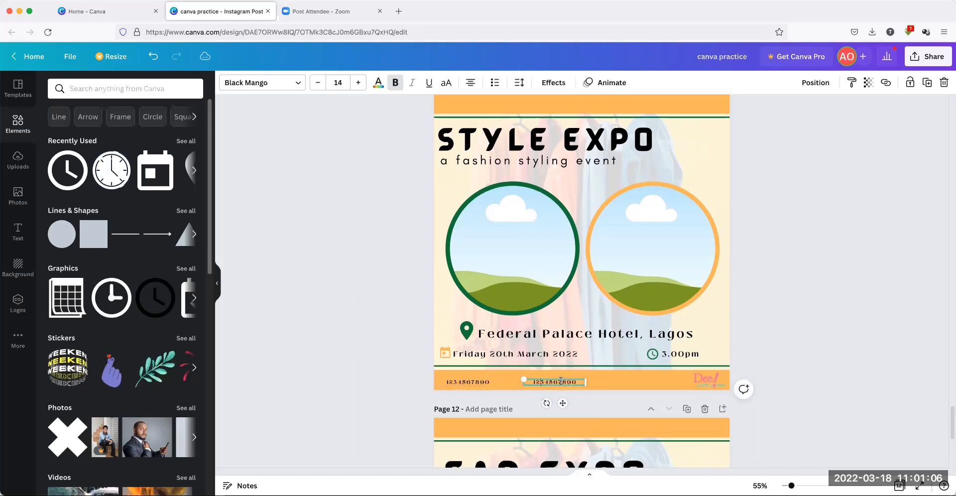
key(BackSpace)
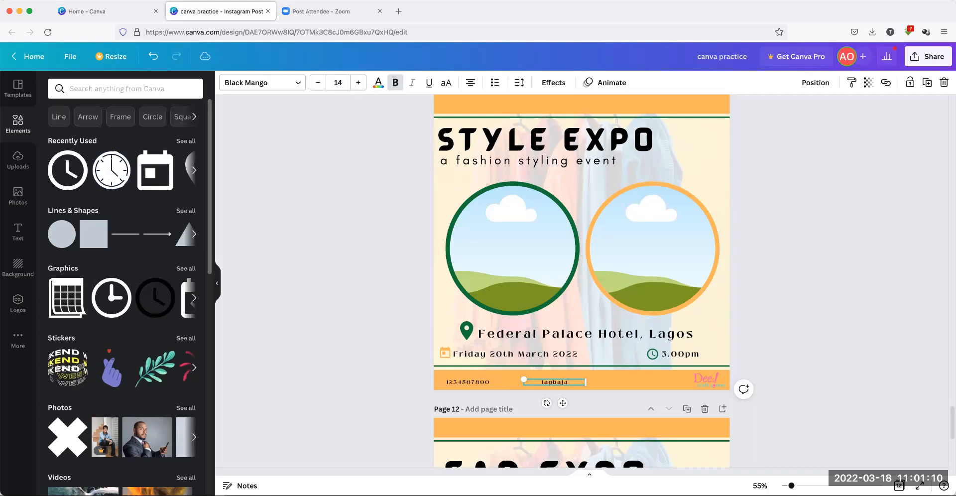
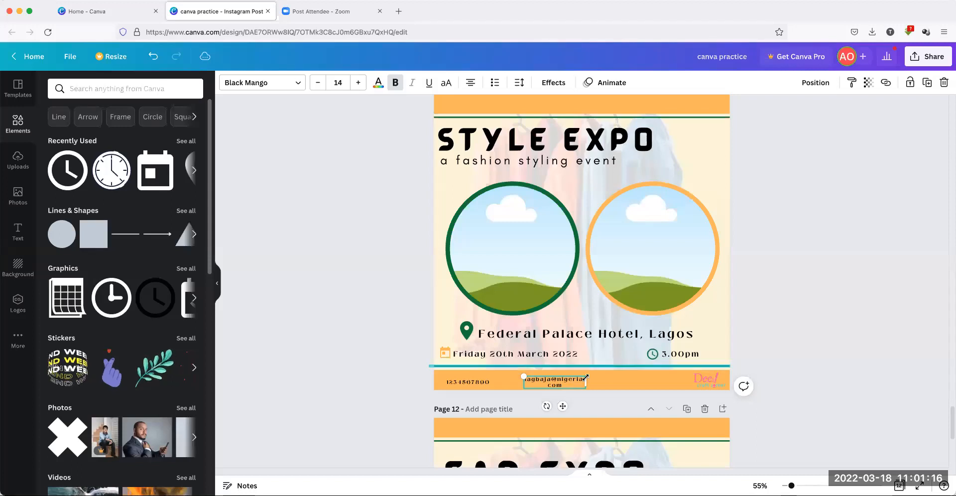
drag(602, 380, 617, 381)
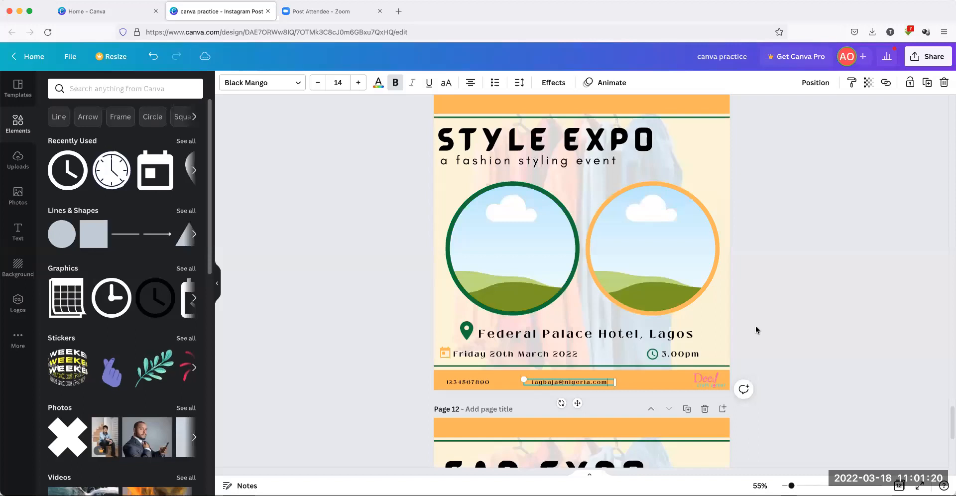
Add a green phone graphic from a 'phone' Elements search, deleting the extra outlined phone
click(784, 318)
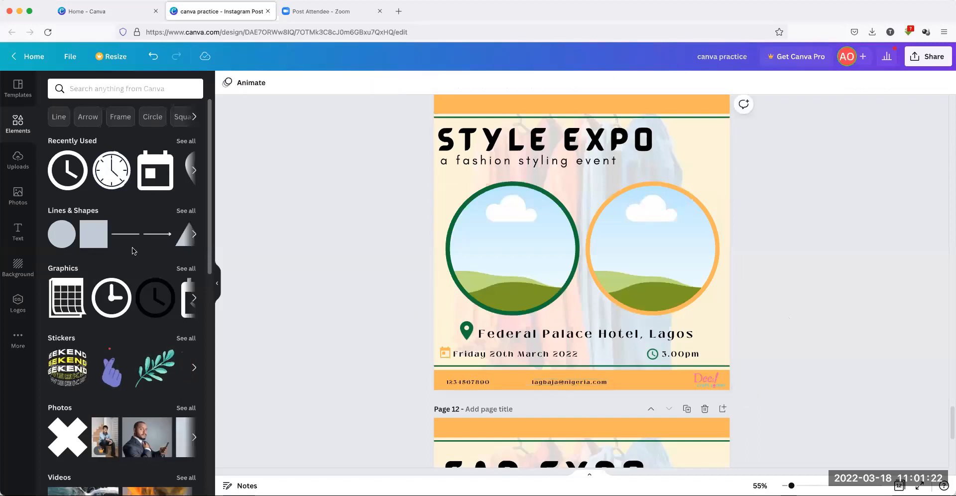
click(88, 91)
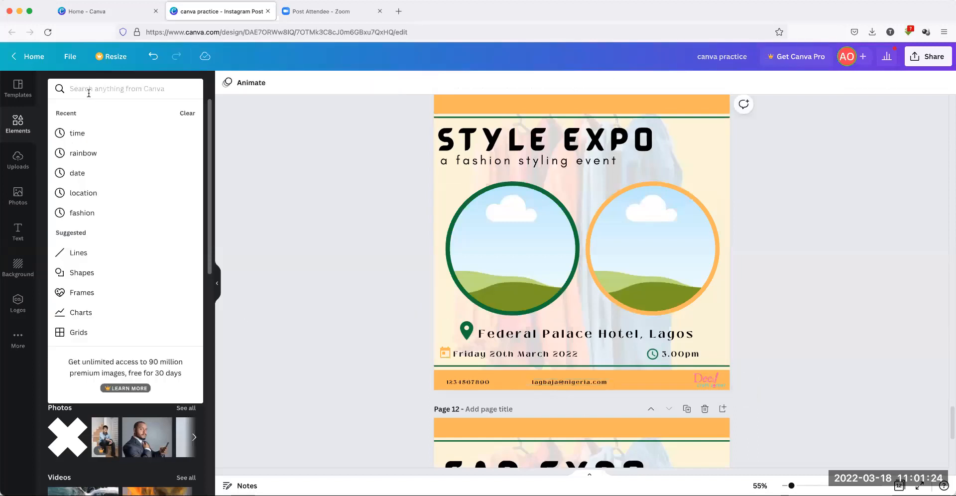
text(phone)
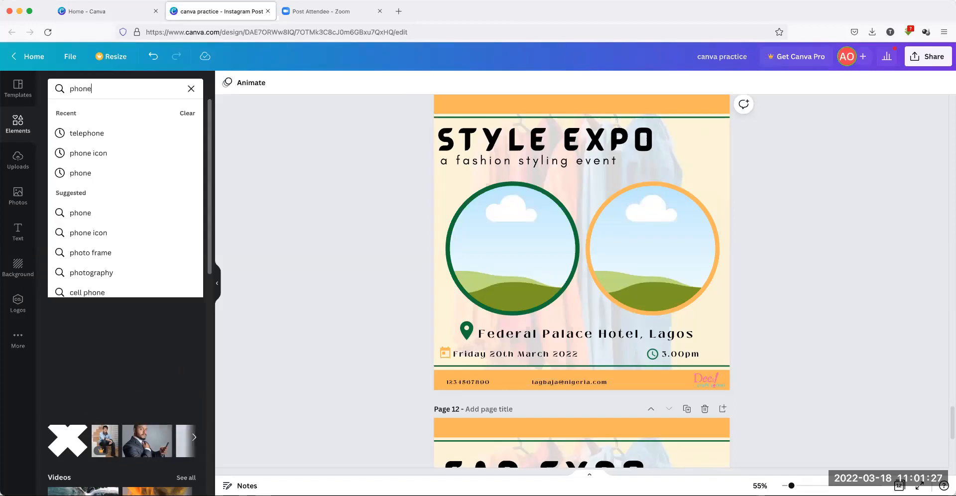
key(Return)
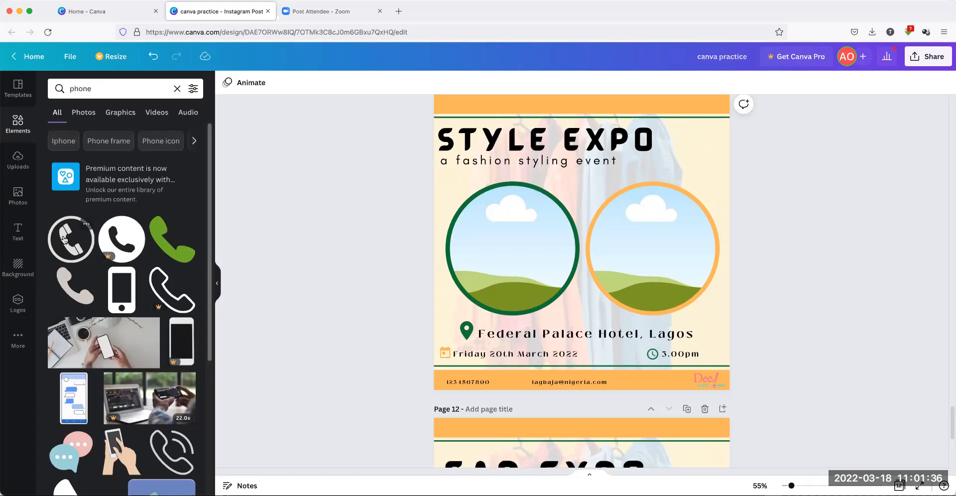
click(64, 240)
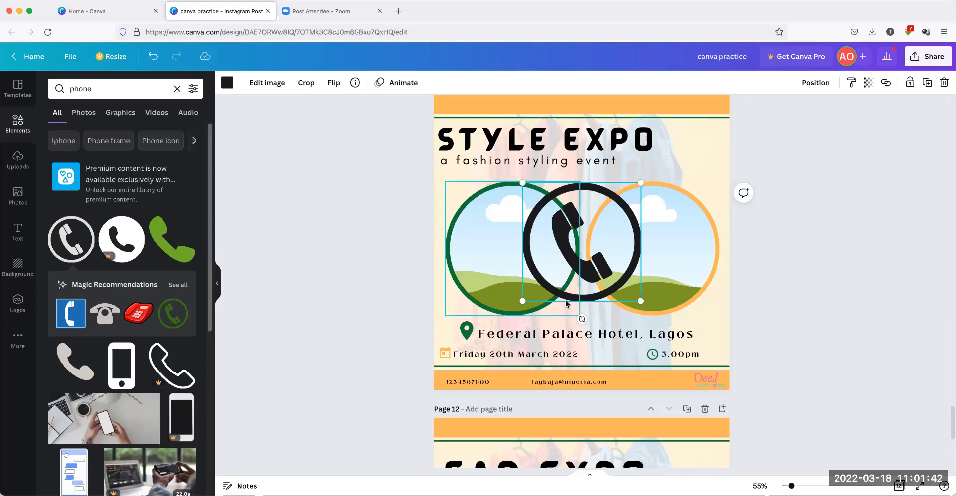
click(164, 246)
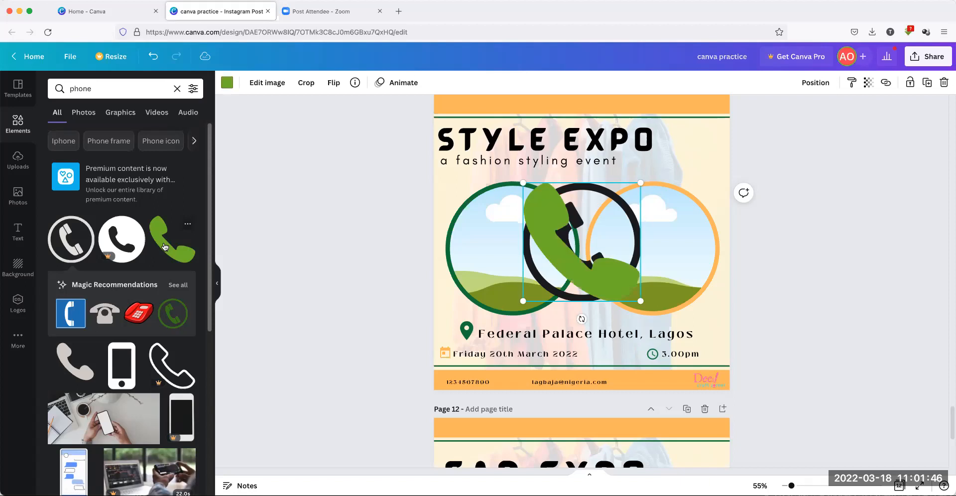
drag(545, 201, 472, 300)
click(535, 246)
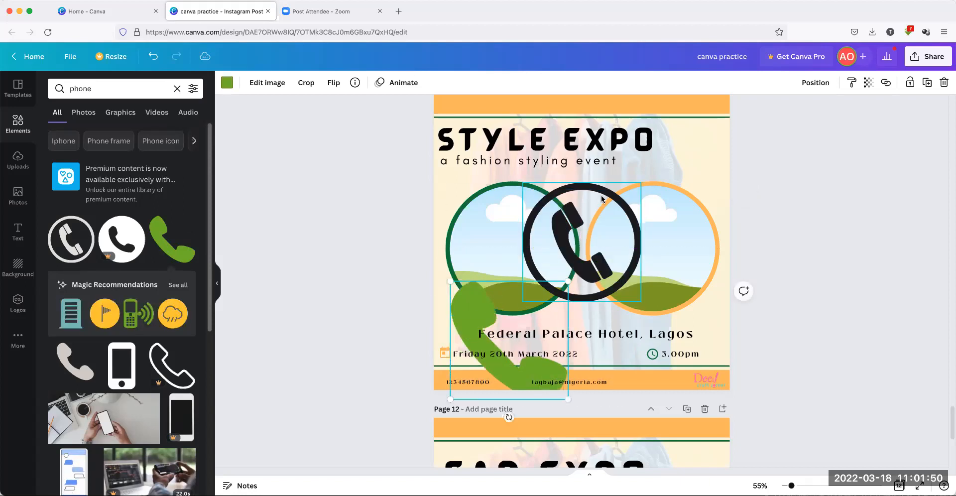
key(Delete)
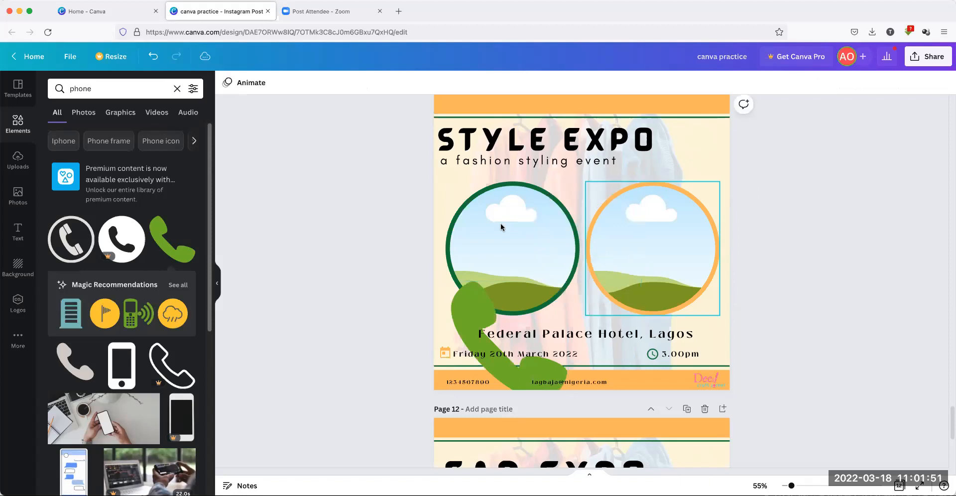
Shrink the green phone to a small footer icon and shift the phone number right beside it
click(467, 321)
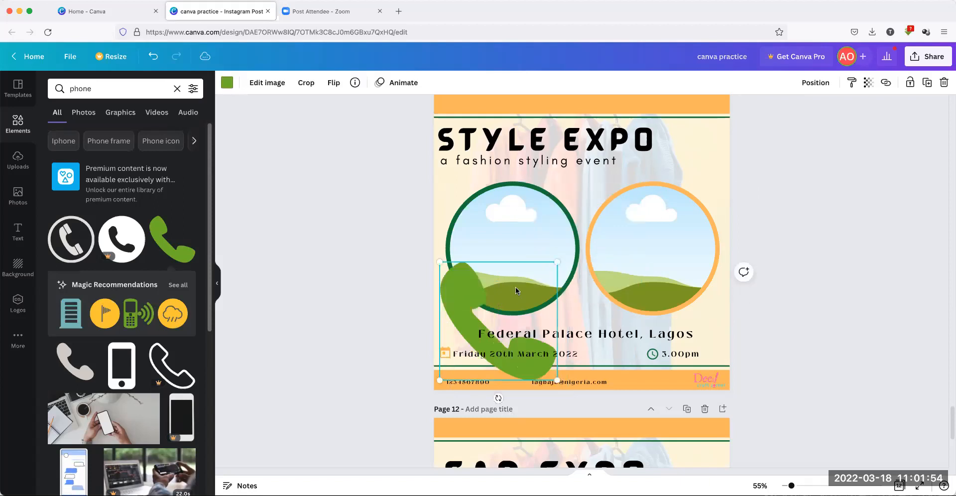
drag(535, 296, 457, 380)
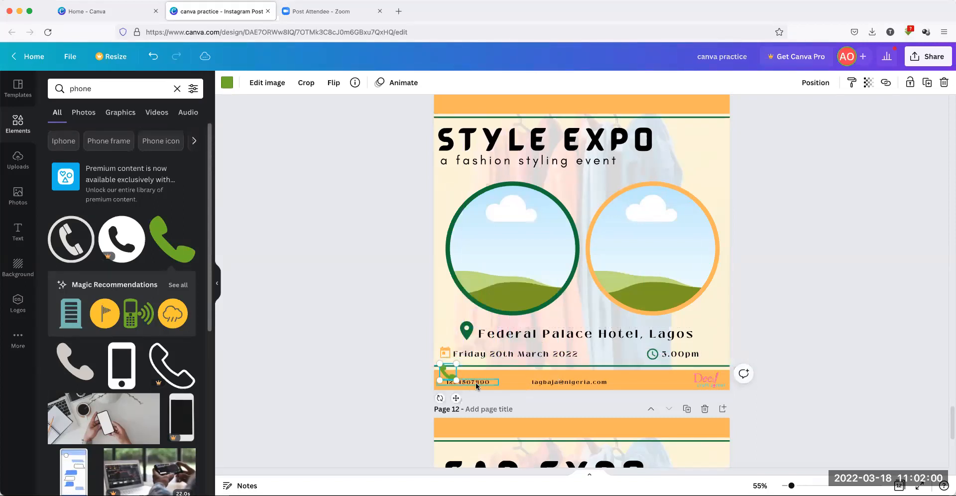
click(476, 384)
key(Right)
key(Right)
key(Right)
key(Right)
key(Right)
key(Right)
key(Right)
key(Right)
key(Right)
key(Right)
key(Right)
key(Right)
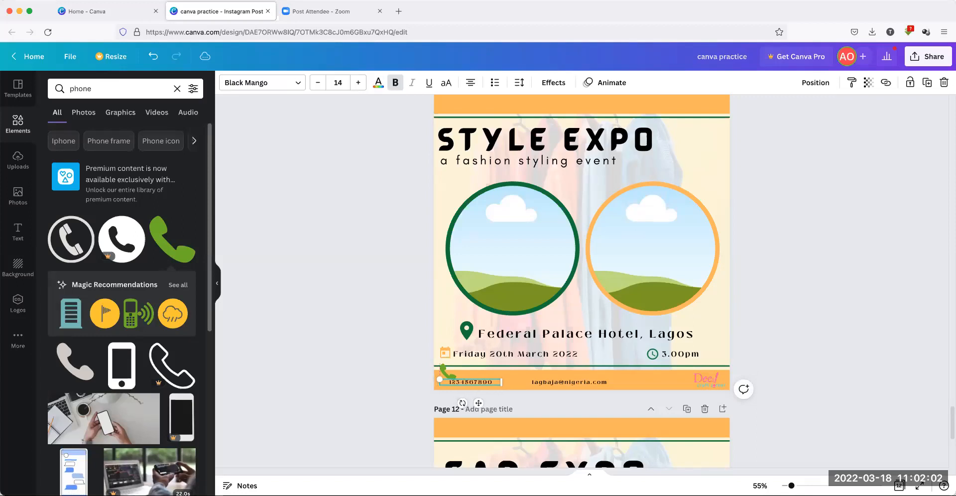
key(Right)
key(Right)
key(Right)
key(Right)
key(Right)
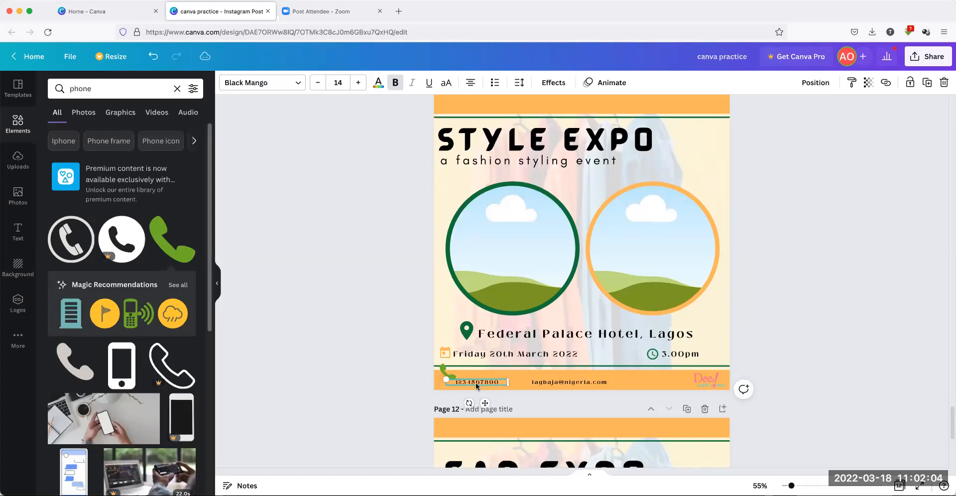
click(387, 364)
Position the footer phone icon and recolour it to the poster's dark green
drag(448, 377, 457, 403)
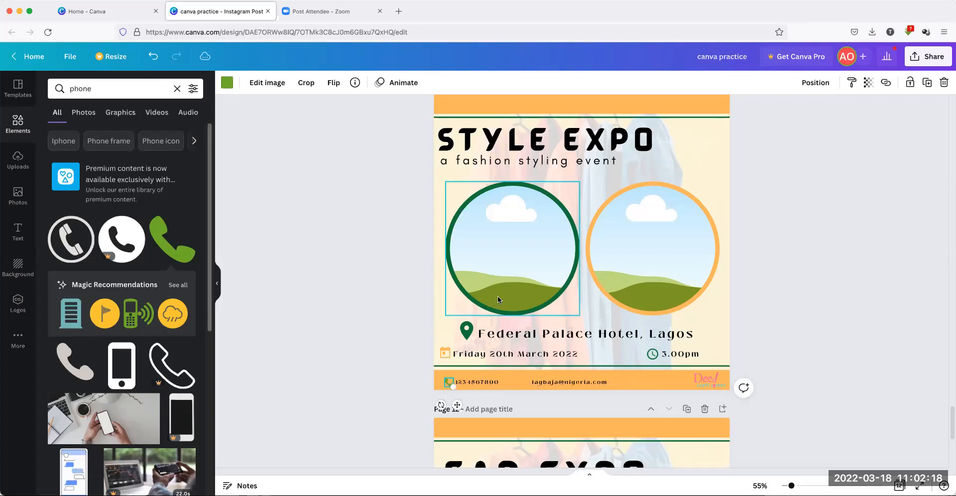
click(342, 275)
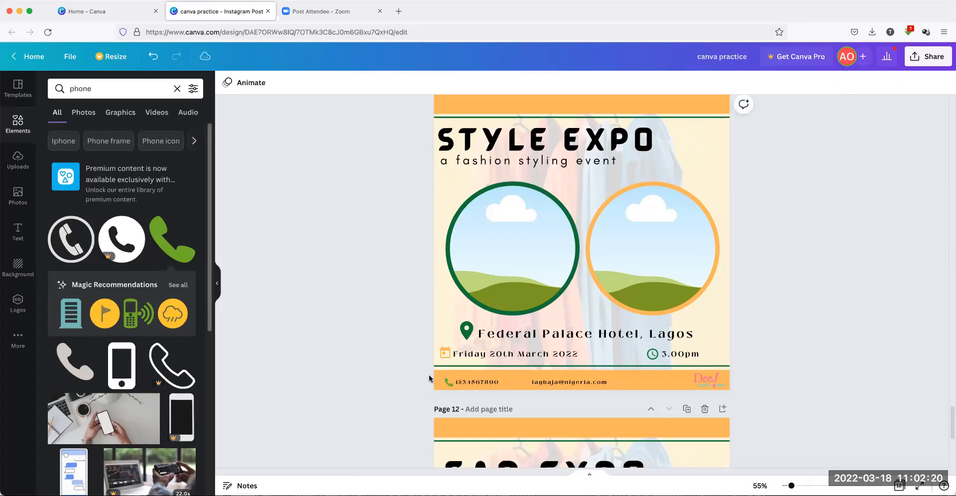
click(448, 382)
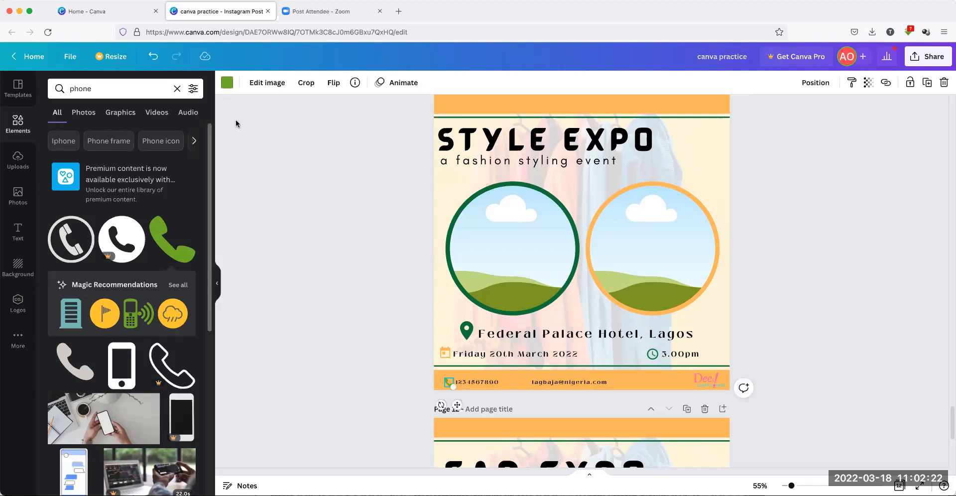
click(227, 83)
click(109, 134)
click(280, 196)
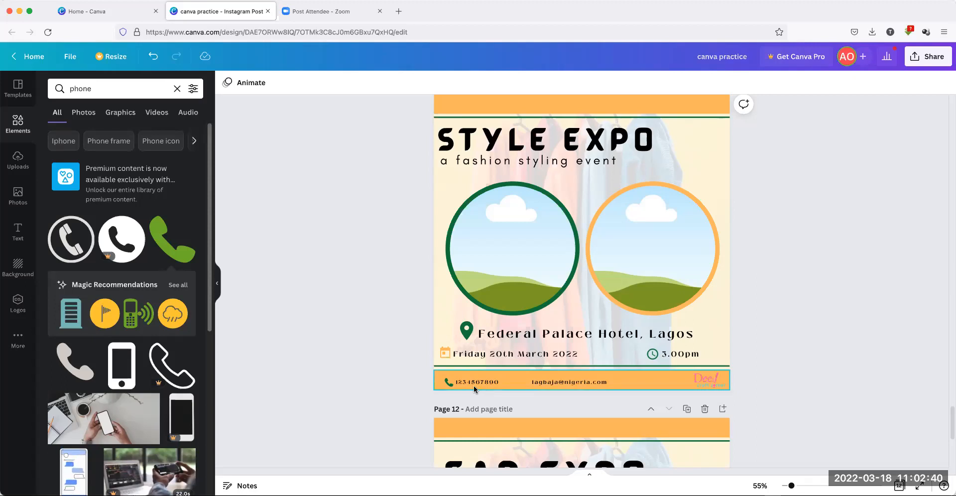
click(444, 382)
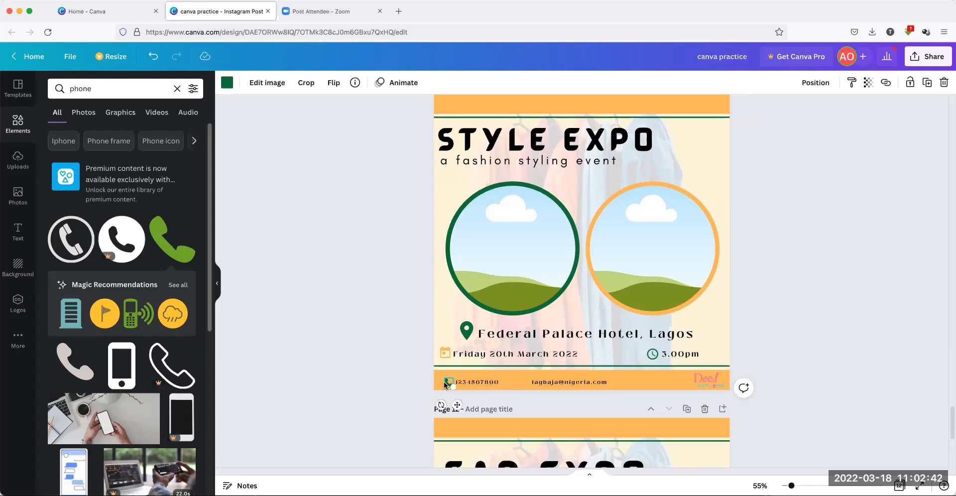
click(354, 332)
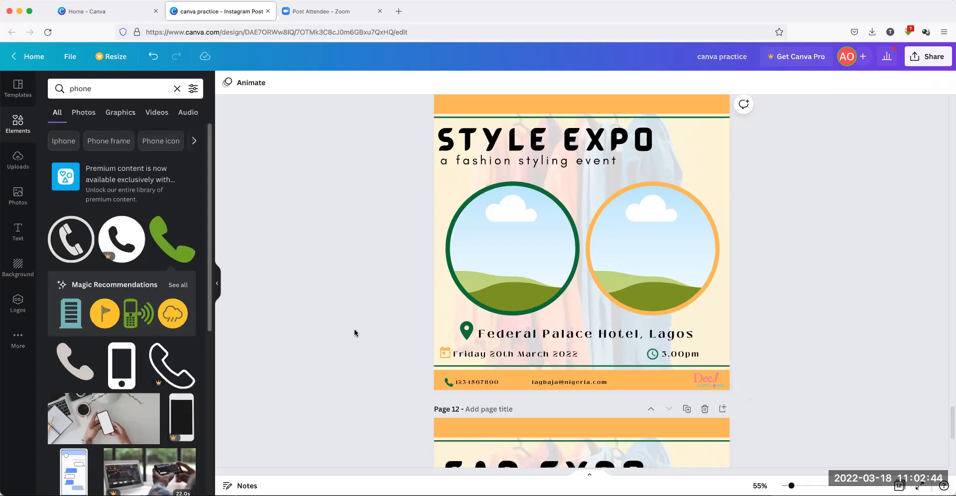
drag(97, 89, 45, 86)
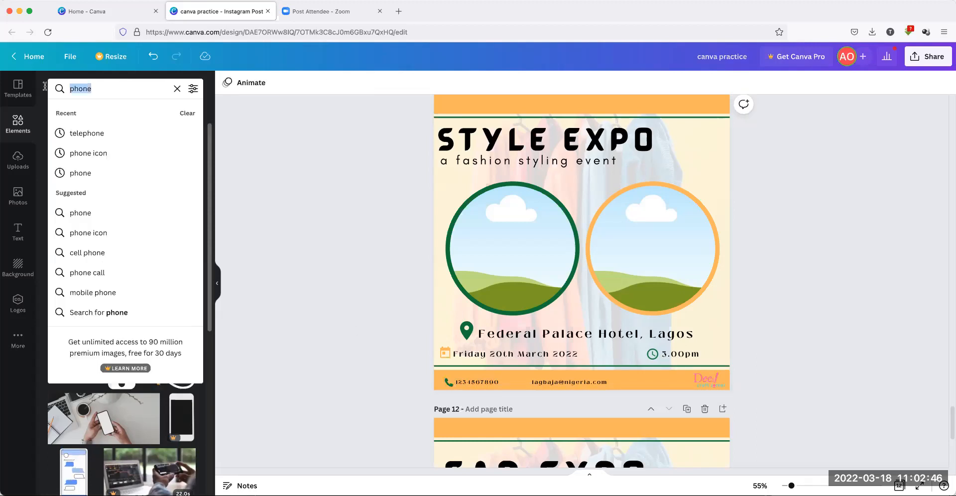
Add a plain envelope from an 'email' search, colour it dark green, and shrink it into the footer
text(email)
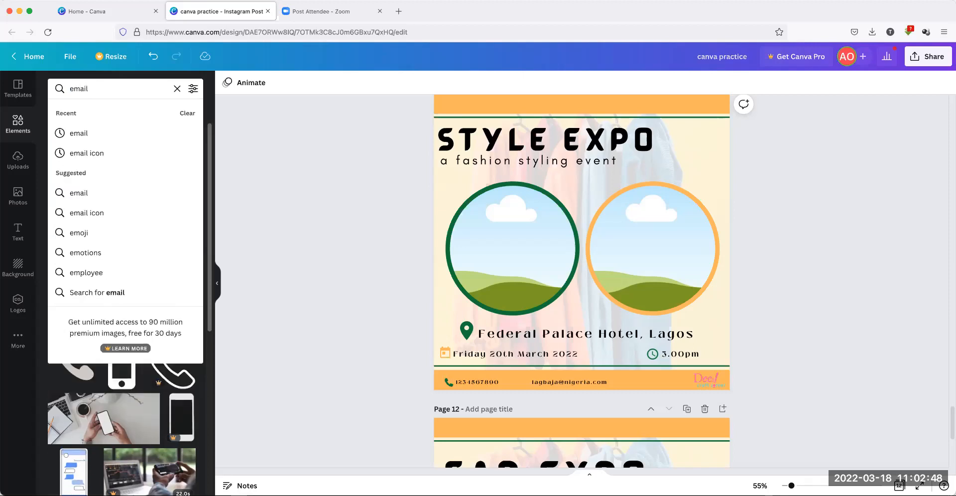
key(Return)
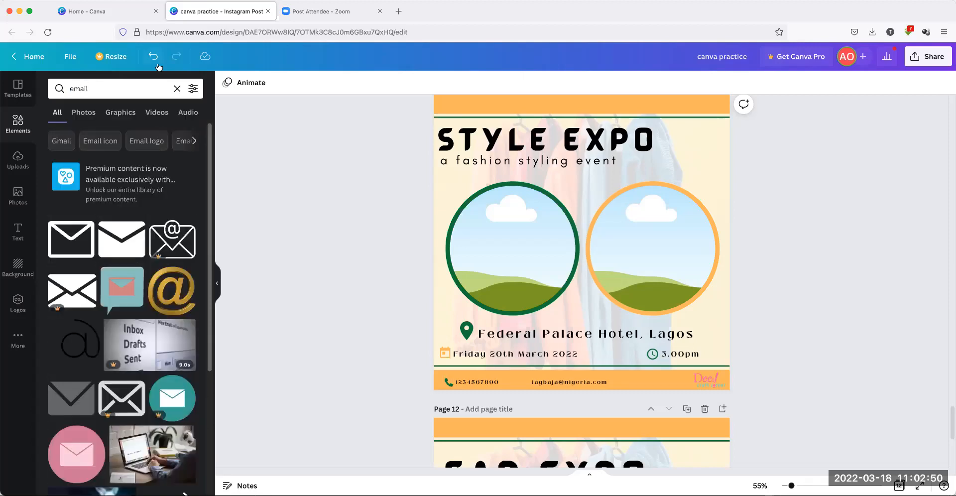
click(72, 251)
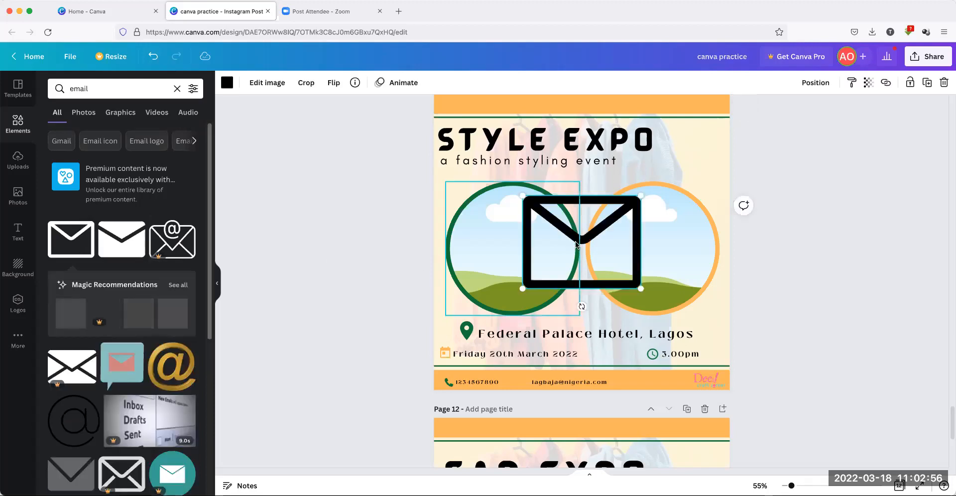
click(226, 82)
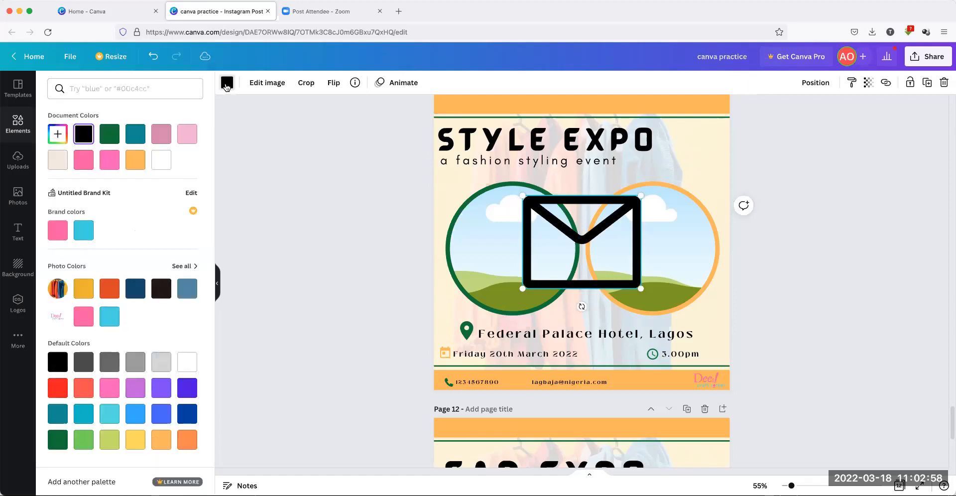
click(106, 137)
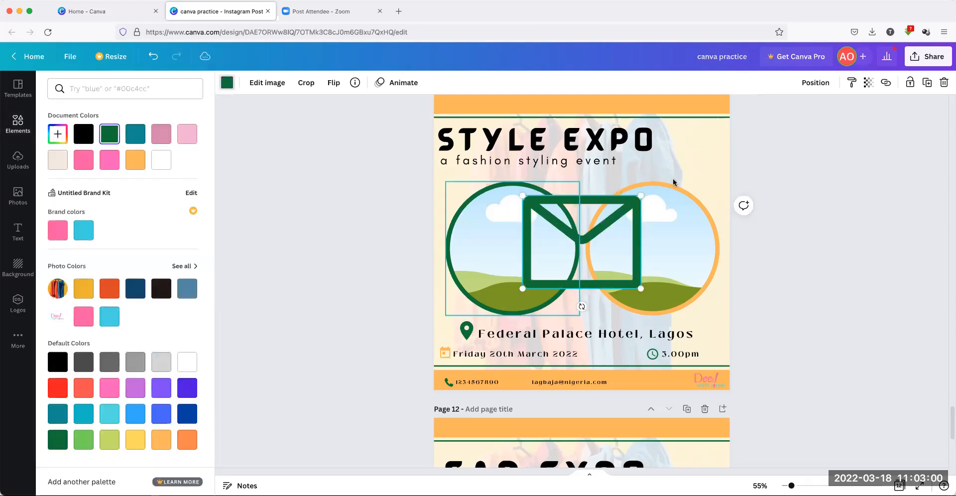
drag(590, 220, 568, 312)
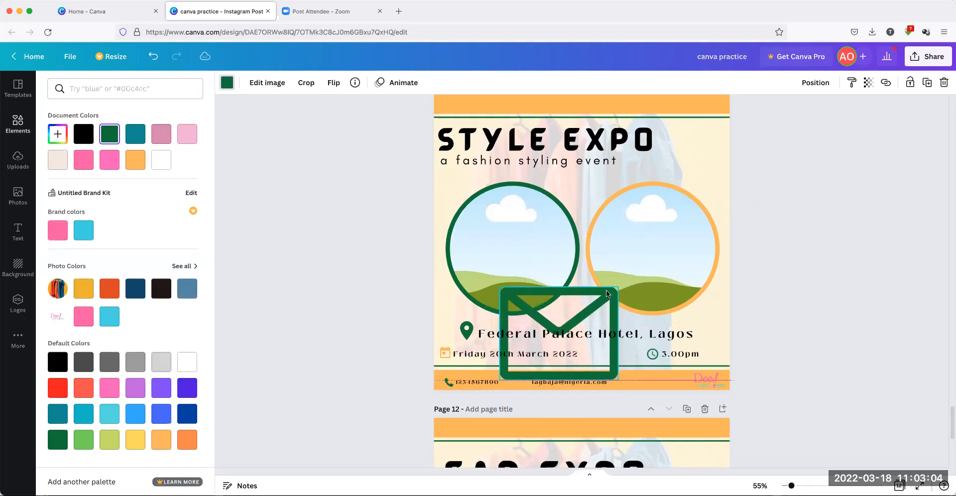
drag(618, 288, 532, 401)
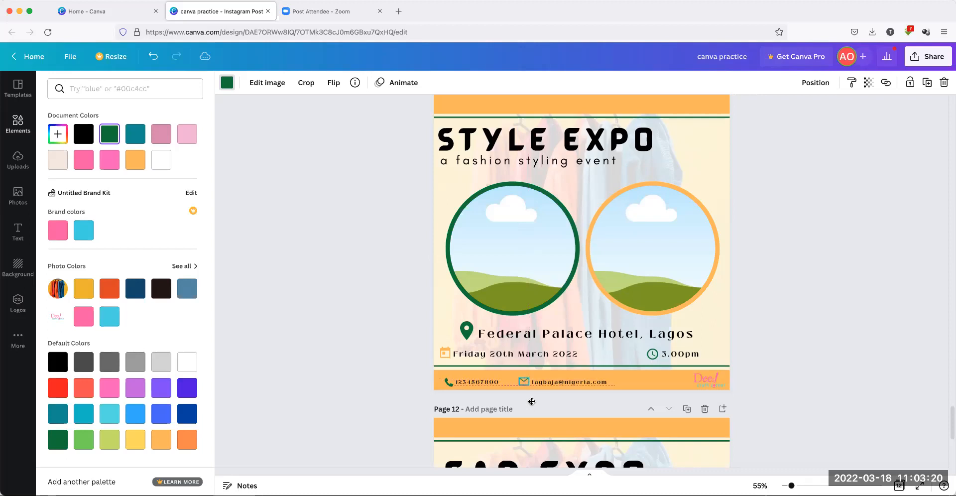
Nudge the envelope icon and e-mail address together six steps to the right
click(348, 364)
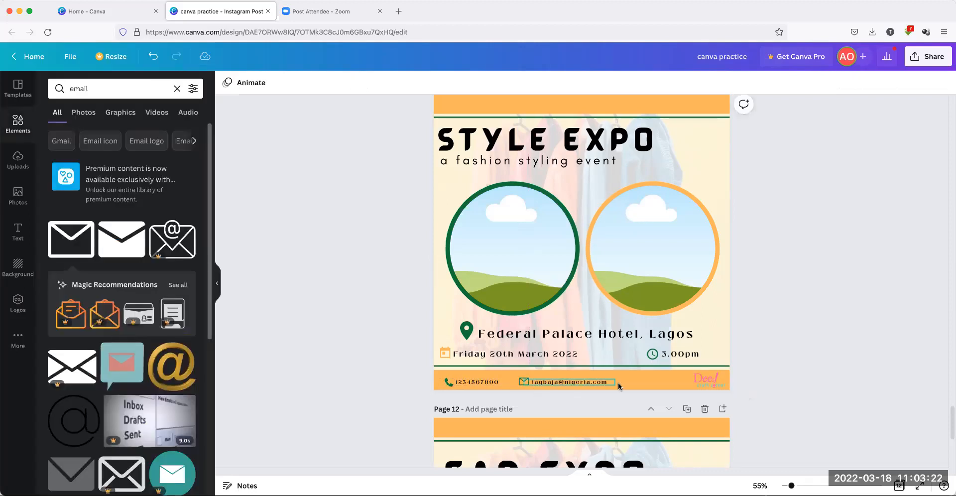
click(546, 382)
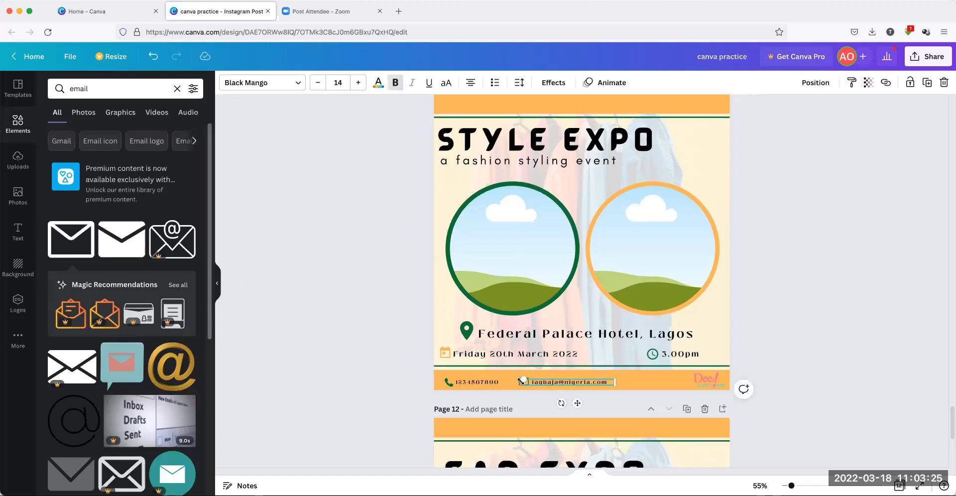
click(384, 355)
click(523, 383)
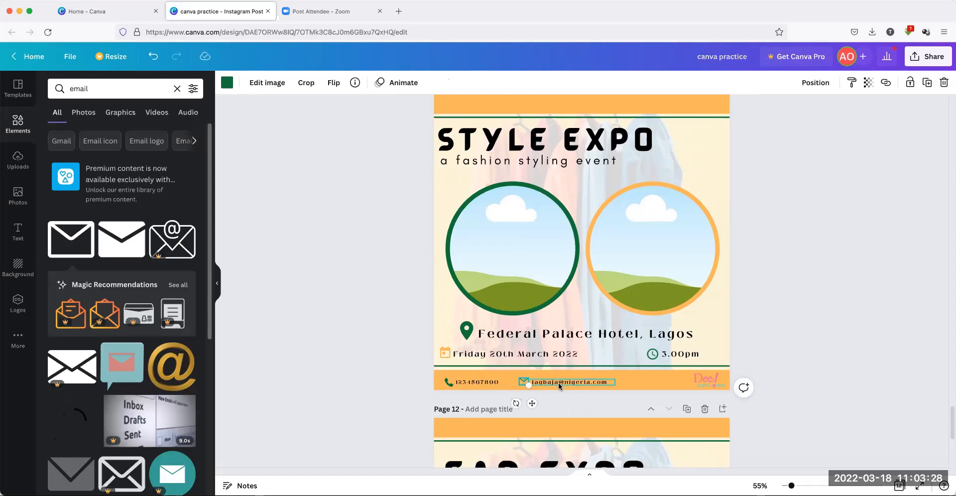
shift+click(558, 382)
key(Right)
key(Right)
key(Right)
key(Right)
key(Right)
key(Right)
key(Right)
key(Right)
key(Right)
key(Right)
key(Right)
key(Right)
key(Right)
key(Right)
key(Right)
key(Right)
key(Right)
key(Right)
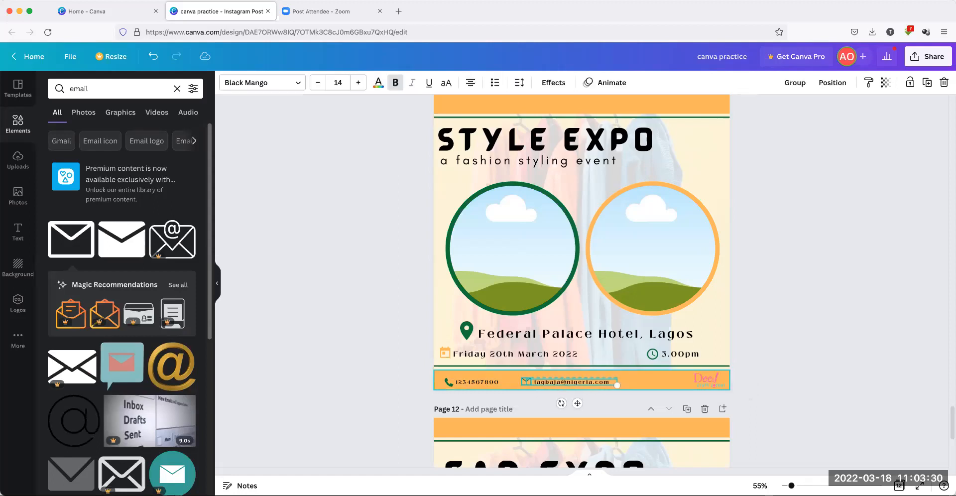
key(Right)
key(Right)
key(Right)
key(Right)
key(Right)
key(Right)
key(Right)
key(Right)
key(Right)
key(Right)
key(Right)
key(Right)
key(Right)
key(Right)
key(Right)
key(Right)
key(Right)
key(Right)
key(Right)
key(Right)
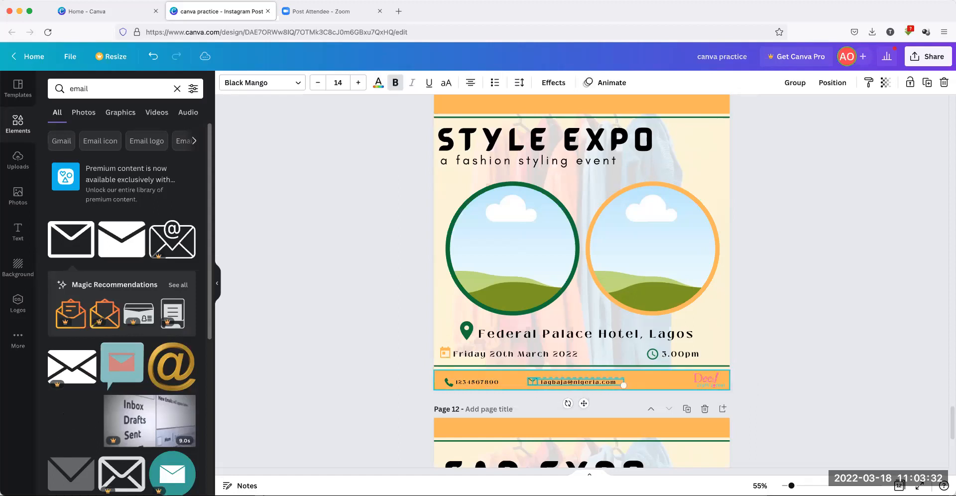
key(Right)
key(Right)
key(Right)
key(Right)
key(Right)
key(Right)
key(Right)
key(Right)
key(Right)
key(Right)
key(Right)
key(Right)
key(Right)
key(Right)
key(Right)
key(Right)
key(Right)
key(Right)
key(Right)
key(Right)
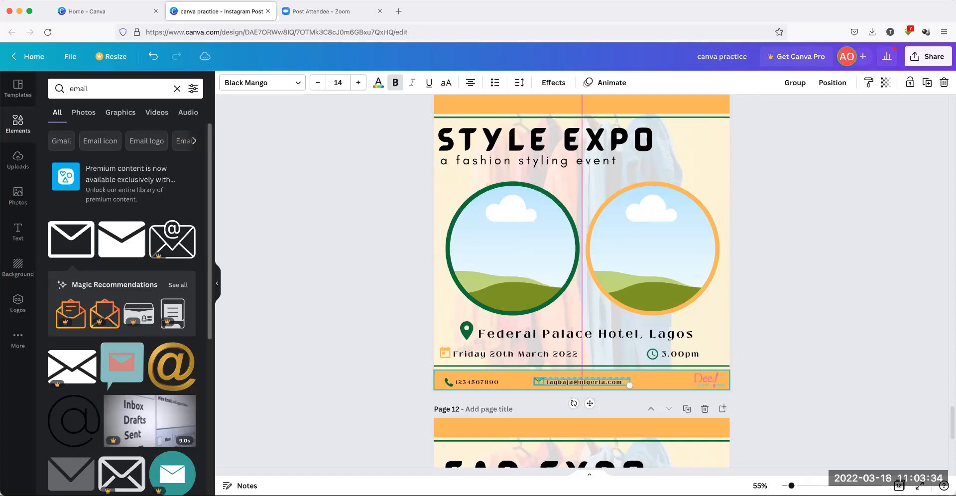
key(Right)
key(Right)
key(Right)
key(Right)
key(Right)
key(Right)
key(Right)
key(Right)
key(Right)
key(Right)
key(Right)
key(Right)
key(Right)
key(Right)
key(Right)
key(Right)
key(Right)
key(Right)
key(Right)
key(Right)
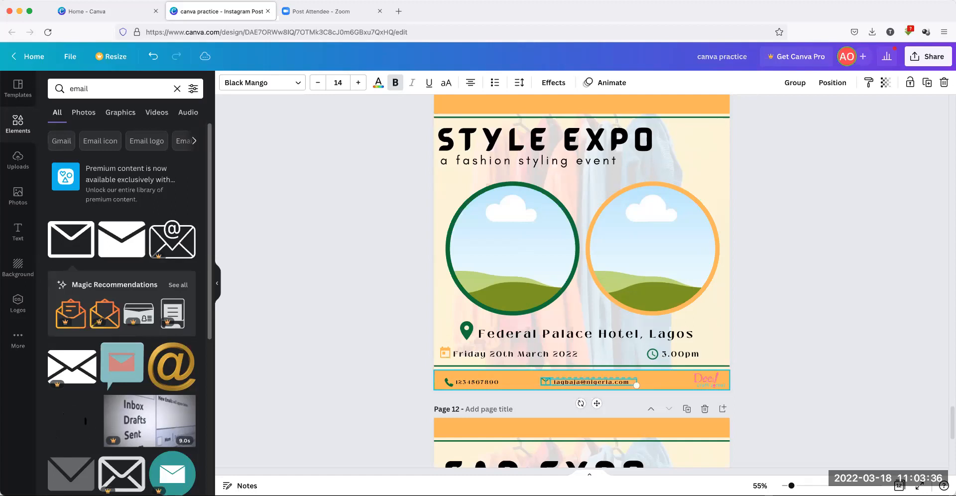
key(Right)
key(Right)
key(Right)
key(Right)
key(Right)
key(Right)
key(Right)
key(Right)
key(Right)
key(Right)
key(Right)
key(Right)
key(Right)
key(Right)
key(Right)
key(Right)
key(Right)
key(Right)
key(Right)
key(Right)
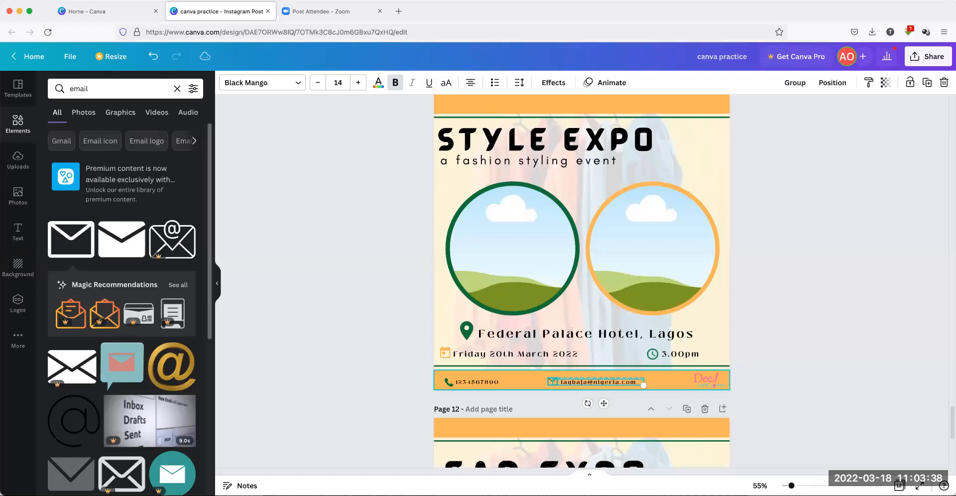
key(Right)
key(Right)
key(Right)
key(Right)
key(Right)
key(Right)
key(Right)
key(Right)
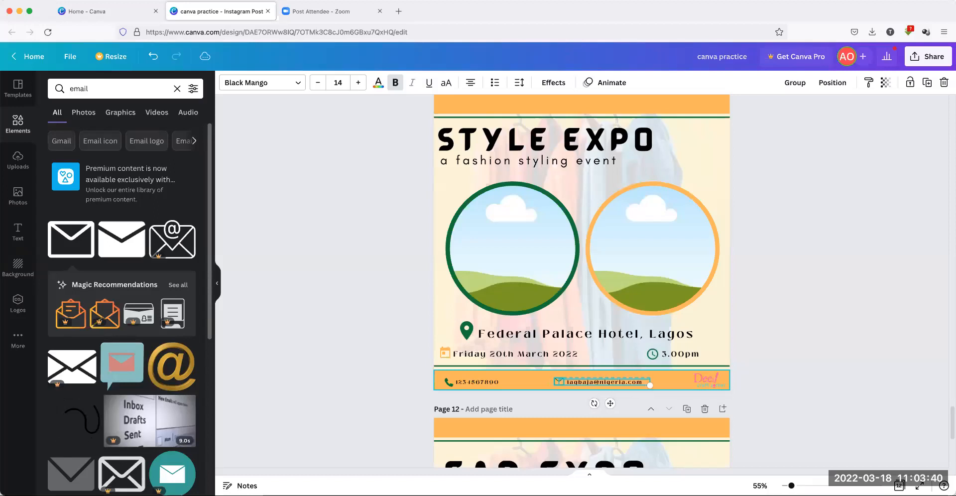
click(333, 339)
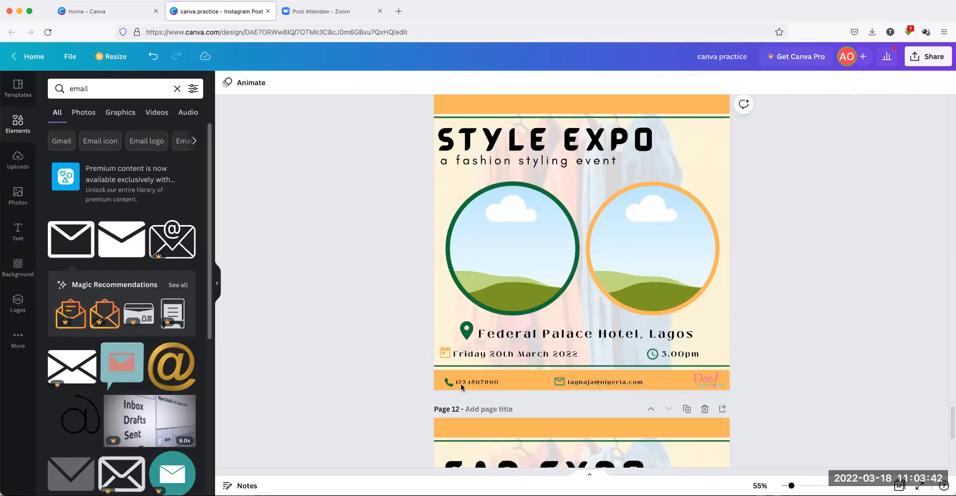
Nudge the phone icon and phone number together one step right
click(447, 384)
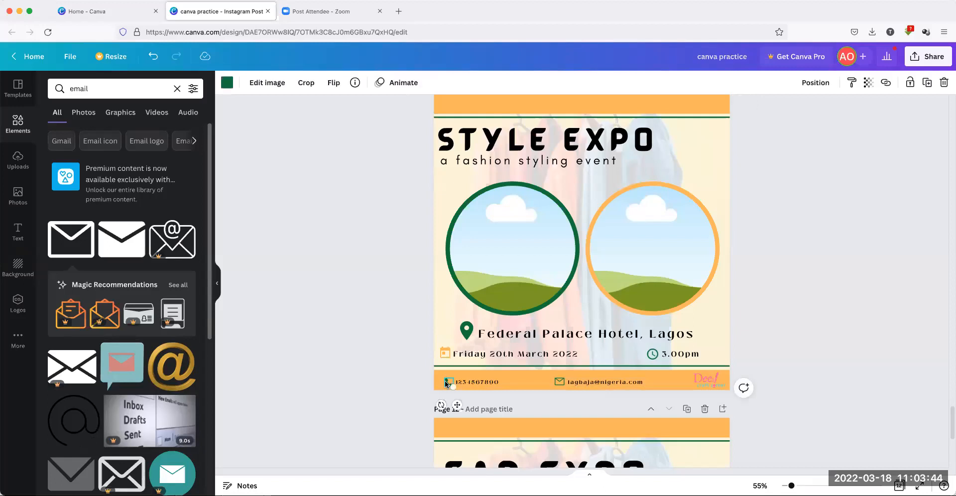
shift+click(467, 385)
key(Right)
key(Right)
key(Right)
key(Right)
key(Right)
key(Right)
key(Right)
key(Right)
key(Right)
key(Right)
key(Right)
key(Right)
key(Right)
key(Right)
key(Right)
key(Right)
key(Right)
key(Right)
key(Right)
key(Right)
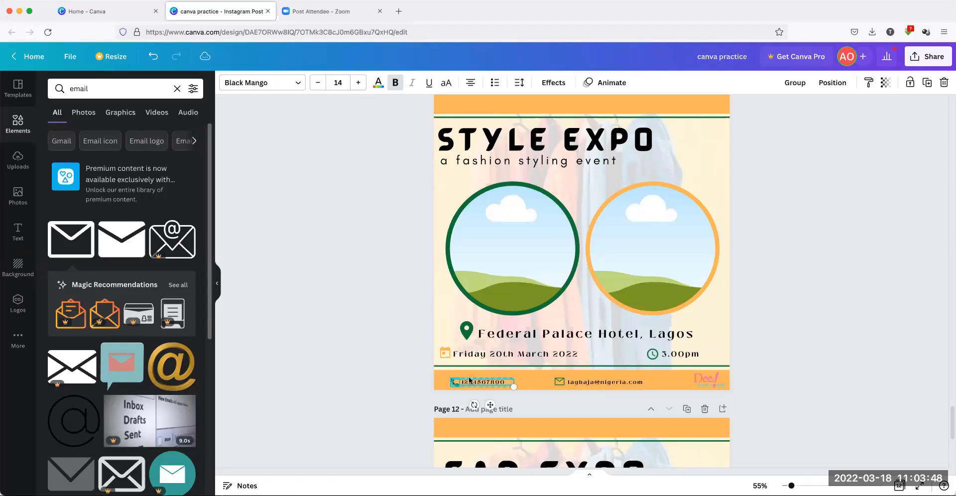
click(359, 346)
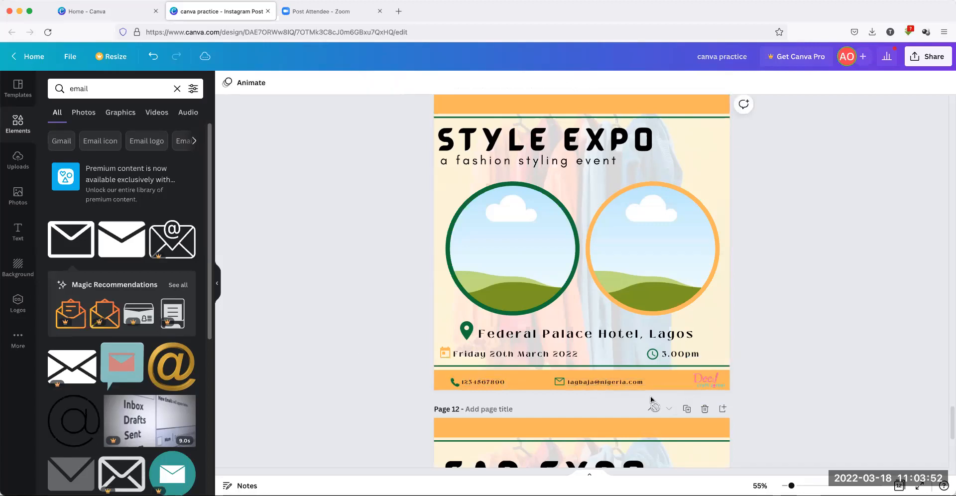
Make the orange contact bar slightly thinner and shrink the logo, raising it a little
click(619, 374)
drag(582, 370, 581, 373)
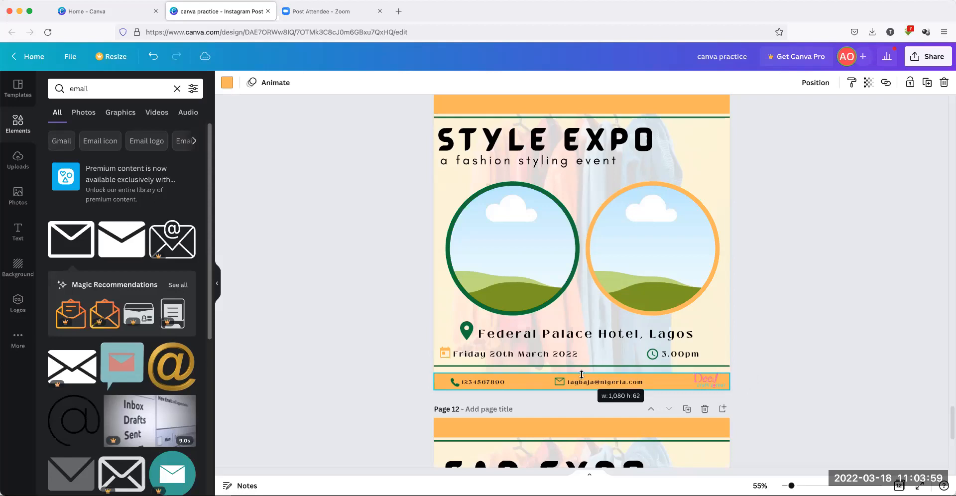
click(795, 355)
click(703, 379)
drag(688, 357, 691, 361)
click(820, 361)
click(719, 385)
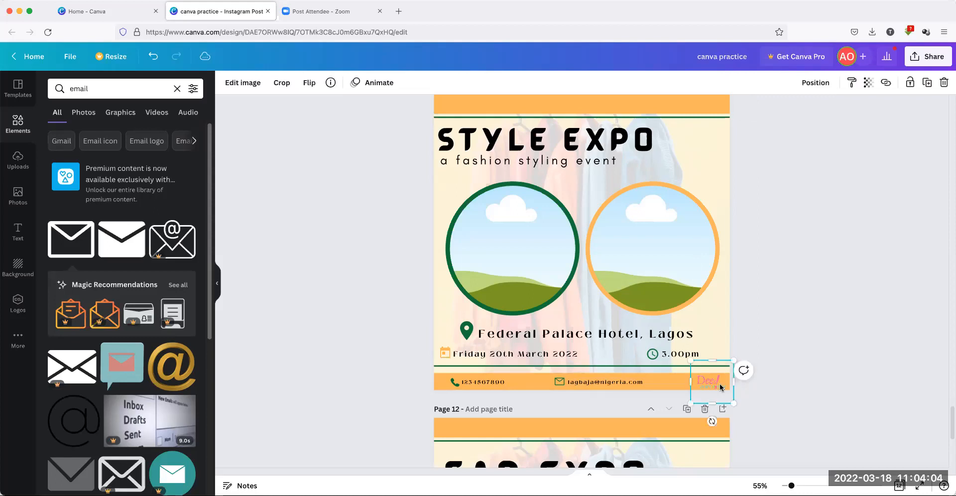
key(Up)
key(Up)
key(Up)
click(754, 362)
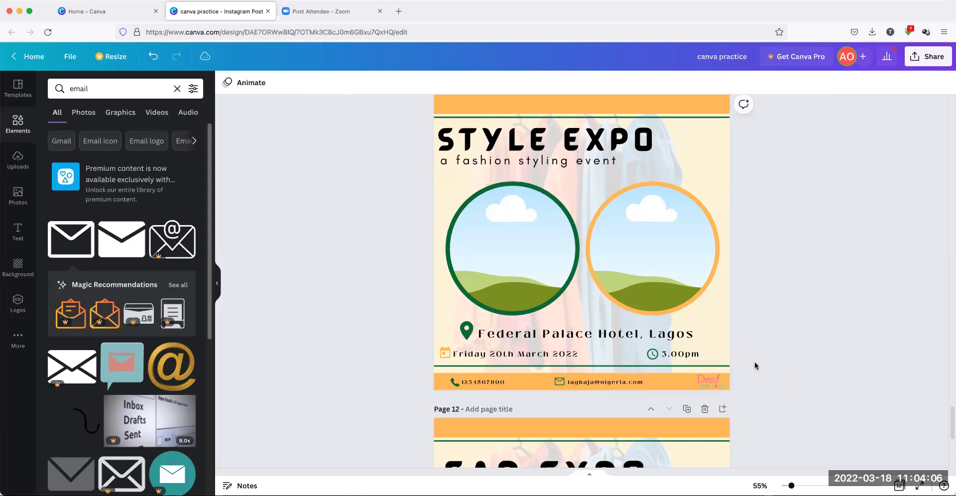
click(698, 363)
Lower the green divider line two nudges, then clear the email search and open Photos
click(653, 367)
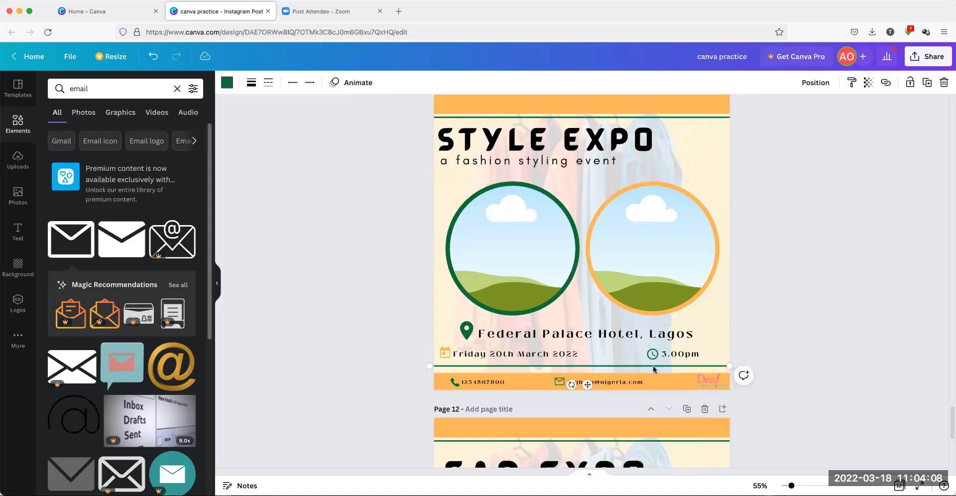
key(Down)
key(Down)
key(Down)
key(Down)
key(Down)
key(Down)
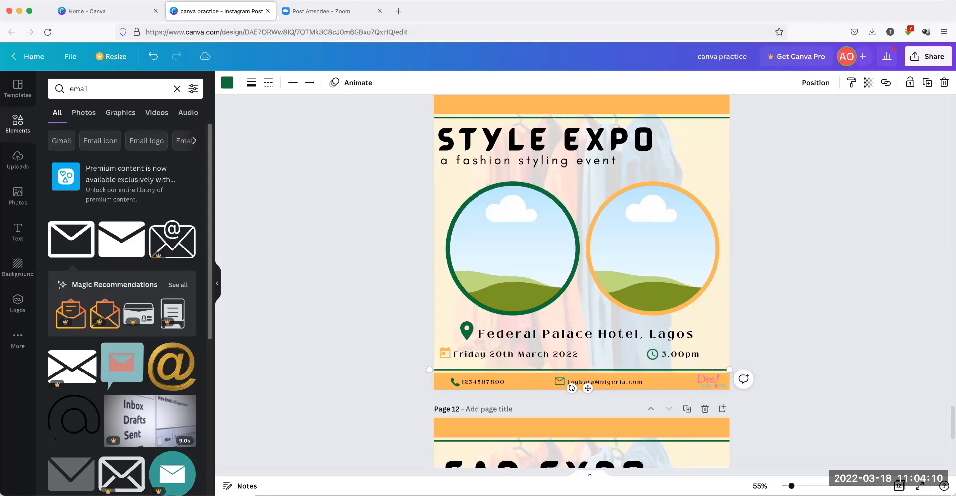
key(Down)
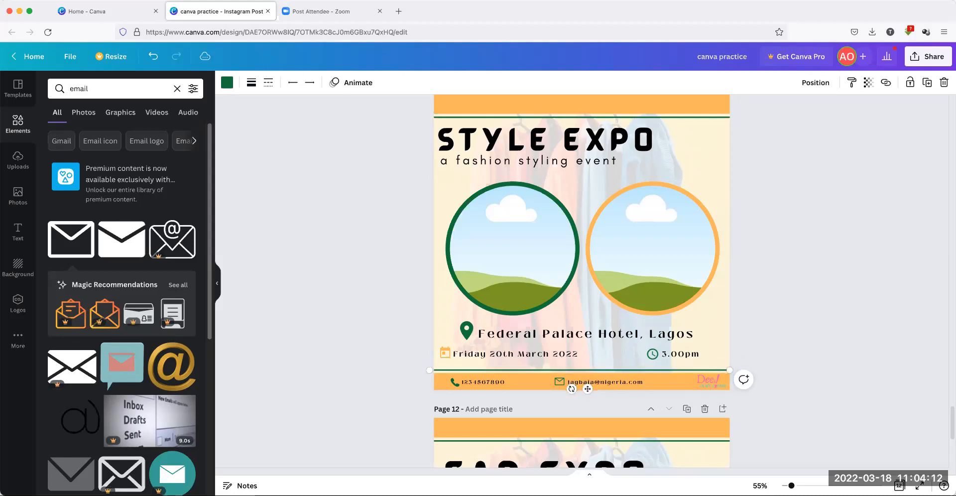
click(844, 300)
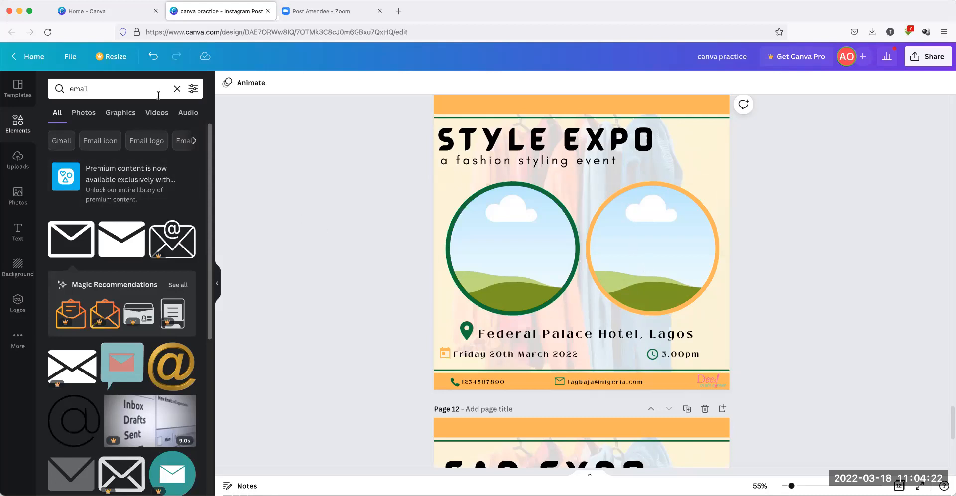
click(178, 89)
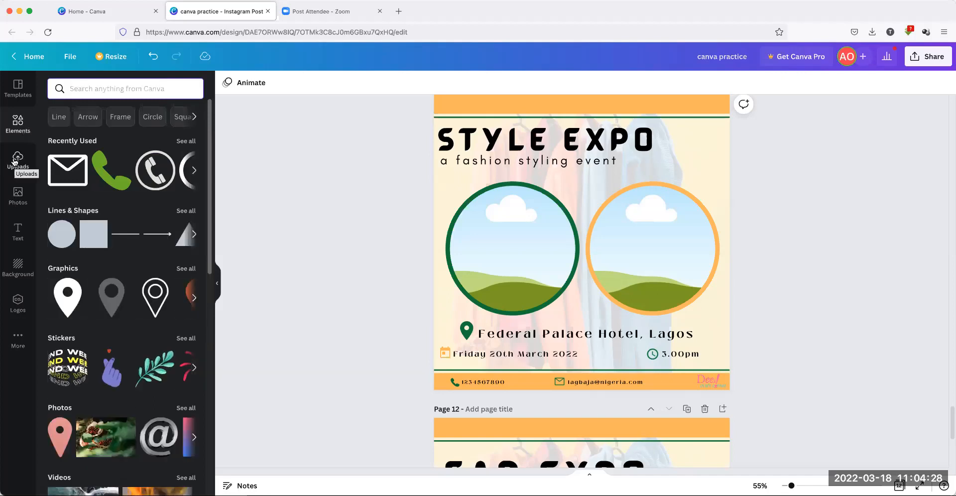
click(18, 195)
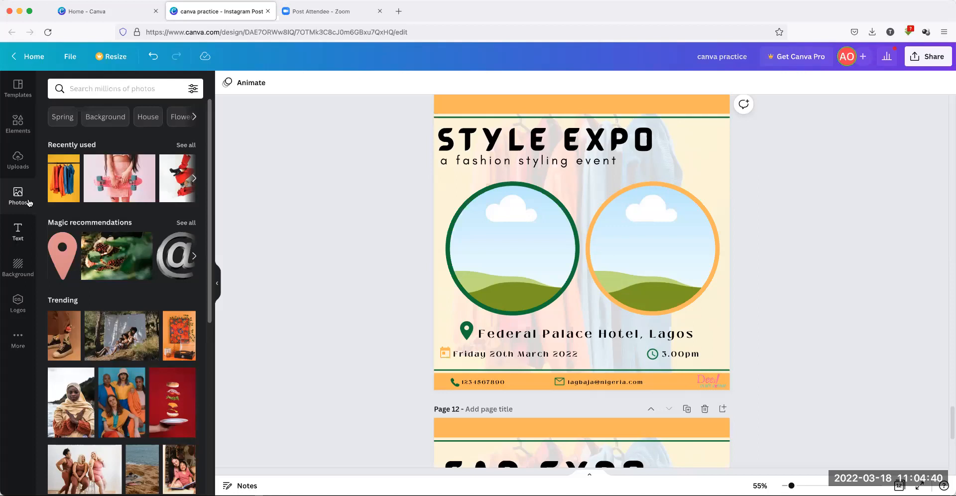
Add the green frog puppet image from Uploads, then delete it again
click(18, 160)
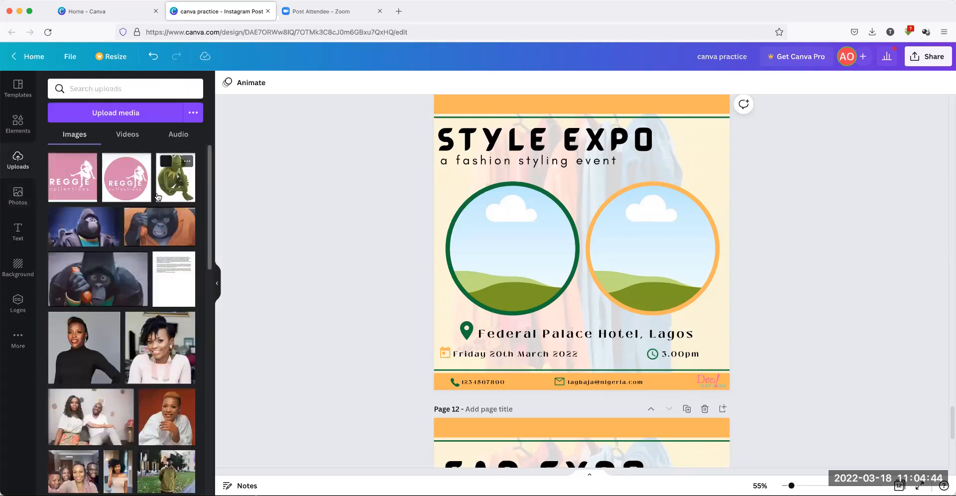
click(166, 161)
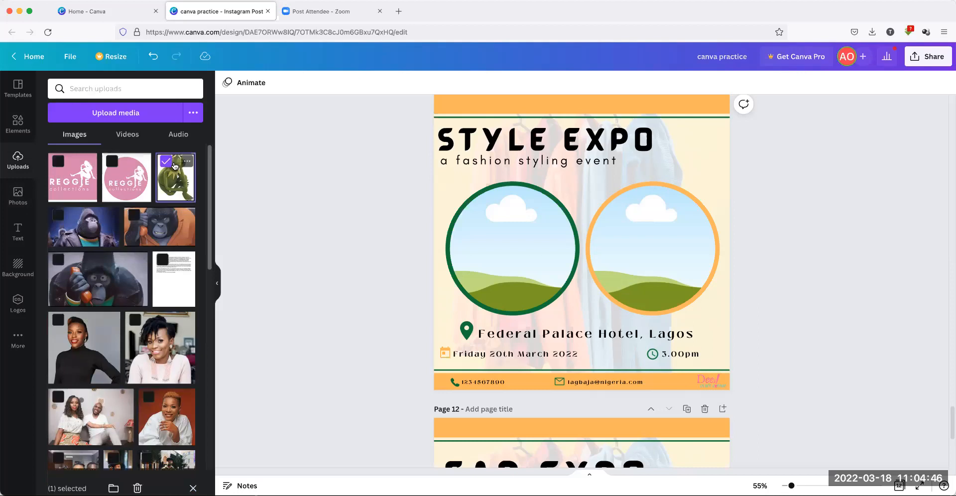
click(171, 177)
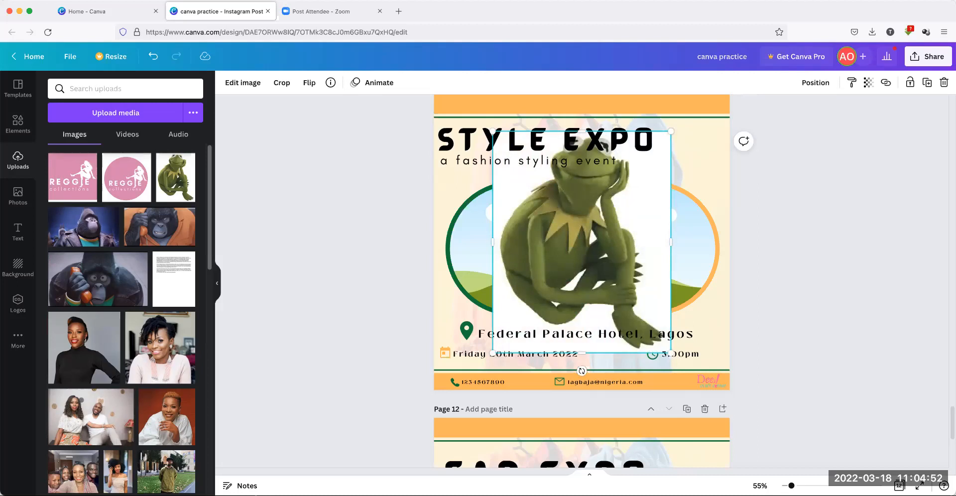
key(BackSpace)
scroll(135, 378, down, 10)
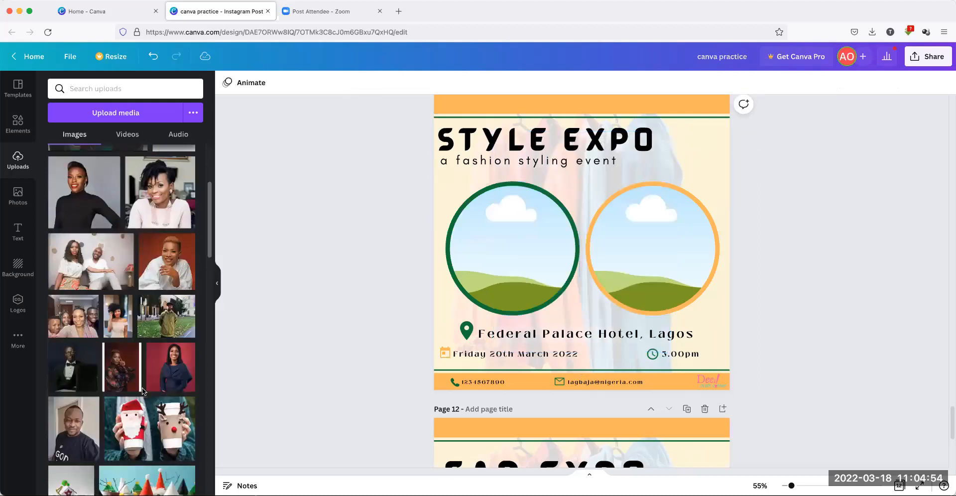
mouse_move(121, 361)
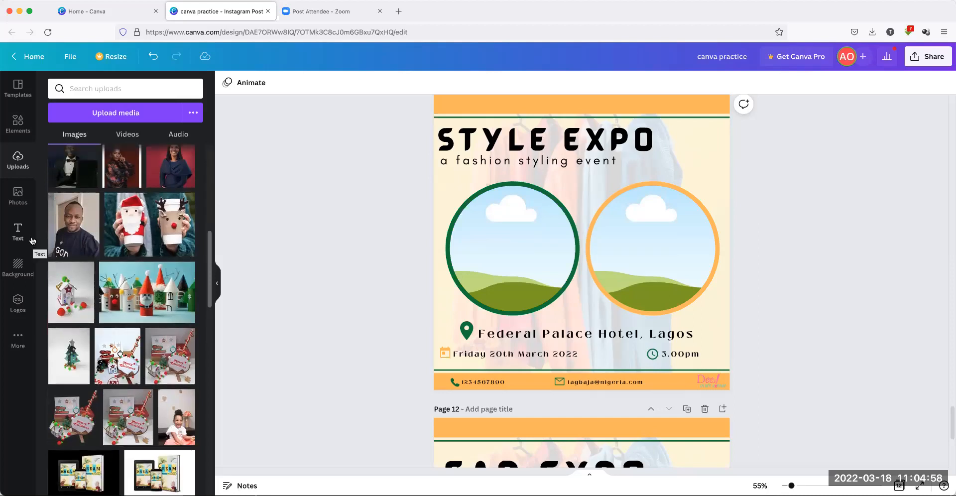
Add the trending stock photo of three women in brown outfits to the post
click(20, 191)
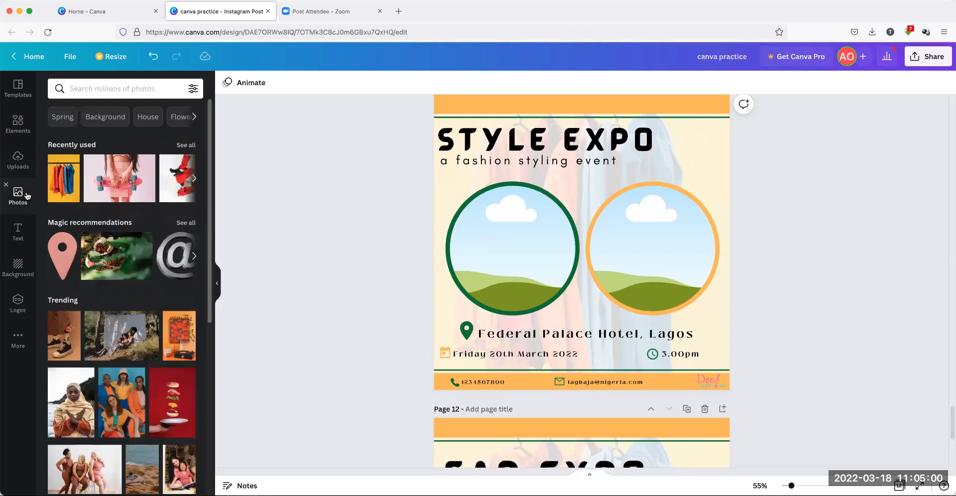
scroll(129, 258, down, 3)
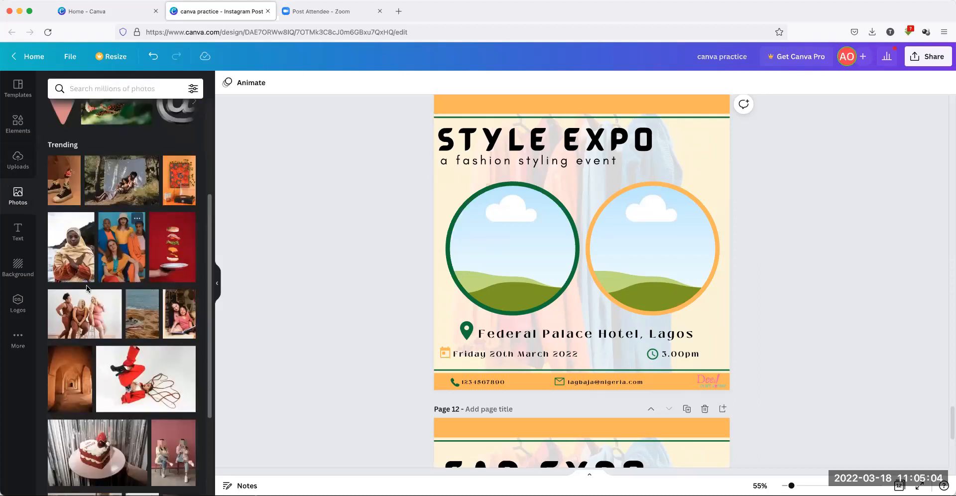
click(87, 320)
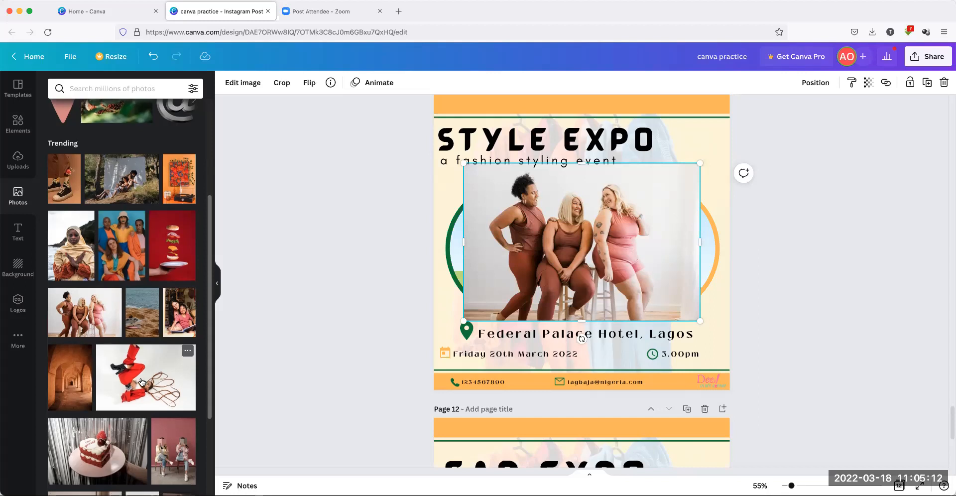
scroll(140, 383, down, 3)
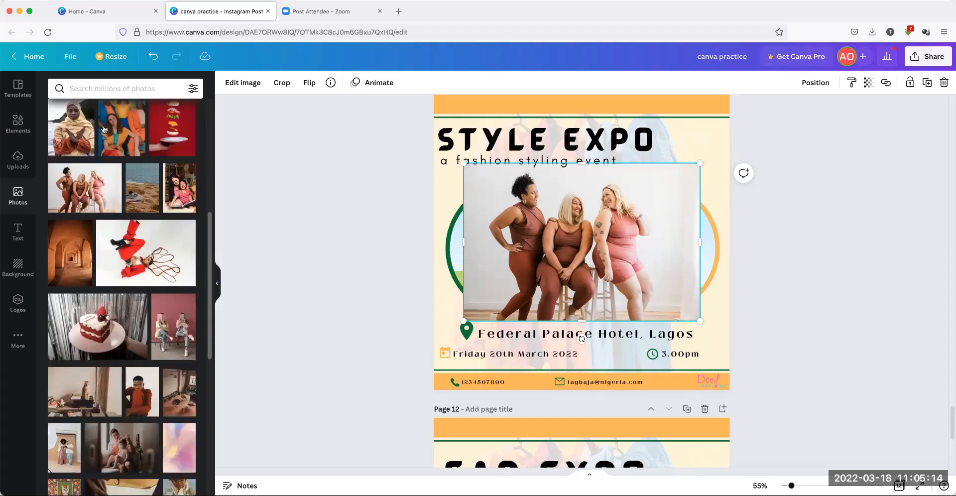
click(96, 89)
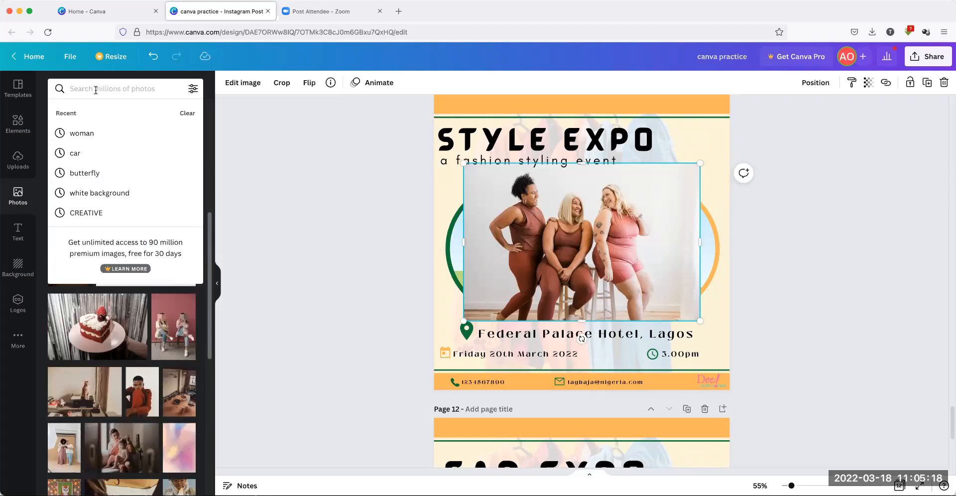
Search photos for 'fashion' and add the skirts photo to the design
text(fashion)
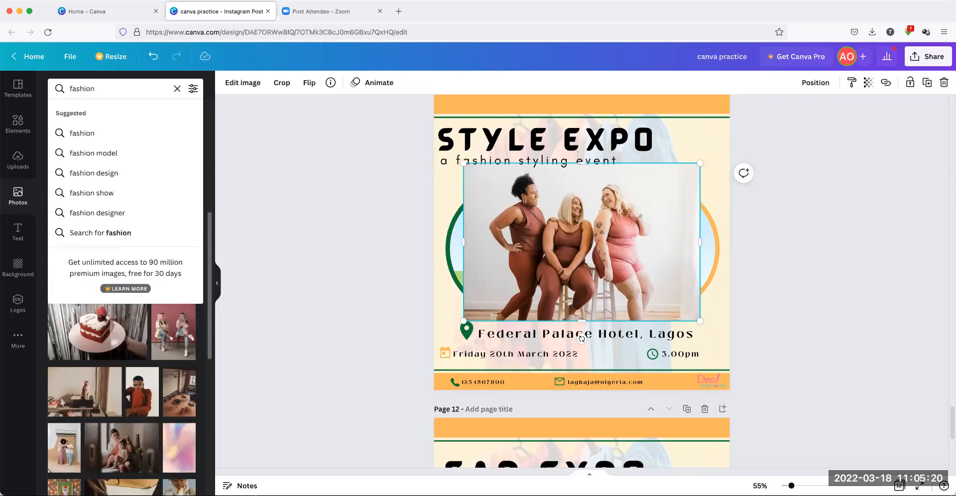
key(Return)
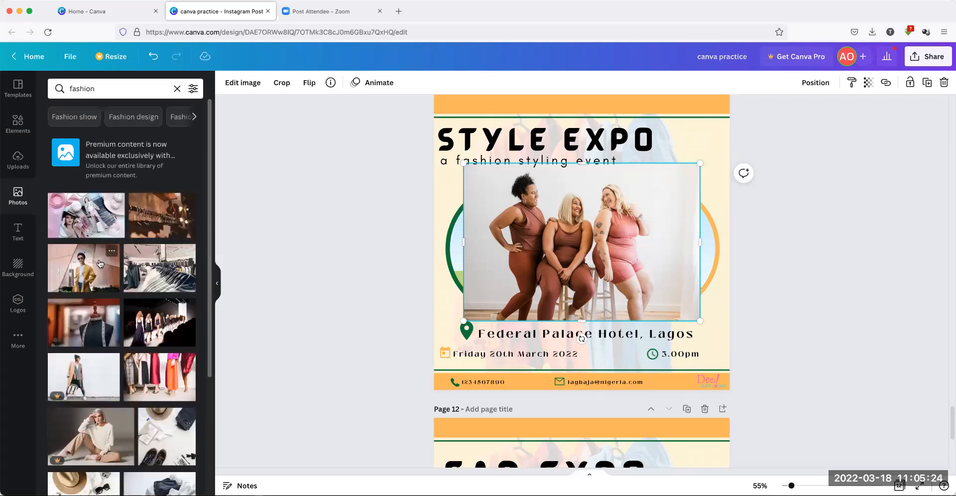
click(155, 376)
drag(537, 209, 620, 300)
drag(527, 224, 358, 135)
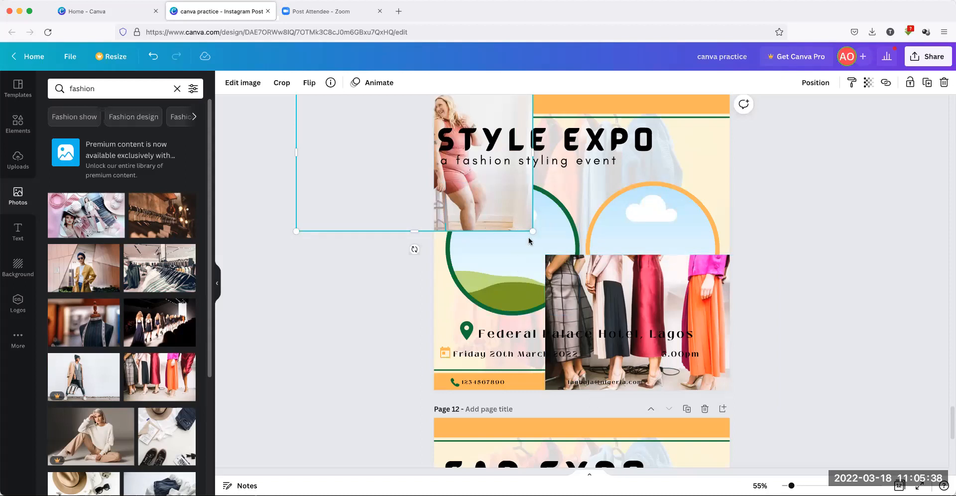
Frame the three-women photo in the green circle and the skirts photo in the orange circle
drag(452, 182, 518, 268)
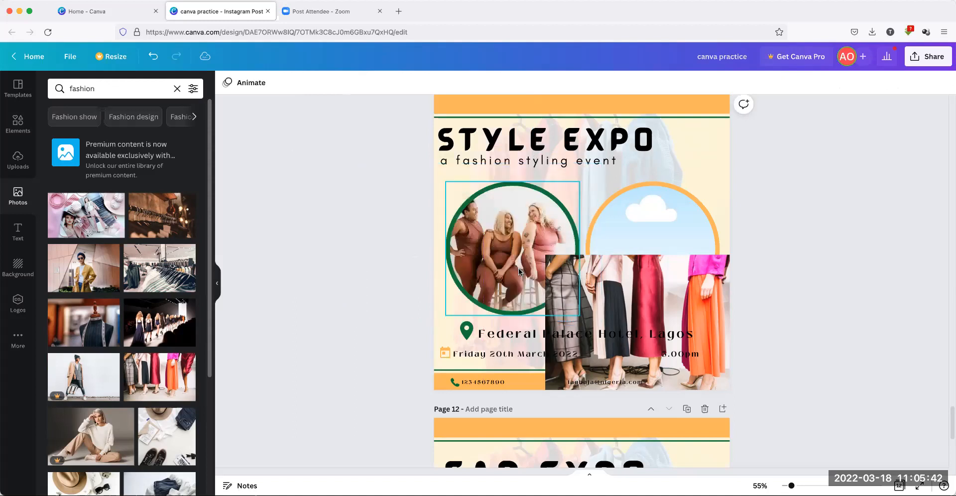
drag(710, 340, 612, 236)
double_click(658, 241)
click(808, 336)
click(789, 289)
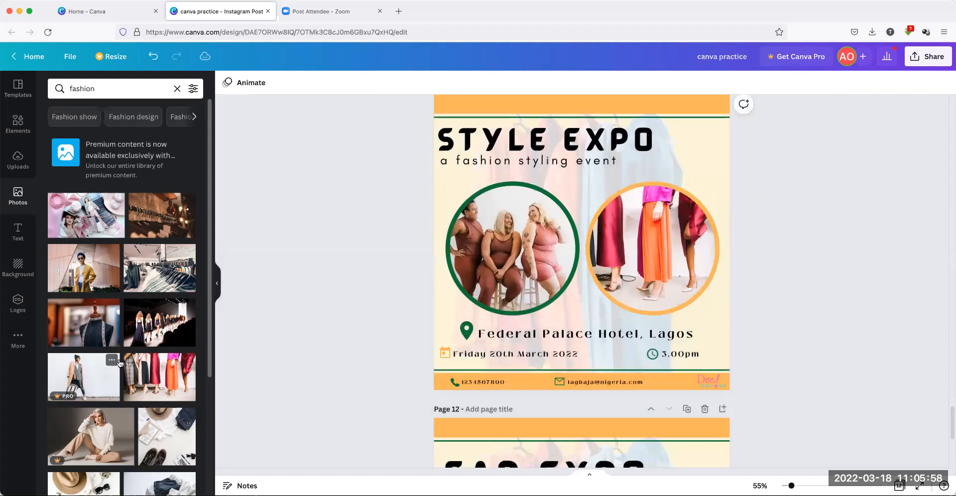
Replace the left circle's photo with the runway show photo
click(163, 325)
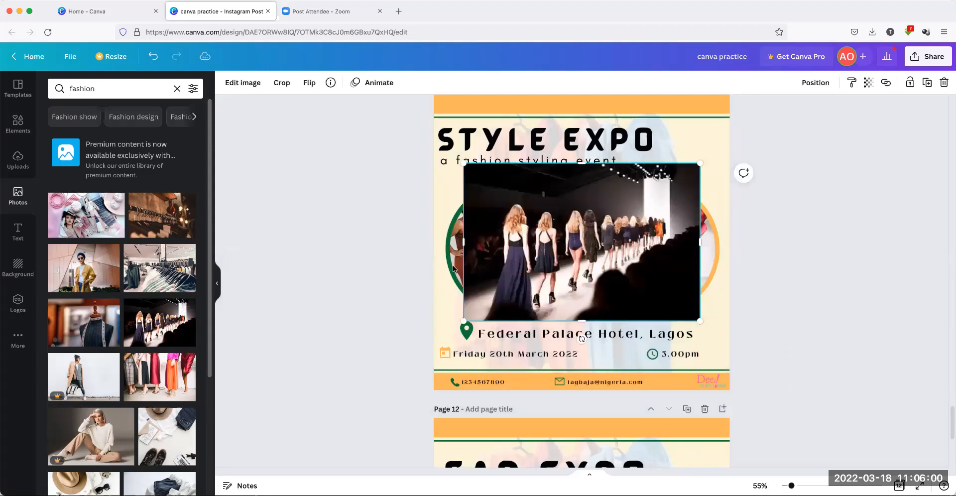
drag(485, 260, 486, 261)
click(315, 264)
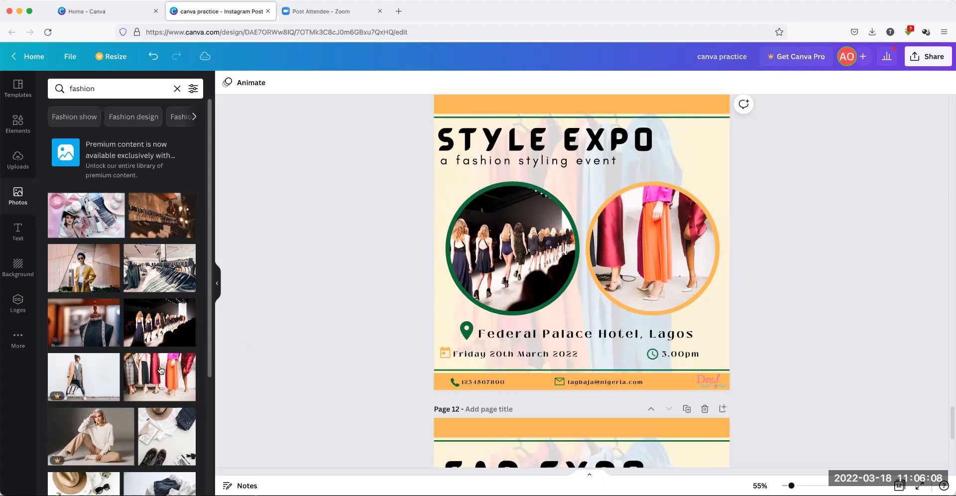
Put the running-man photo in the right circle and shift it lower inside the frame
scroll(159, 371, down, 5)
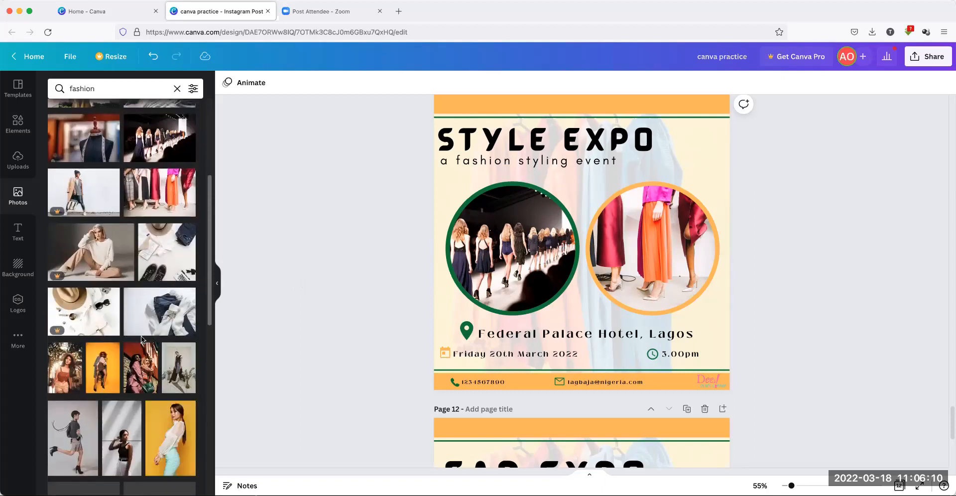
scroll(142, 336, down, 2)
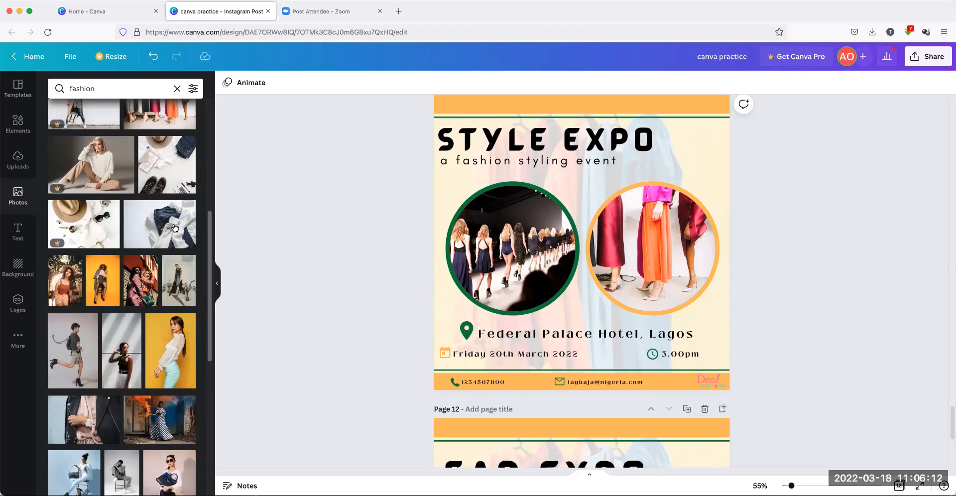
click(69, 352)
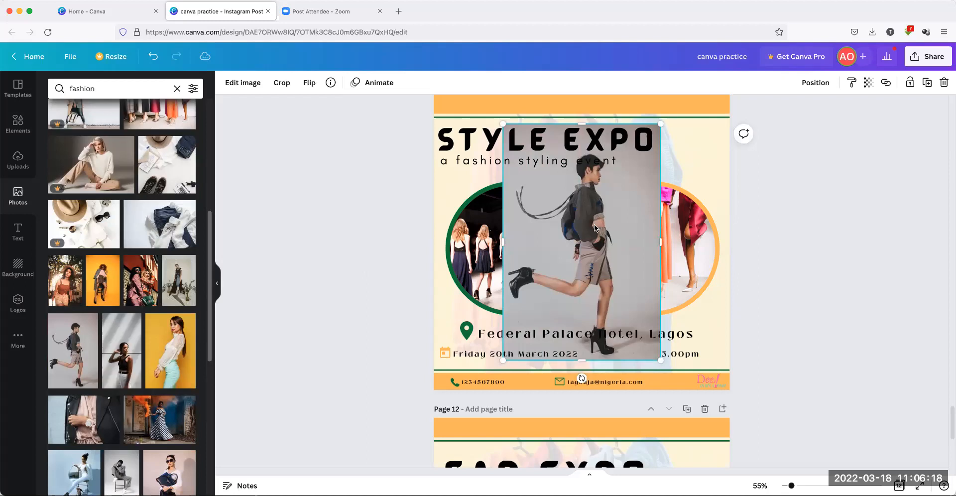
drag(631, 223, 652, 236)
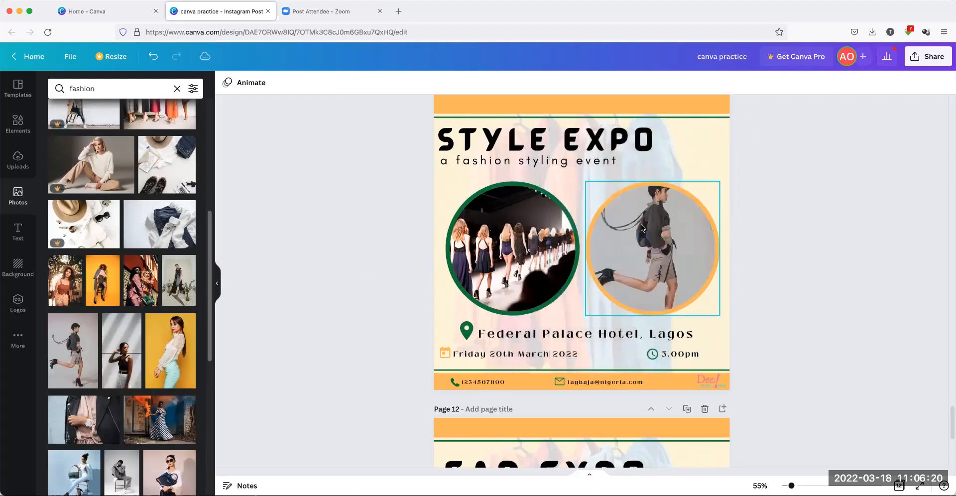
double_click(652, 237)
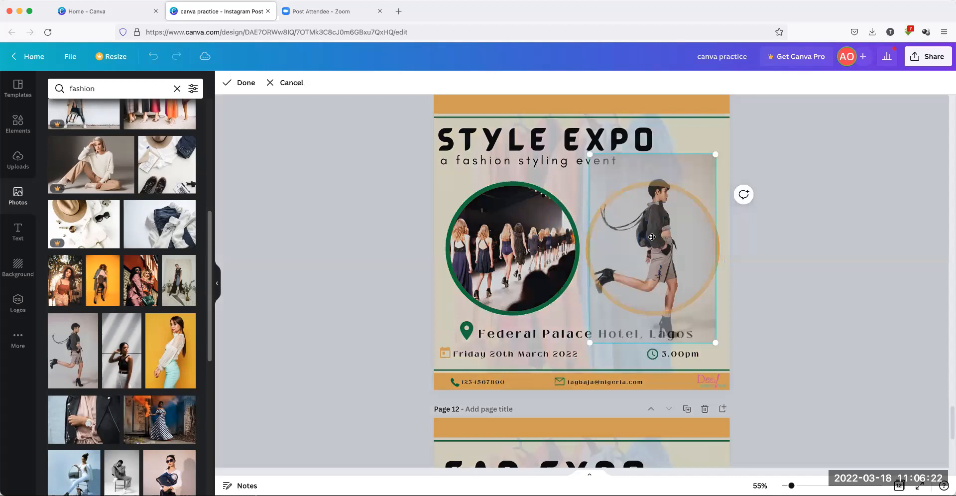
drag(652, 243, 653, 252)
click(823, 279)
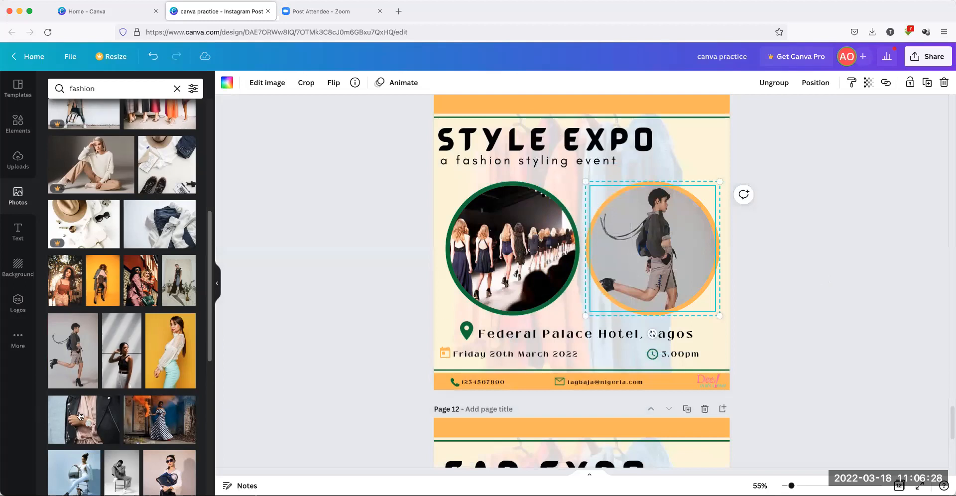
Replace the right circle's photo with the woman seated on a chair holding a handbag
scroll(123, 416, down, 2)
scroll(123, 416, down, 4)
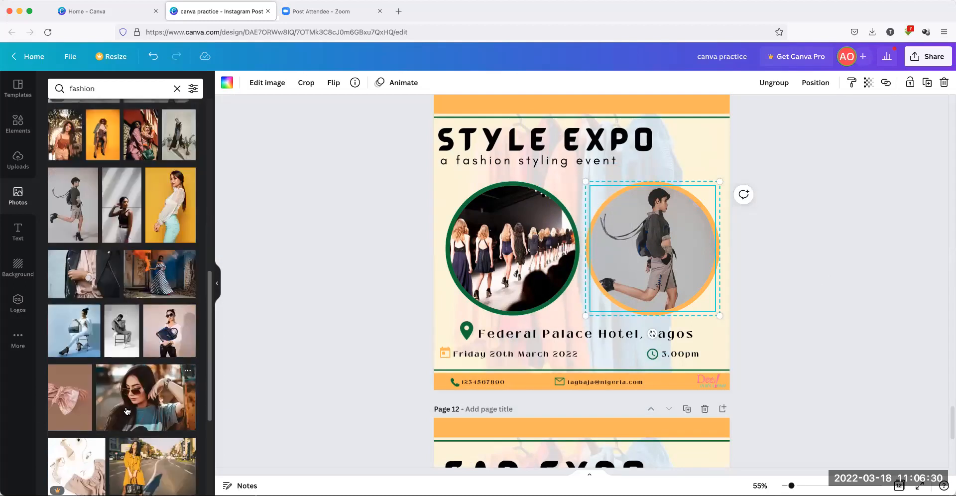
scroll(81, 336, down, 1)
scroll(81, 336, down, 4)
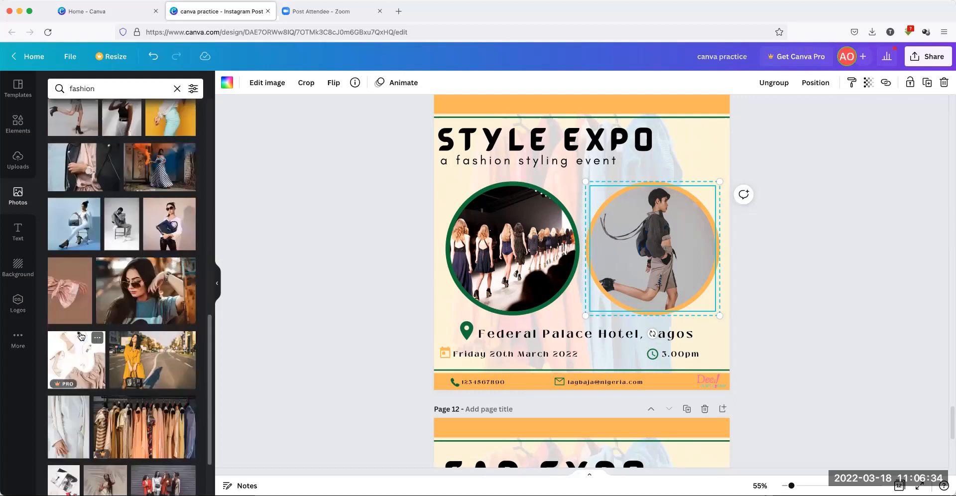
click(72, 222)
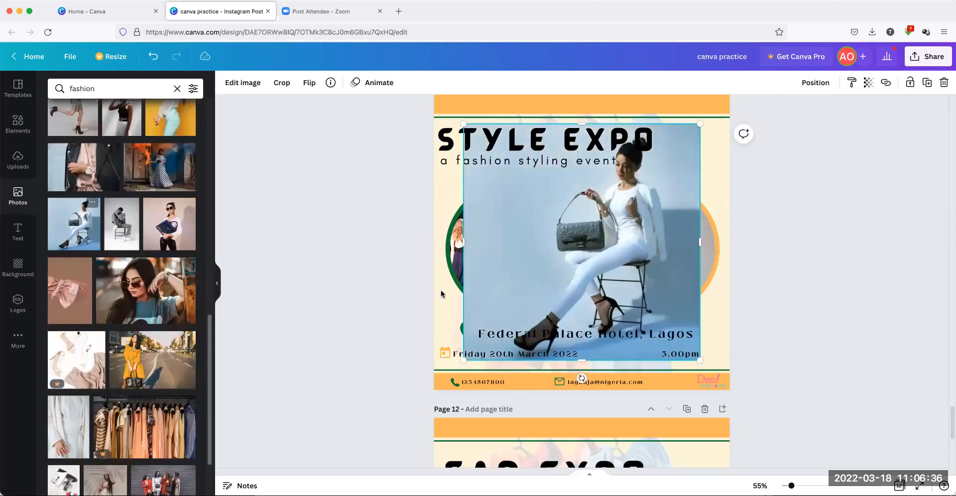
drag(655, 231, 661, 234)
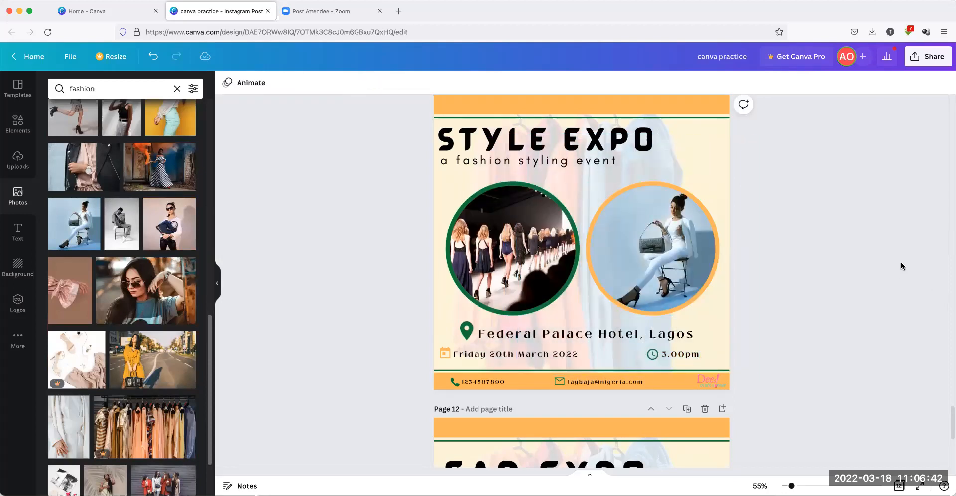
scroll(898, 255, up, 1)
scroll(899, 260, up, 1)
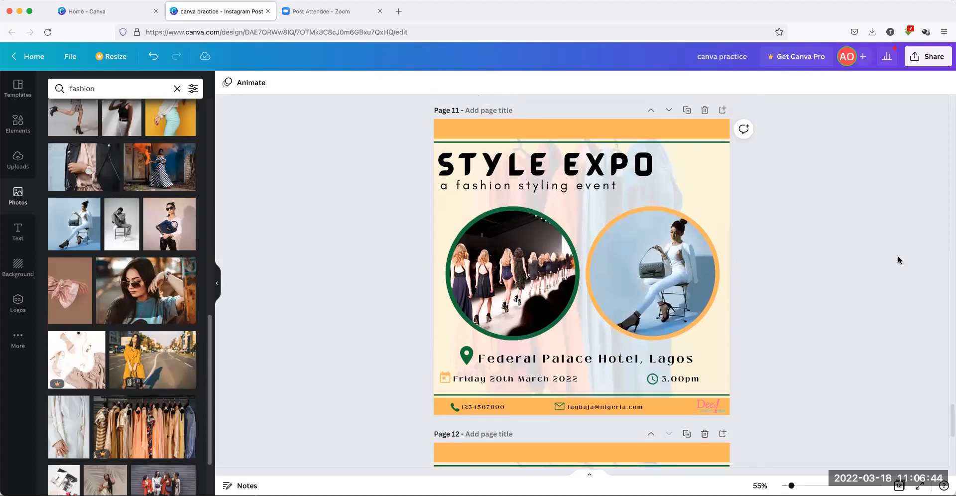
scroll(898, 260, up, 1)
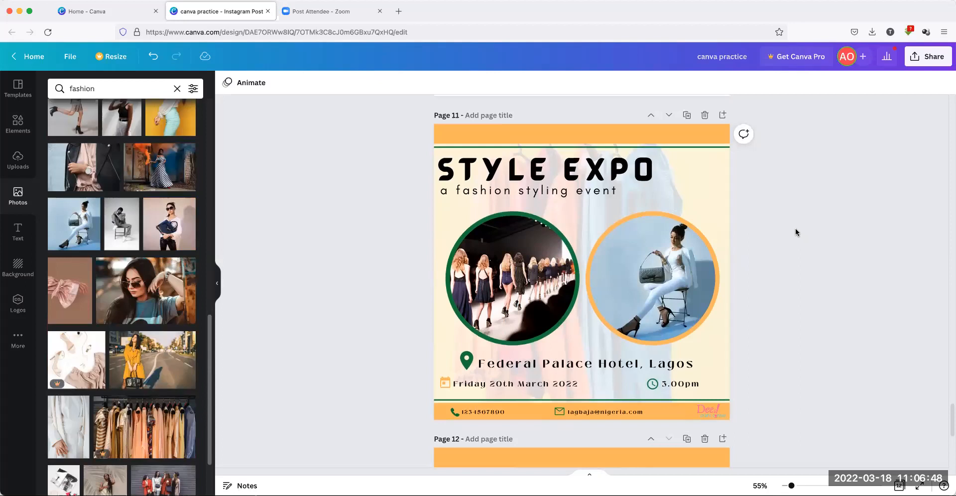
Change the right circle frame's ring from orange to dark green
click(662, 211)
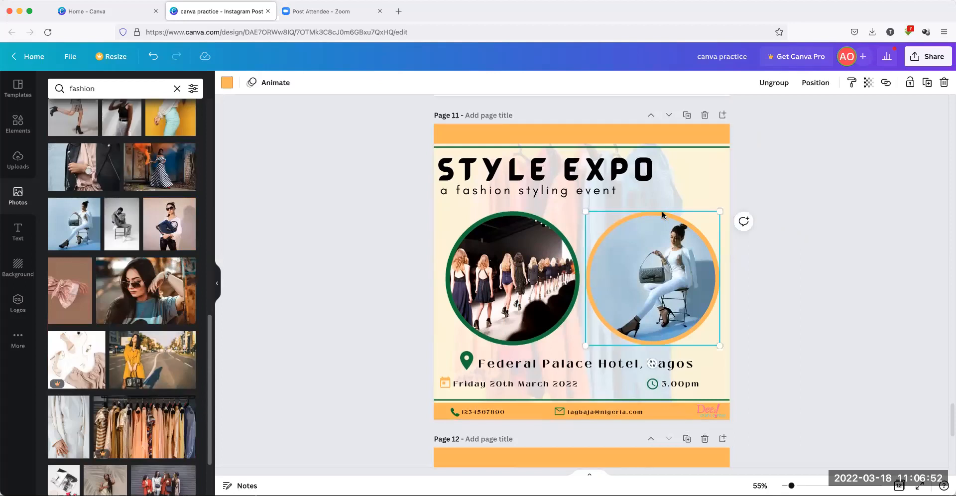
click(227, 84)
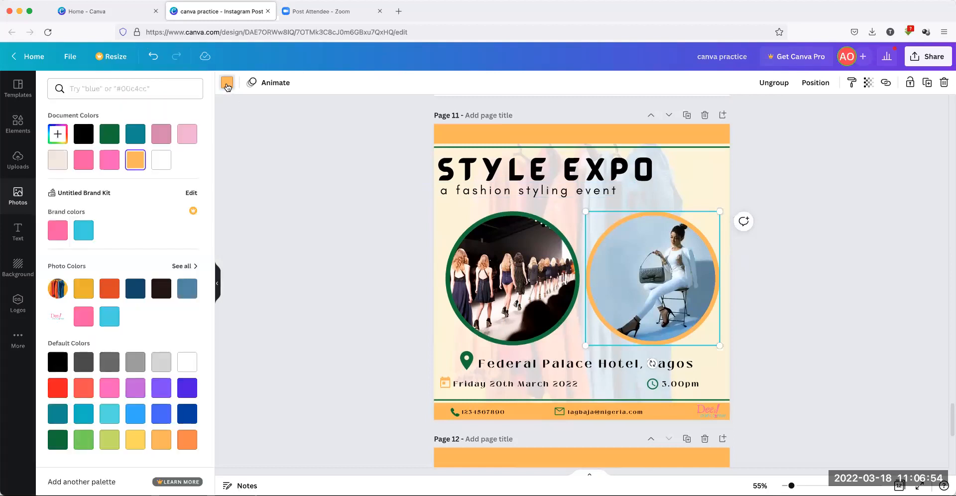
click(109, 134)
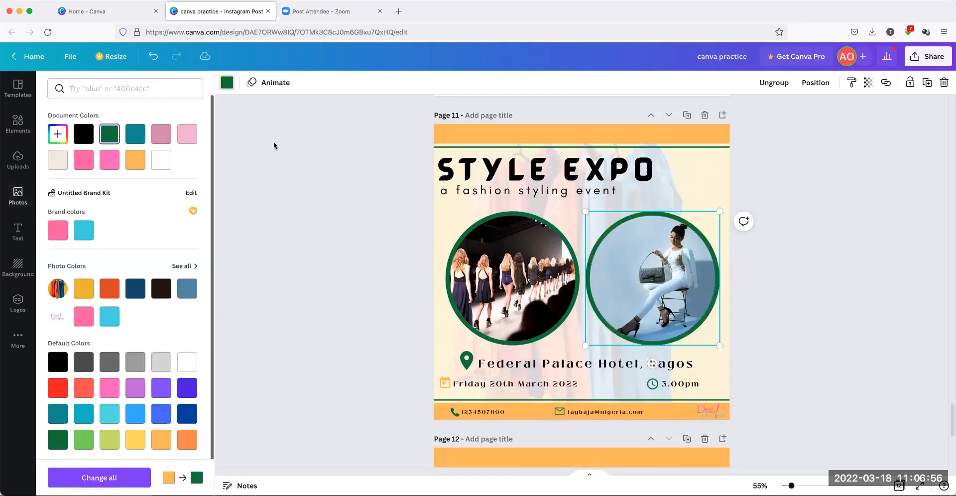
click(273, 141)
click(273, 141)
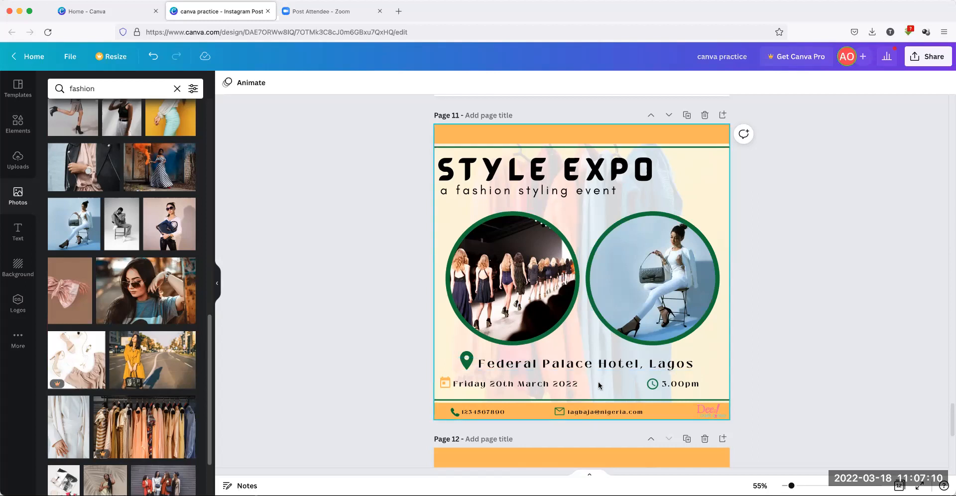
Duplicate the top orange bar, shorten it, and send it behind the venue line
click(671, 136)
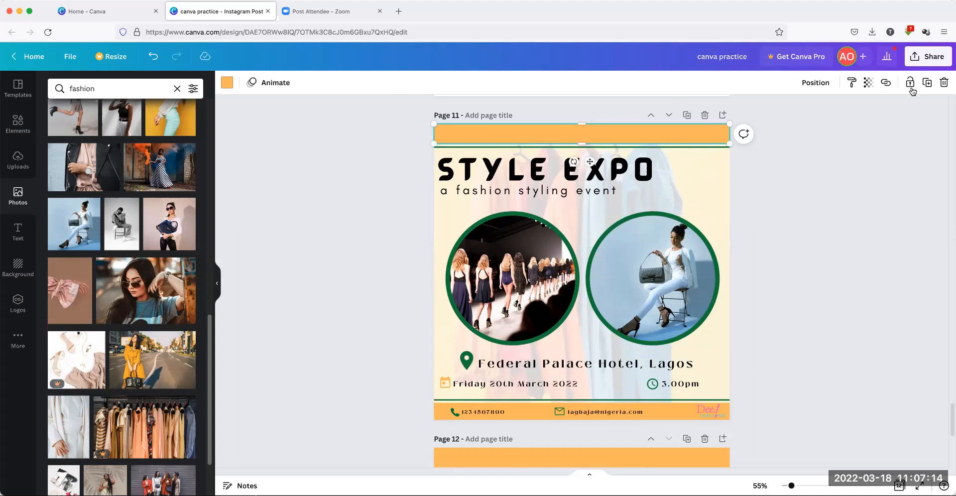
click(927, 84)
drag(596, 139, 590, 363)
drag(435, 363, 459, 362)
drag(730, 360, 704, 363)
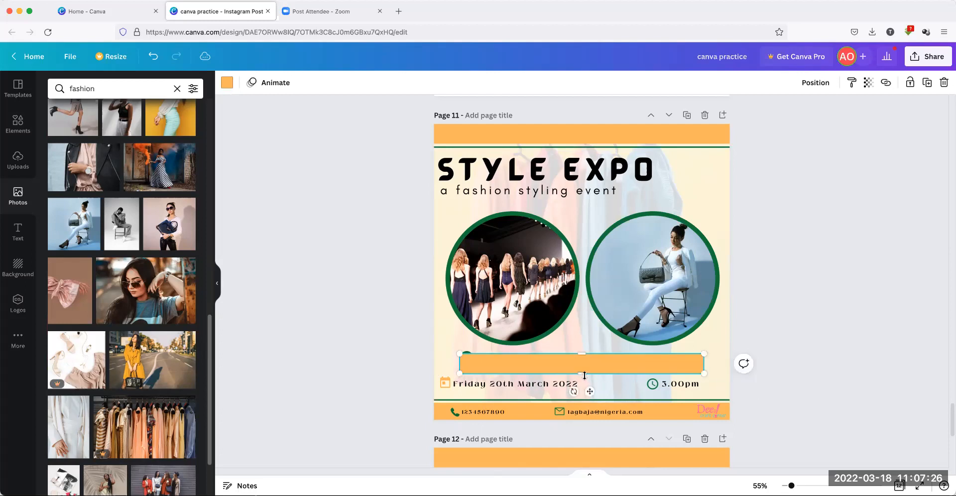
right_click(602, 363)
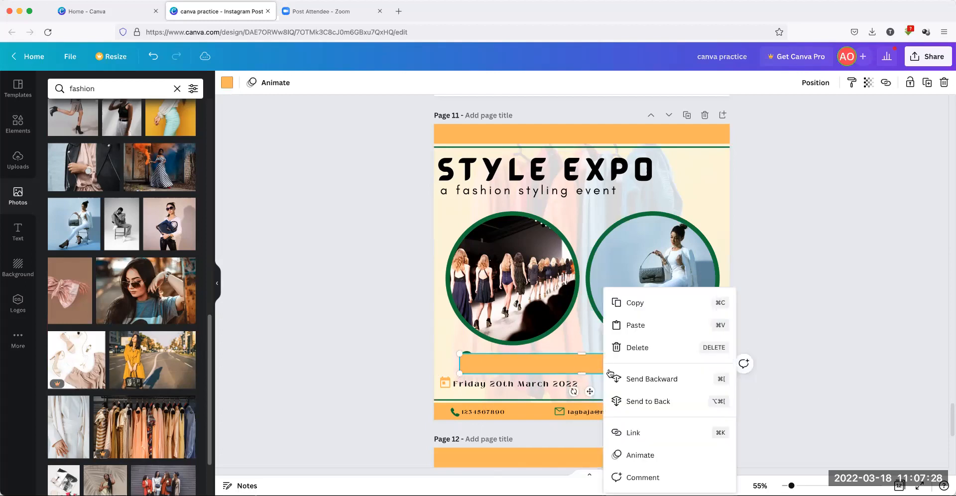
click(636, 402)
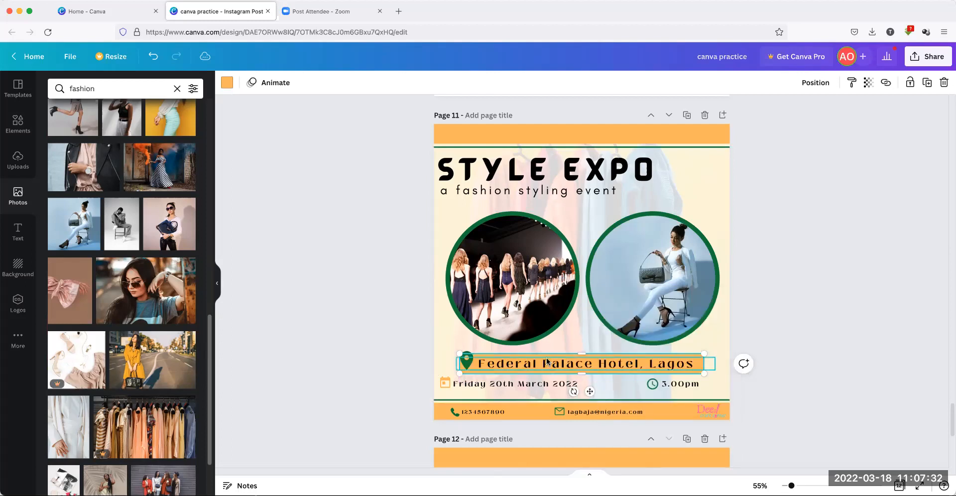
click(361, 342)
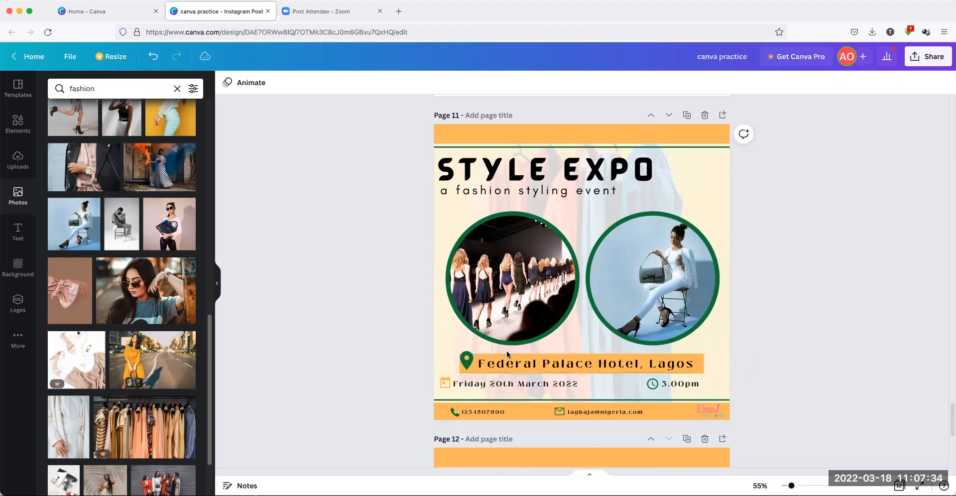
Widen the venue text box and raise the location pin in line with the text
click(519, 352)
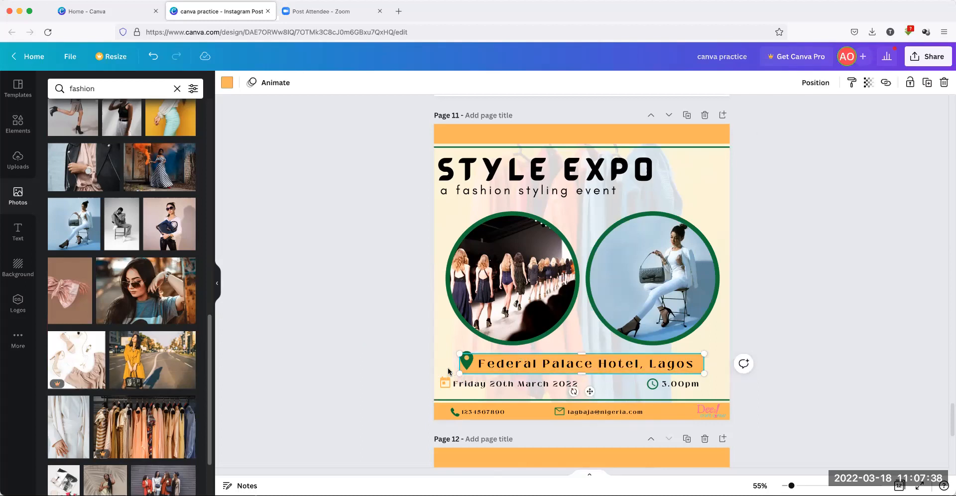
drag(458, 363, 452, 362)
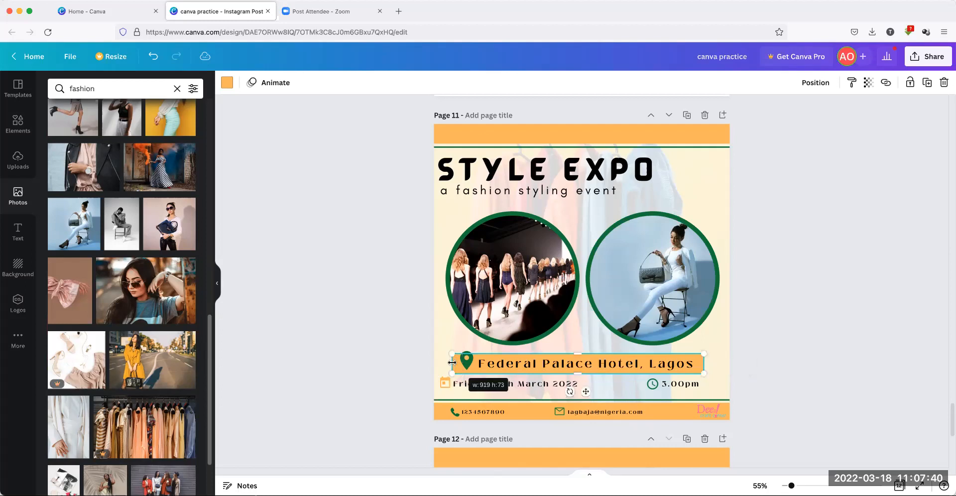
drag(588, 392, 593, 393)
click(393, 317)
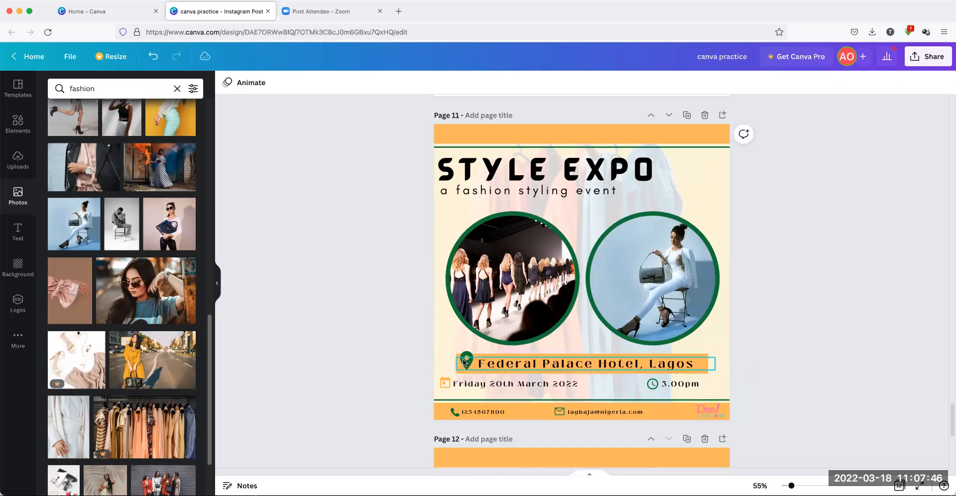
drag(463, 361, 464, 359)
click(354, 336)
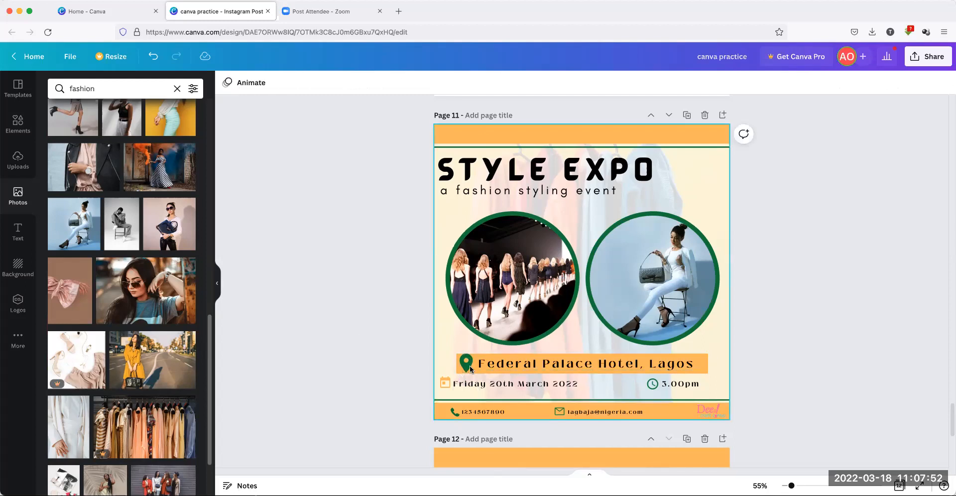
Make the 'Federal Palace Hotel, Lagos' text dark green
click(498, 363)
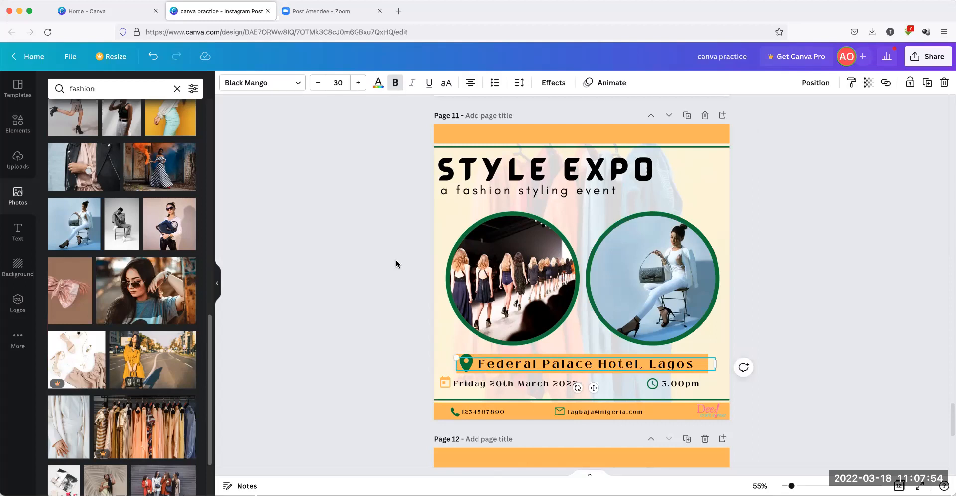
click(379, 84)
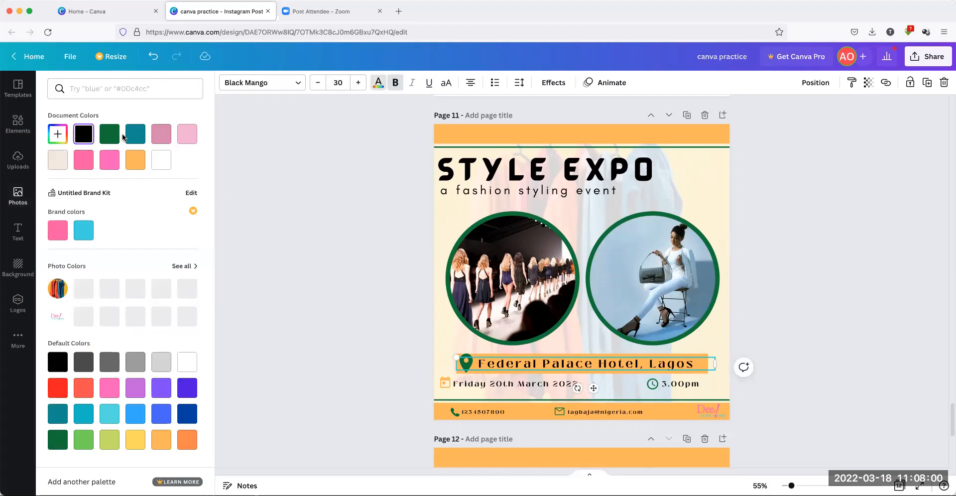
click(162, 160)
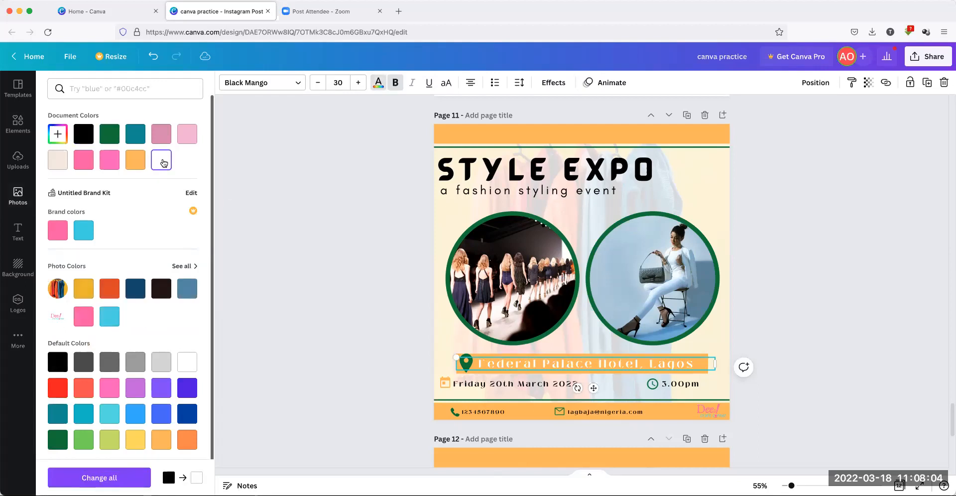
click(109, 137)
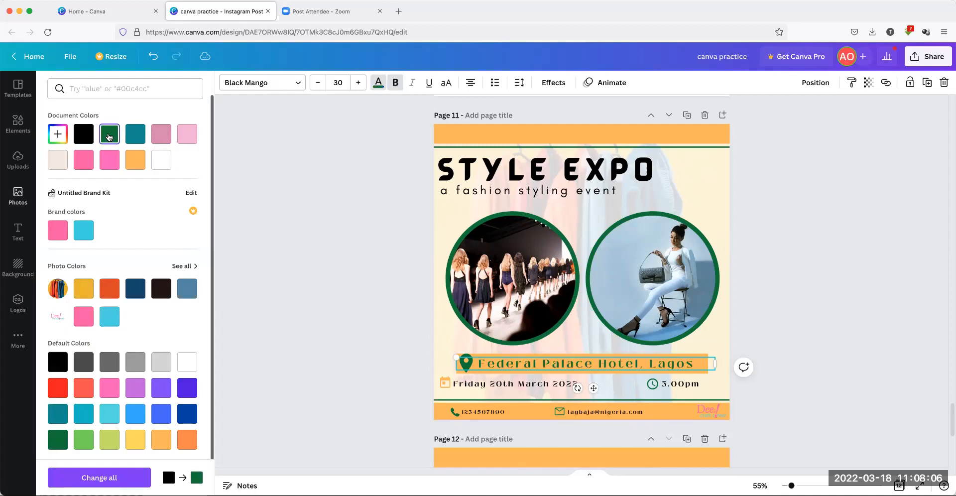
click(391, 352)
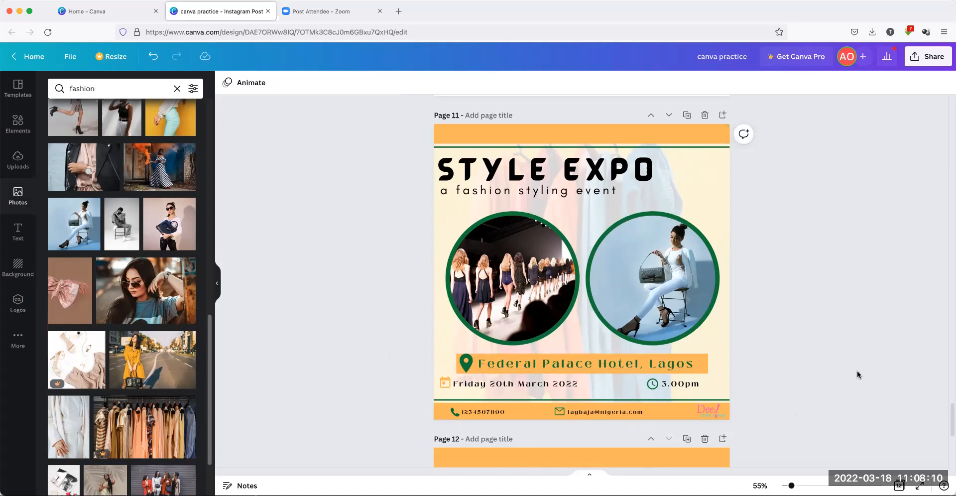
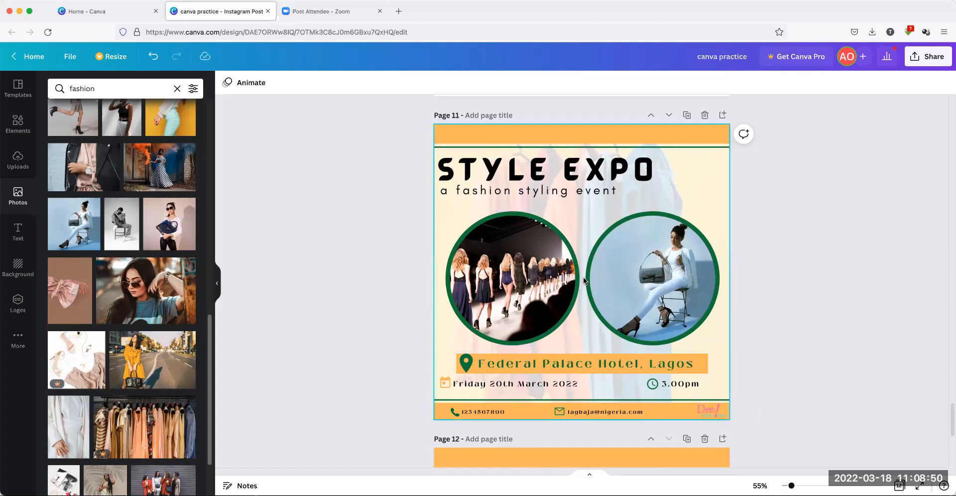
Deselect the venue location text and show the Elements library in the side panel
click(662, 357)
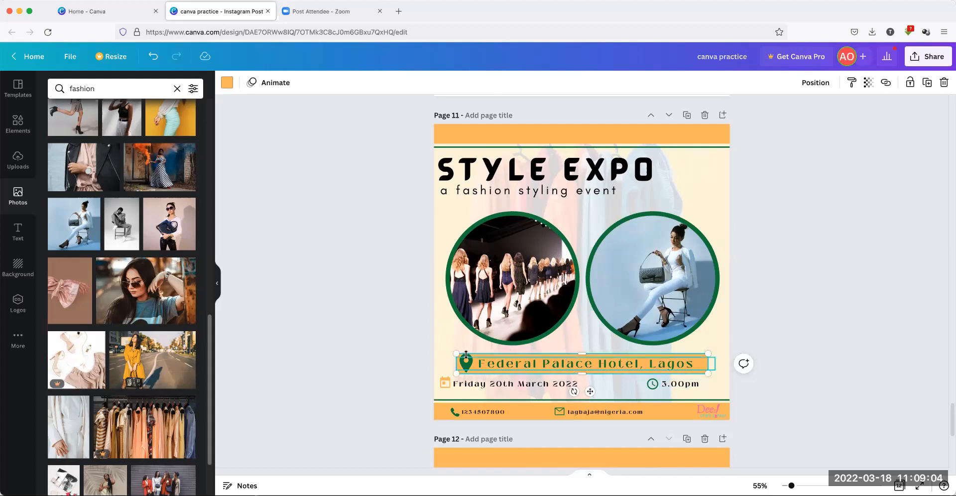
click(334, 289)
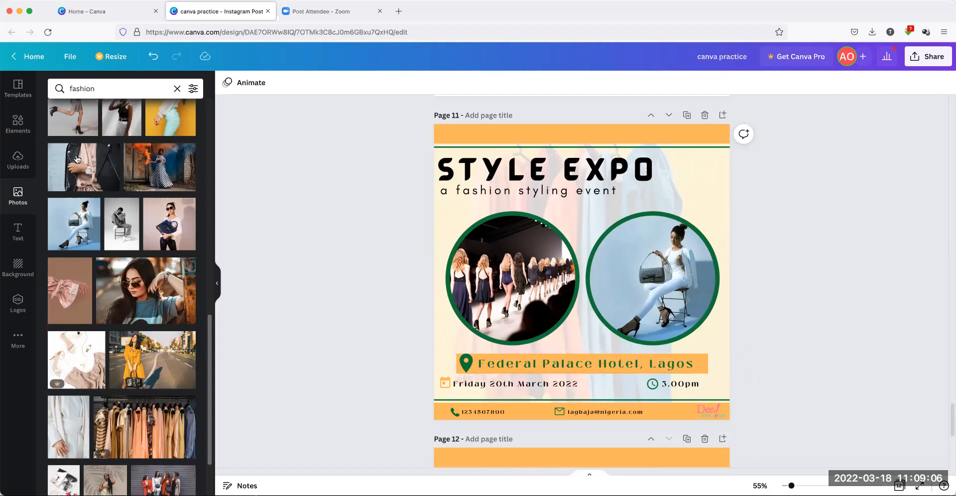
click(28, 127)
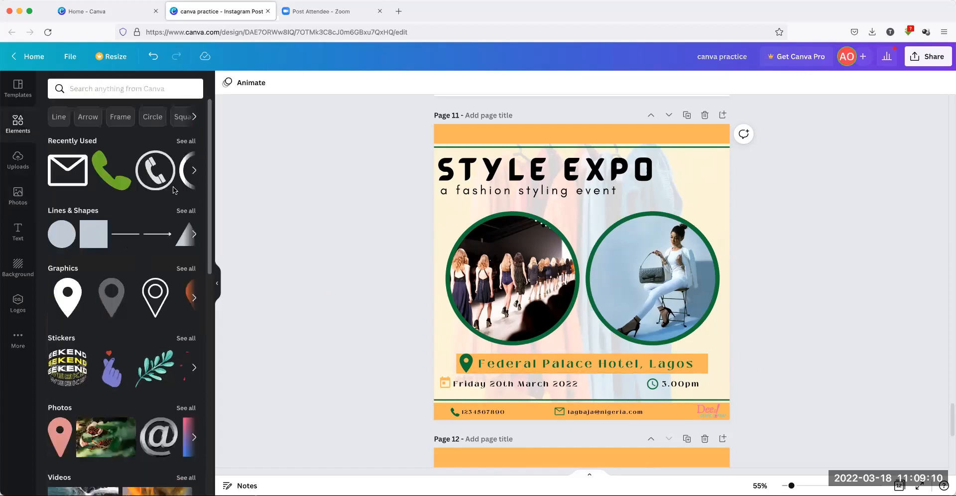
Browse the full Lines & Shapes collection and inspect the heart shape's options
scroll(148, 248, down, 1)
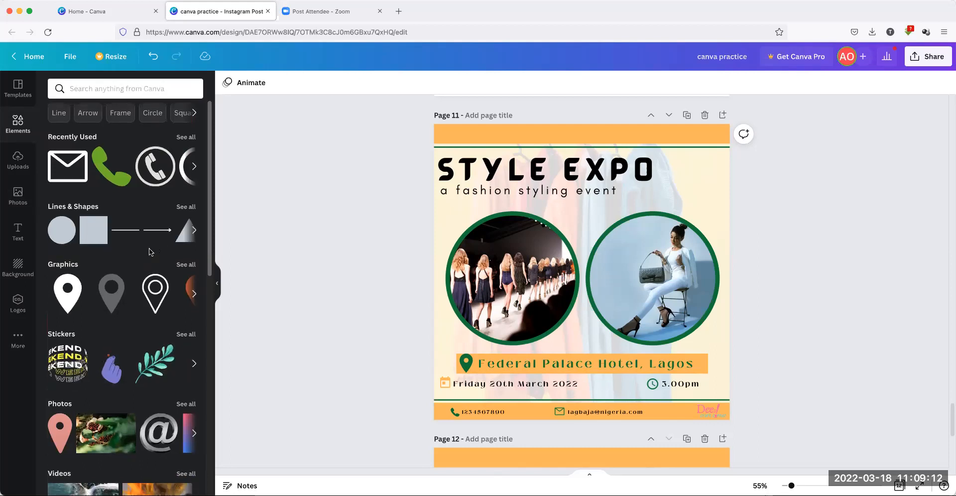
scroll(148, 248, down, 1)
click(183, 180)
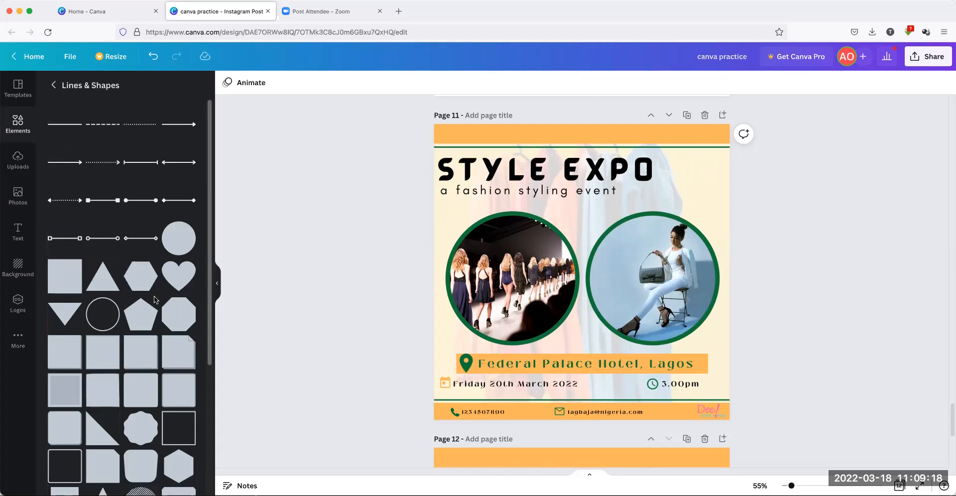
mouse_move(174, 275)
scroll(174, 275, down, 2)
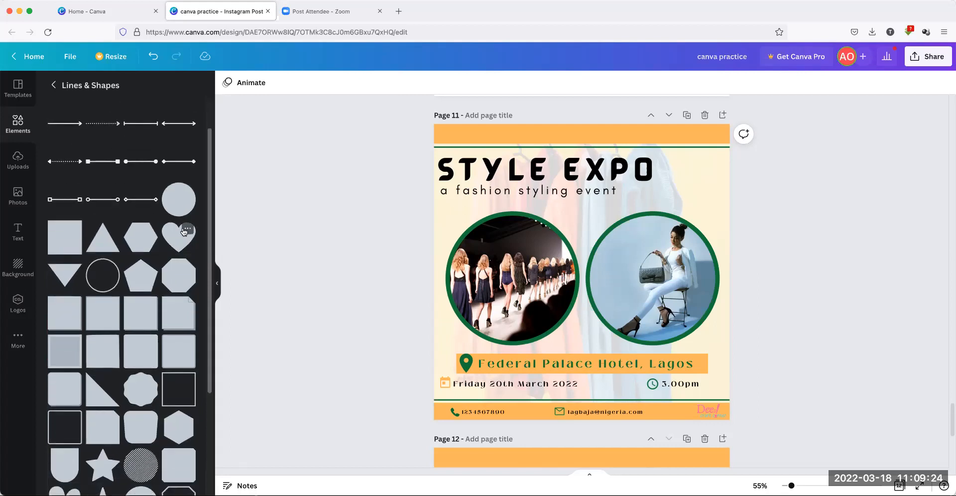
click(187, 229)
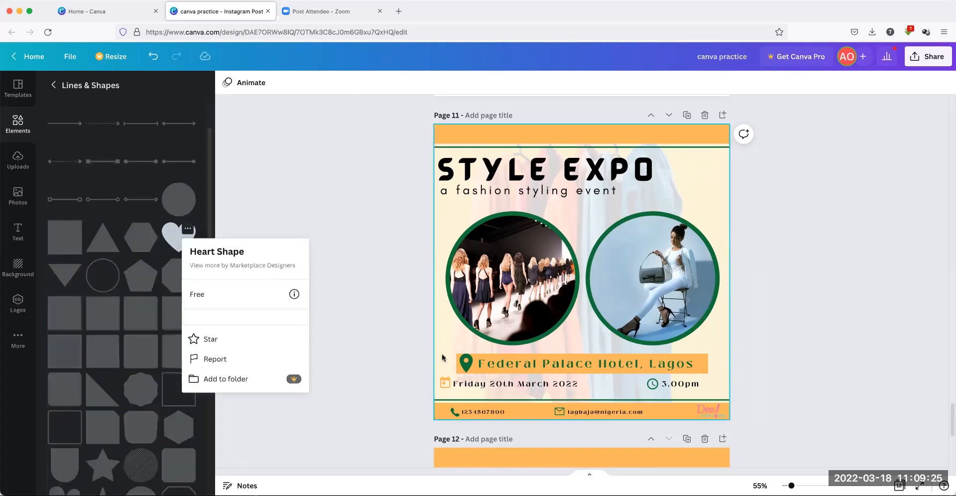
click(304, 221)
Try a small heart shape at the Lagos banner's right end, then delete it
click(176, 235)
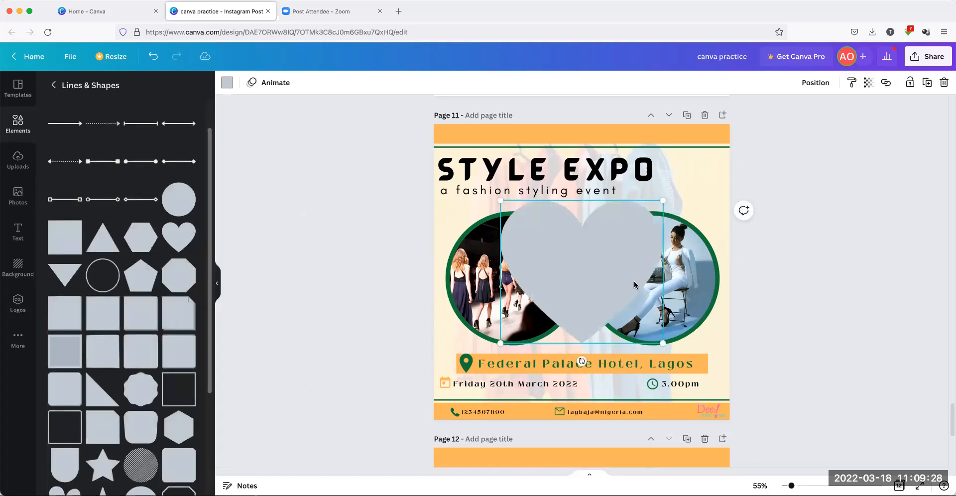
drag(498, 199, 708, 352)
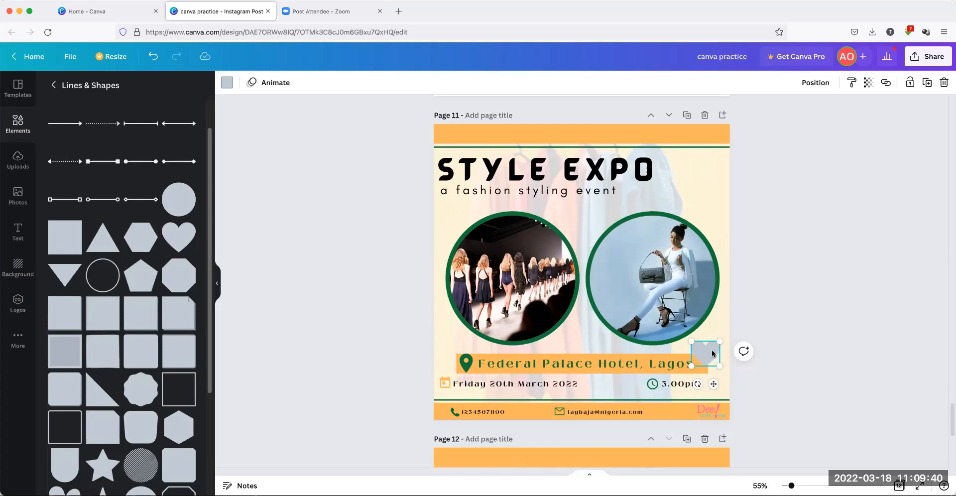
drag(712, 354, 715, 363)
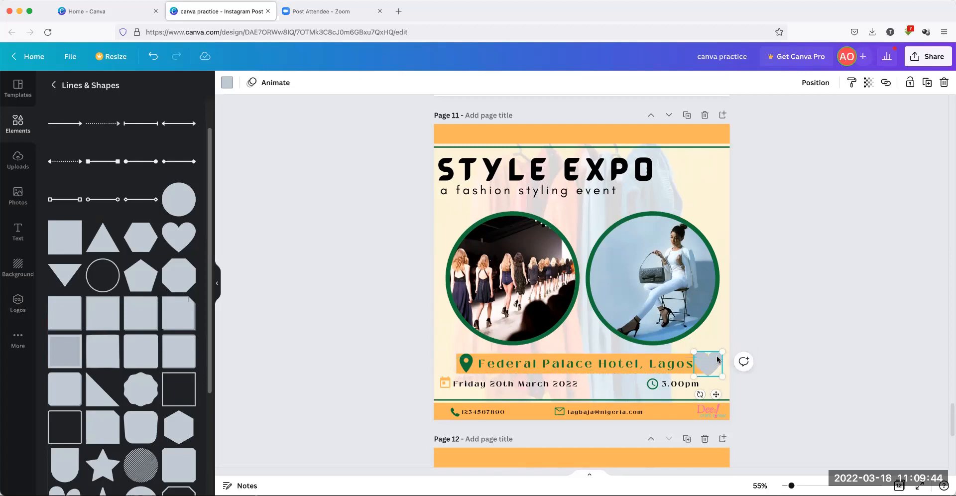
right_click(714, 364)
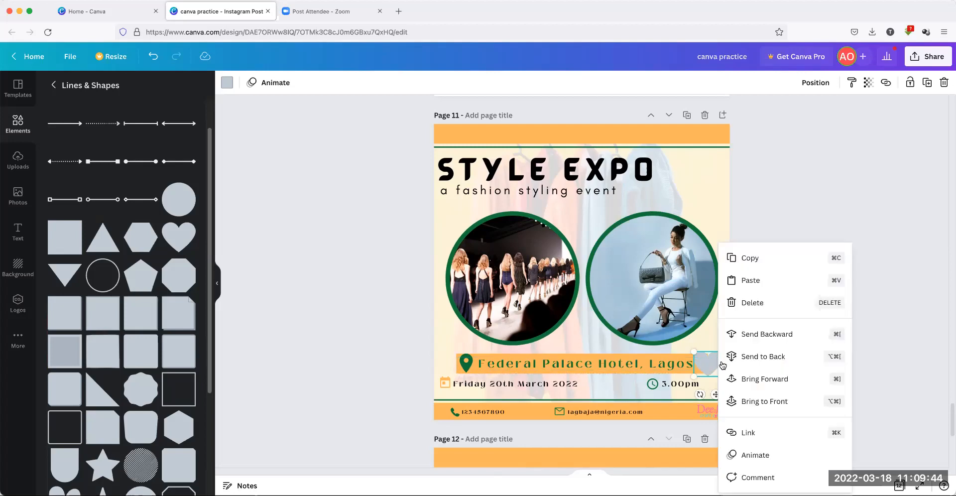
click(752, 302)
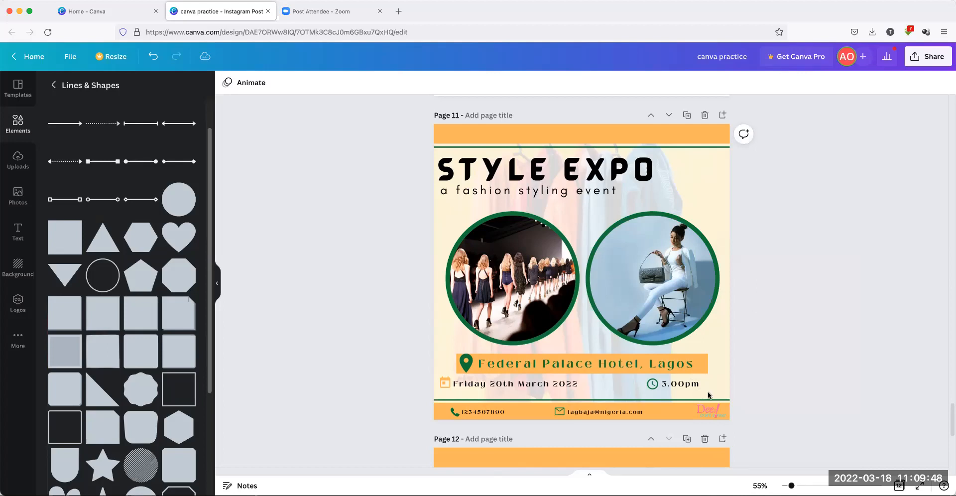
Try selecting the calendar icon, date text, clock icon and 3.00pm time together
click(444, 384)
click(491, 386)
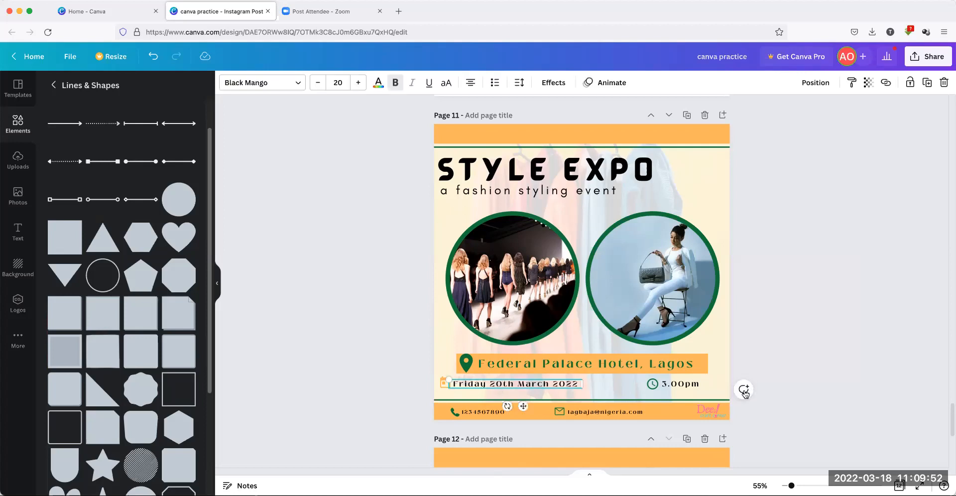
click(652, 385)
click(673, 386)
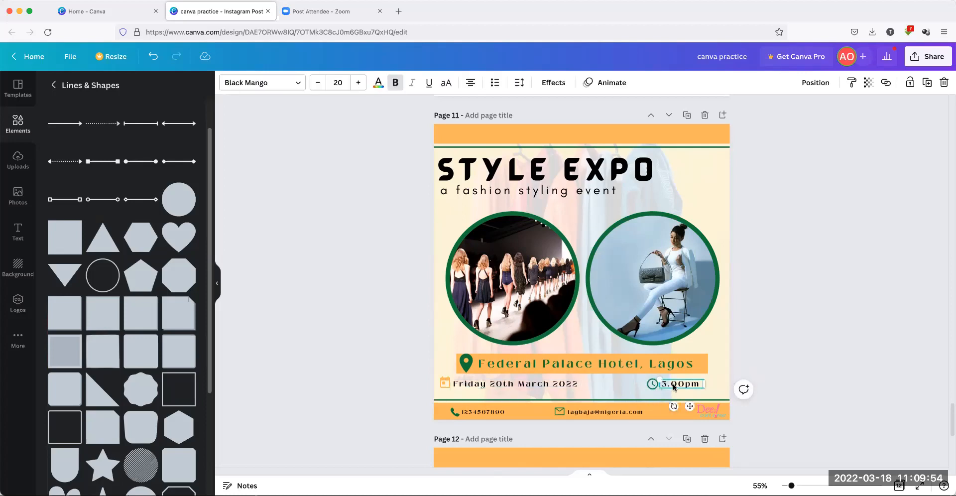
click(829, 337)
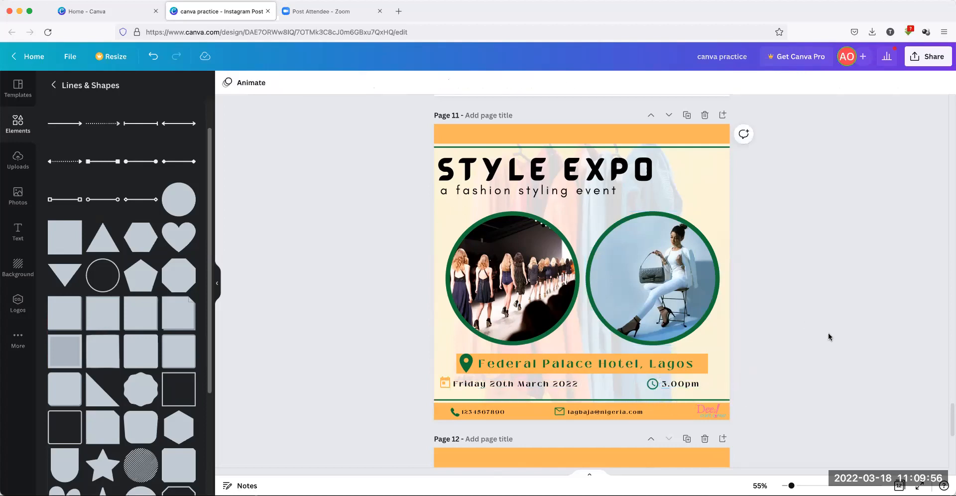
click(442, 383)
click(475, 384)
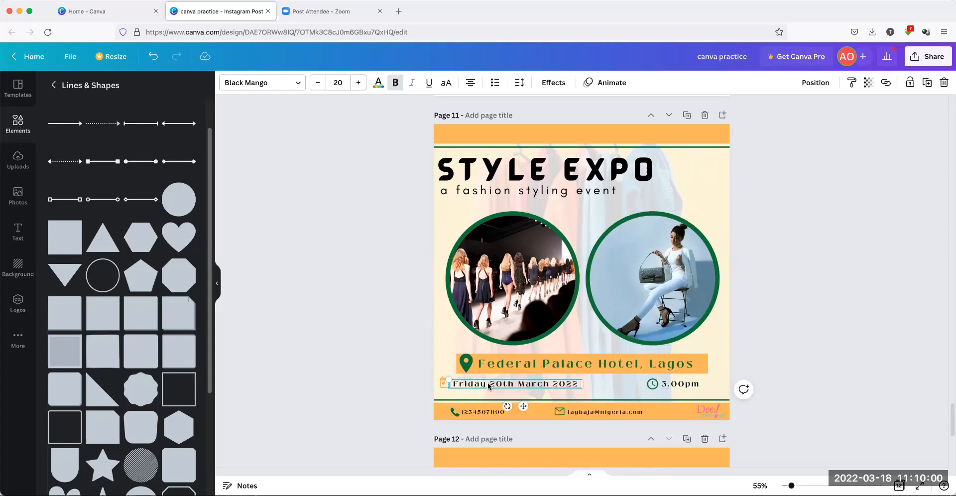
click(354, 363)
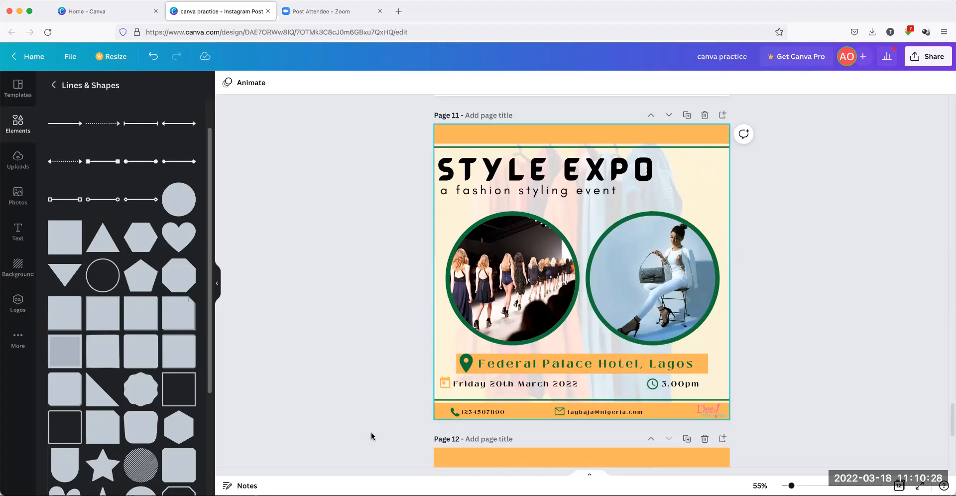
Multi-select the calendar icon, Friday 20th March 2022 date, clock icon and 3.00pm time, and nudge them down twice
click(443, 384)
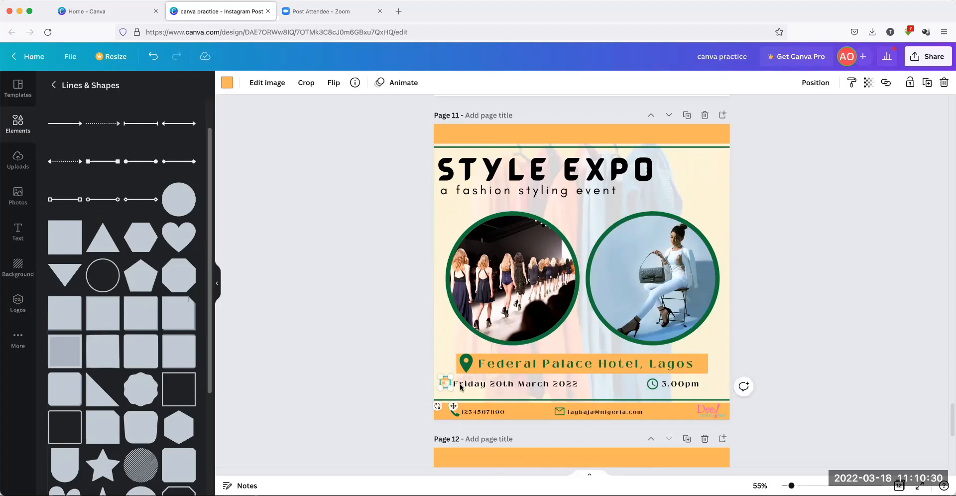
shift+click(479, 389)
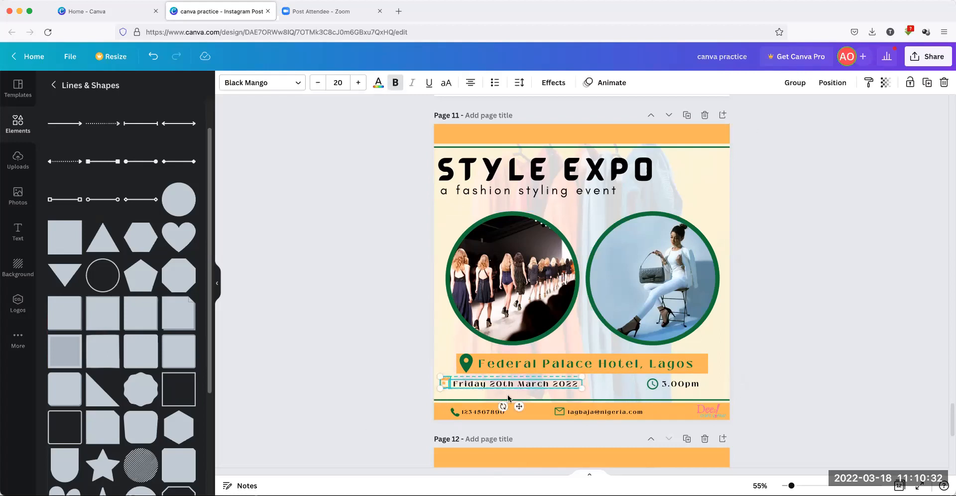
shift+click(652, 384)
shift+click(681, 384)
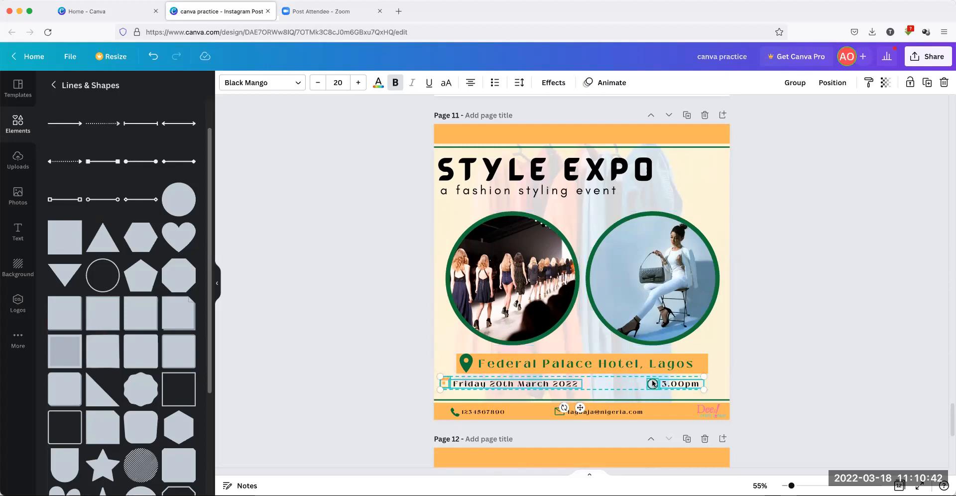
click(358, 342)
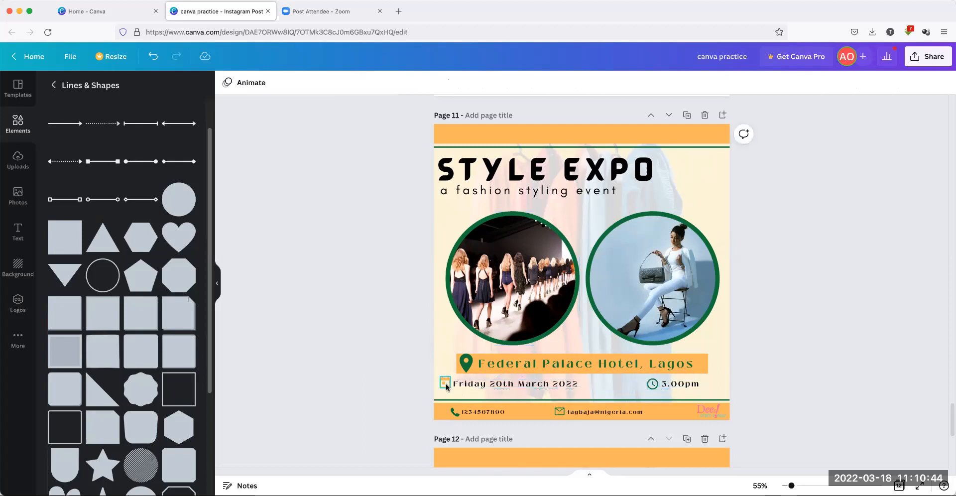
click(444, 384)
shift+click(516, 384)
shift+click(652, 384)
shift+click(680, 384)
key(Down)
key(Down)
key(Down)
key(Down)
key(Down)
key(Down)
key(Down)
key(Down)
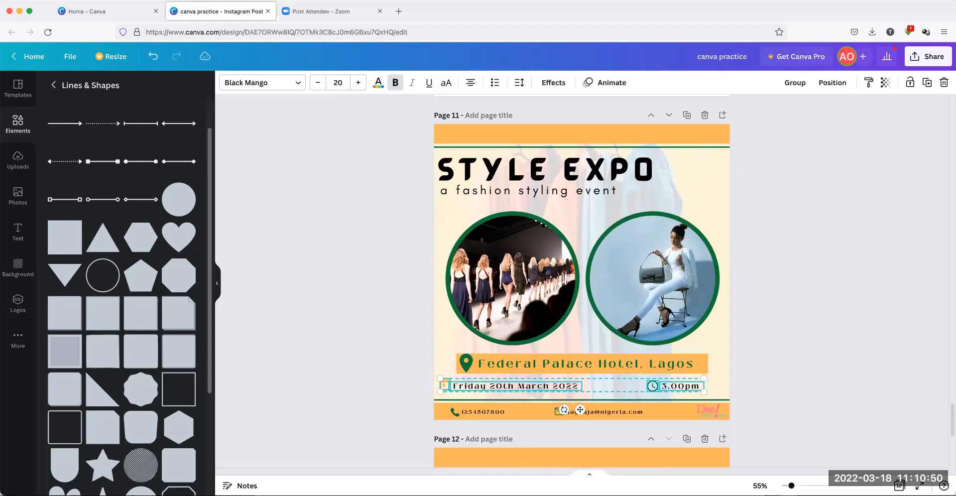
key(Down)
key(Down)
key(Down)
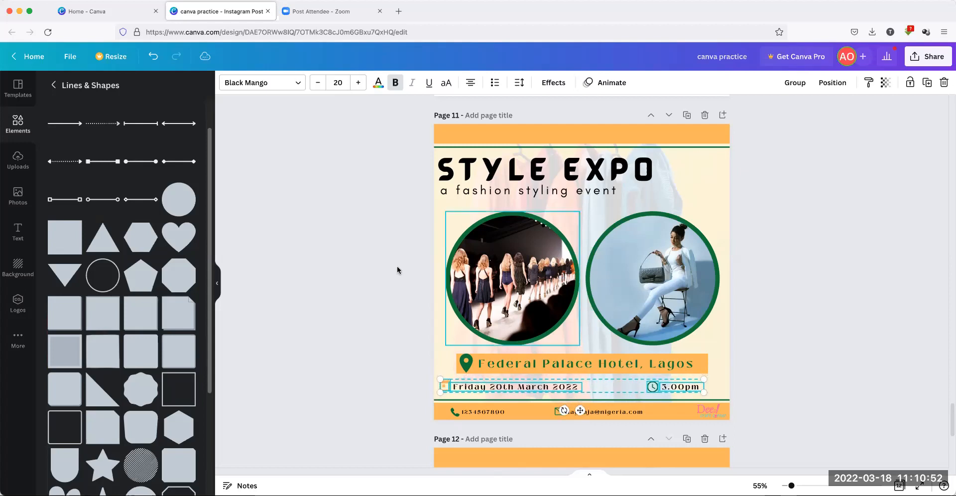
Nudge the Federal Palace Hotel location line down slightly
click(350, 309)
click(470, 358)
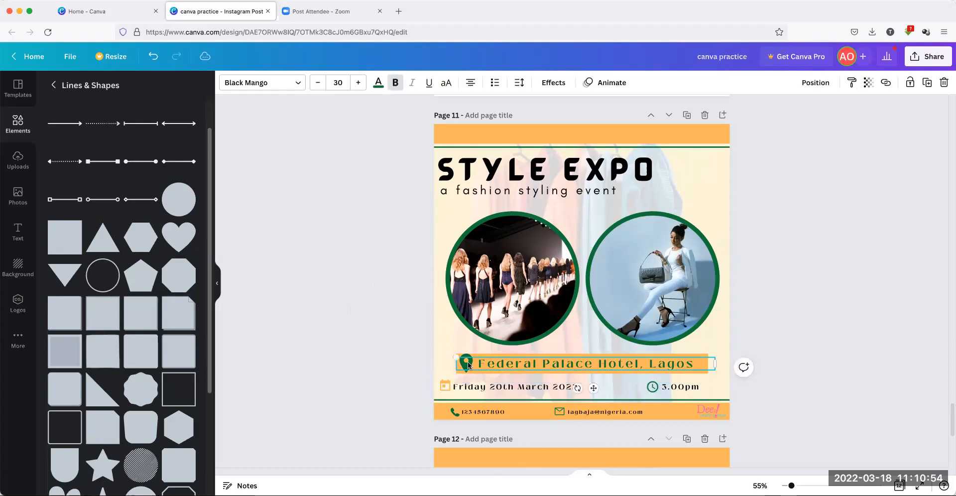
click(468, 359)
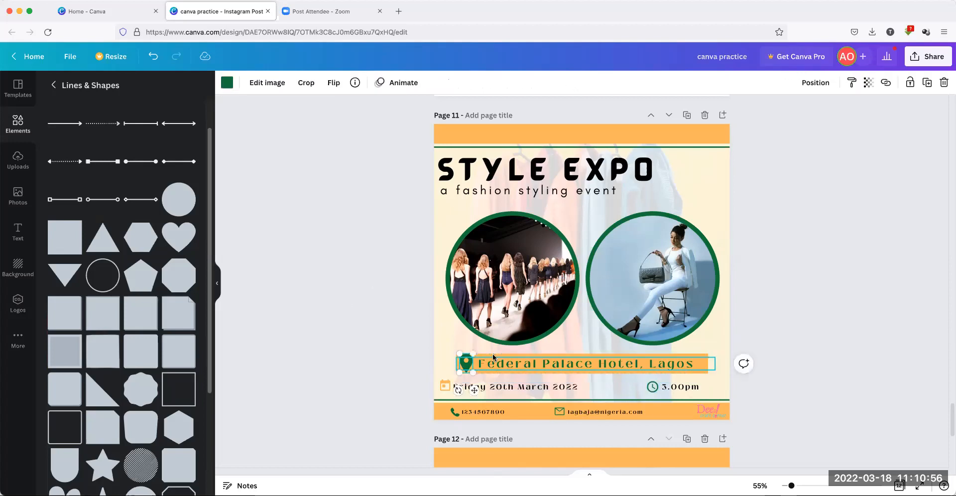
click(349, 331)
click(517, 365)
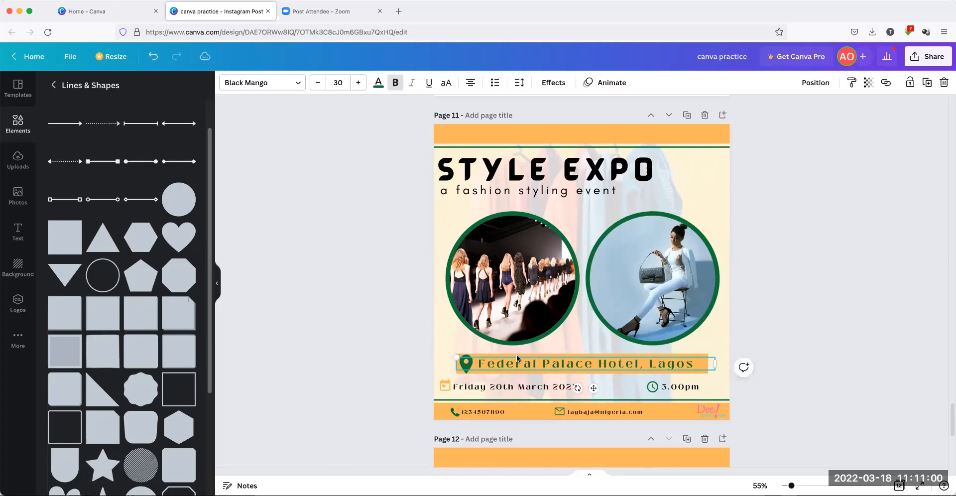
key(Down)
key(Down)
key(Down)
key(Down)
key(Down)
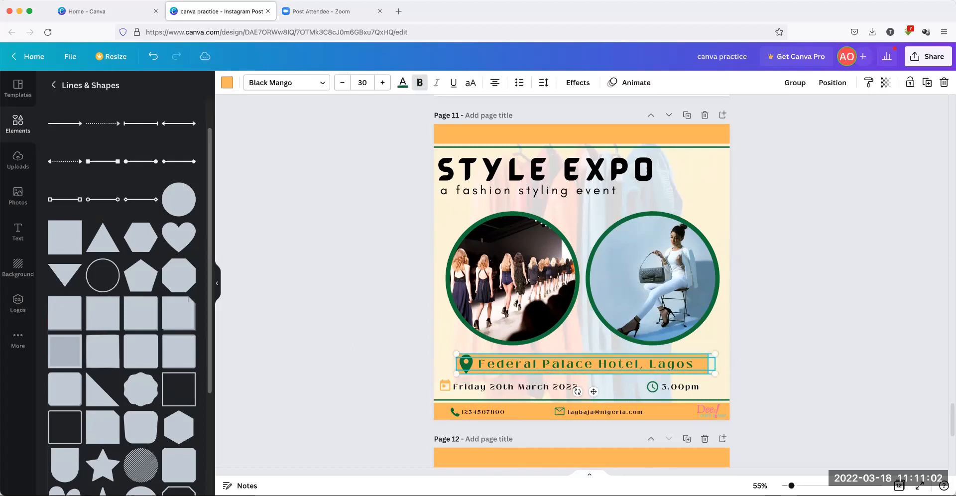
click(354, 305)
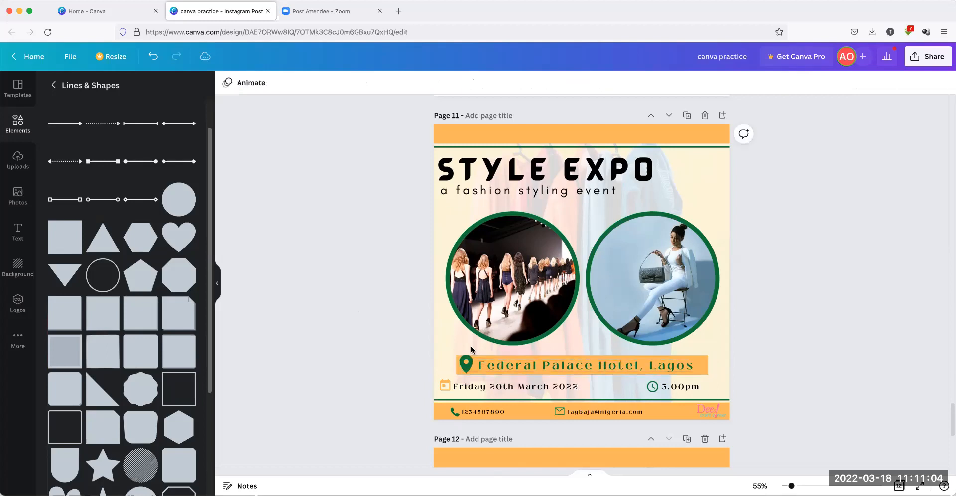
Delete the orange bar behind the venue text, lower the text, and align the pin beside it
click(585, 357)
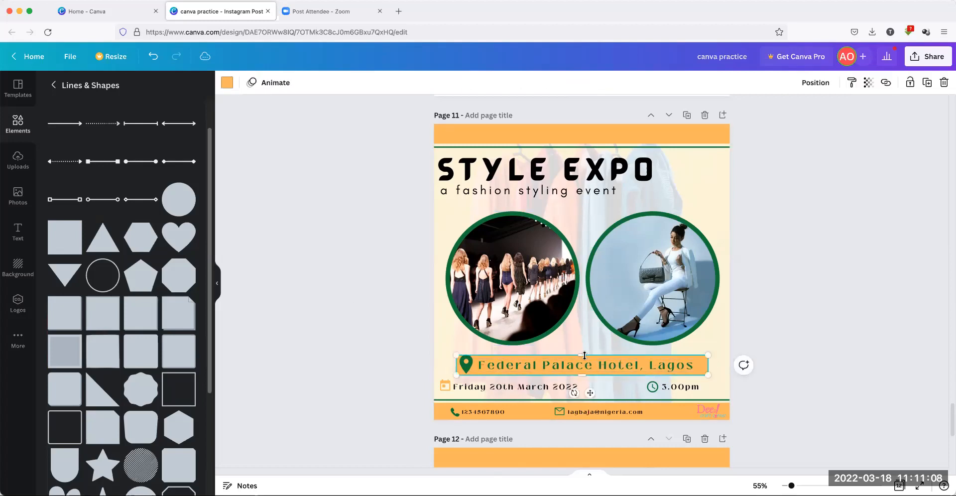
key(Delete)
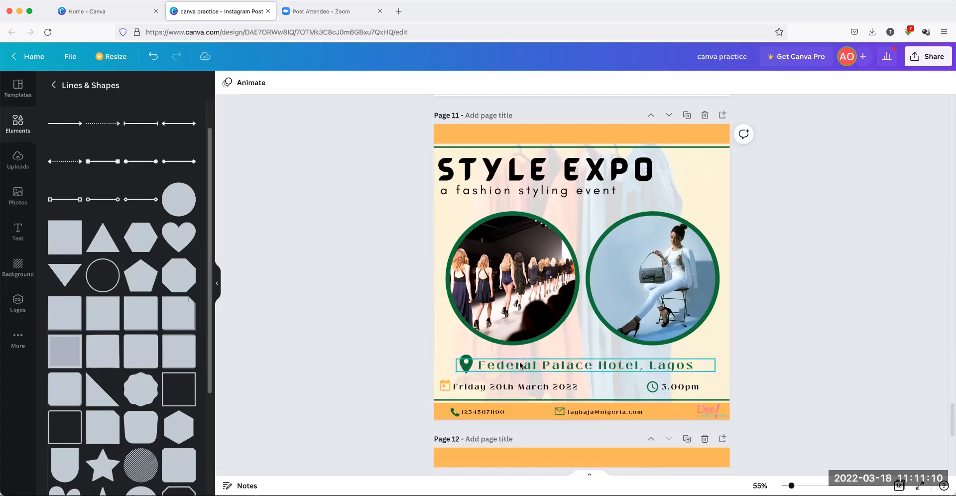
click(584, 371)
key(Down)
key(Down)
key(Down)
key(Down)
key(Down)
key(Down)
key(Down)
key(Down)
key(Down)
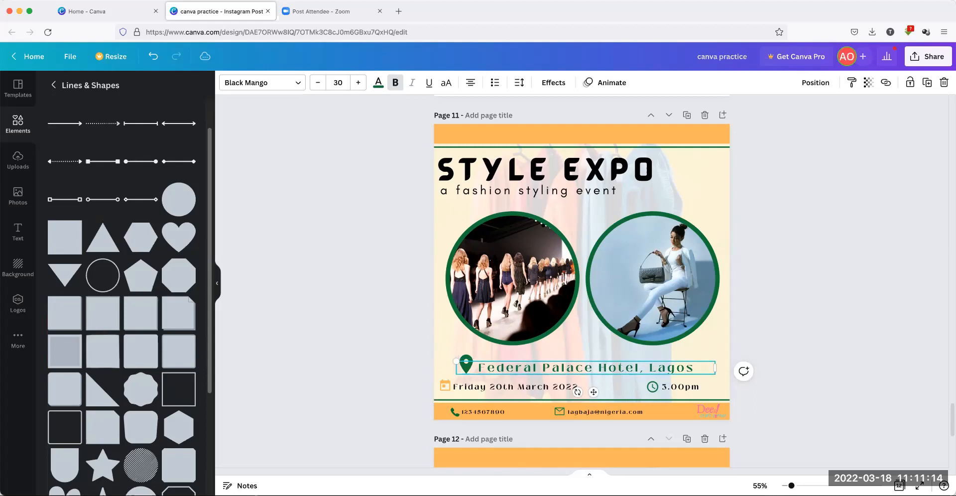
click(477, 357)
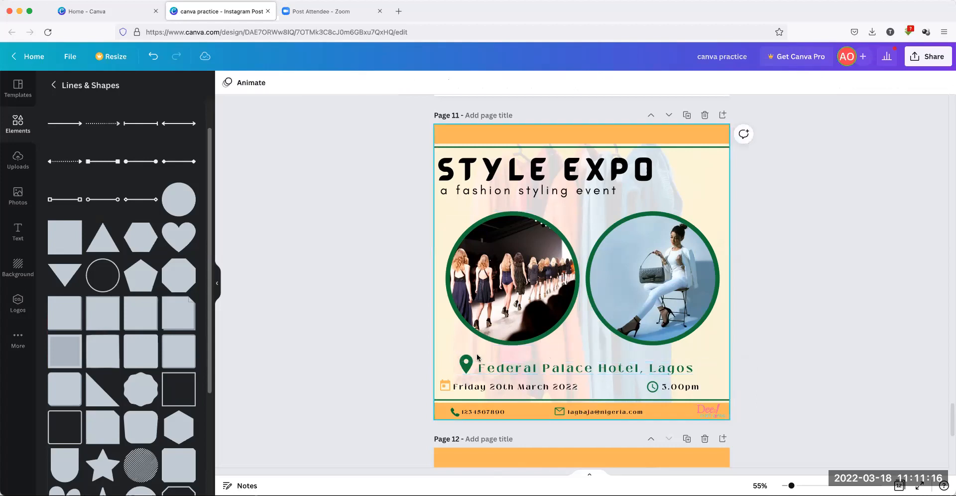
mouse_move(468, 362)
mouse_down()
mouse_move(590, 342)
mouse_move(470, 359)
mouse_up()
click(371, 353)
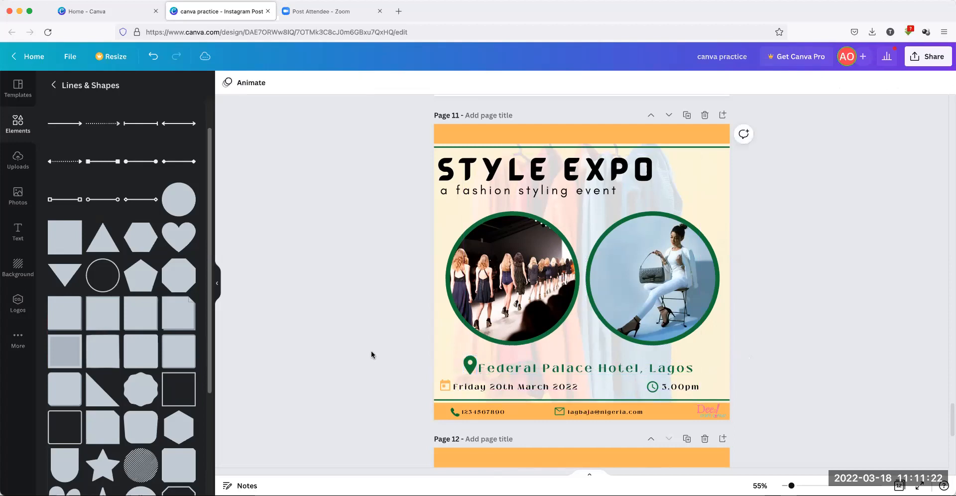
Recolour the location pin beside the venue line with the orange document colour
click(468, 362)
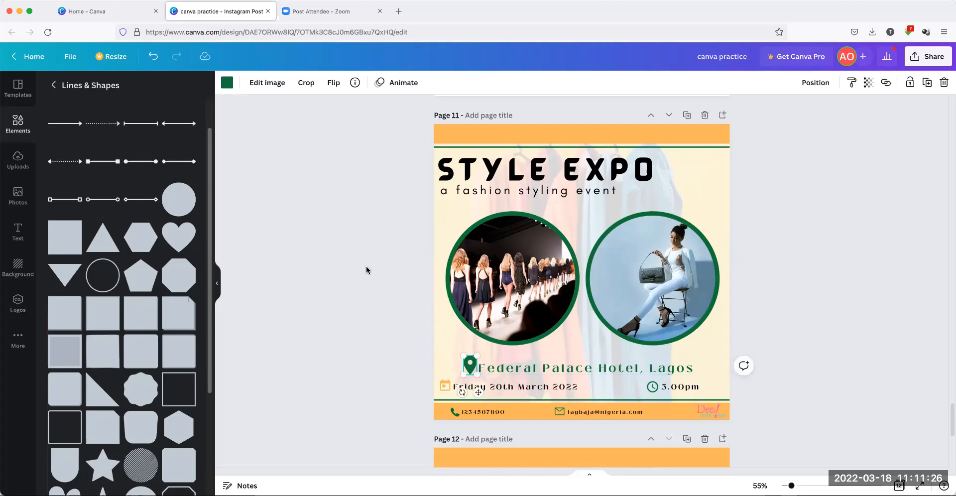
click(226, 83)
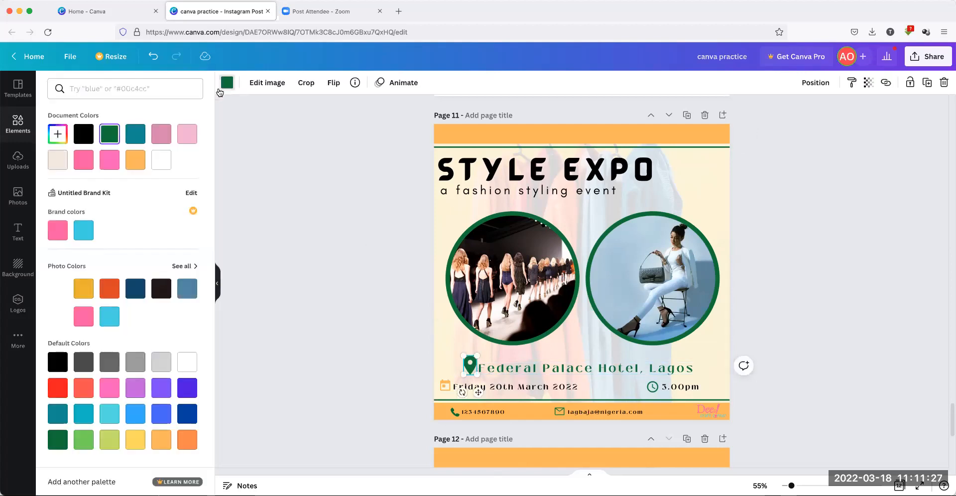
click(135, 159)
click(309, 239)
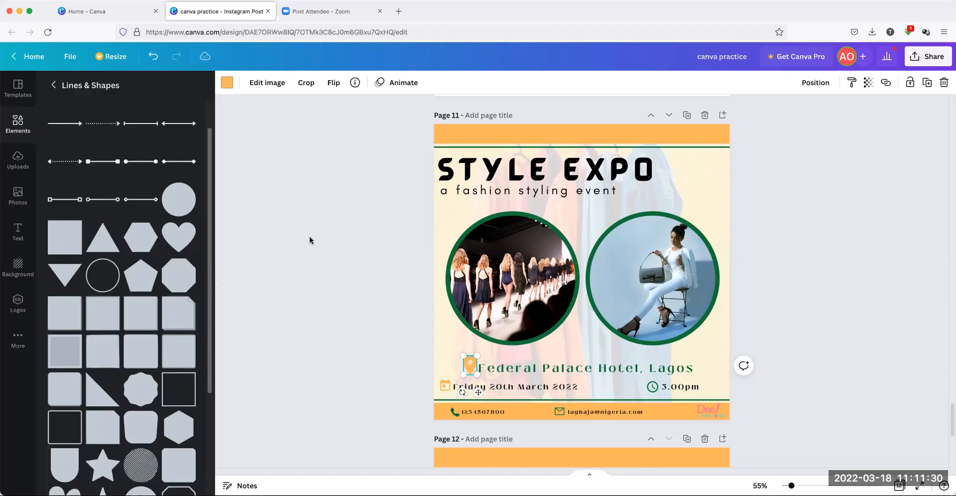
click(585, 371)
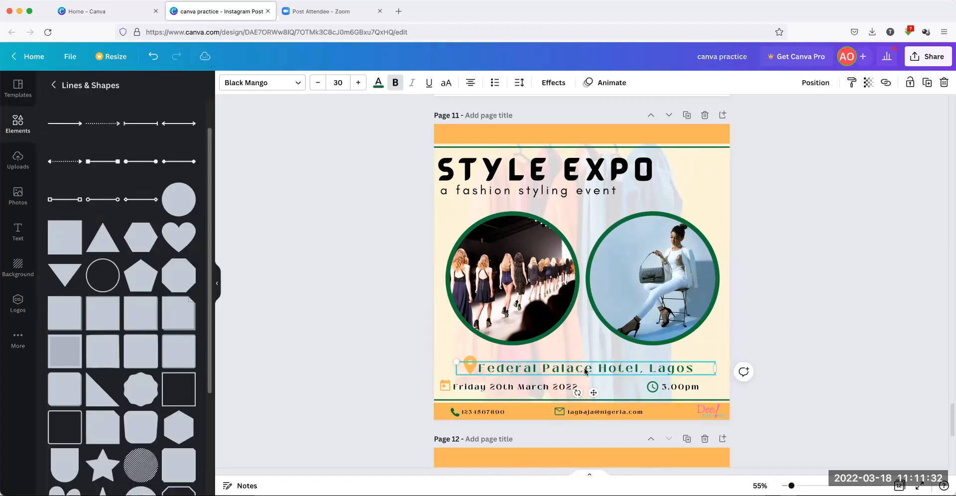
click(807, 355)
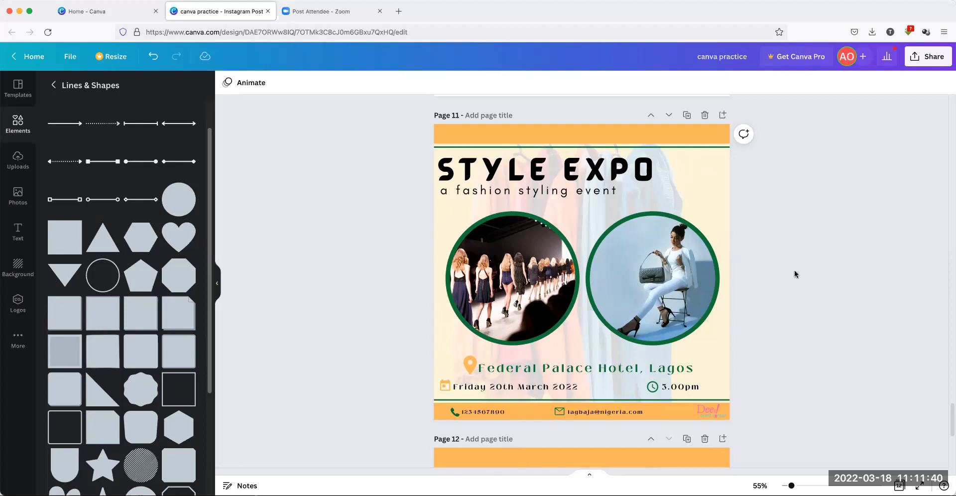
Delete the CAR EXPO page, add a blank page after STYLE EXPO, and return to fashion photos
scroll(796, 274, down, 5)
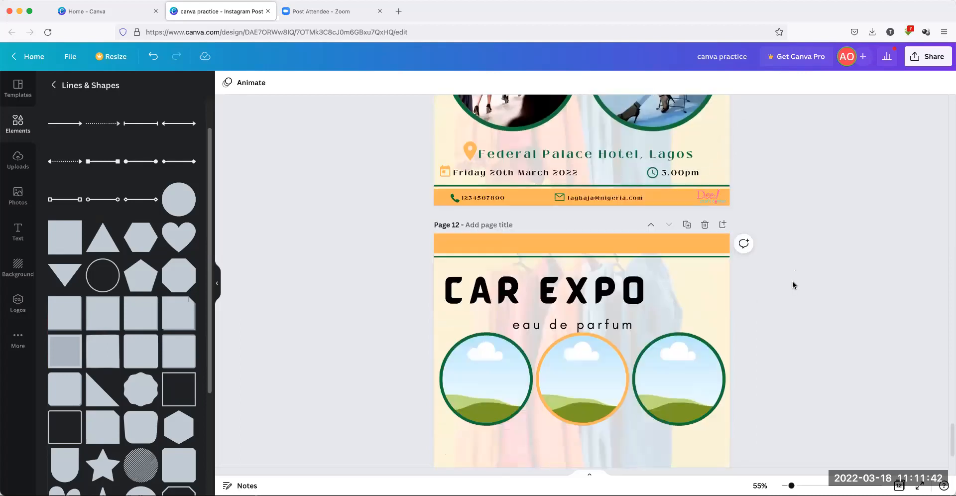
click(704, 225)
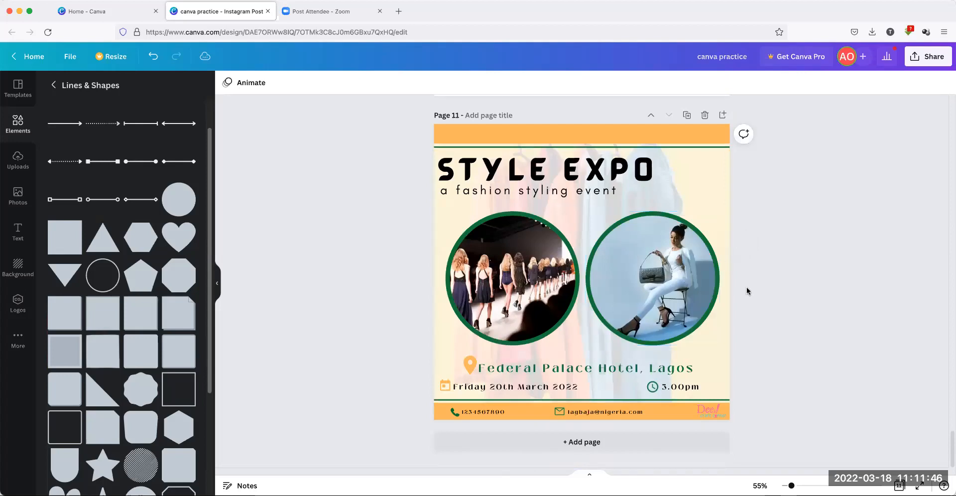
click(722, 115)
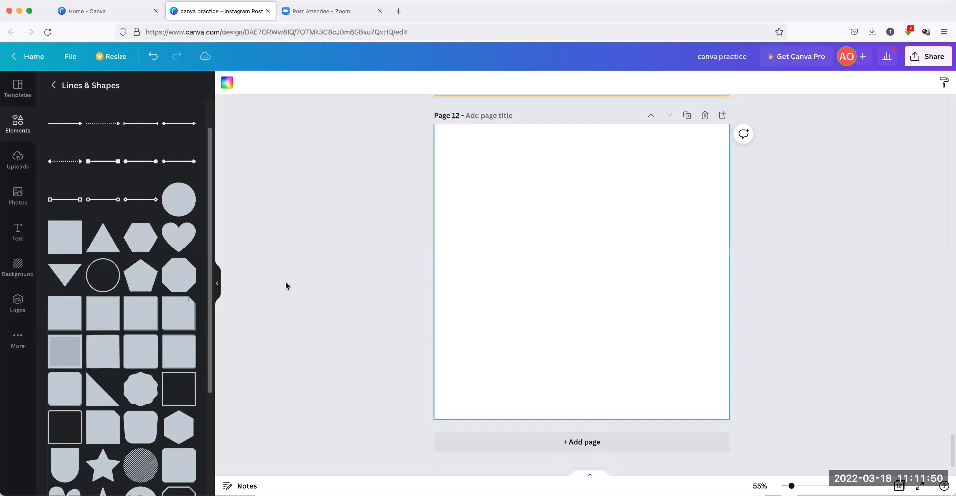
click(16, 196)
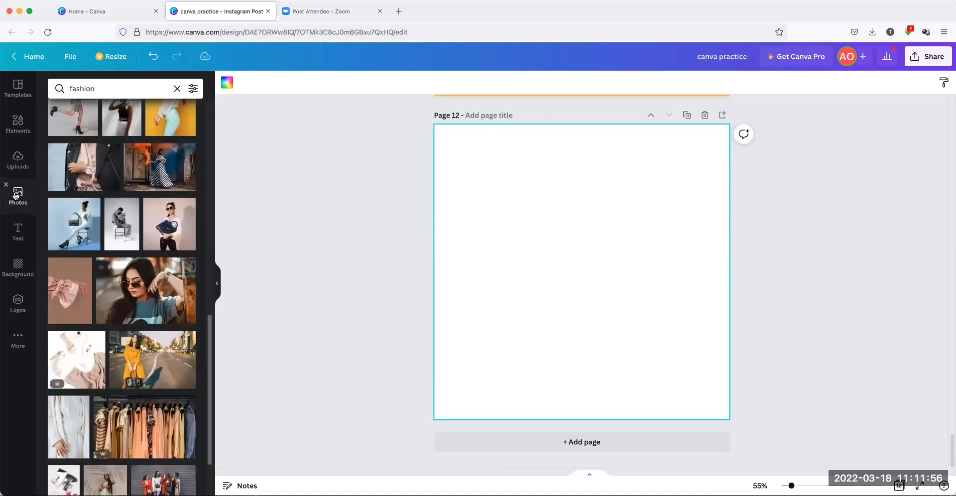
Set the seated woman in white with a grey handbag as Page 12's background photo
click(71, 232)
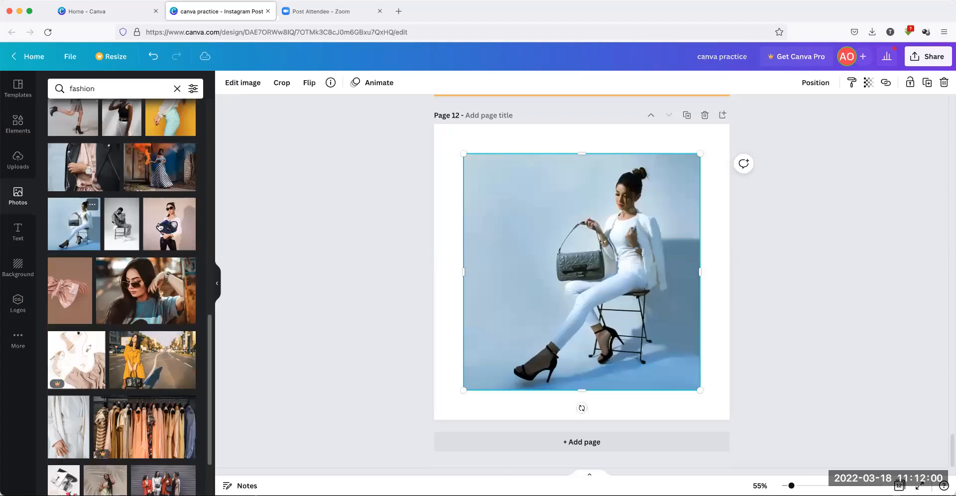
right_click(585, 198)
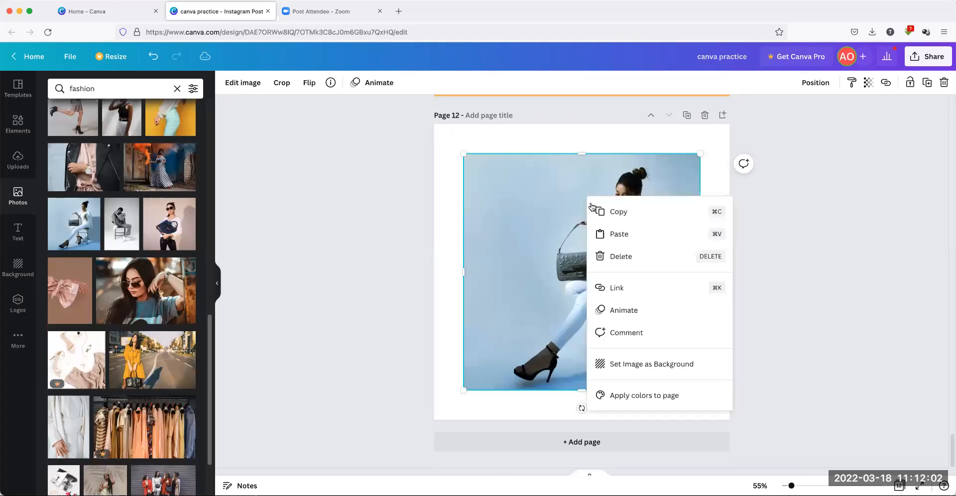
click(633, 363)
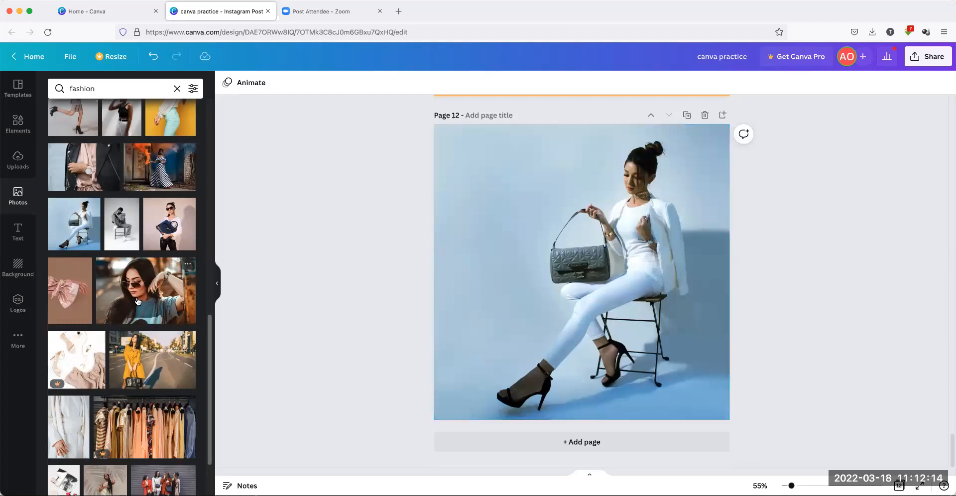
scroll(148, 310, down, 3)
scroll(148, 310, down, 7)
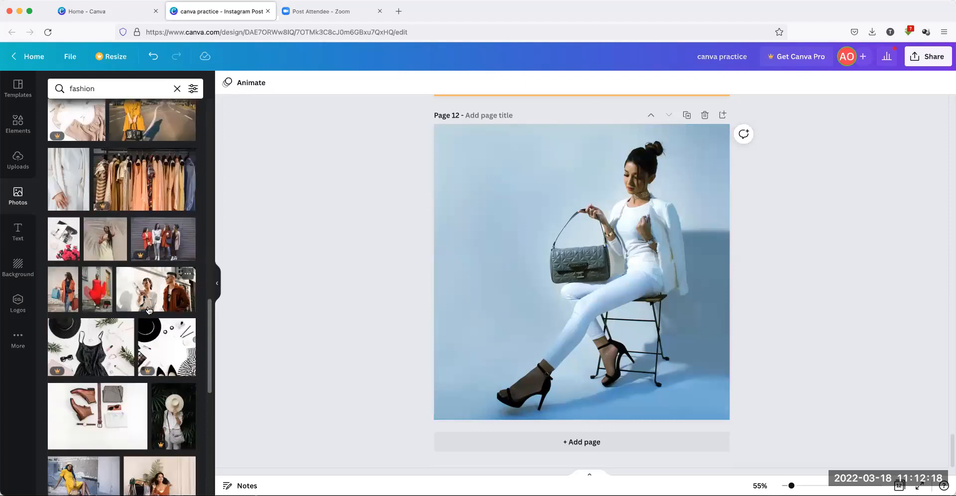
scroll(148, 310, down, 4)
scroll(149, 310, down, 2)
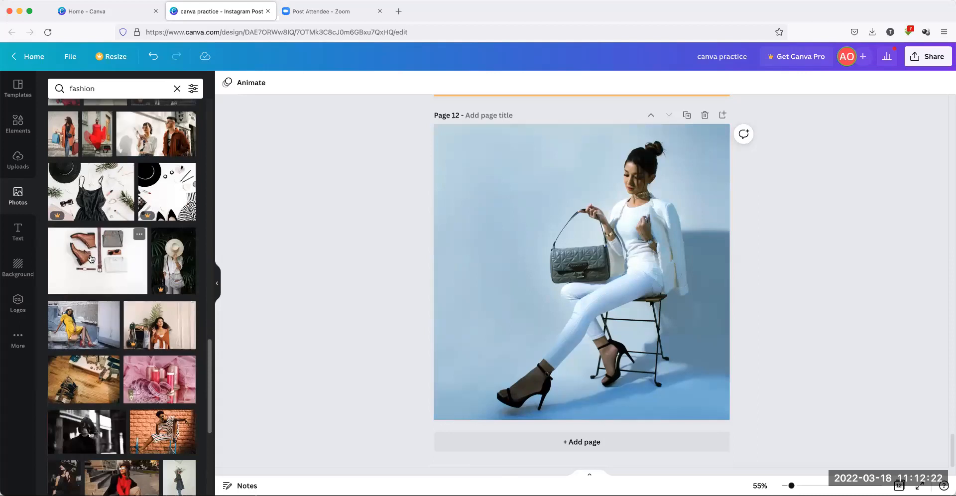
scroll(159, 354, down, 2)
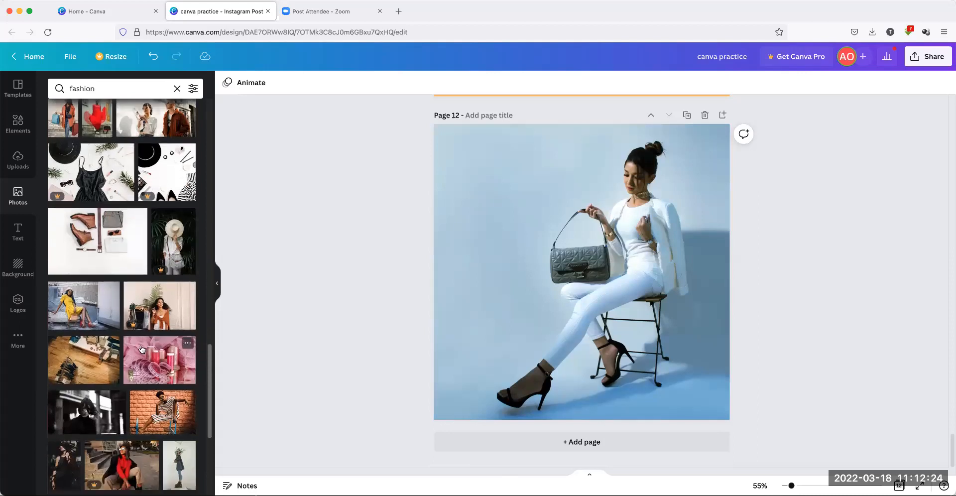
scroll(160, 351, down, 2)
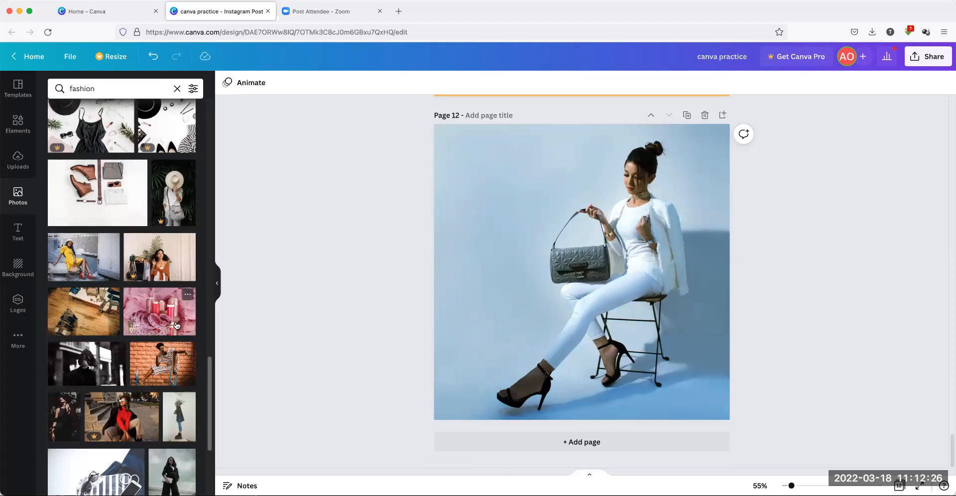
scroll(161, 347, down, 2)
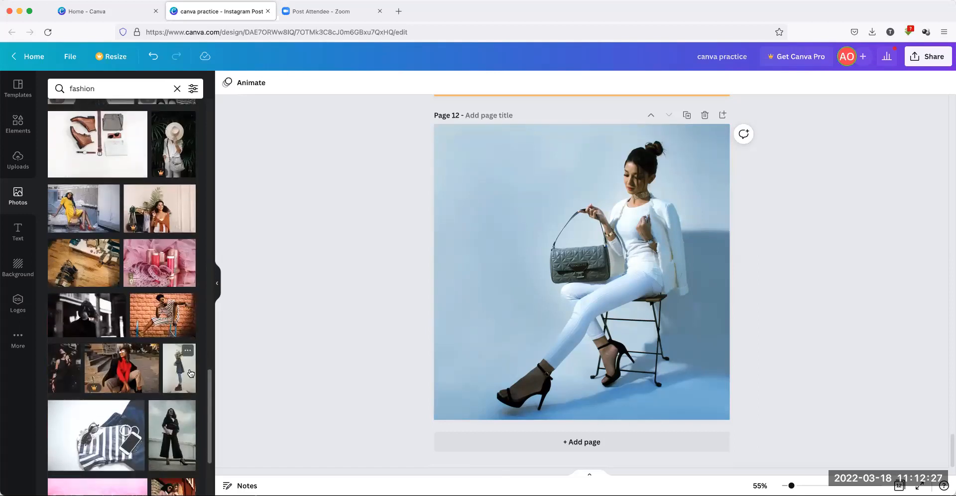
Replace Page 12's background with the striped-dress woman against the orange brick wall
click(162, 330)
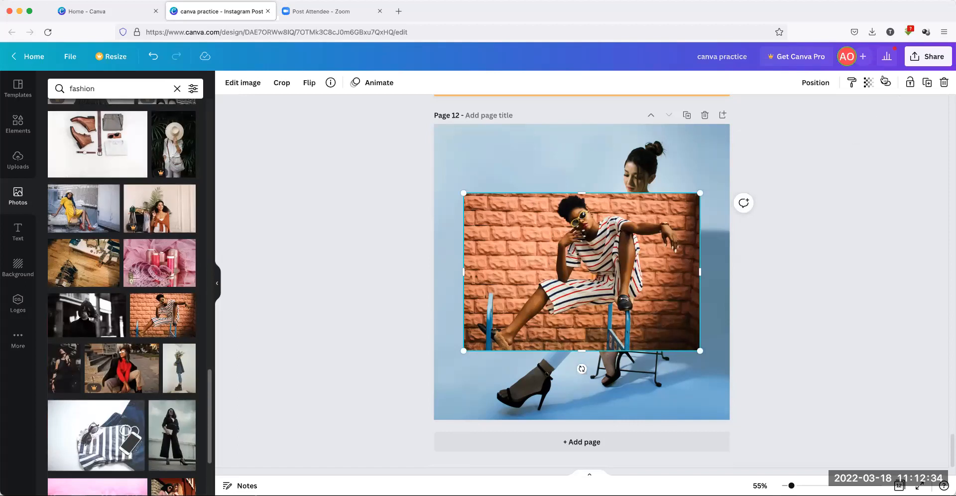
click(869, 83)
mouse_move(866, 126)
mouse_down()
mouse_move(810, 127)
mouse_move(874, 130)
mouse_move(782, 126)
mouse_move(870, 133)
mouse_up()
drag(529, 246, 544, 223)
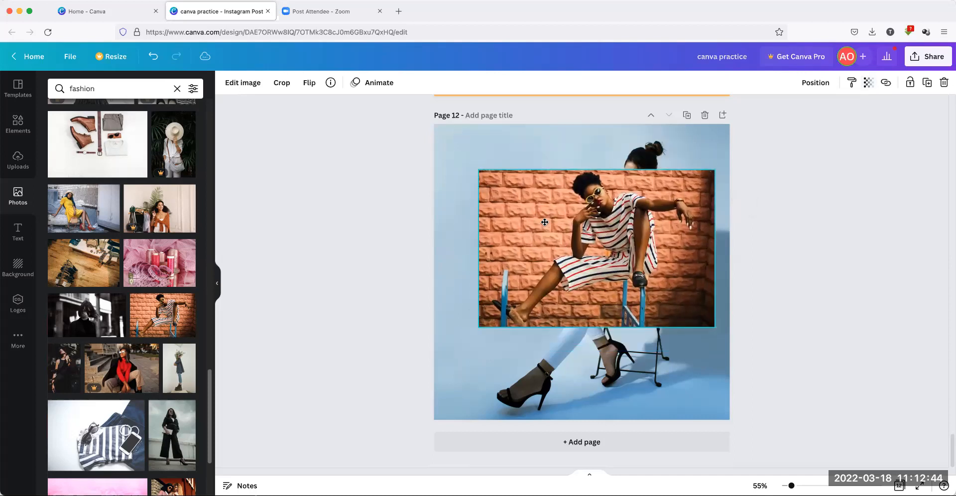
right_click(567, 228)
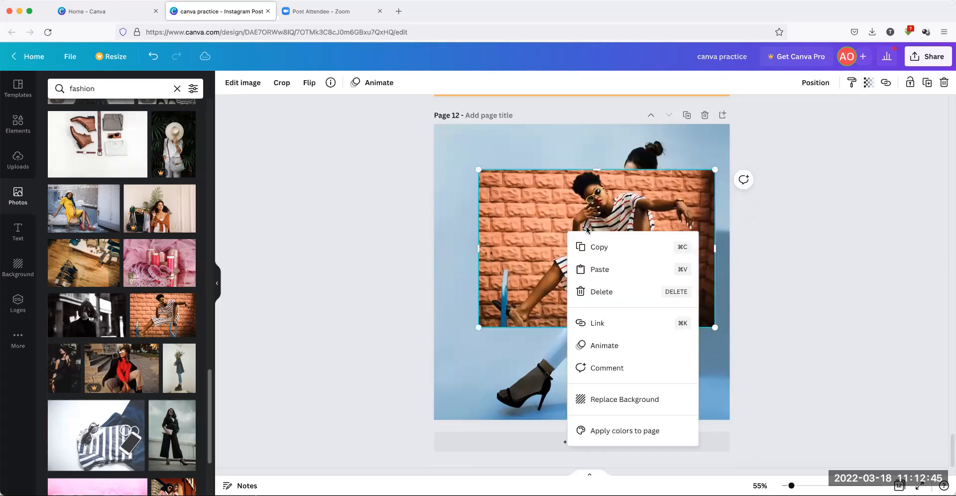
click(619, 399)
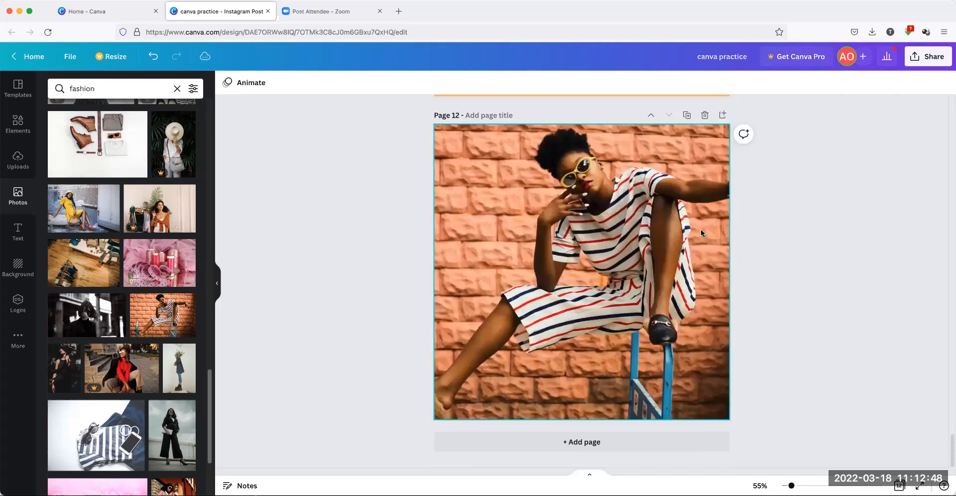
Lower the brick-wall background's transparency slider to a faint wash
click(704, 142)
click(904, 84)
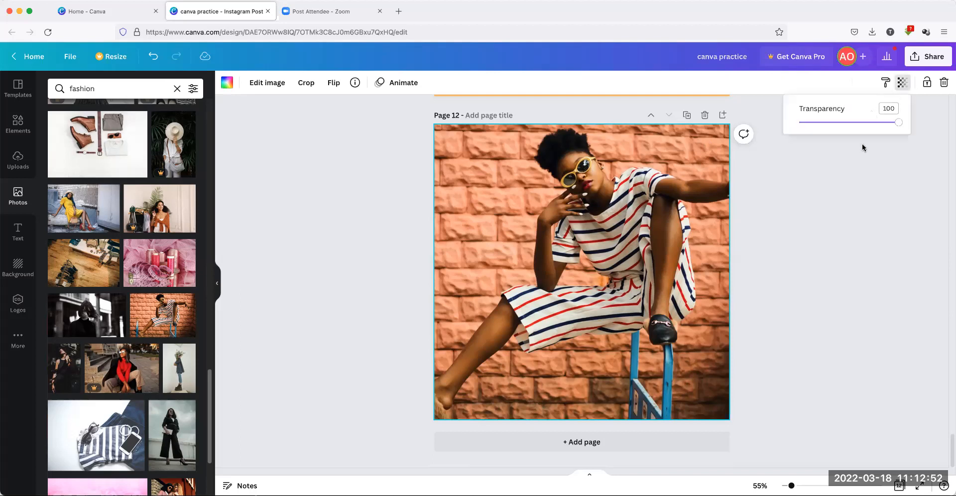
drag(900, 122, 832, 130)
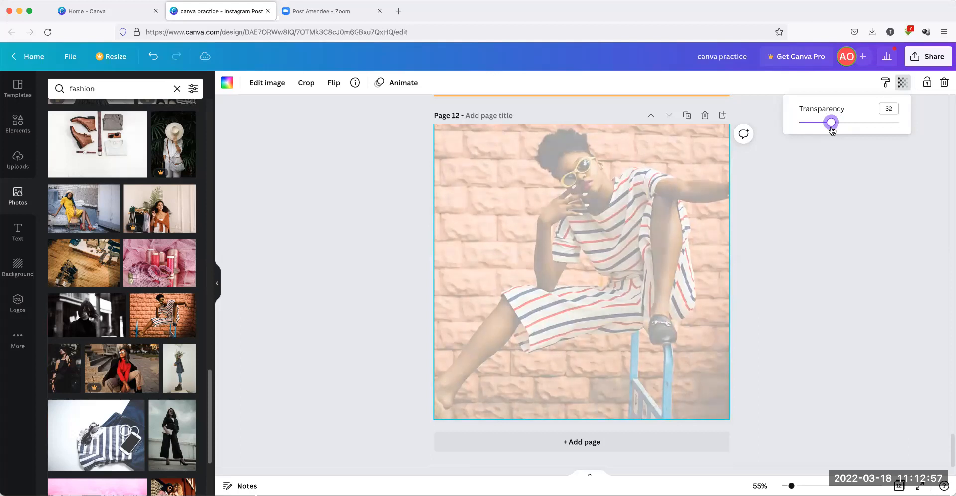
click(846, 187)
click(862, 193)
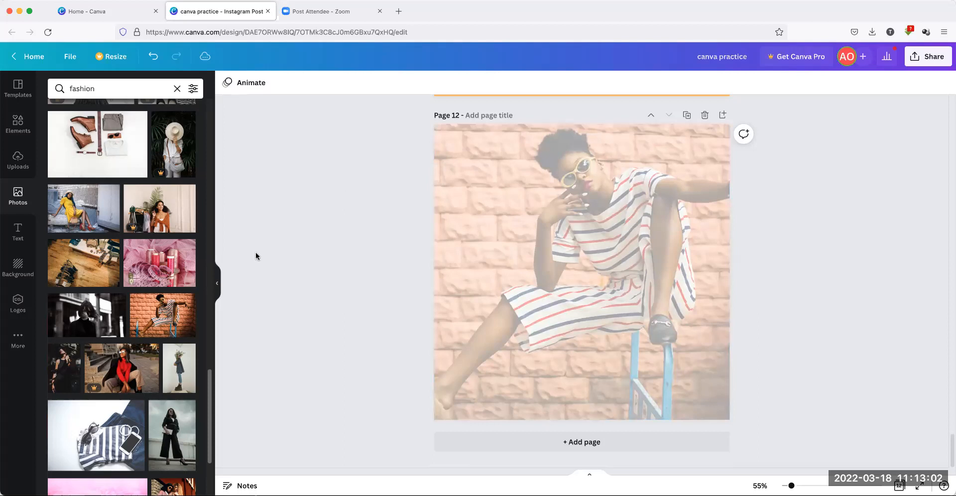
Crop the faded background photo and shift it within the Page 12 frame
scroll(169, 309, down, 3)
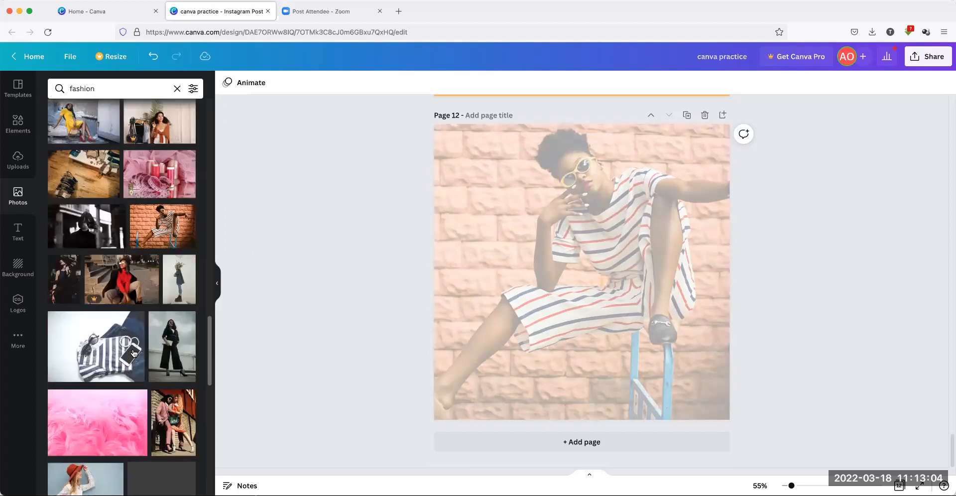
scroll(168, 323, down, 1)
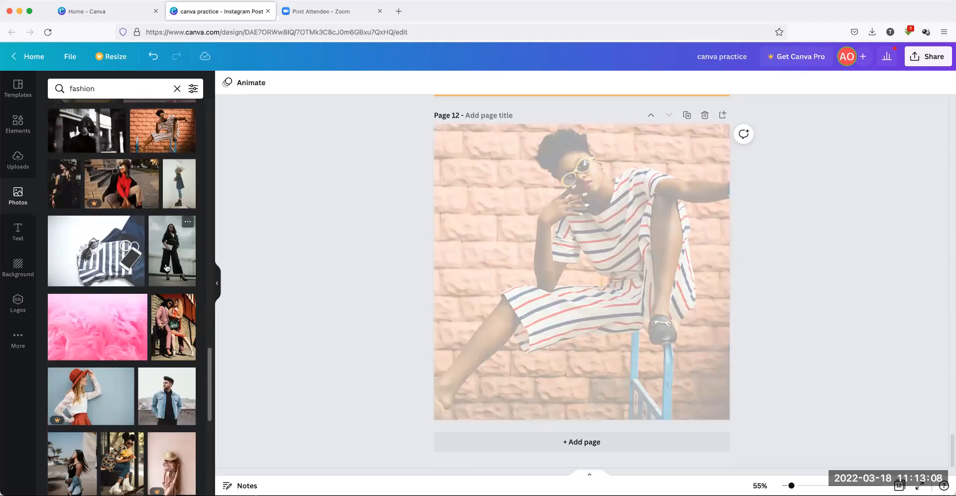
scroll(168, 283, down, 4)
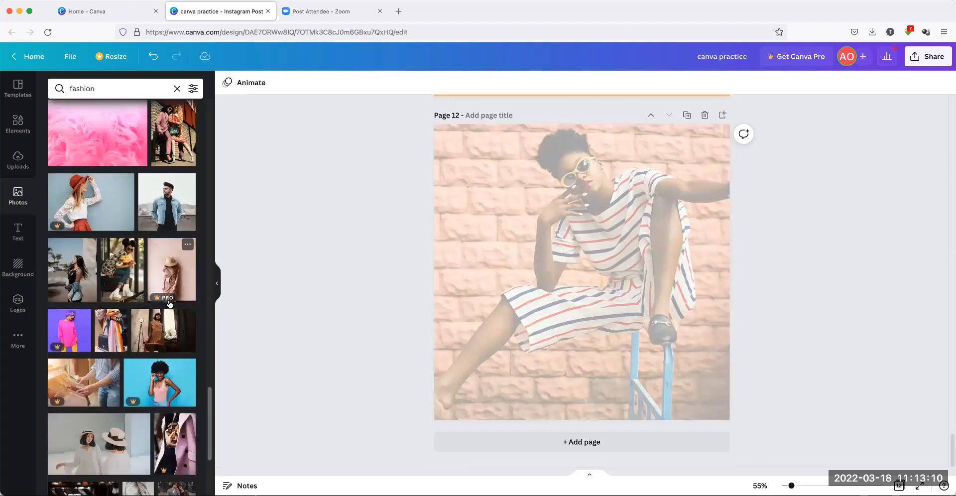
scroll(169, 304, down, 2)
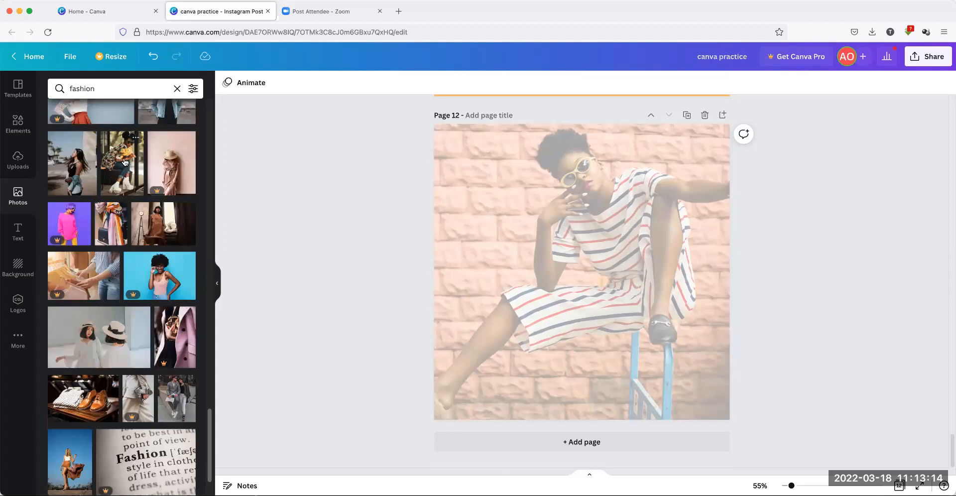
double_click(602, 250)
drag(487, 264, 557, 272)
click(286, 242)
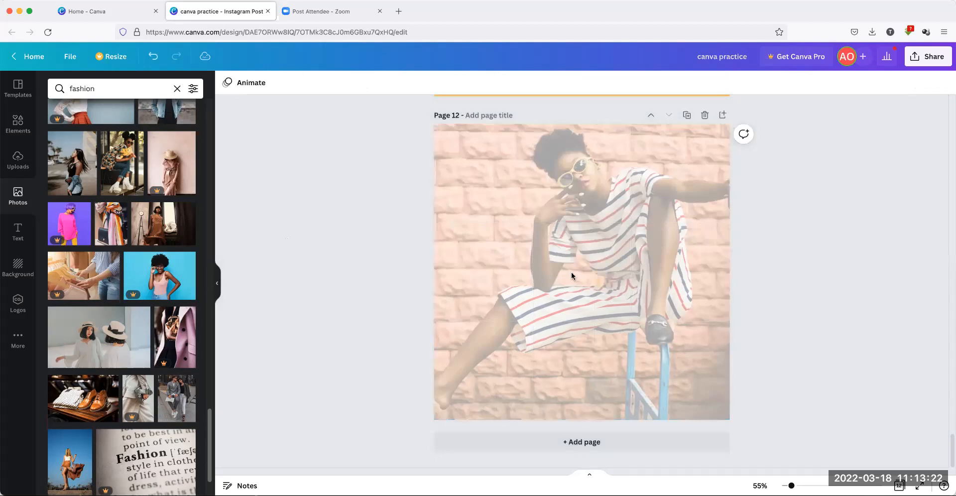
Recrop Page 12's photo to push the seated woman to the right edge, then return to Page 11
double_click(581, 265)
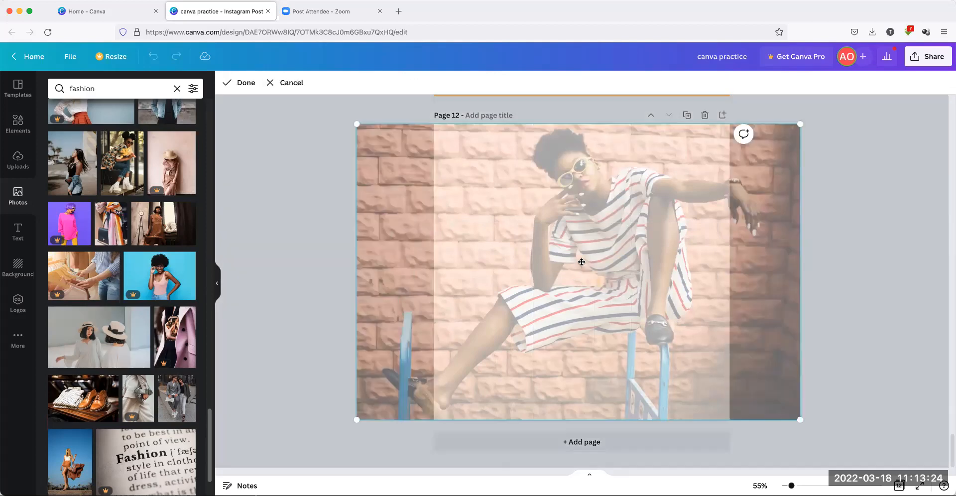
drag(536, 262, 631, 279)
click(348, 271)
click(348, 268)
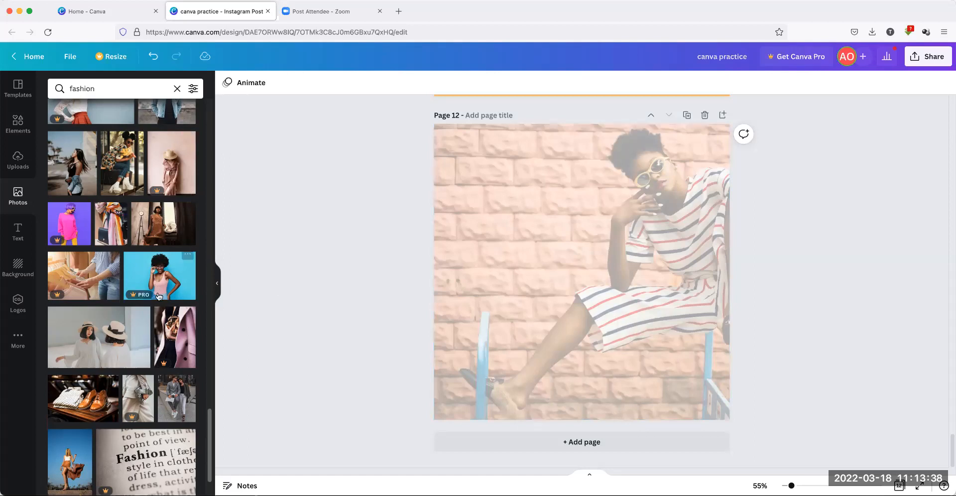
scroll(160, 292, down, 5)
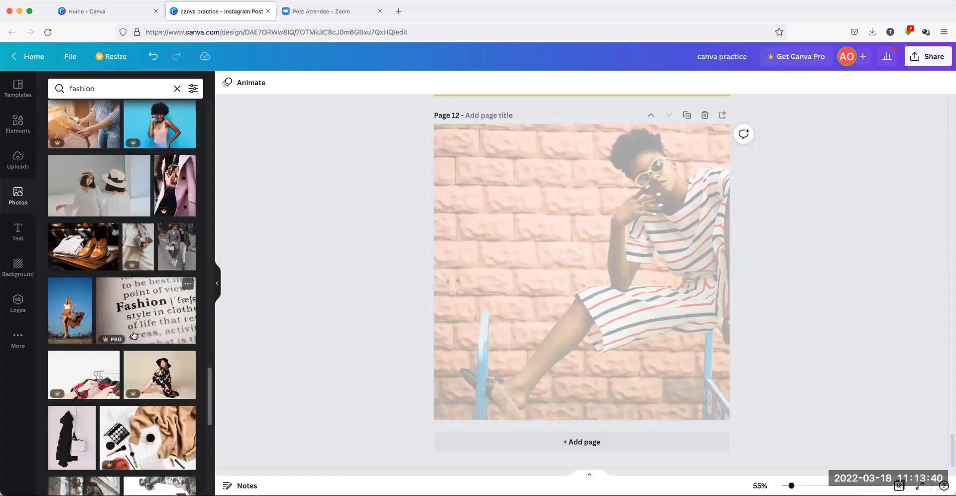
scroll(134, 335, down, 3)
scroll(134, 335, down, 6)
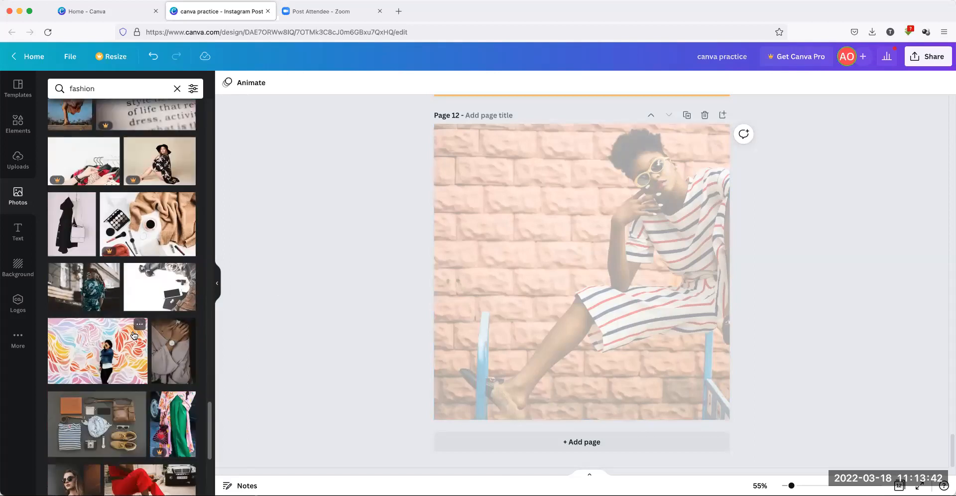
scroll(127, 328, down, 3)
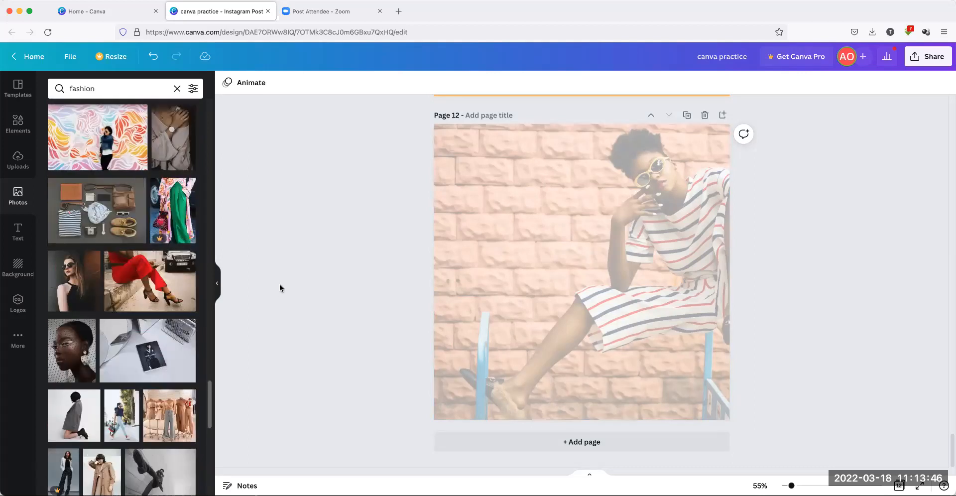
scroll(448, 245, up, 6)
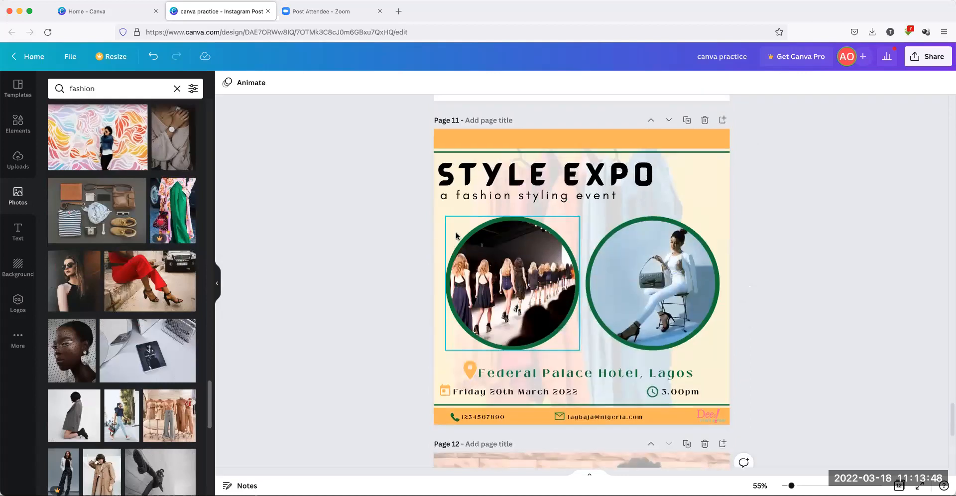
Copy the STYLE EXPO title and 'a fashion styling event' subtitle from Page 11 onto Page 12
click(500, 164)
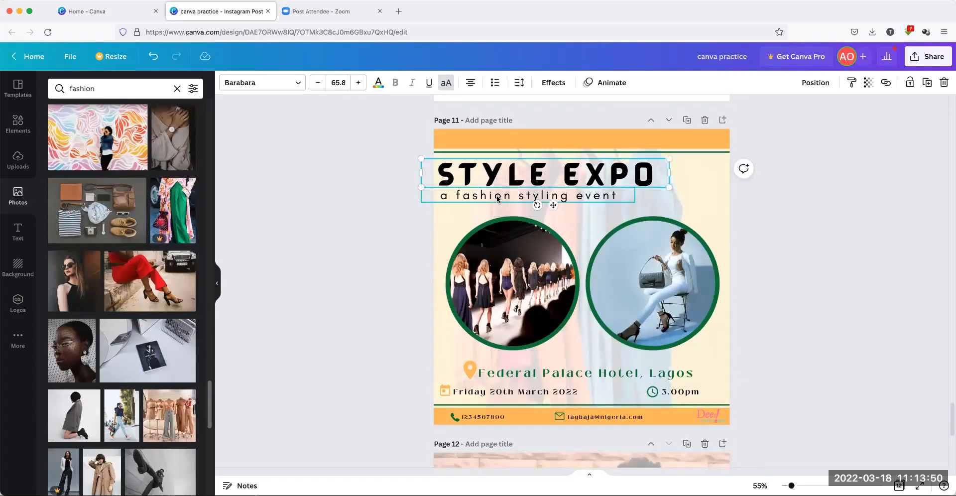
shift+click(527, 196)
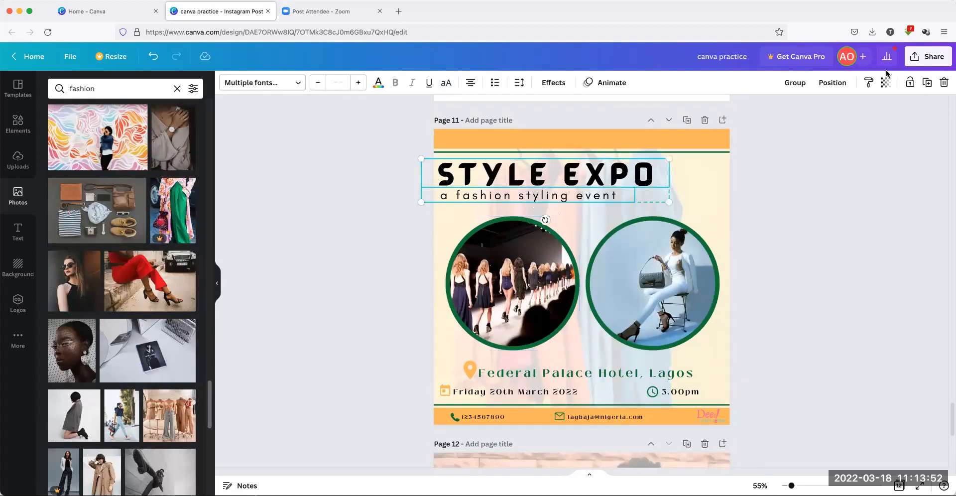
right_click(564, 167)
click(593, 180)
scroll(587, 173, down, 5)
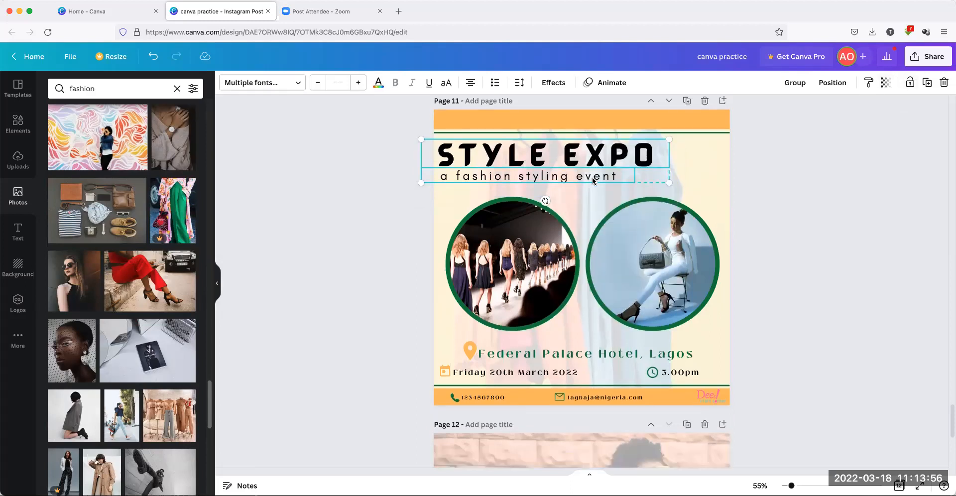
click(522, 234)
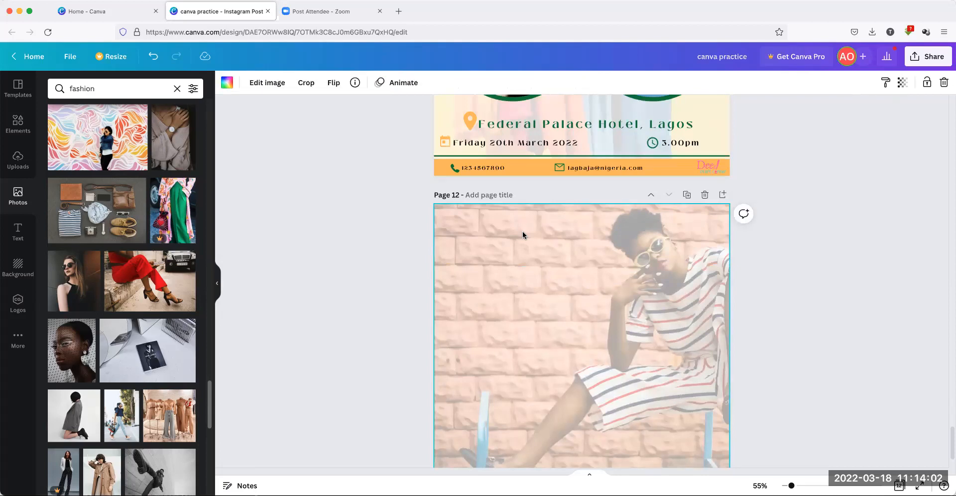
key(super+v)
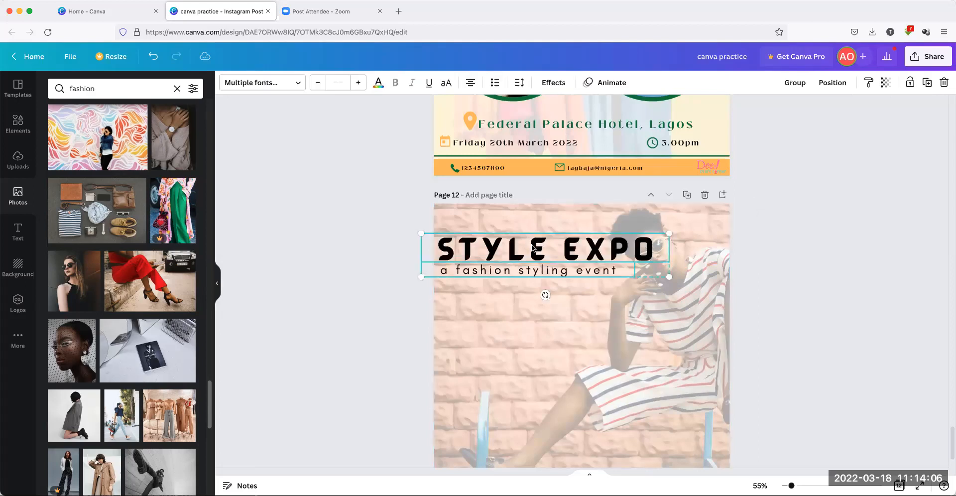
Drag the pasted STYLE EXPO title group to the top-left of the Page 12 photo, above the seated woman
mouse_move(529, 237)
mouse_down()
mouse_move(528, 222)
mouse_move(531, 249)
mouse_up()
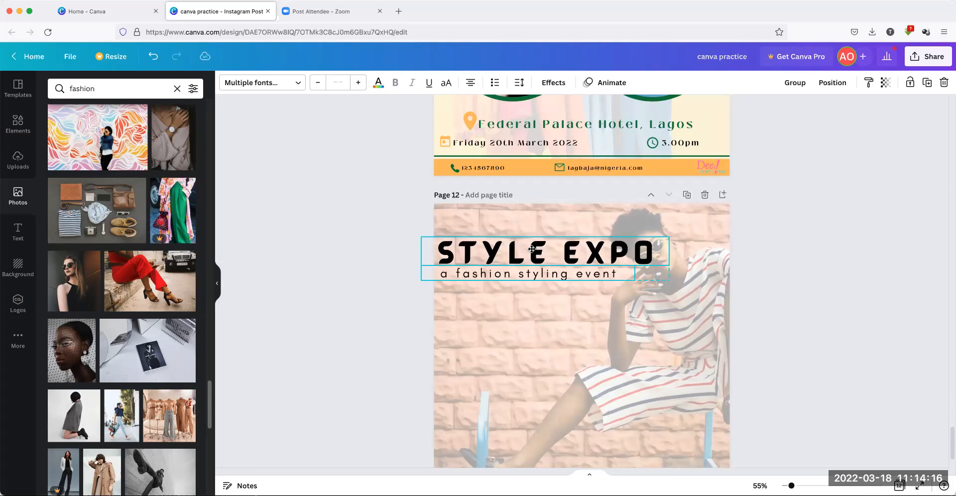
drag(532, 248, 537, 284)
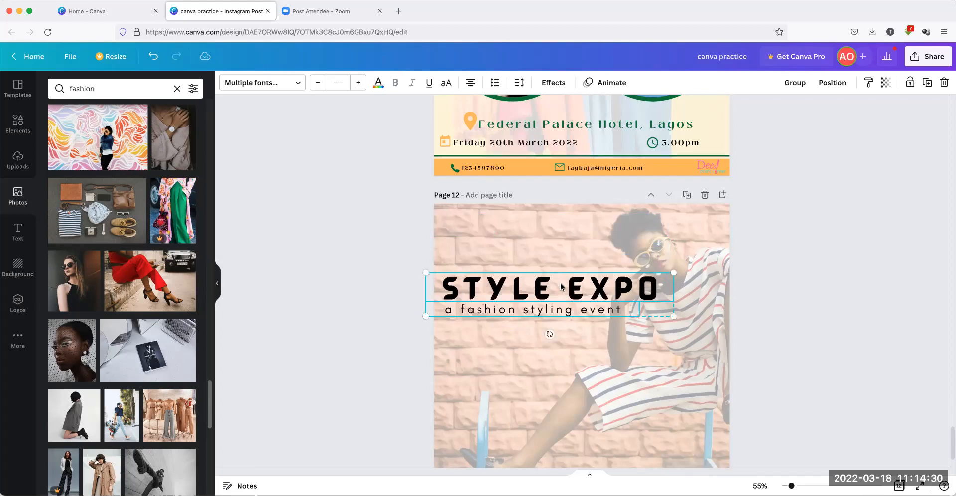
click(402, 222)
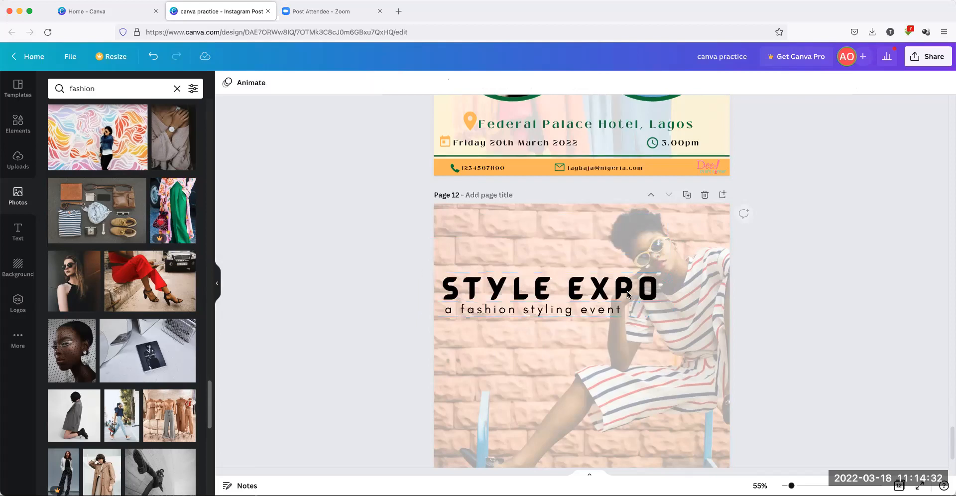
click(510, 312)
drag(510, 255, 509, 234)
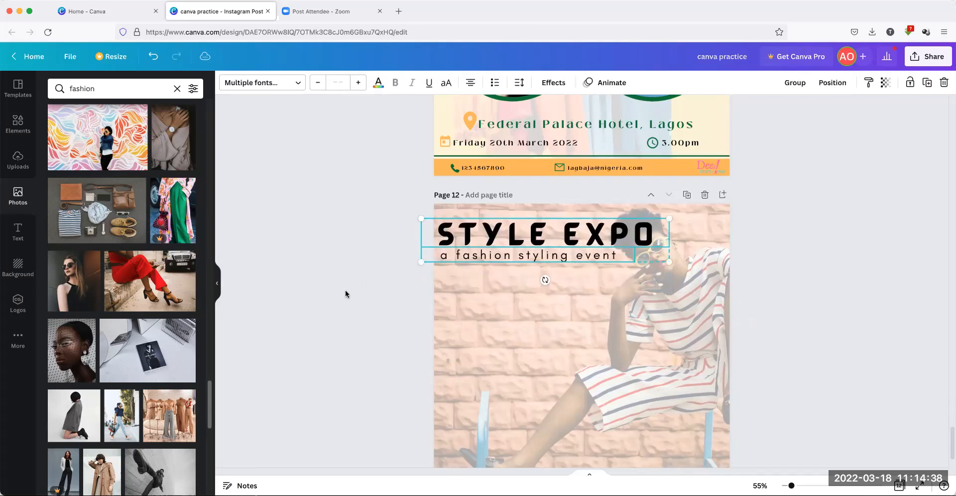
click(554, 290)
scroll(555, 290, down, 3)
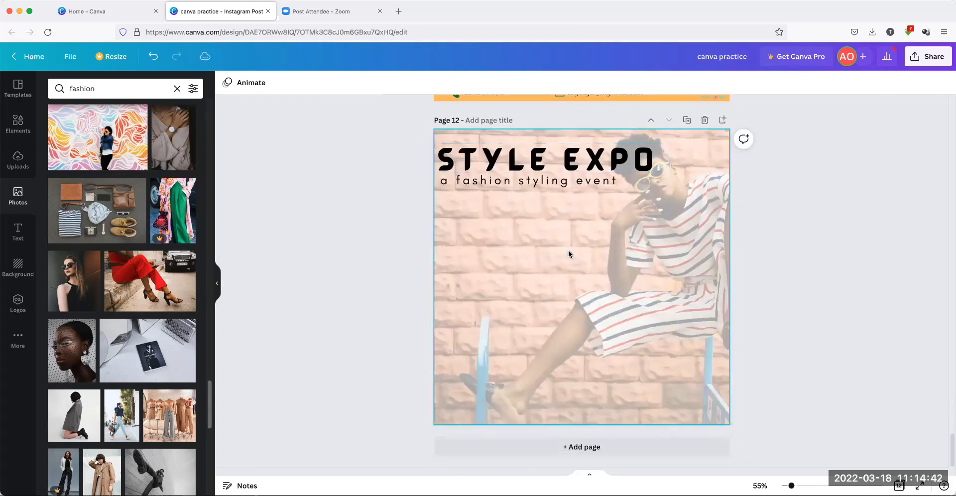
scroll(581, 277, up, 5)
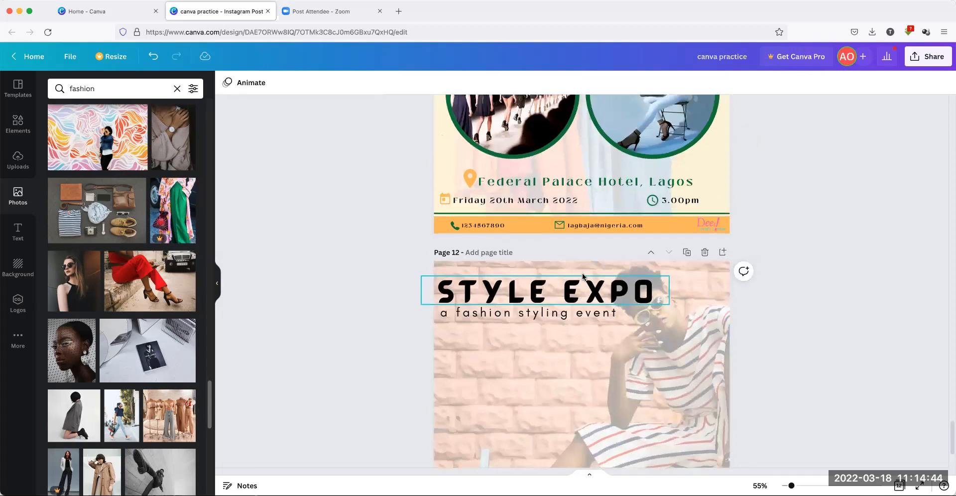
scroll(582, 277, up, 3)
scroll(556, 222, down, 4)
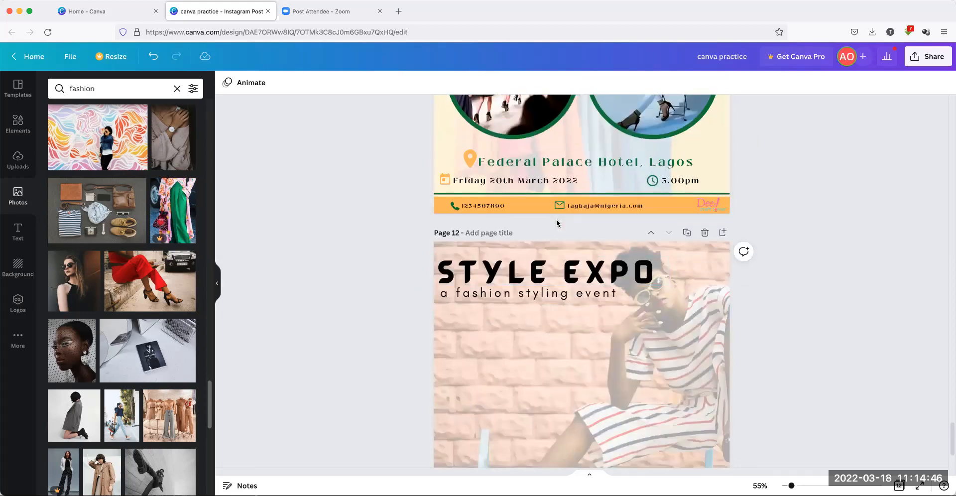
scroll(557, 223, down, 3)
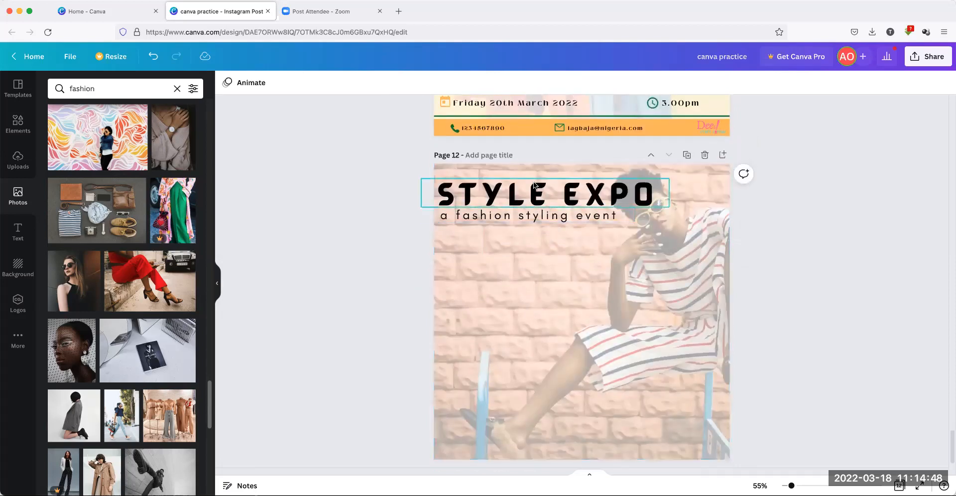
Move STYLE EXPO below the subtitle and set its font size to 80
drag(534, 185, 541, 263)
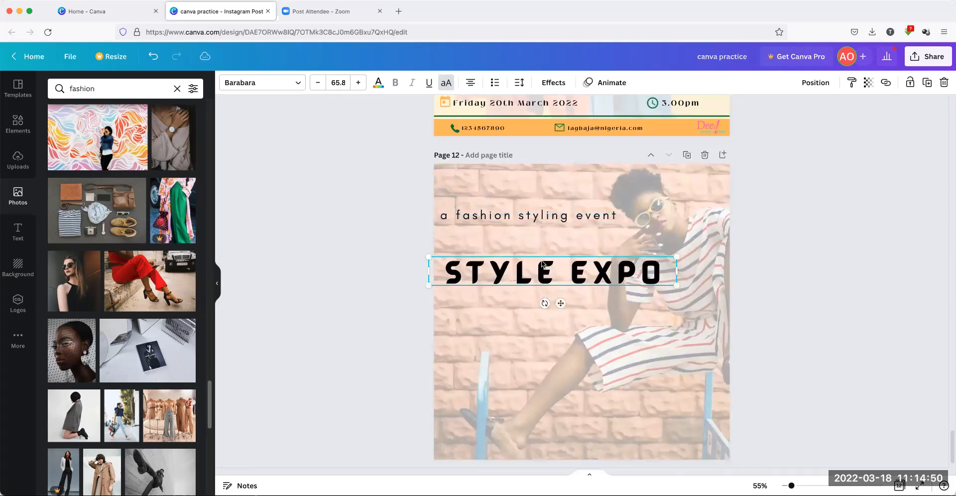
click(349, 83)
scroll(348, 334, down, 4)
scroll(348, 329, down, 2)
click(347, 246)
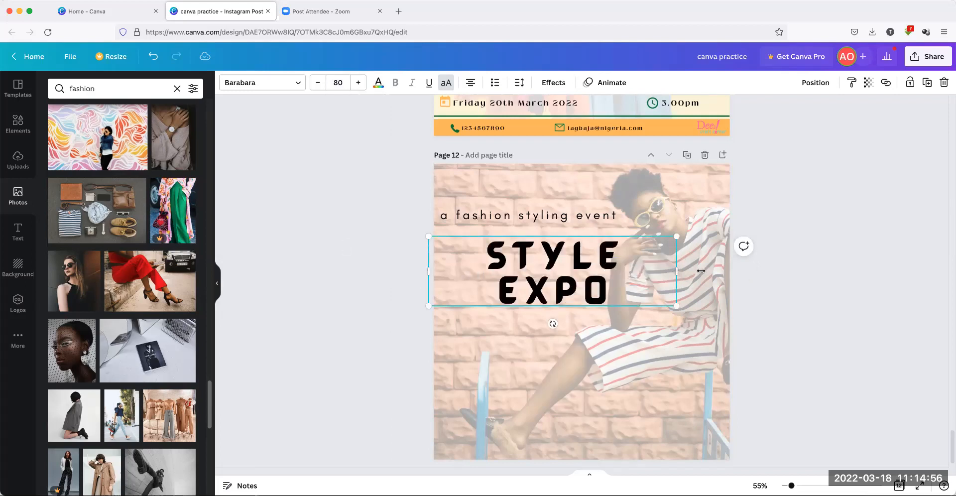
drag(701, 270, 707, 270)
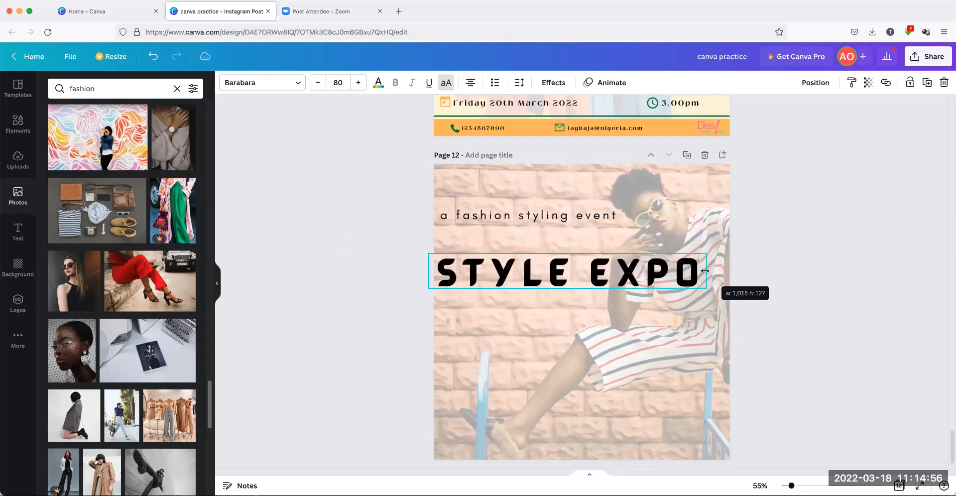
Enlarge the title to 88, wrap it onto two lines, and place the subtitle beneath it
click(358, 82)
click(338, 83)
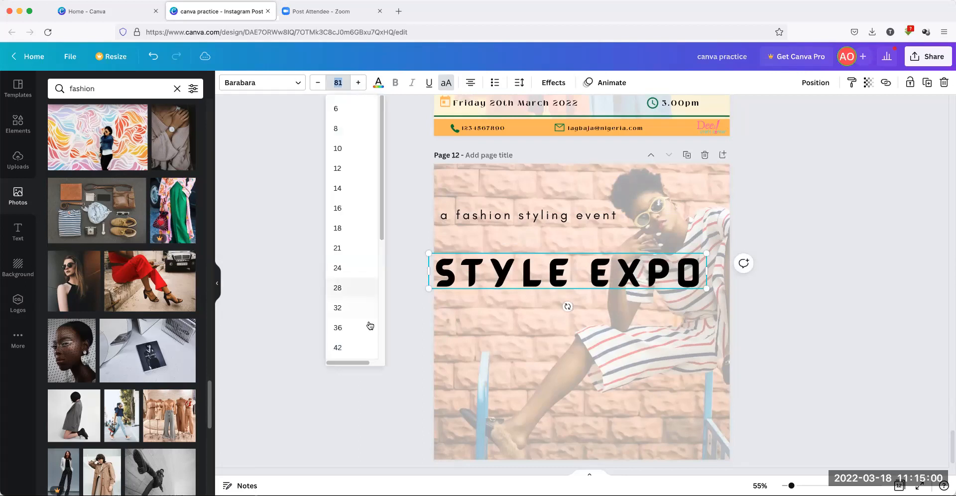
scroll(370, 325, down, 4)
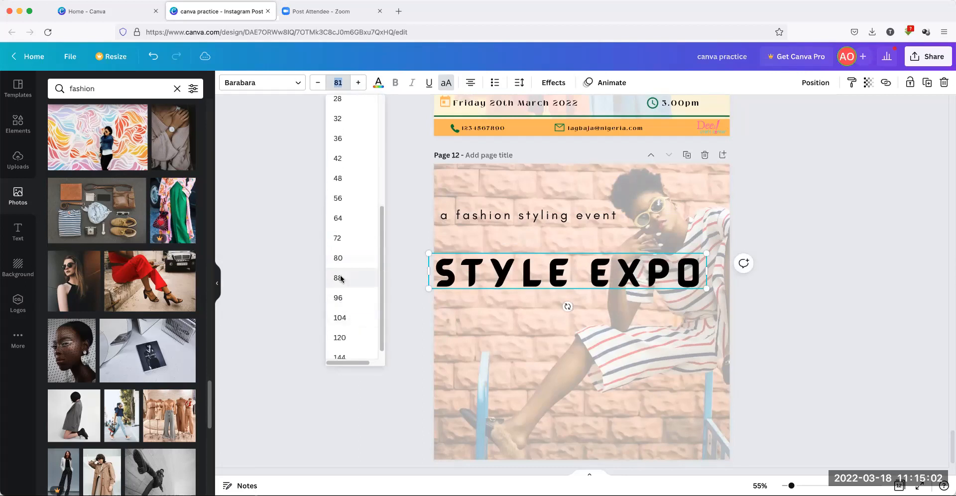
click(339, 278)
drag(708, 271, 735, 271)
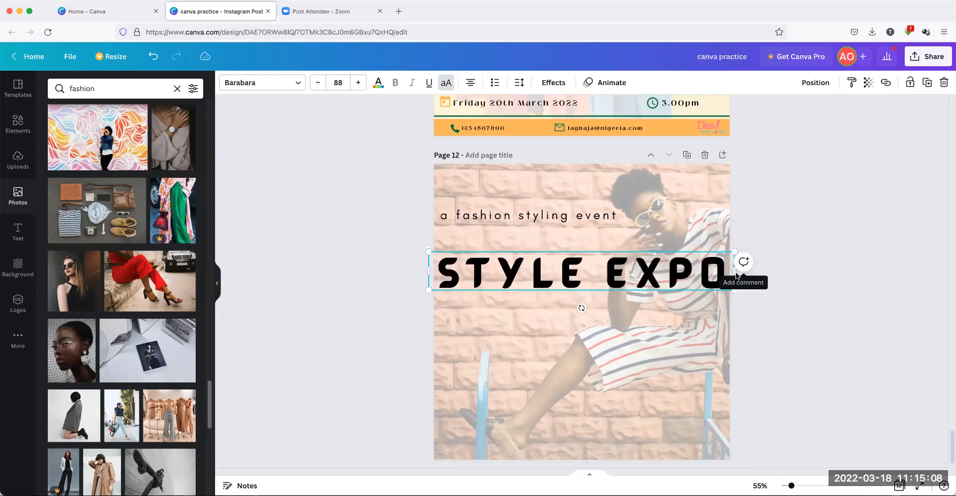
drag(735, 272, 700, 270)
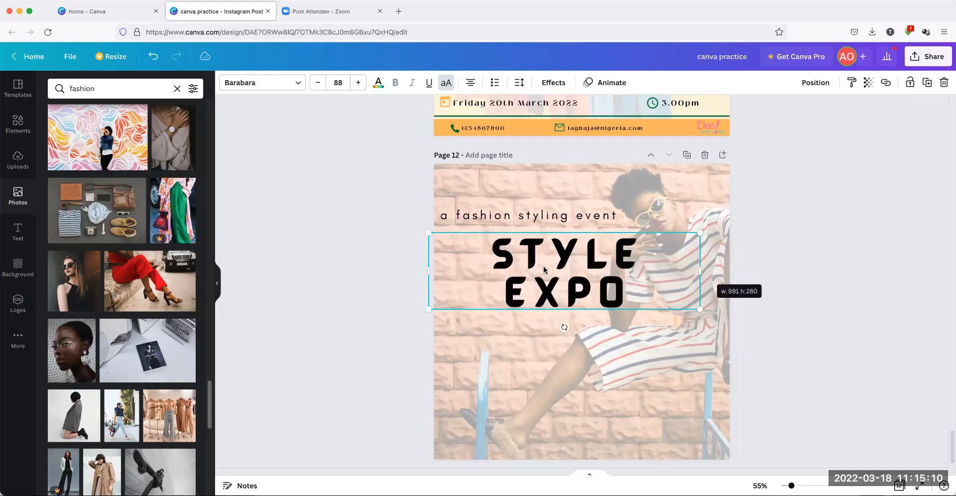
drag(537, 263, 486, 273)
drag(528, 215, 531, 330)
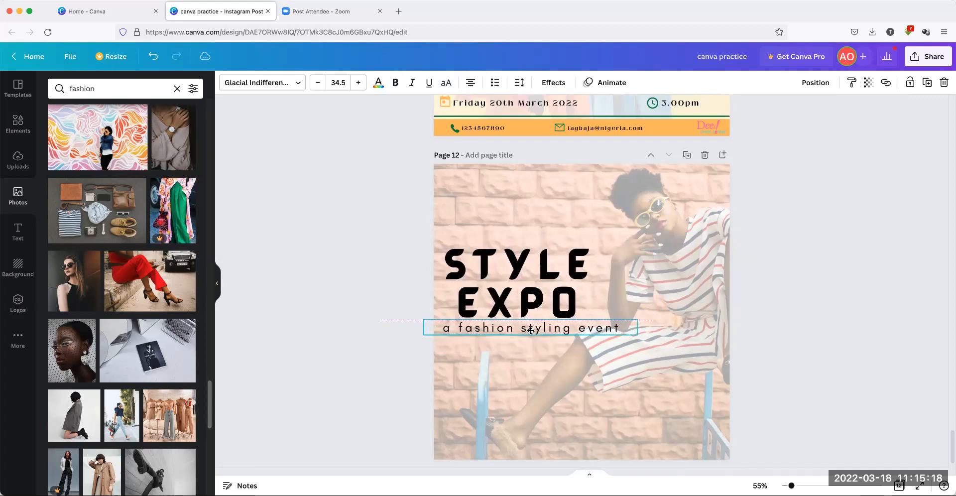
Set the subtitle to size 28 and centre it under the two-line STYLE EXPO title
drag(450, 266, 451, 266)
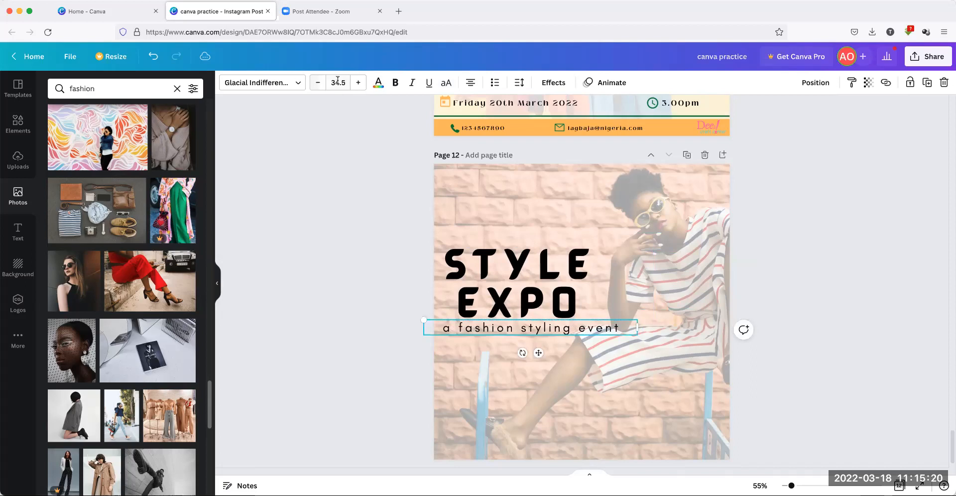
click(338, 82)
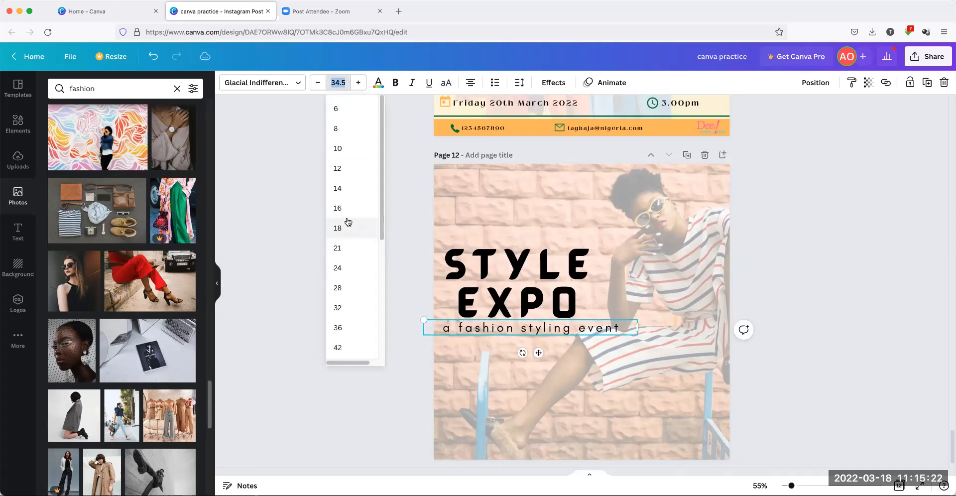
click(337, 288)
drag(536, 350, 527, 349)
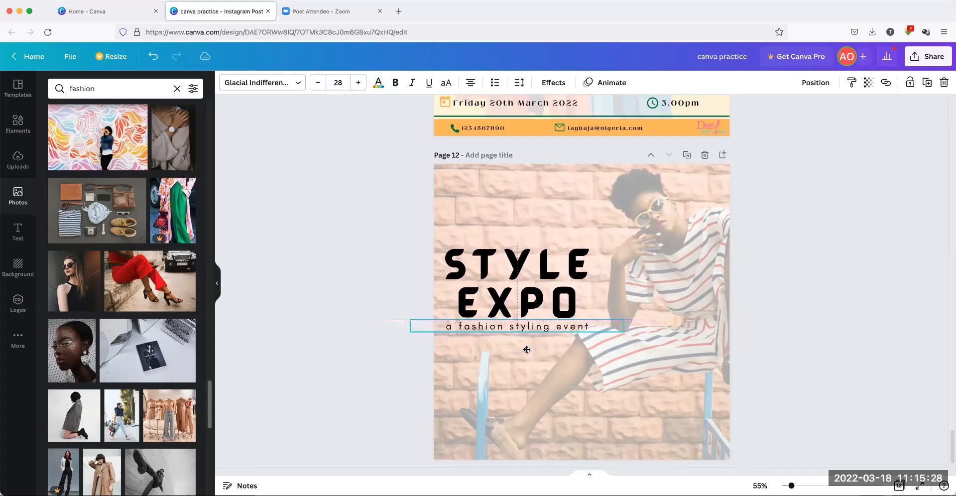
Deselect the subtitle and bring Page 11's venue, date and time details into view
click(377, 379)
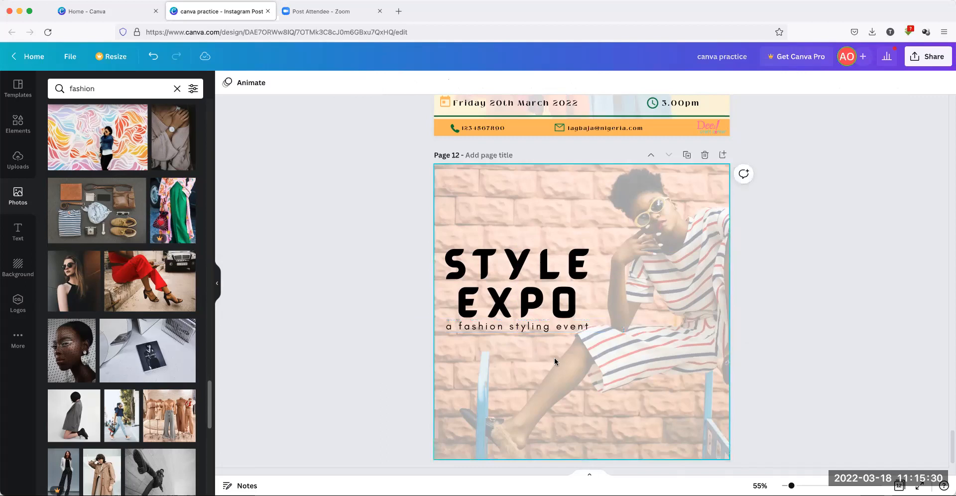
scroll(554, 358, down, 2)
scroll(554, 361, down, 1)
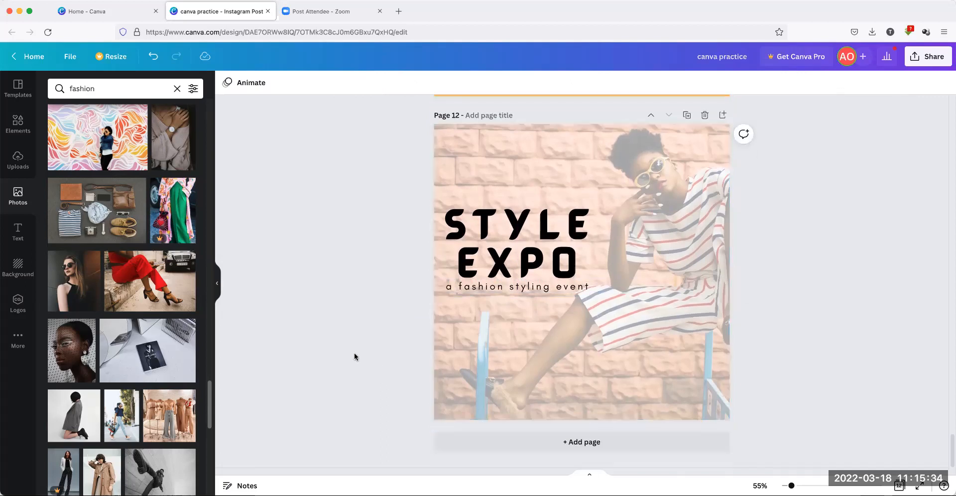
scroll(354, 357, up, 5)
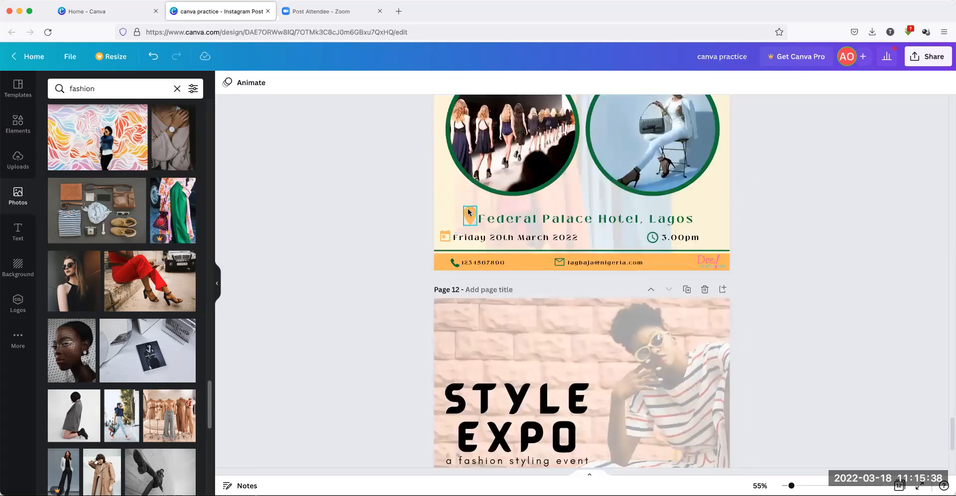
Copy the venue, date and time icons and text from Page 11 onto Page 12
click(468, 210)
shift+click(500, 220)
shift+click(445, 236)
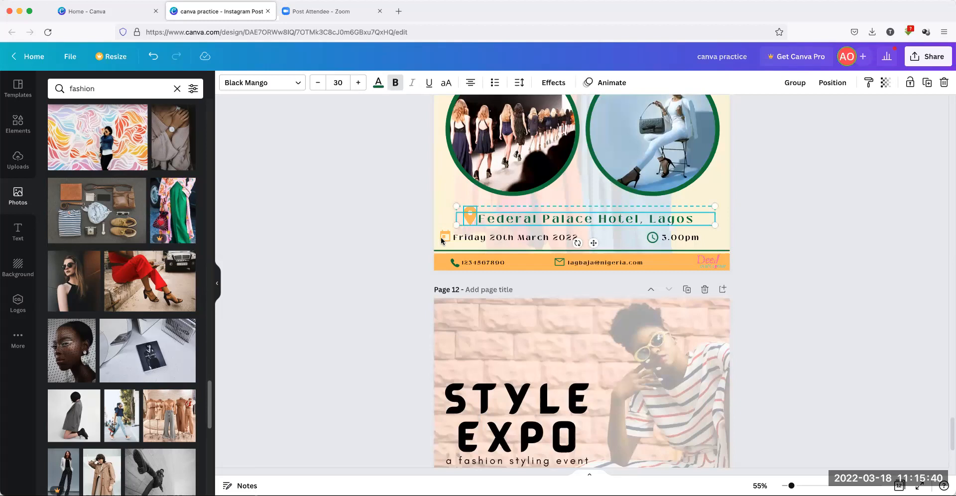
shift+click(518, 237)
shift+click(653, 237)
shift+click(673, 238)
scroll(673, 237, down, 1)
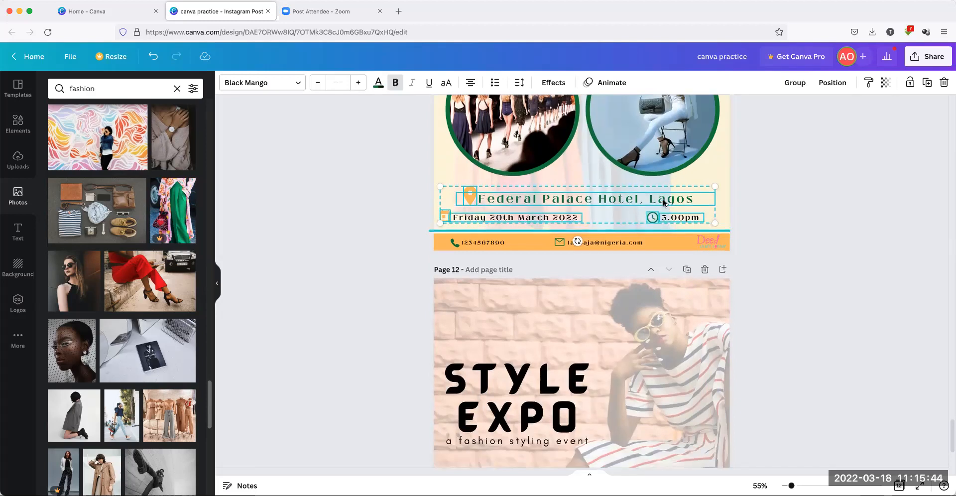
right_click(664, 202)
click(695, 215)
scroll(596, 305, down, 5)
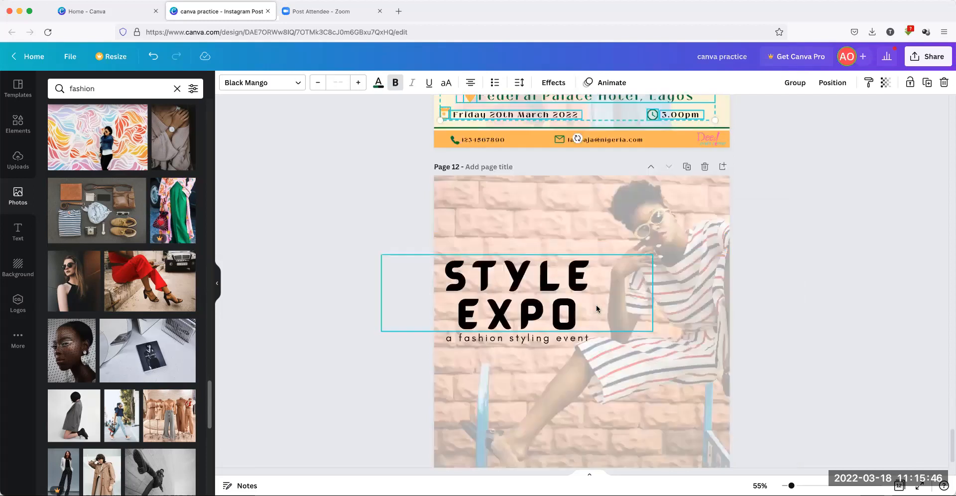
click(524, 333)
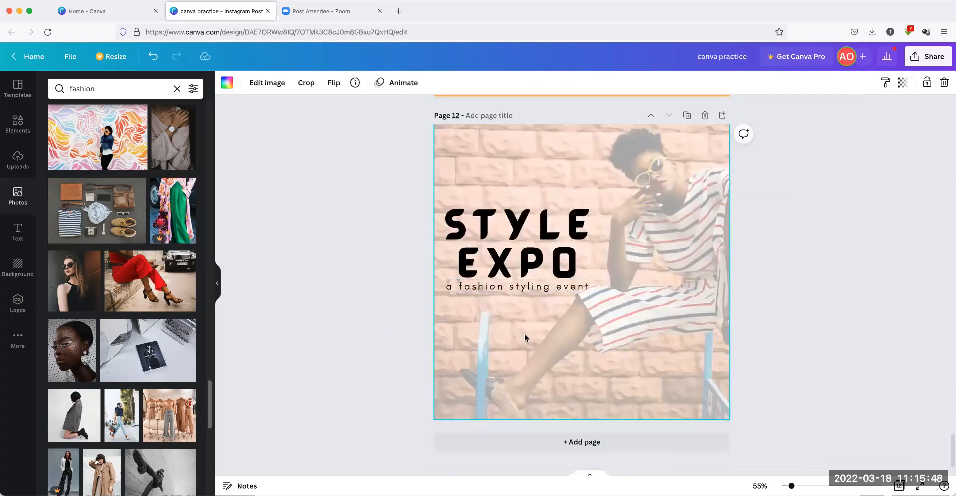
key(super+v)
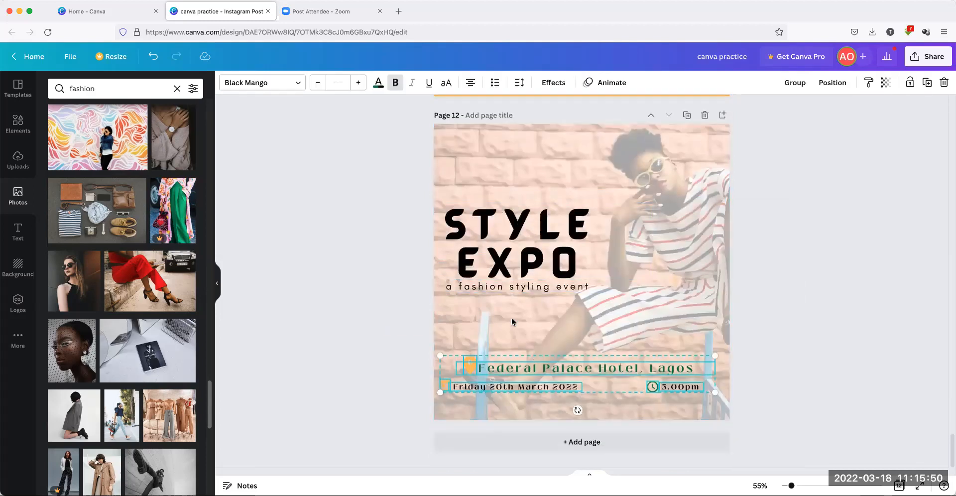
Select the pasted Federal Palace Hotel, Lagos text on Page 12
click(351, 284)
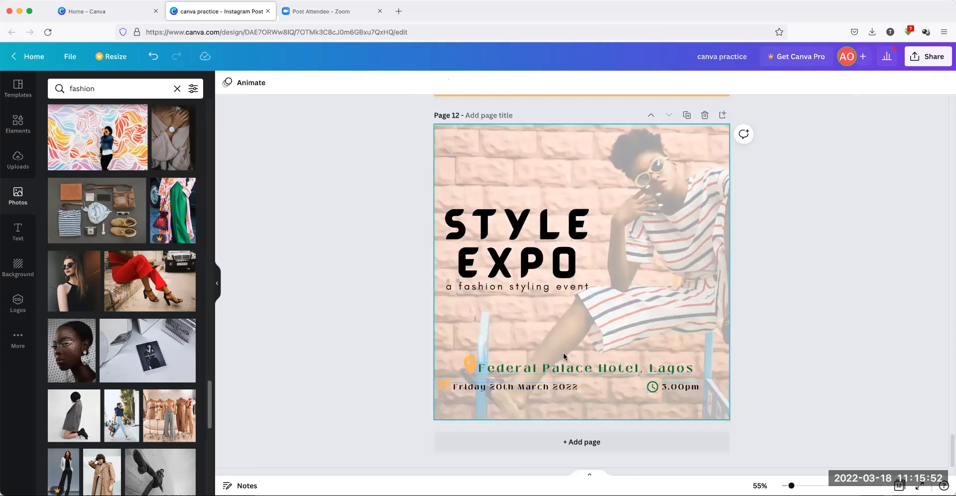
scroll(528, 358, up, 6)
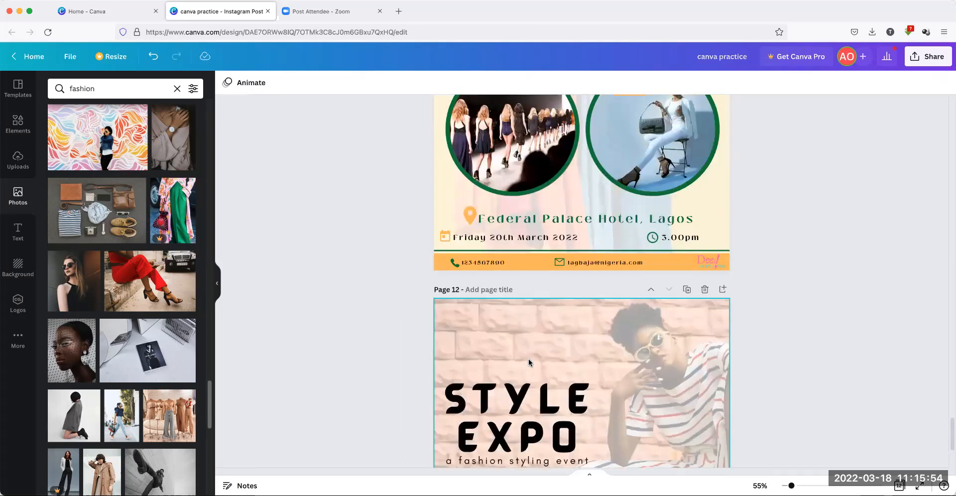
scroll(533, 350, down, 6)
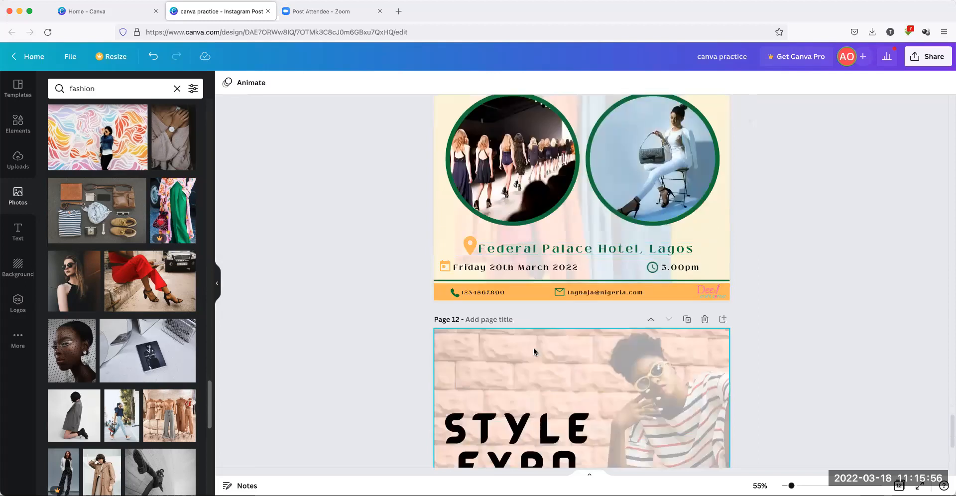
click(508, 382)
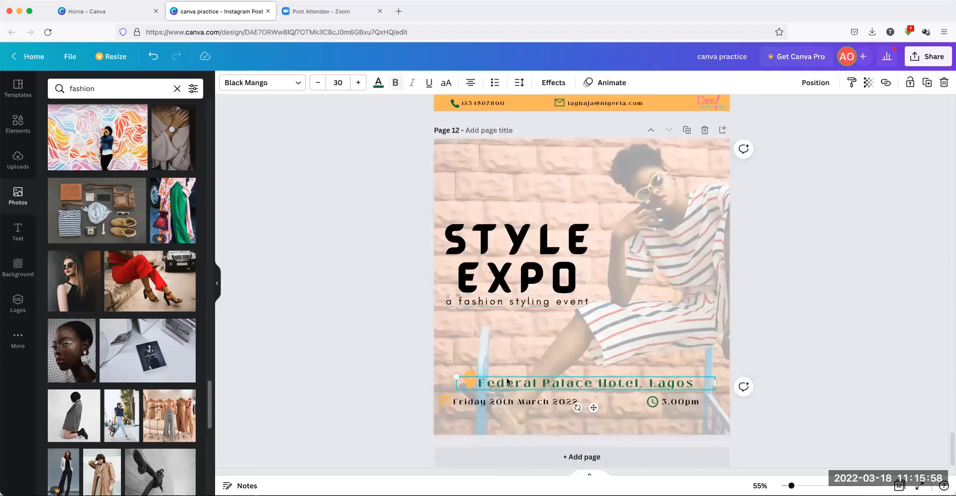
Try pink and brown on the Federal Palace Hotel, Lagos text, then make it black
click(377, 85)
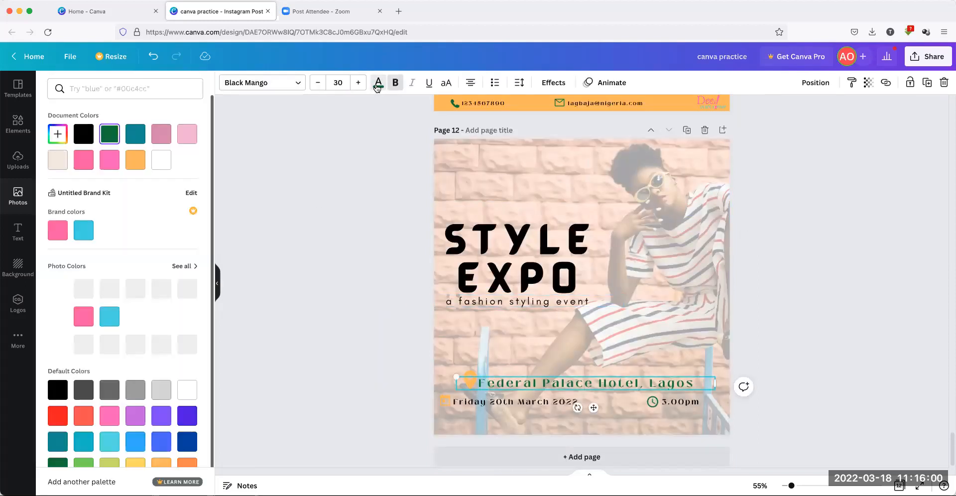
click(161, 133)
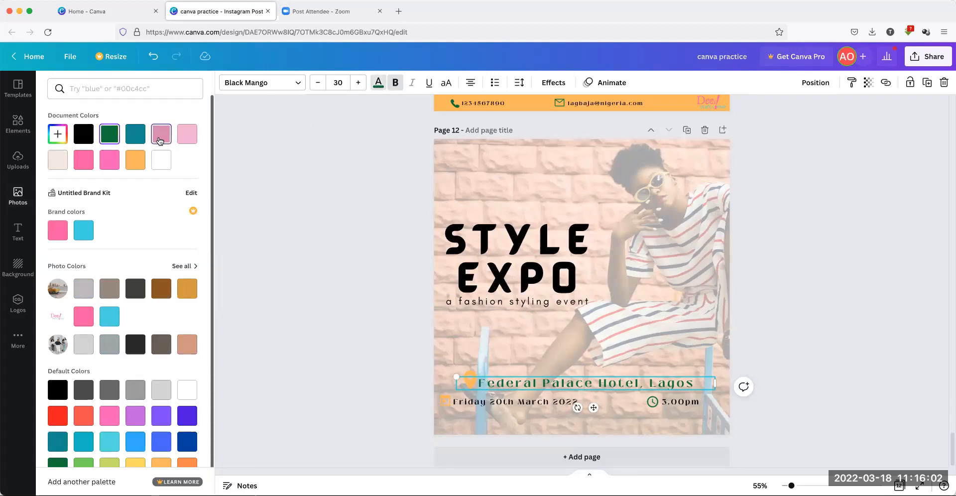
click(160, 289)
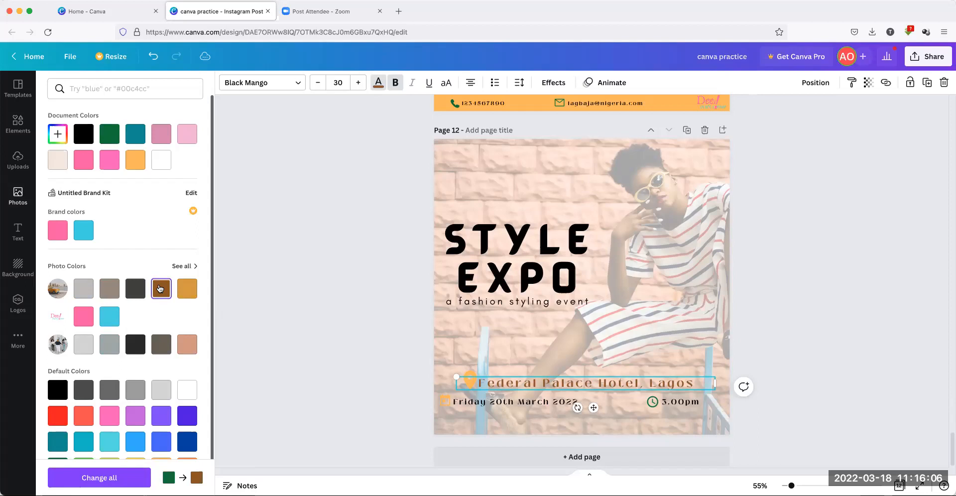
click(56, 385)
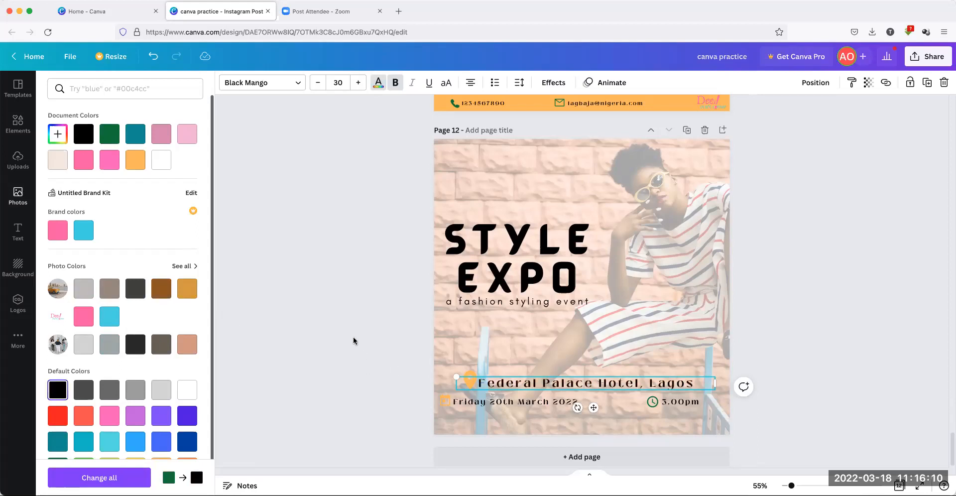
click(338, 327)
click(371, 337)
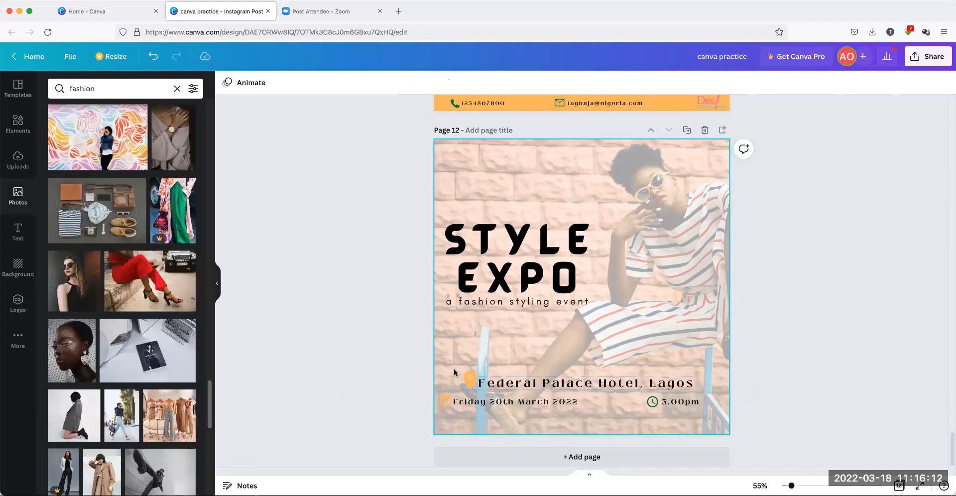
Compare white and red on the venue text before keeping it black
click(515, 386)
click(378, 83)
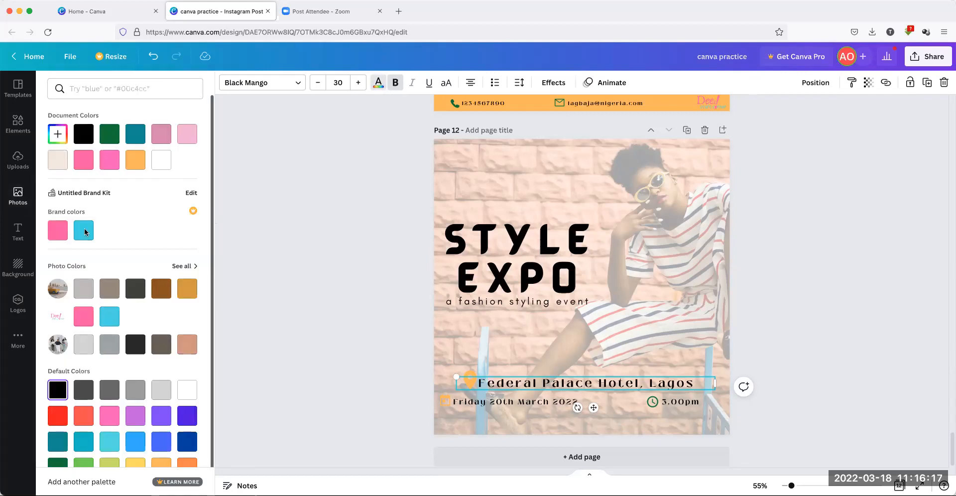
click(160, 159)
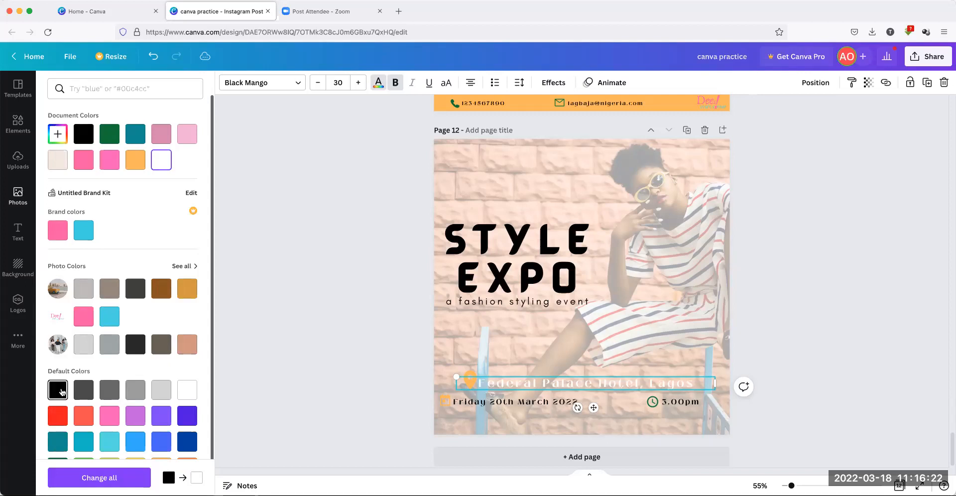
click(57, 416)
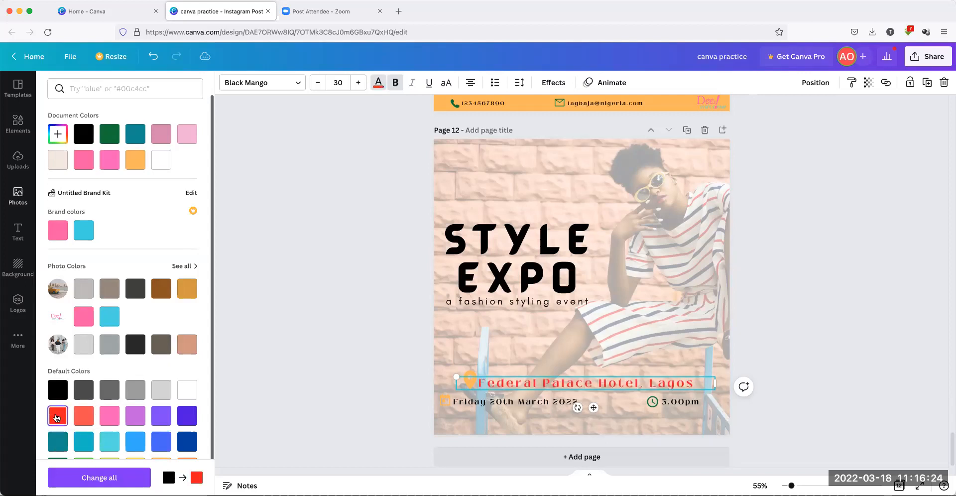
click(57, 390)
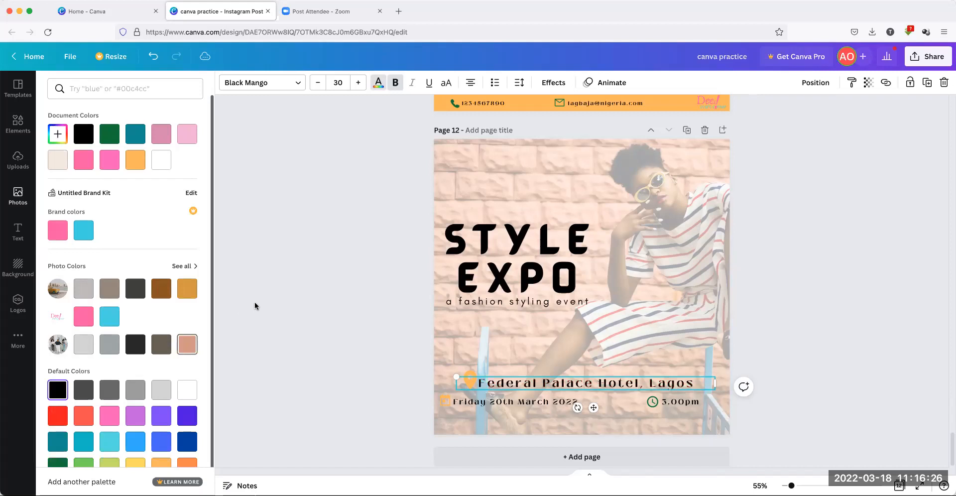
click(308, 287)
click(561, 349)
click(380, 303)
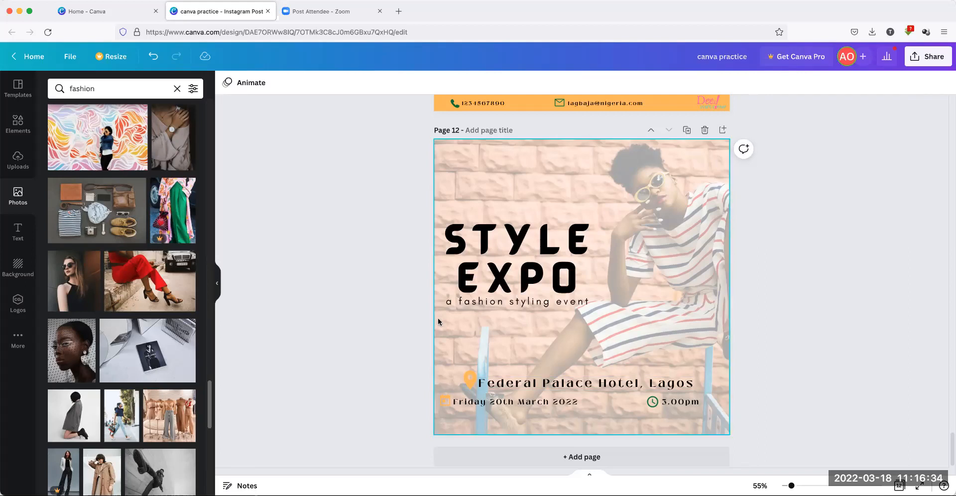
Copy the orange contact bar from Page 11 and paste it onto Page 12
scroll(441, 296, up, 3)
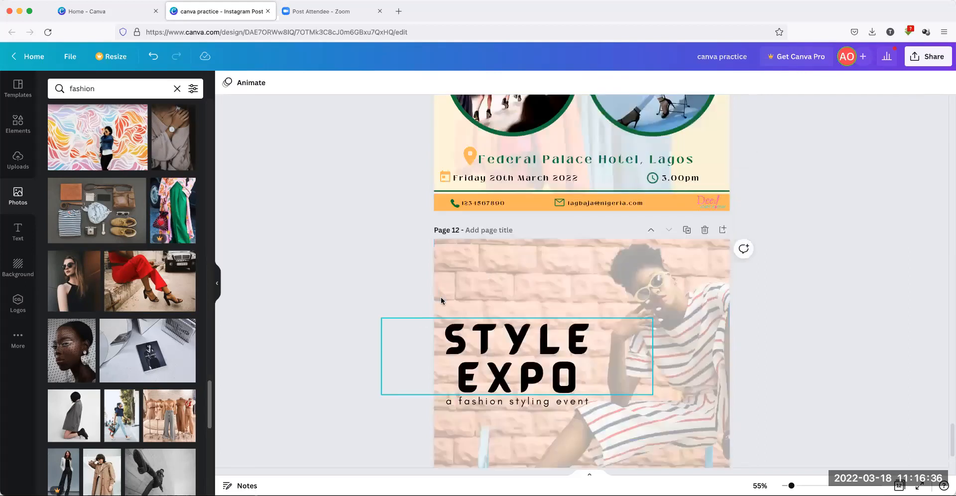
click(537, 218)
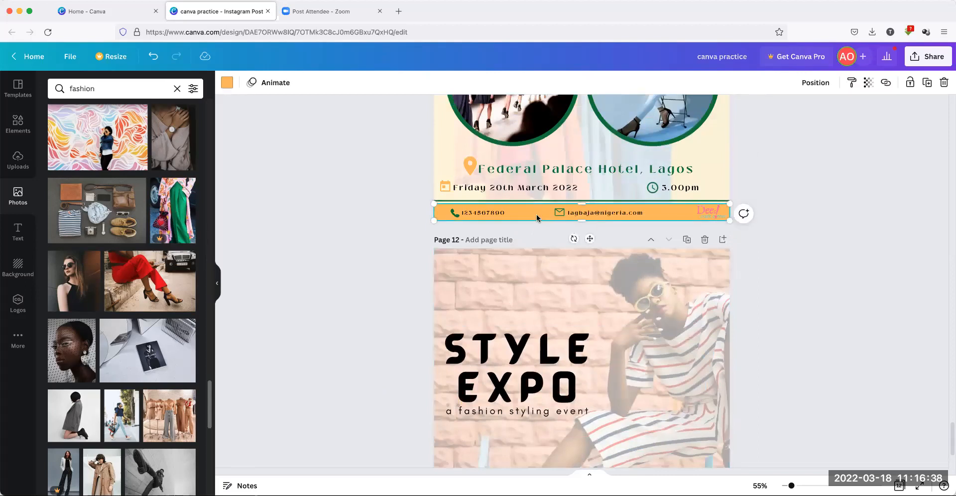
right_click(536, 217)
click(558, 229)
click(531, 290)
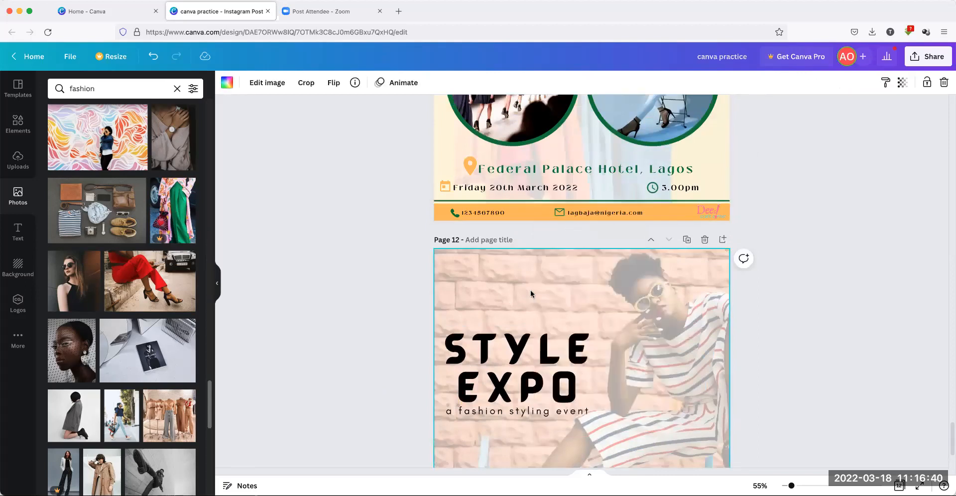
key(ctrl+v)
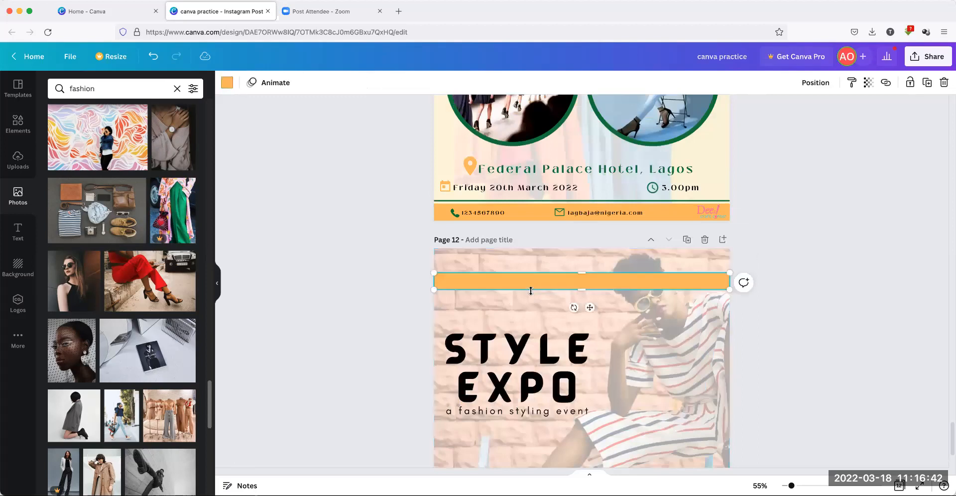
Move the orange bar just above the venue line, making it taller and half as wide
scroll(531, 289, down, 1)
drag(544, 223, 543, 374)
scroll(515, 306, down, 1)
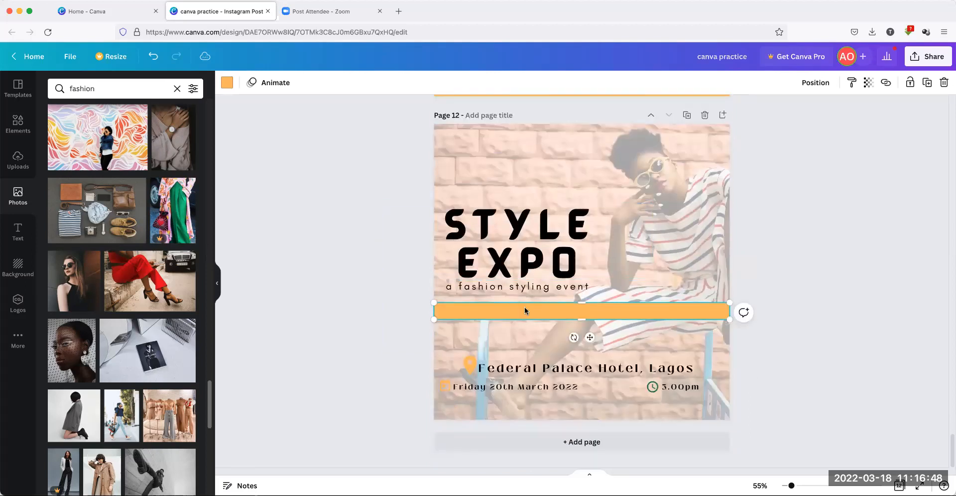
drag(583, 320, 583, 355)
drag(729, 329, 576, 321)
click(372, 294)
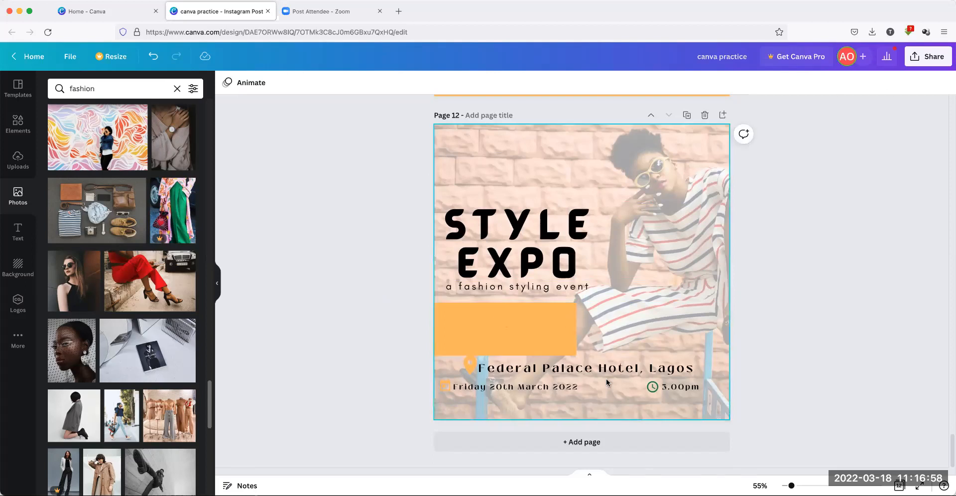
Recolour the calendar icon beside the date teal
click(444, 387)
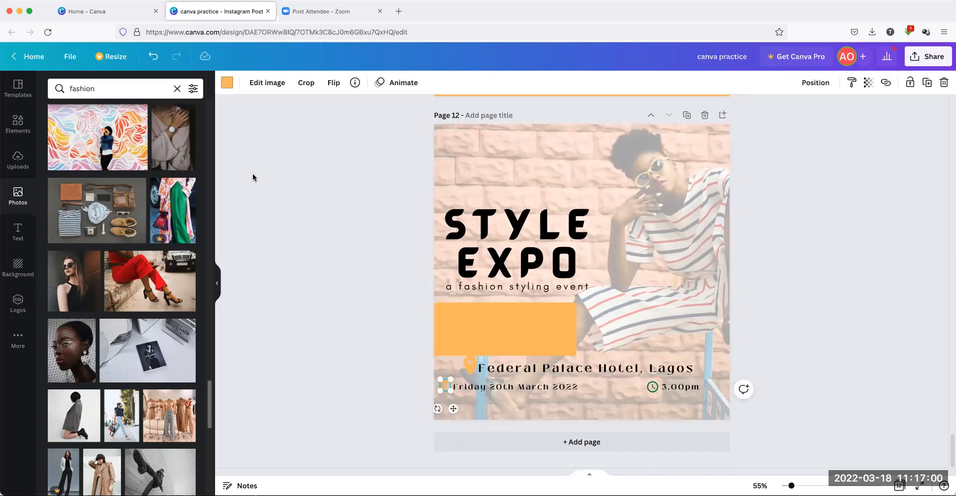
click(225, 84)
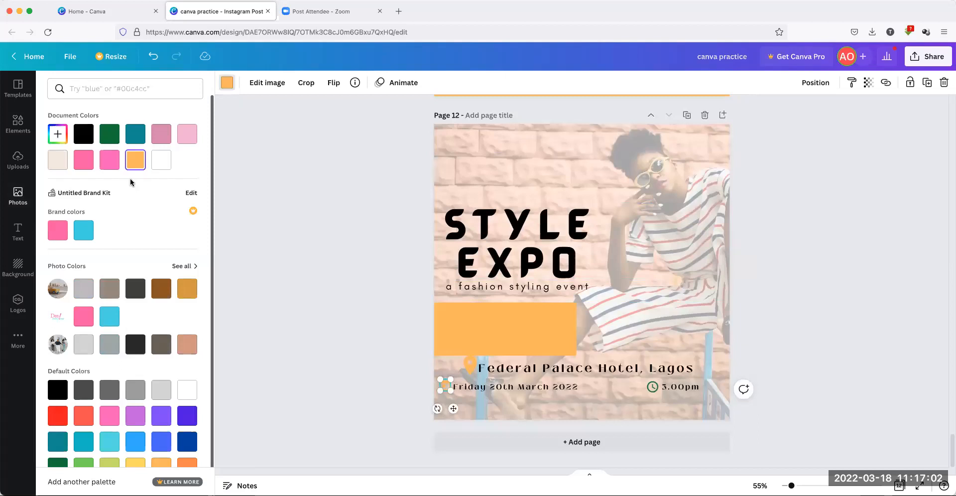
click(142, 135)
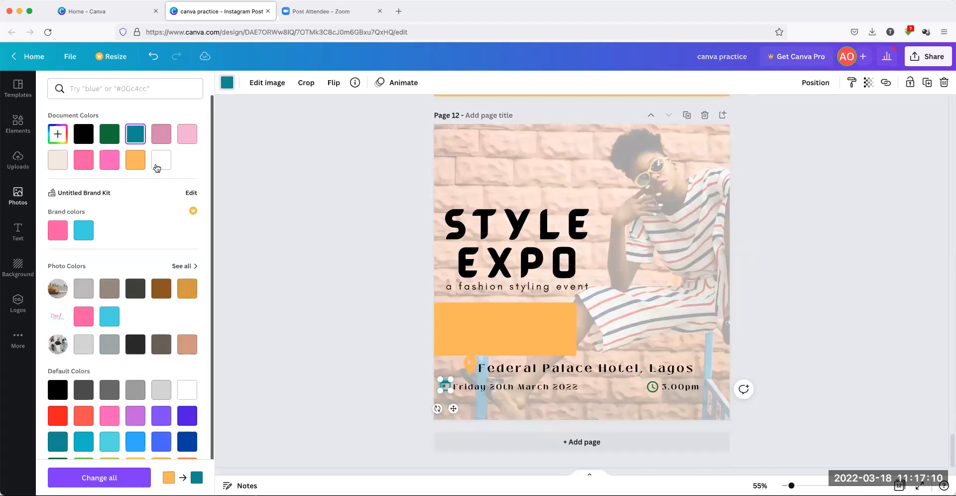
click(273, 319)
click(273, 319)
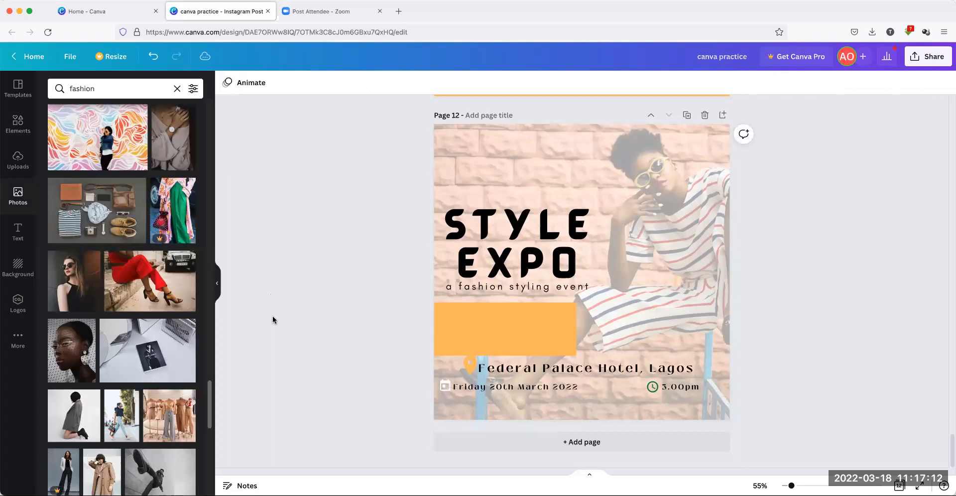
Turn the orange rectangle white, stretch it along the bottom, then delete it
click(478, 328)
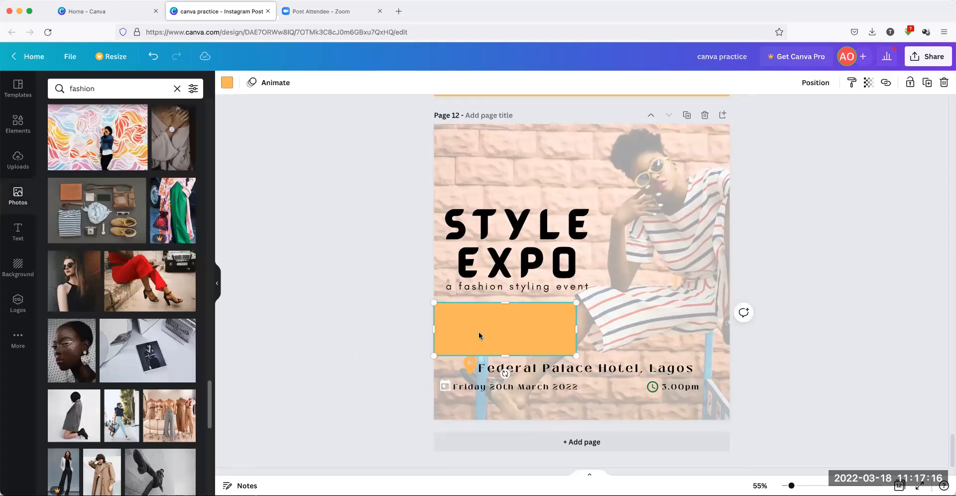
scroll(479, 332, up, 1)
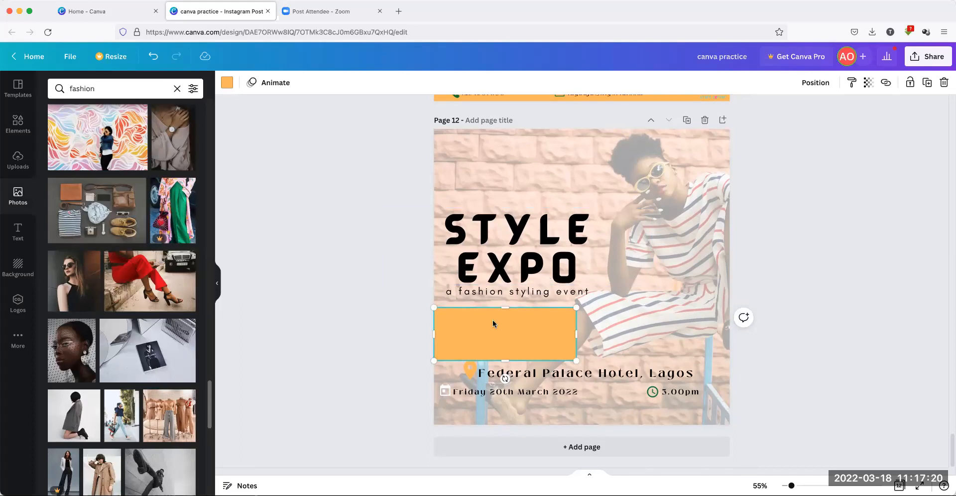
click(227, 83)
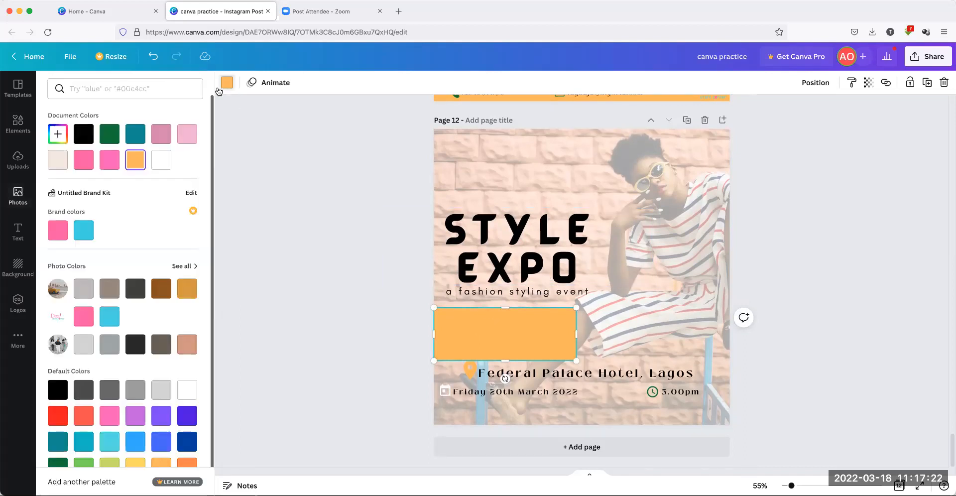
click(159, 167)
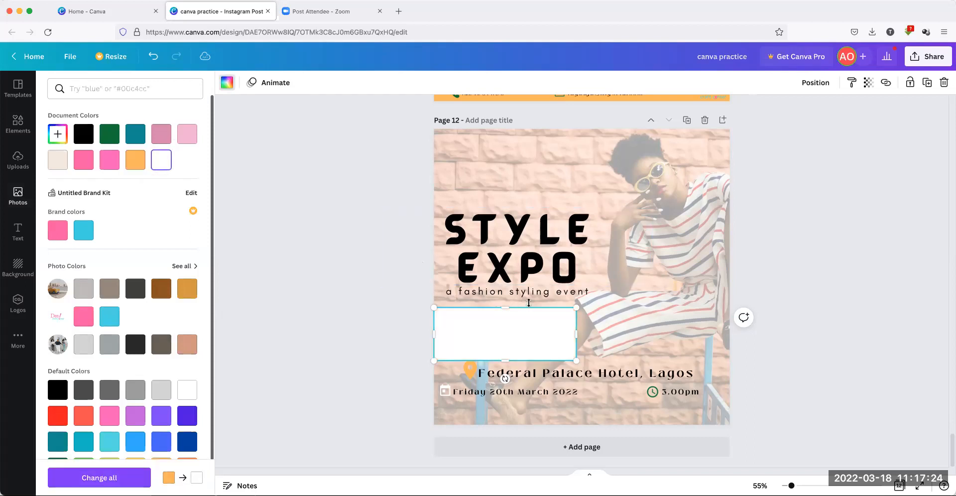
drag(510, 330, 507, 393)
drag(710, 397, 732, 398)
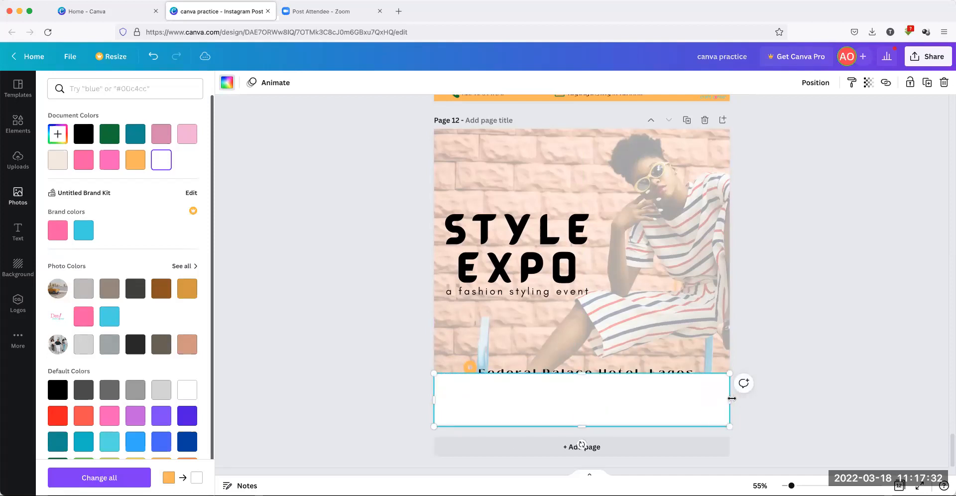
key(Delete)
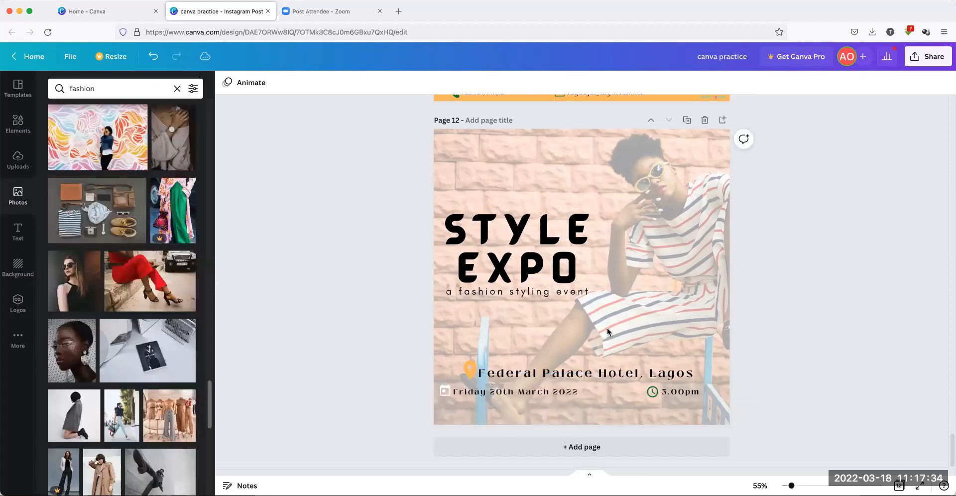
Add the slanted grey shape from Lines & Shapes to Page 12
click(18, 123)
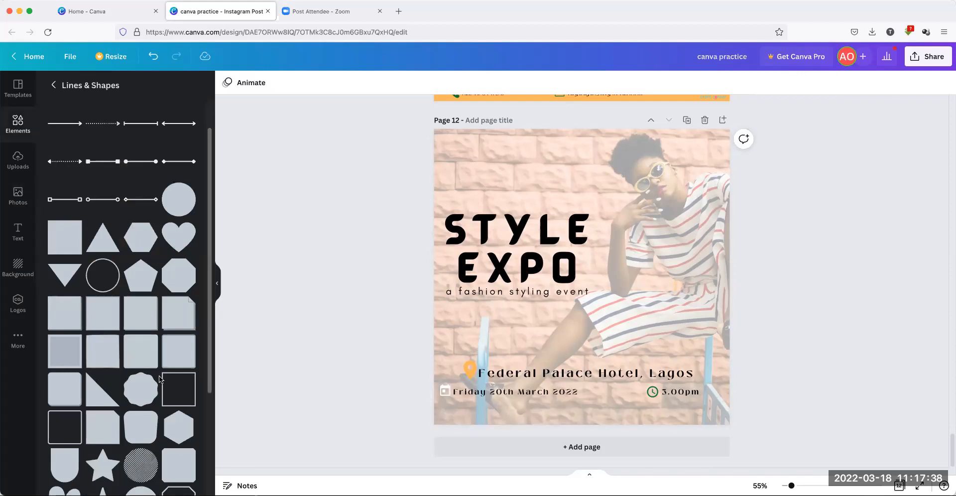
scroll(159, 378, down, 5)
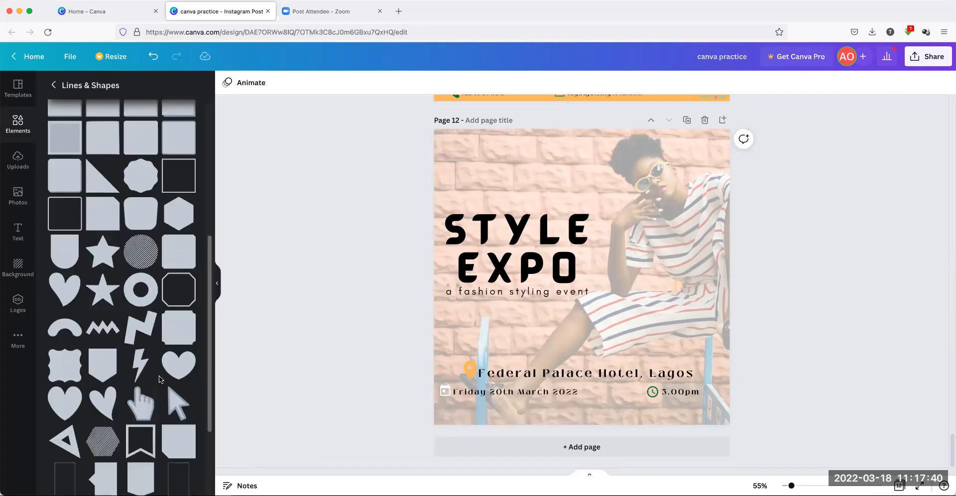
scroll(160, 376, down, 6)
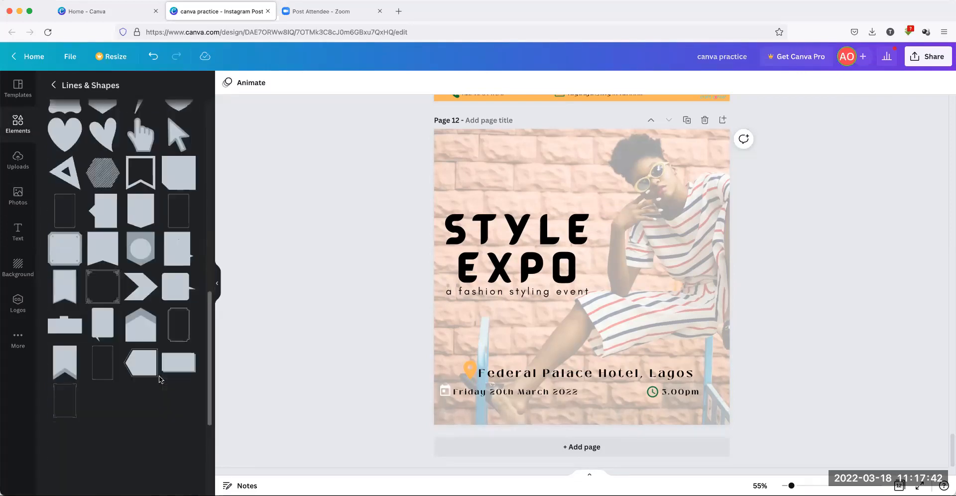
scroll(159, 375, down, 4)
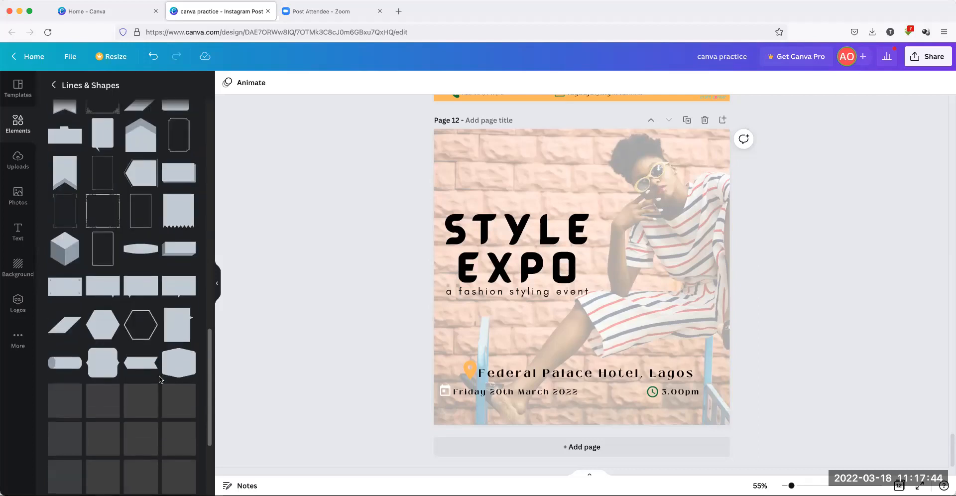
scroll(159, 375, down, 2)
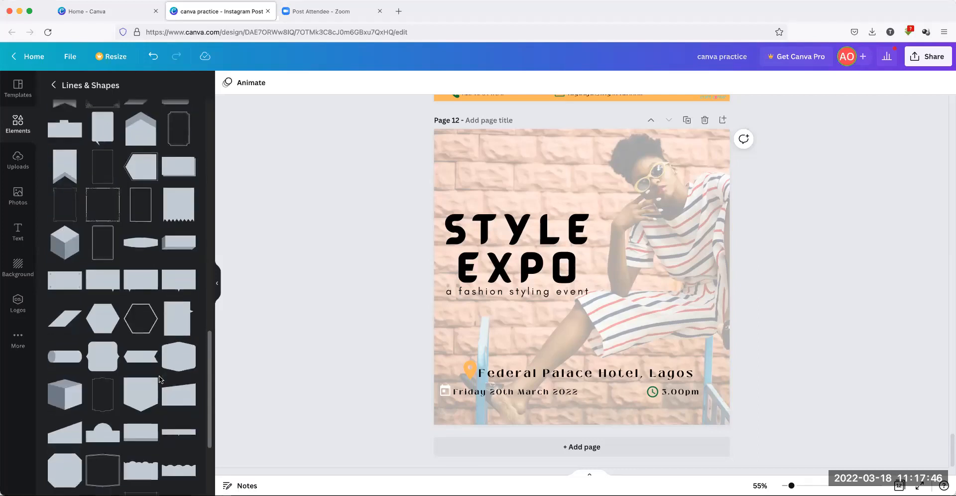
click(69, 353)
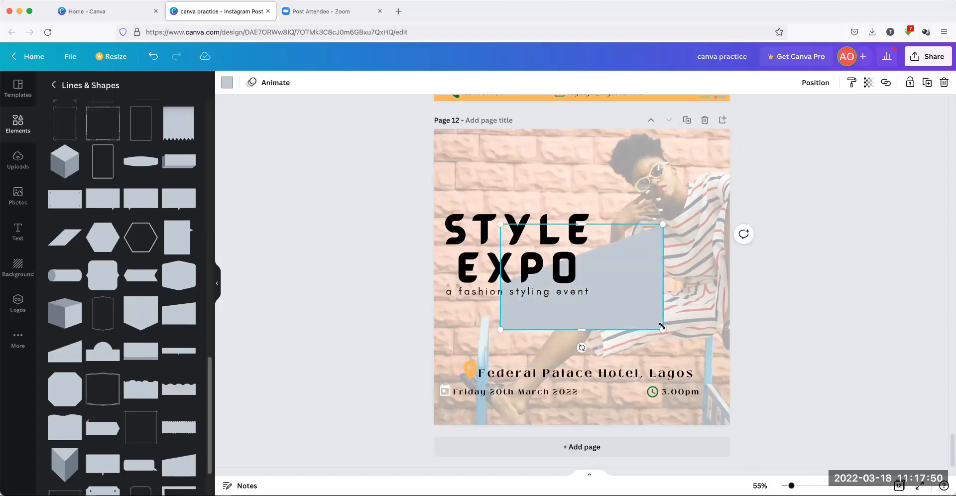
Stretch the grey shape to full page width and drag it down to the page bottom
drag(661, 326, 751, 389)
drag(653, 330, 617, 347)
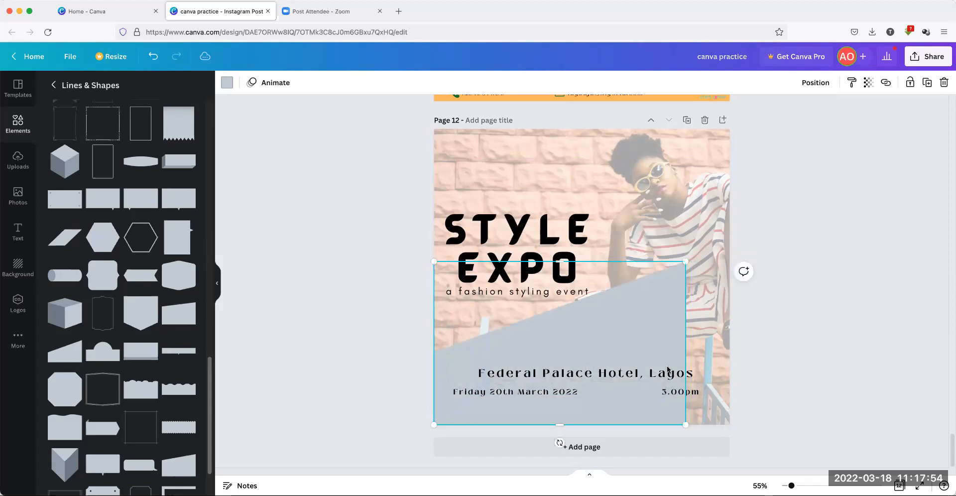
drag(687, 261, 746, 255)
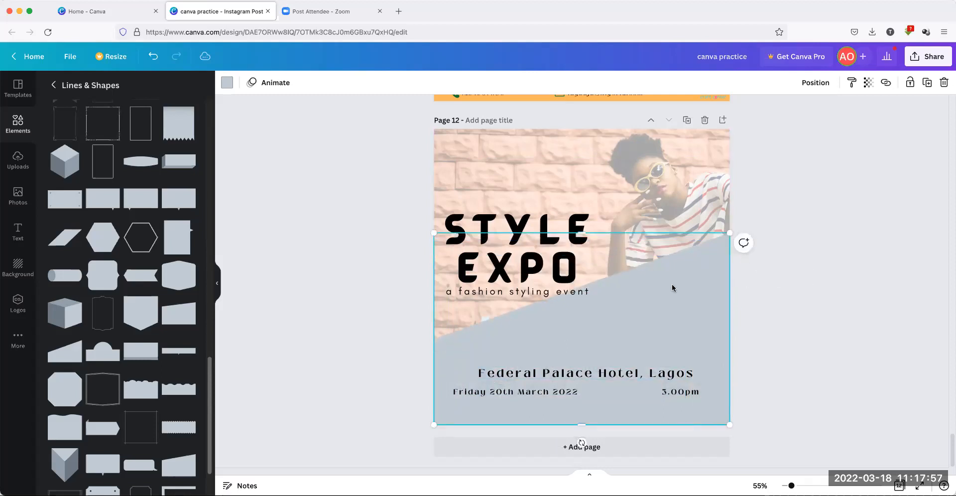
click(828, 289)
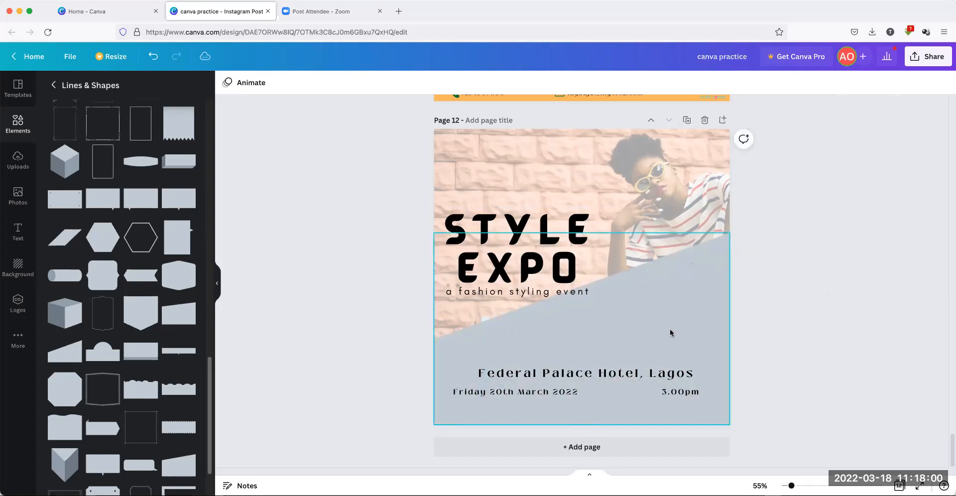
scroll(672, 298, down, 1)
drag(675, 300, 674, 336)
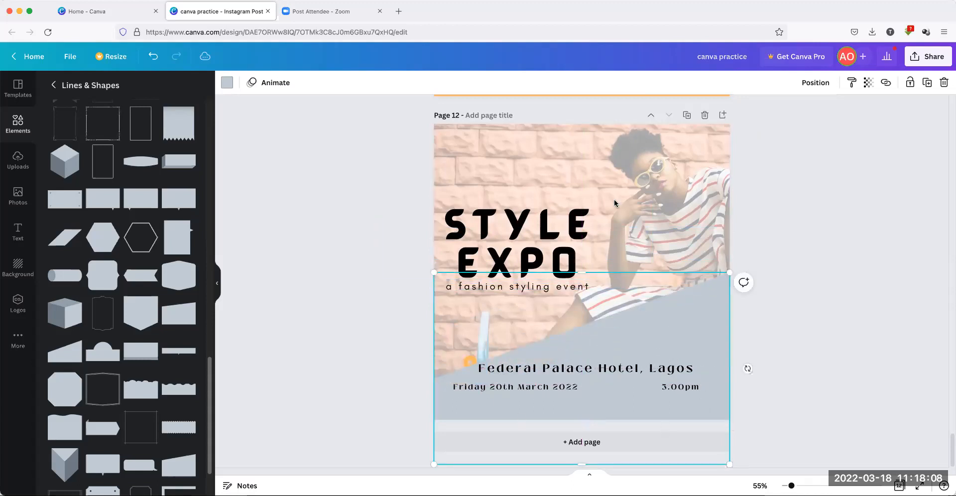
click(298, 287)
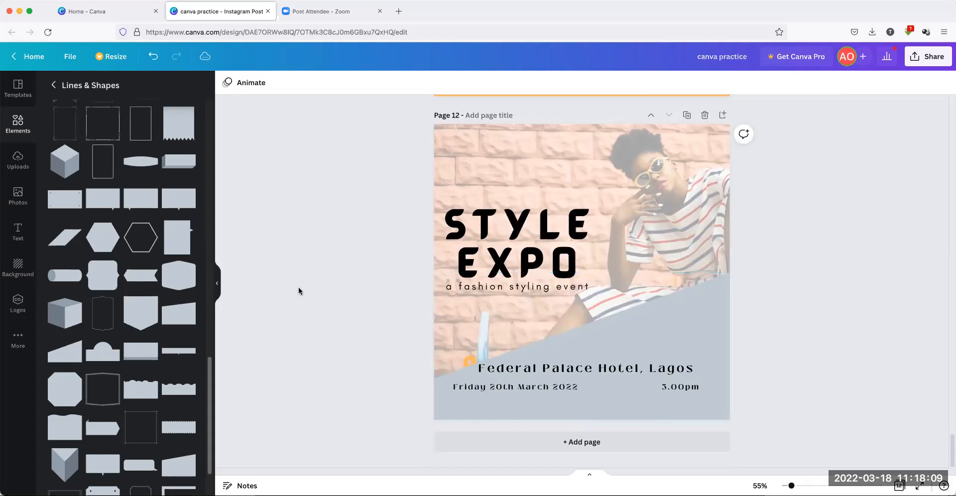
Send the grey shape behind the text and recolour the calendar icon brown
right_click(673, 336)
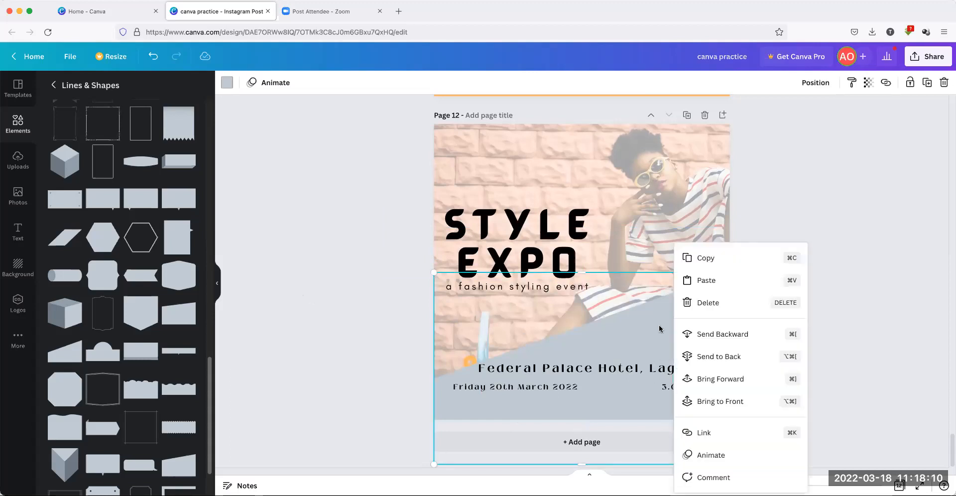
click(723, 356)
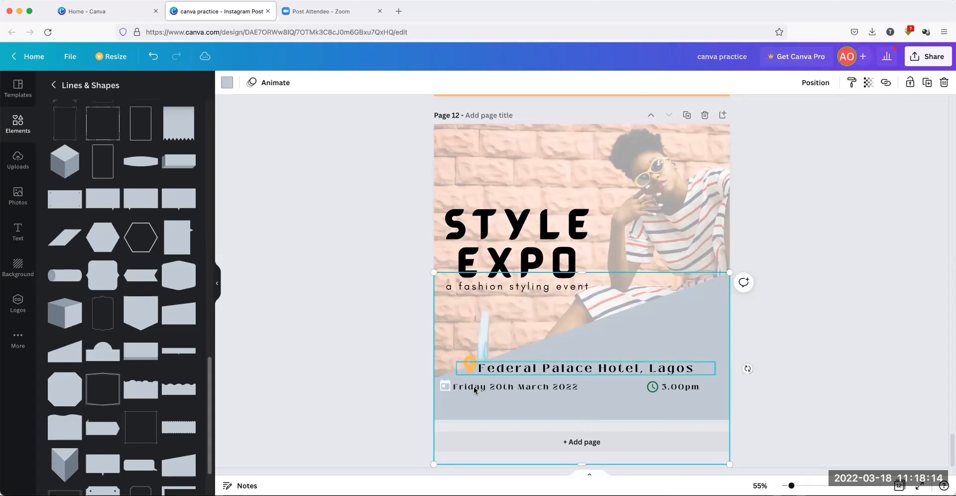
click(439, 385)
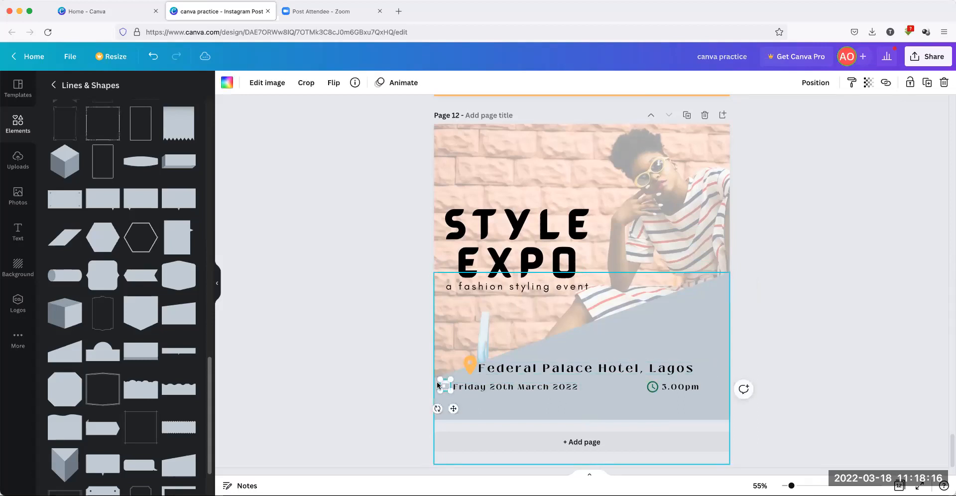
click(228, 86)
click(161, 288)
click(586, 328)
Recolour the diagonal shape white
click(639, 326)
click(227, 83)
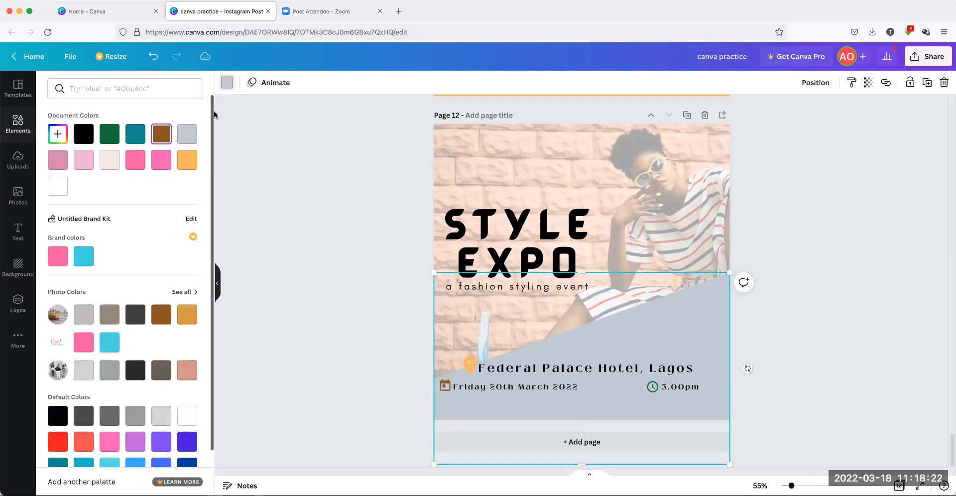
click(58, 185)
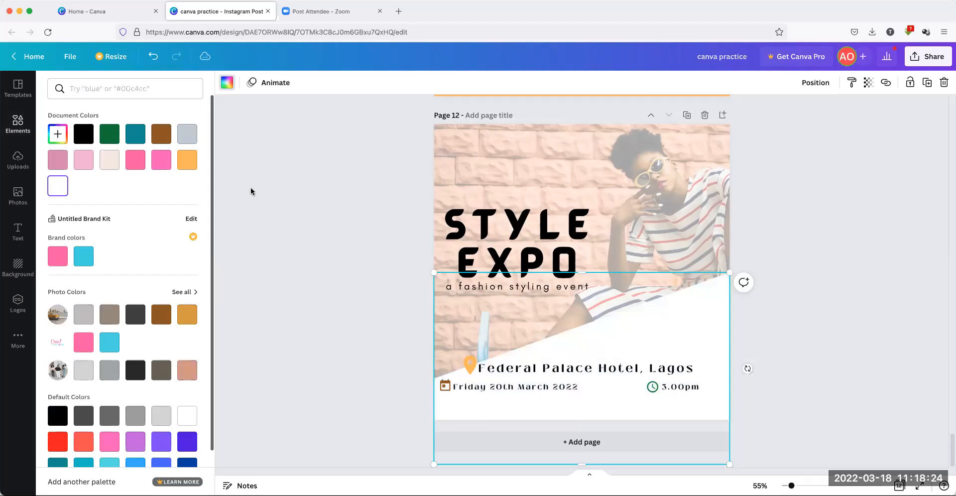
click(581, 313)
click(897, 304)
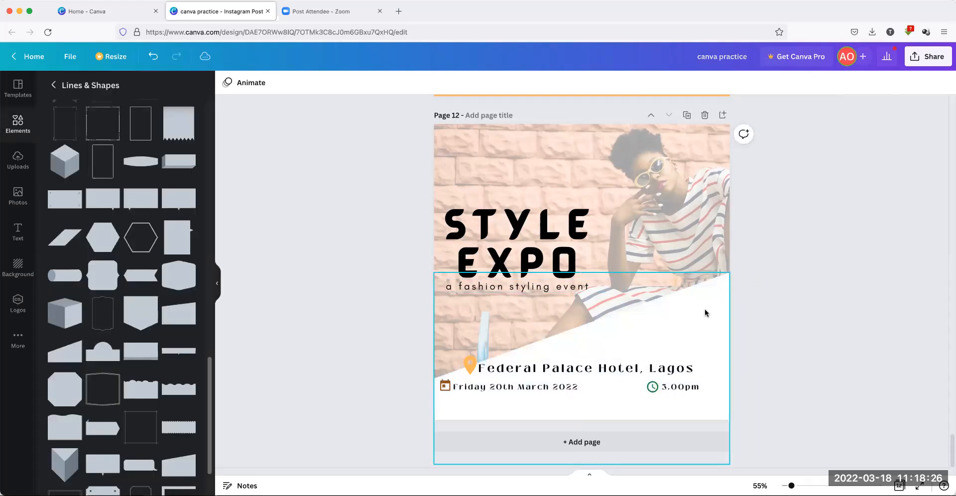
Tilt the white shape about 8° and enlarge it across the bottom, behind the venue details
drag(704, 310, 698, 301)
scroll(698, 301, down, 1)
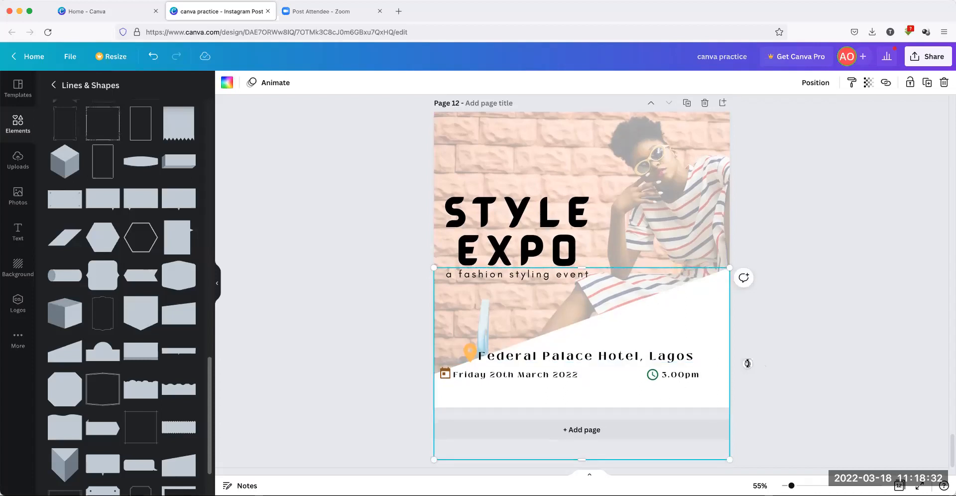
drag(747, 364, 744, 389)
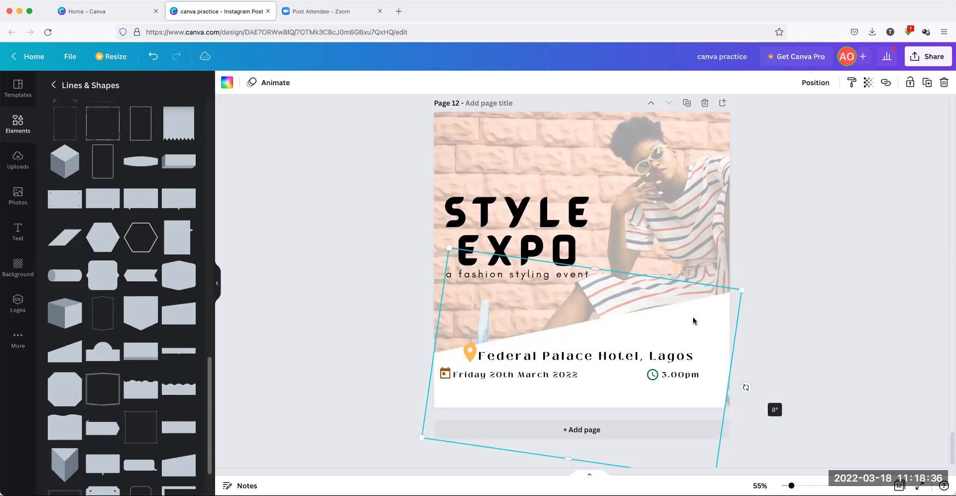
drag(698, 321, 686, 325)
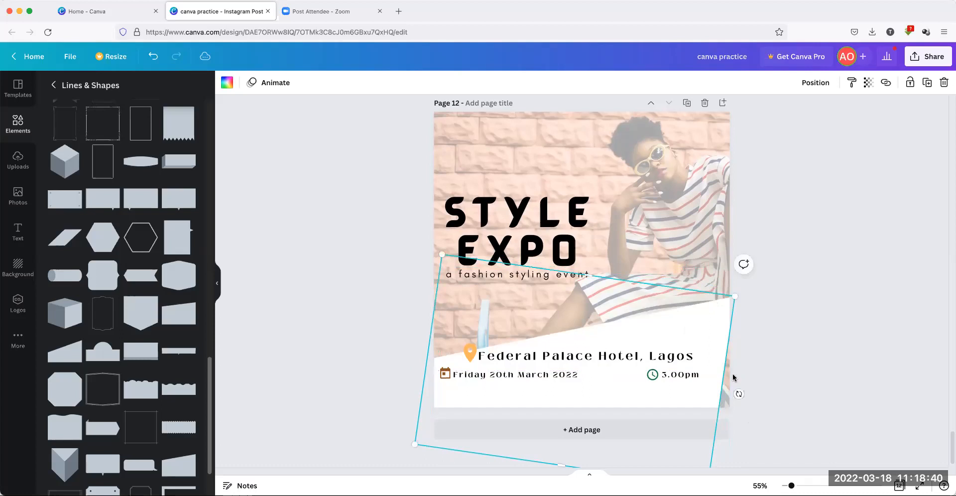
scroll(731, 368, down, 2)
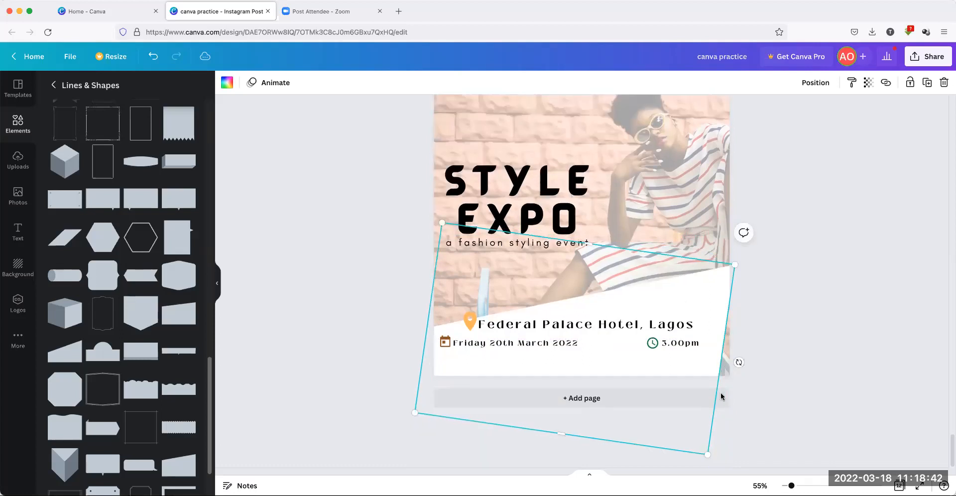
drag(710, 454, 721, 461)
click(811, 299)
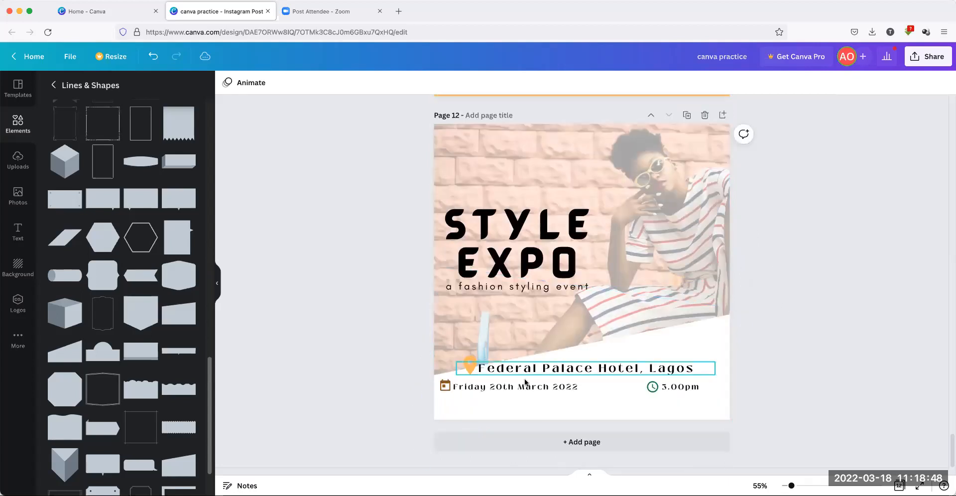
Recolour the green clock icon beside 3.00pm brown from the Document Colors
click(652, 387)
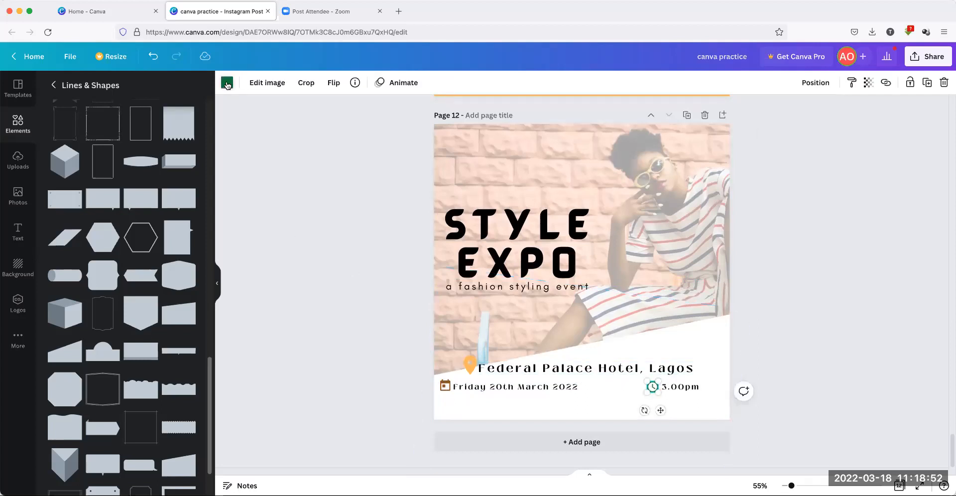
click(227, 82)
click(160, 133)
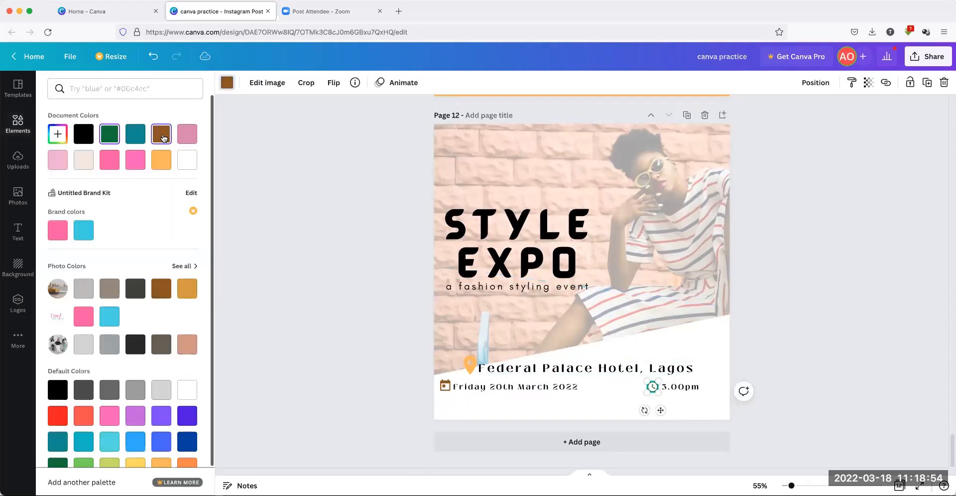
click(254, 159)
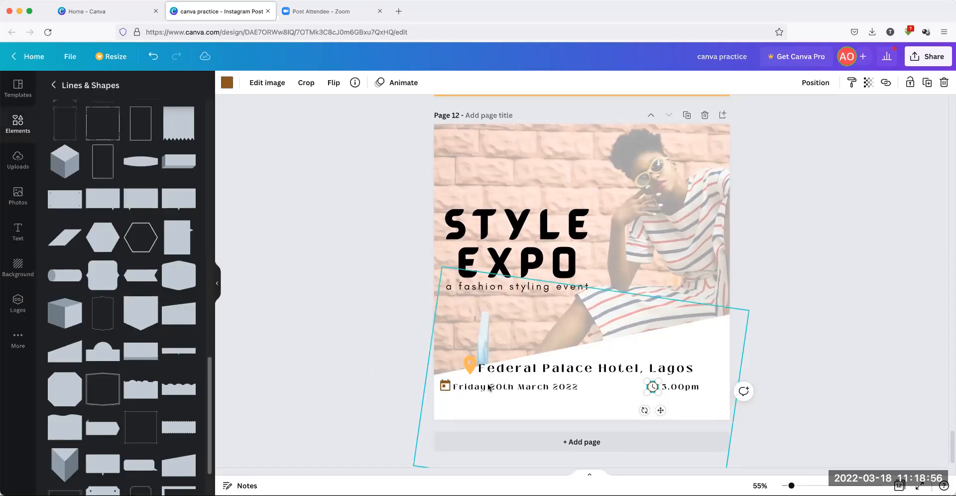
click(398, 358)
Select the calendar, date, clock and time elements, undoing two accidental moves of the white shape
click(445, 387)
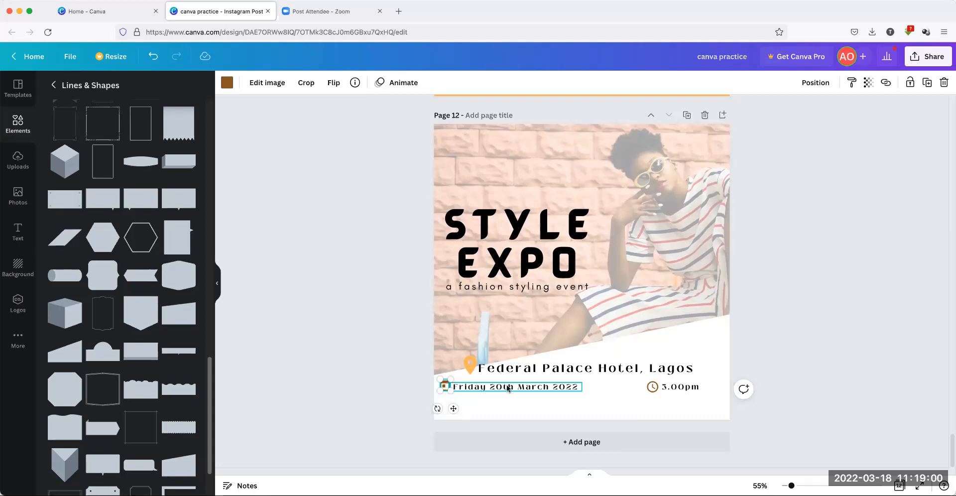
shift+click(507, 385)
shift+click(650, 389)
shift+click(688, 388)
drag(619, 387, 621, 399)
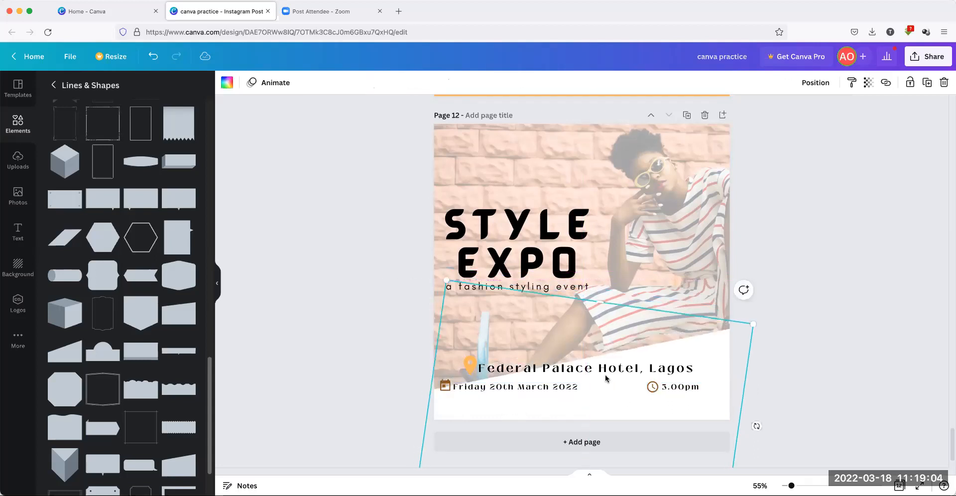
click(154, 60)
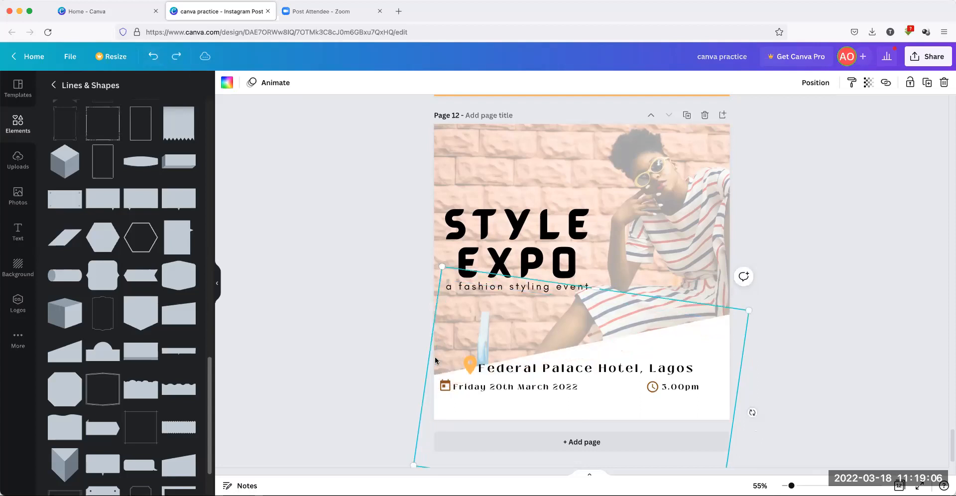
click(443, 384)
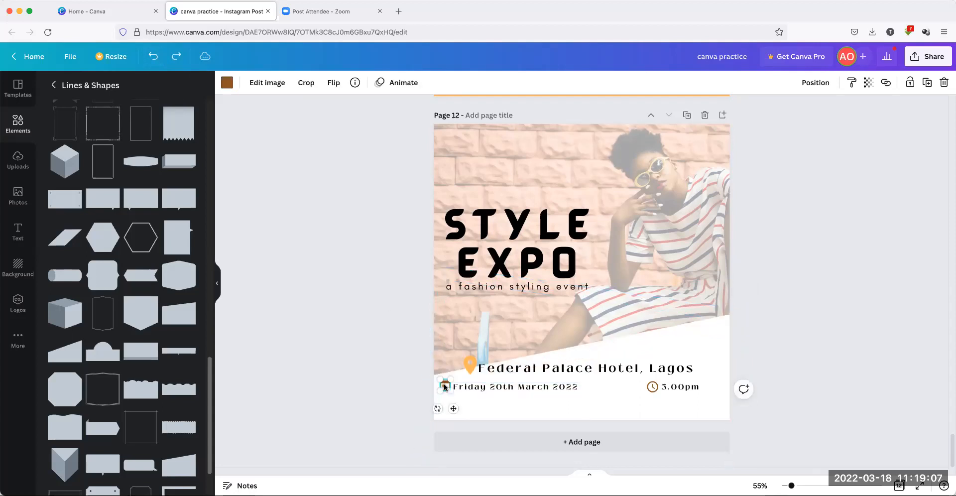
shift+click(504, 387)
shift+click(651, 387)
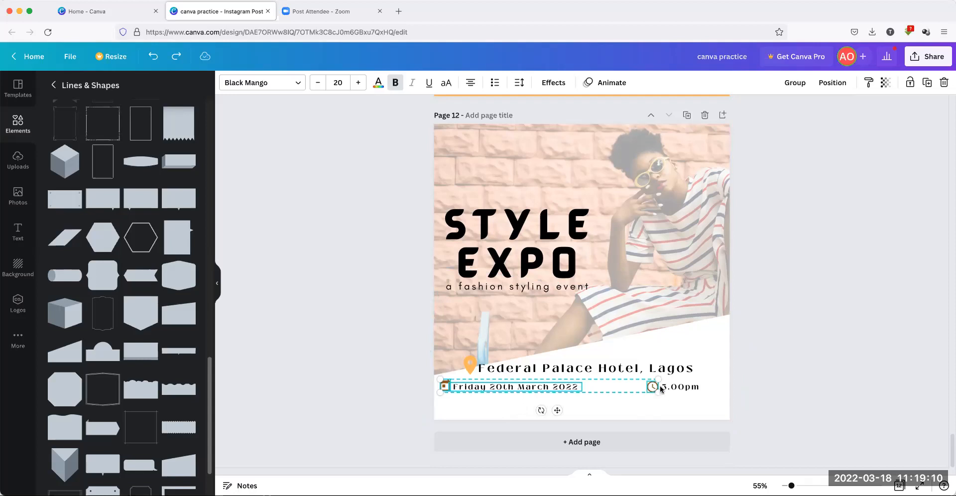
drag(633, 391, 627, 391)
click(342, 260)
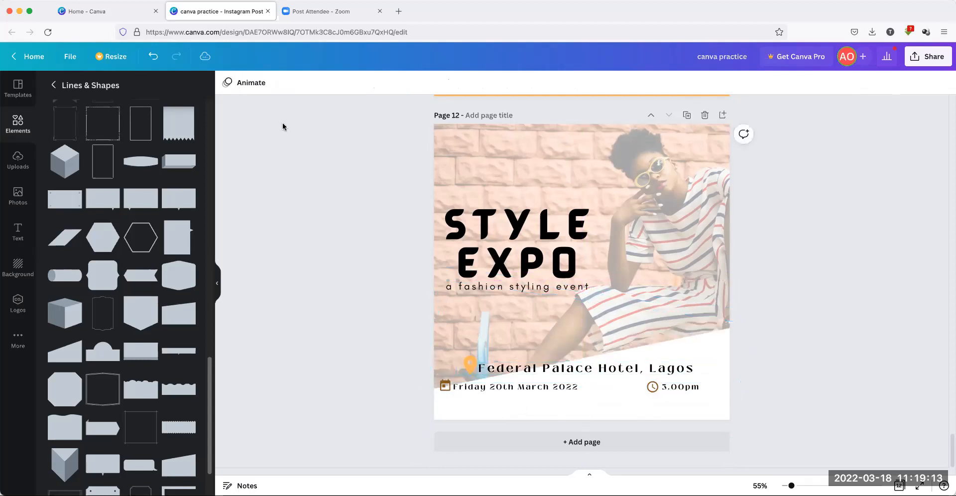
click(154, 57)
Lower the Friday 20th March 2022 / 3.00pm row slightly as one selection
click(444, 383)
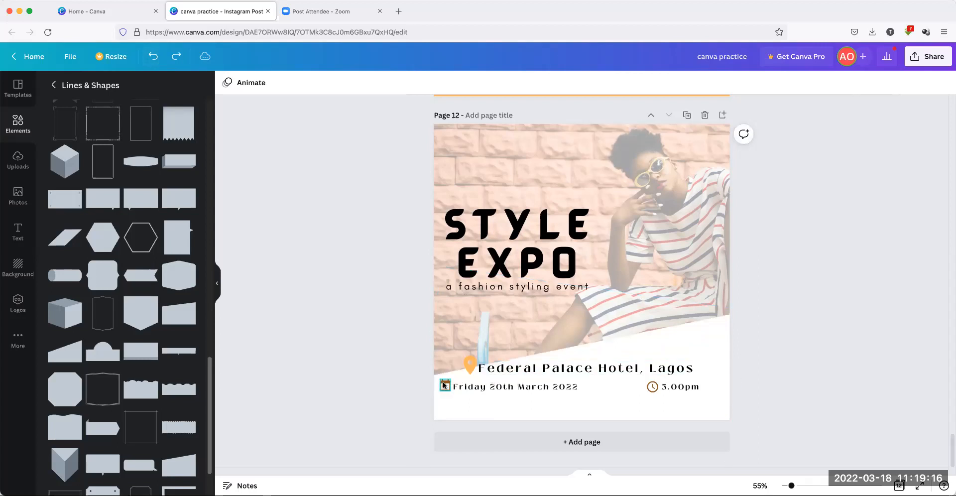
shift+click(504, 385)
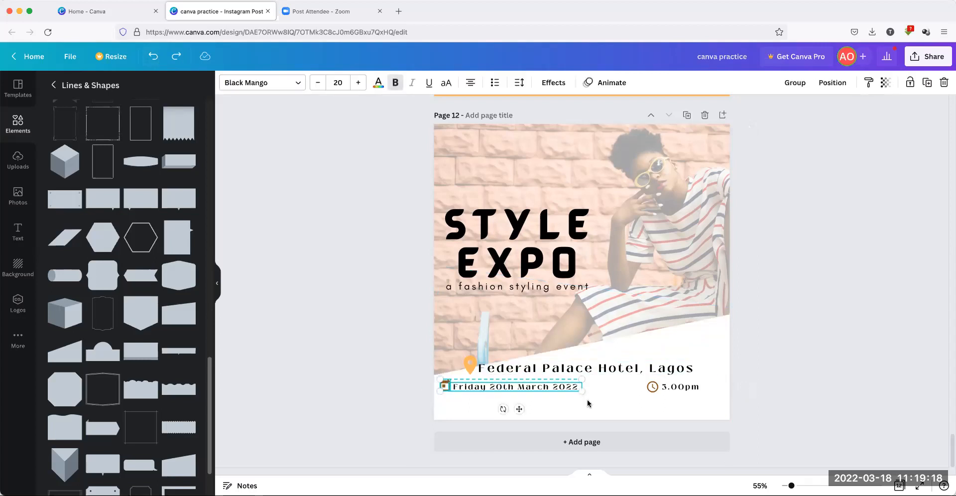
shift+click(652, 386)
shift+click(677, 387)
drag(677, 386, 681, 397)
click(796, 322)
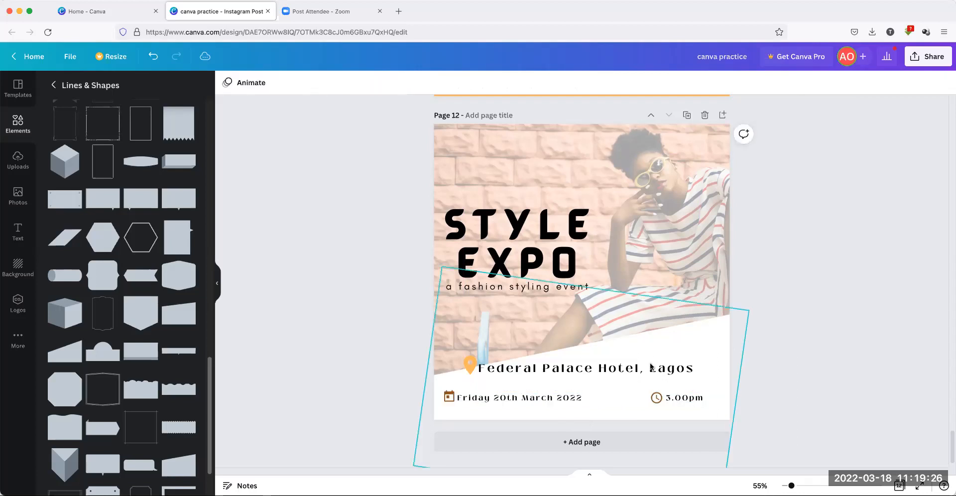
Lower the hotel name line and recolour the location pin brown
mouse_move(650, 366)
mouse_down()
mouse_move(664, 374)
mouse_move(658, 370)
mouse_up()
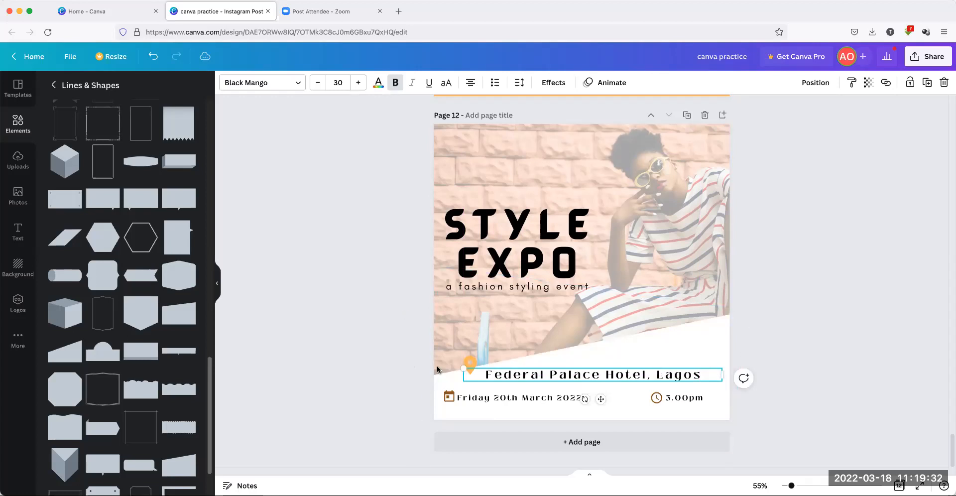
click(469, 363)
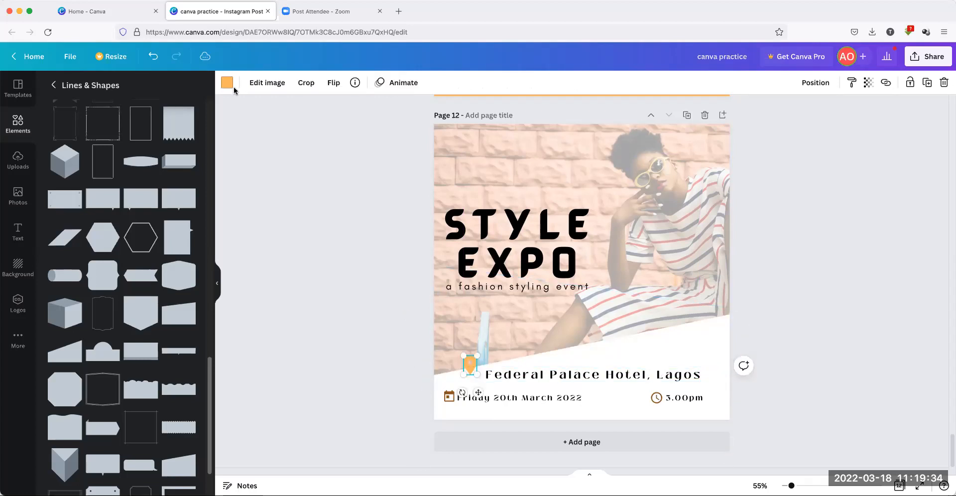
click(227, 83)
click(161, 133)
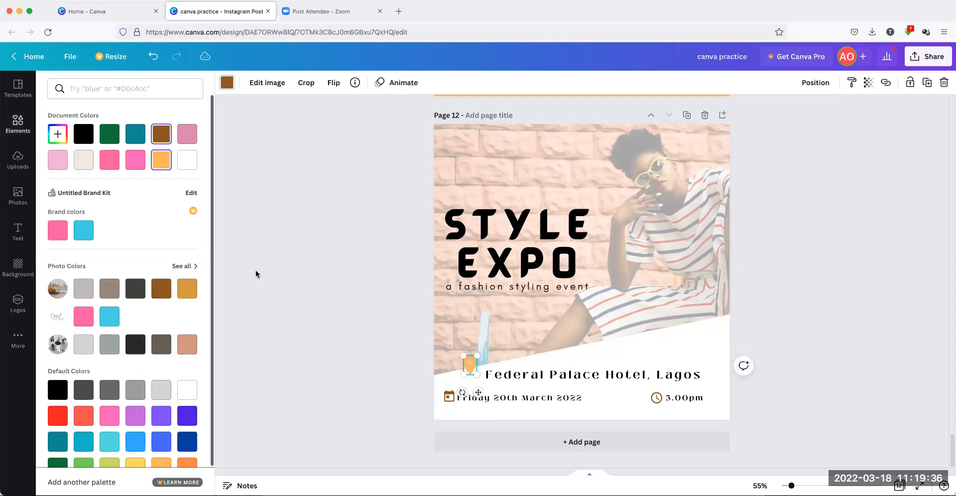
click(282, 335)
click(362, 333)
Resize the location pin and place it right beside Federal Palace Hotel, Lagos
click(472, 368)
drag(478, 375, 473, 353)
click(490, 377)
click(419, 360)
click(356, 327)
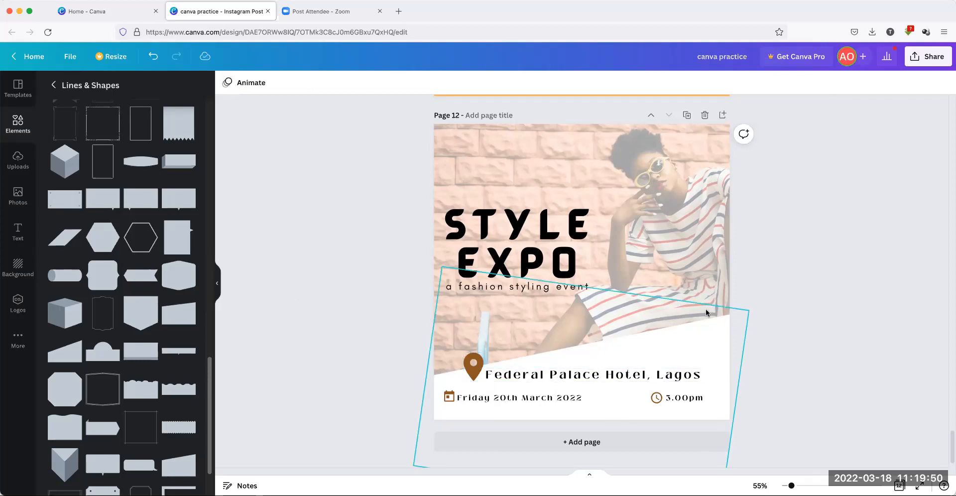
click(470, 355)
drag(464, 358, 483, 403)
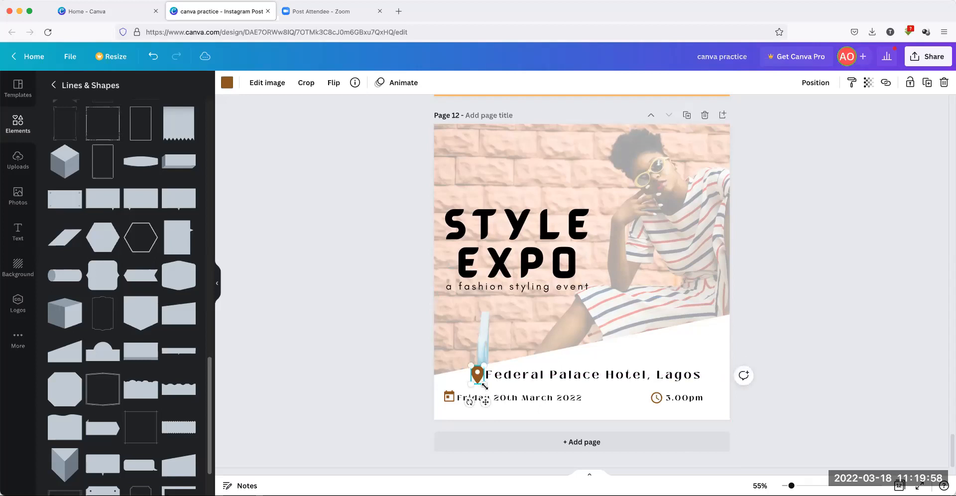
drag(485, 402, 485, 401)
click(575, 367)
Nudge the hotel name line slightly down
drag(572, 375, 572, 374)
click(330, 304)
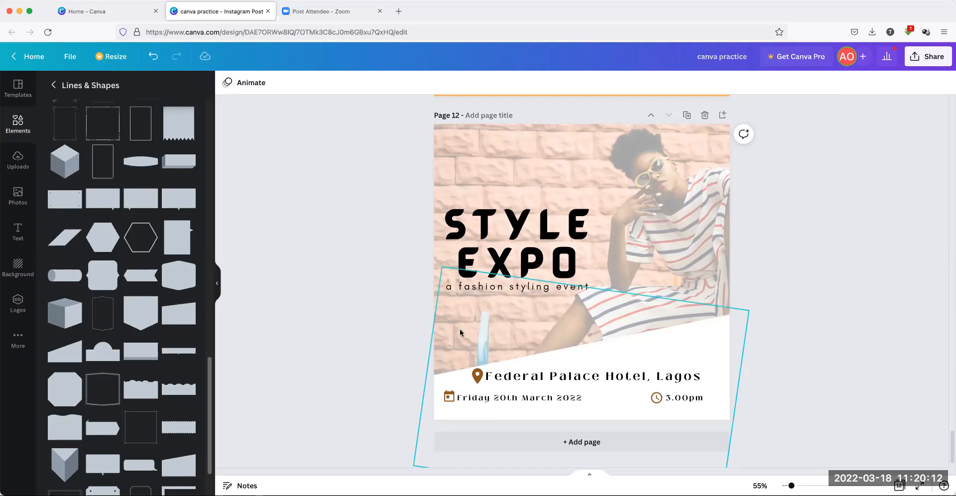
scroll(189, 358, up, 2)
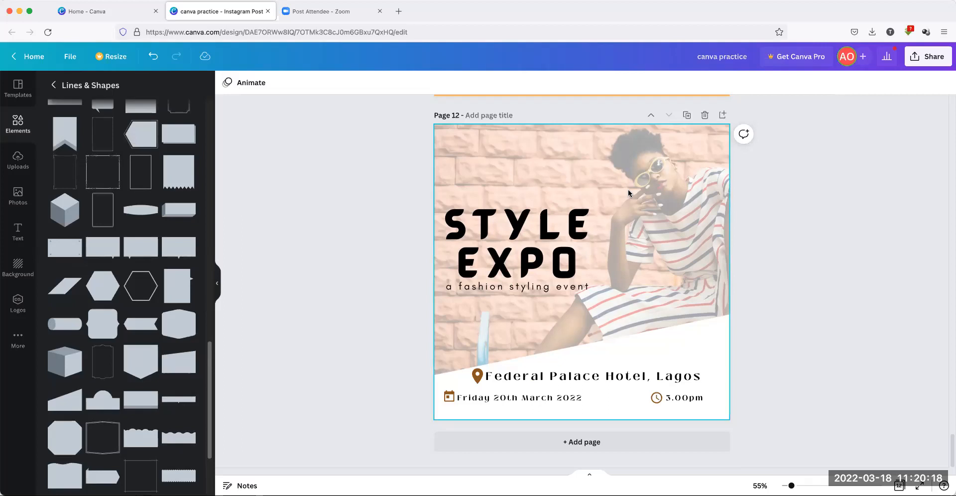
scroll(581, 232, up, 10)
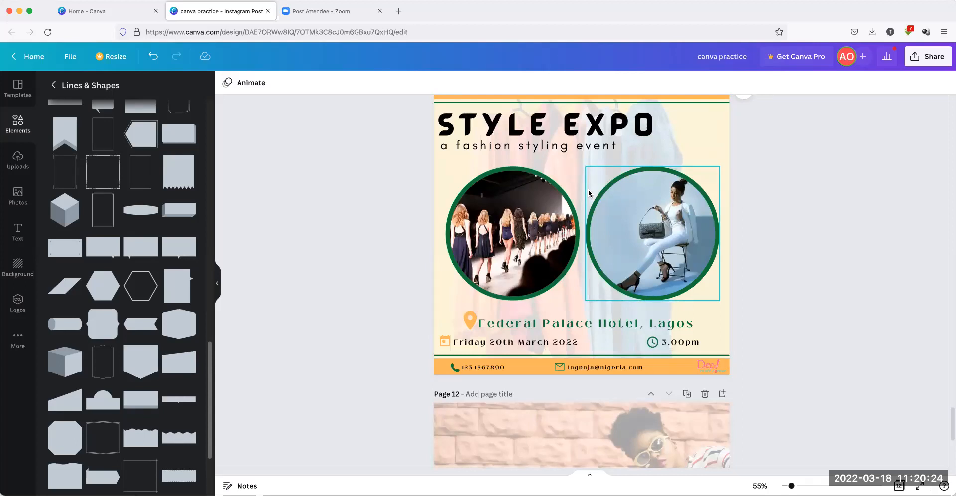
Duplicate page 11 into a new page
scroll(588, 194, down, 1)
scroll(588, 193, down, 5)
scroll(588, 193, up, 8)
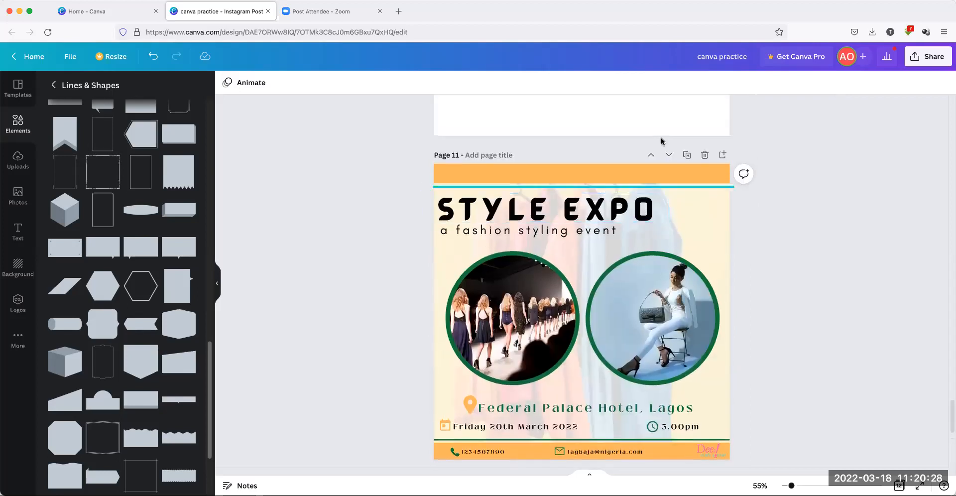
click(688, 155)
scroll(611, 212, down, 3)
scroll(610, 213, up, 7)
scroll(605, 207, down, 4)
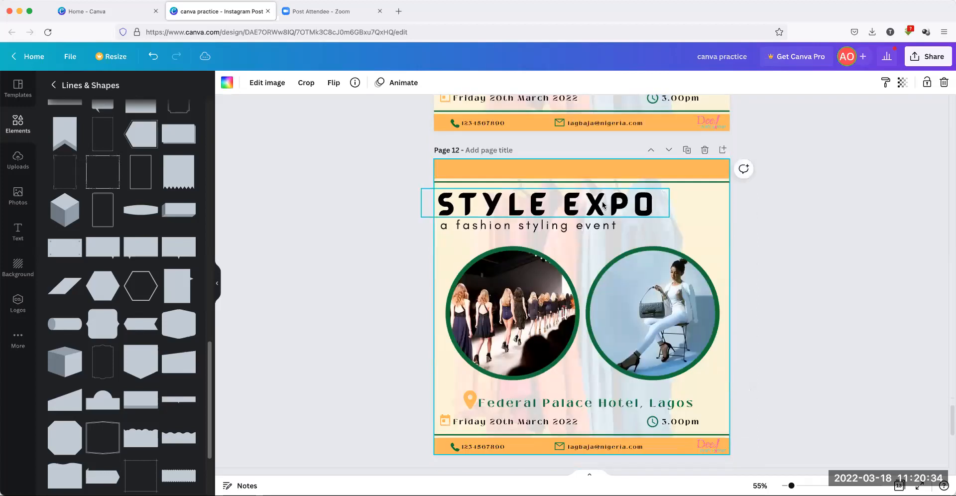
Delete the right circle's photo and its empty frame on the copy
click(644, 279)
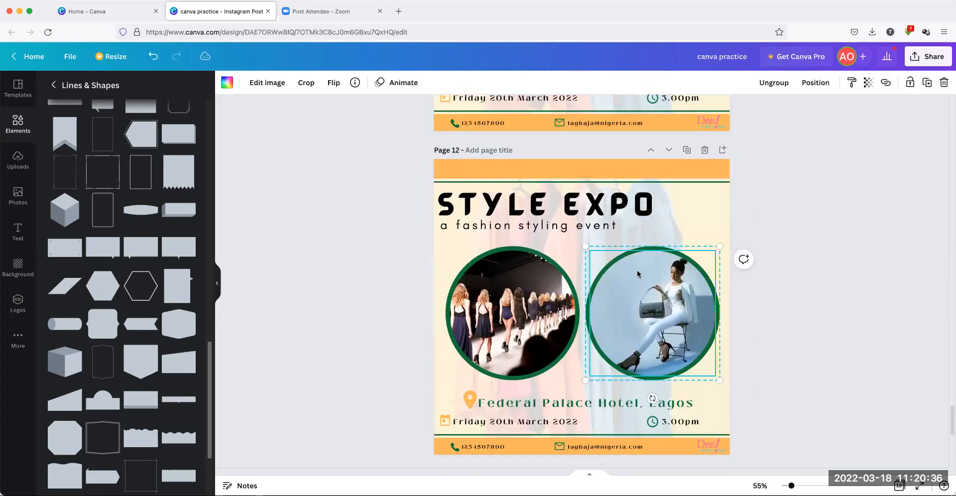
click(649, 244)
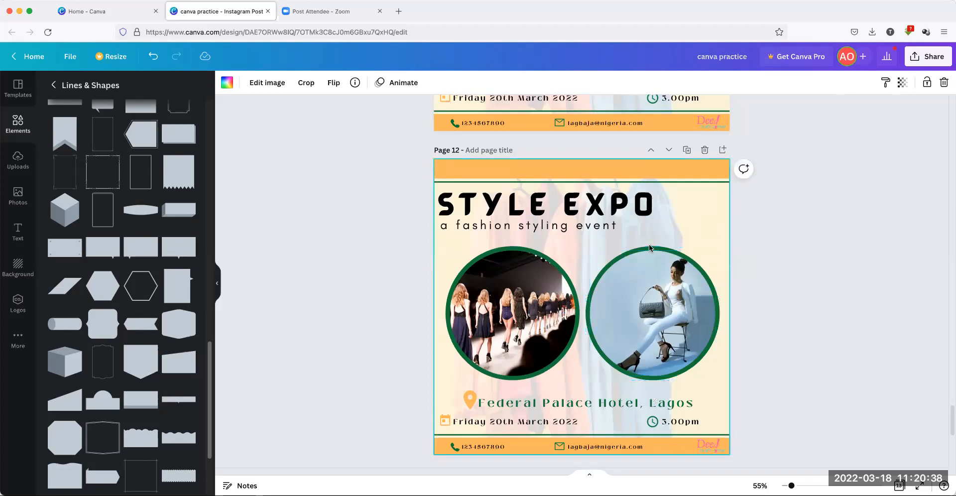
click(649, 246)
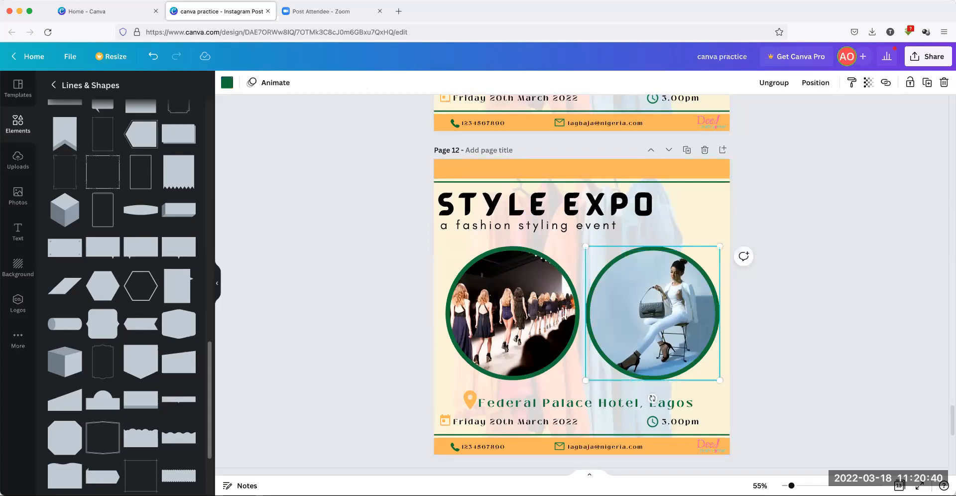
click(649, 249)
key(Delete)
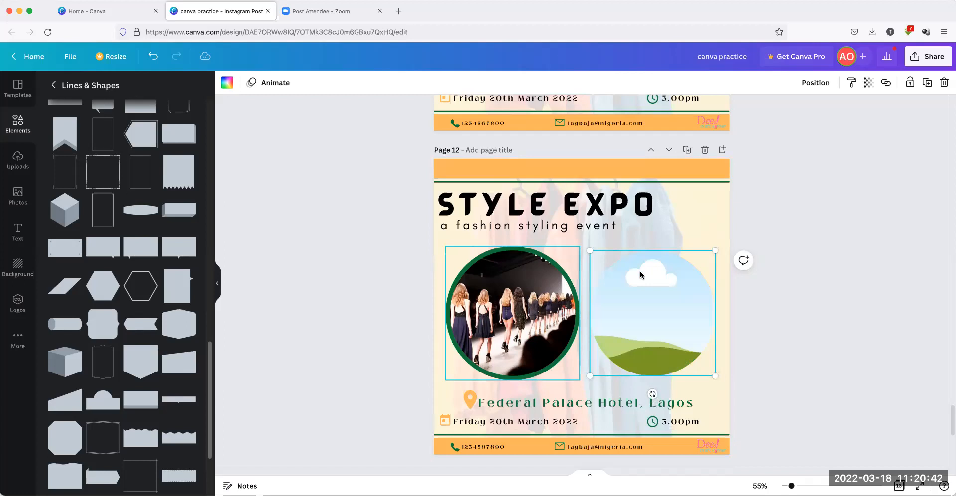
key(Delete)
Centre the runway photo circle under the title and enlarge it to about 550×550
click(561, 278)
drag(561, 277, 578, 276)
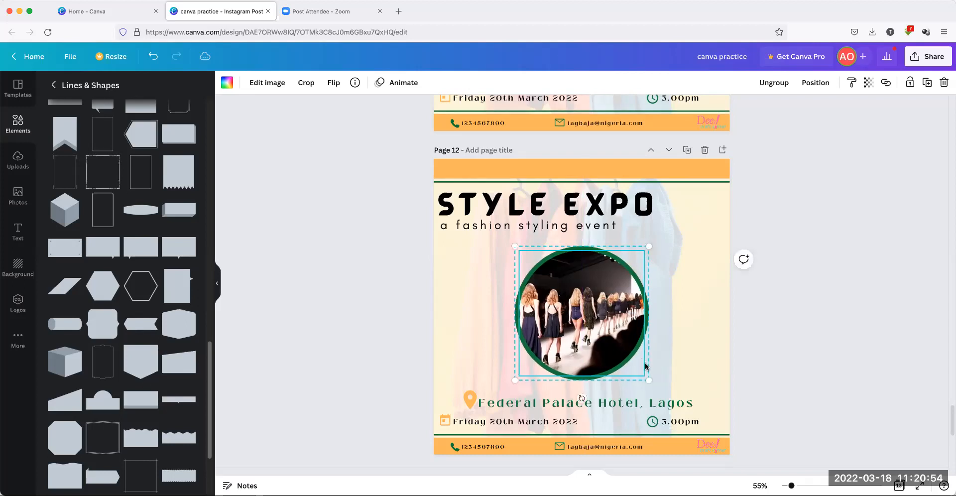
drag(649, 379, 666, 396)
mouse_move(624, 346)
mouse_down()
mouse_move(625, 334)
mouse_move(614, 334)
mouse_up()
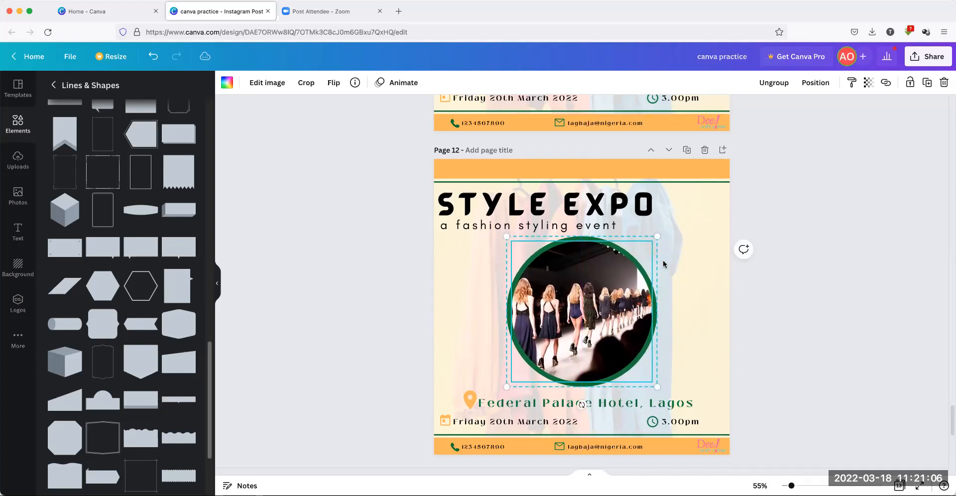
Arch STYLE EXPO over the runway circle with a Curve effect, and delete the top band and green line
click(808, 244)
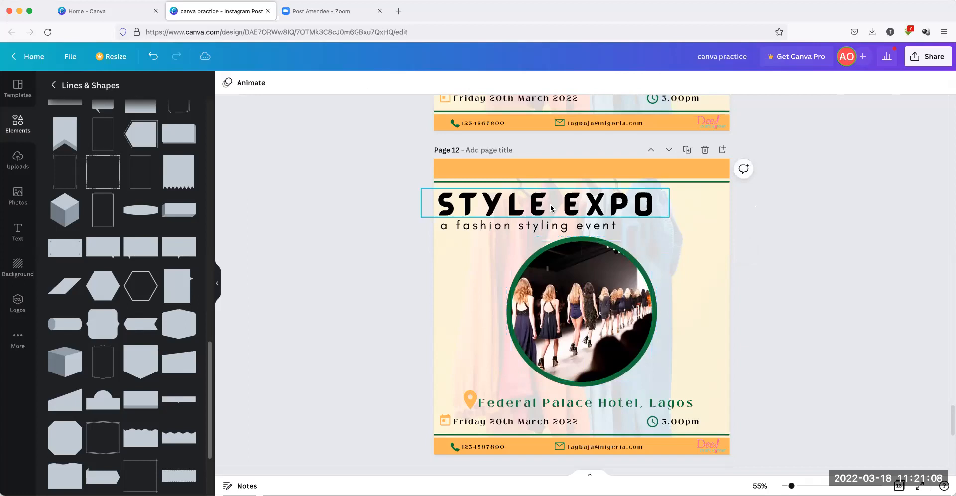
click(636, 200)
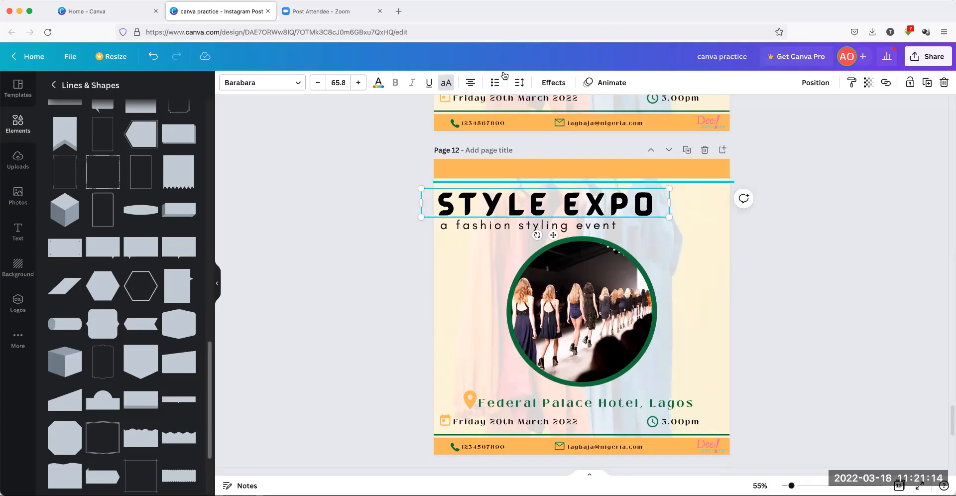
click(558, 85)
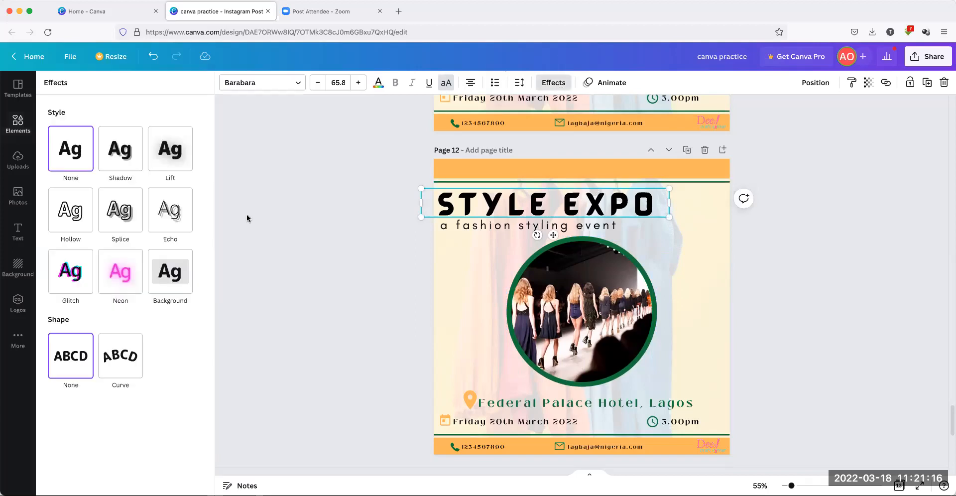
click(120, 360)
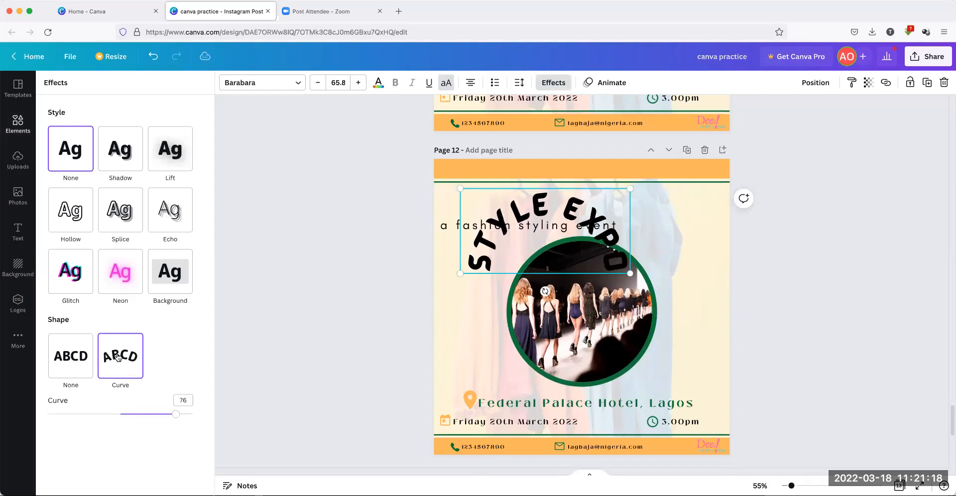
drag(177, 414, 153, 414)
drag(607, 213, 629, 223)
click(617, 182)
key(Delete)
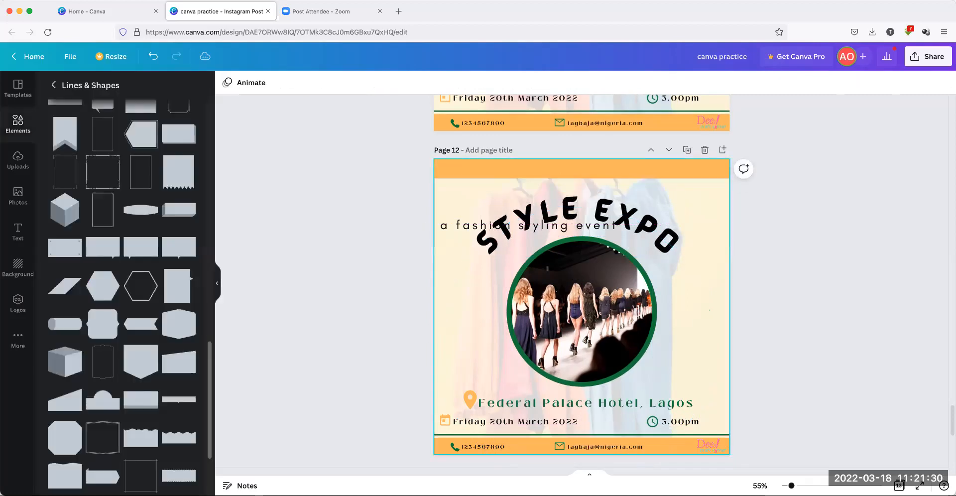
Raise STYLE EXPO and curve 'a fashion styling event' at about 25 just beneath it
drag(612, 208, 609, 178)
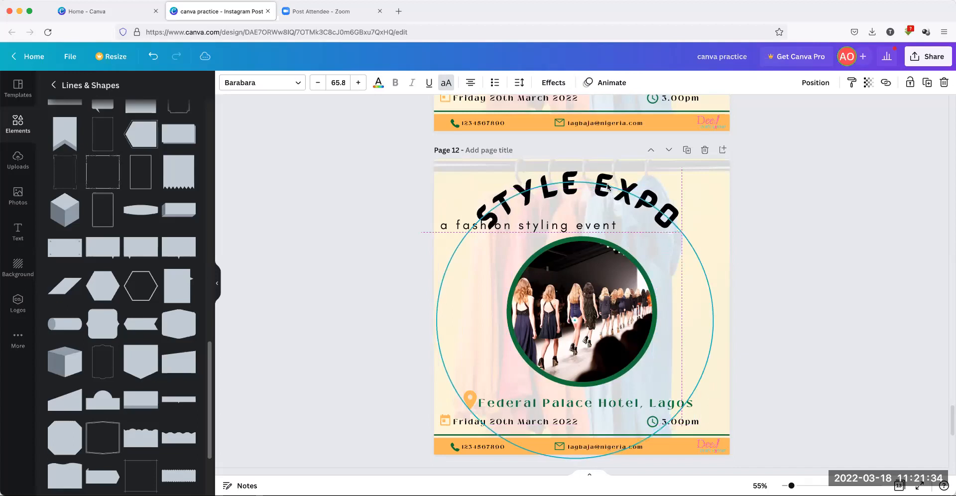
drag(582, 225, 631, 223)
click(554, 82)
click(123, 358)
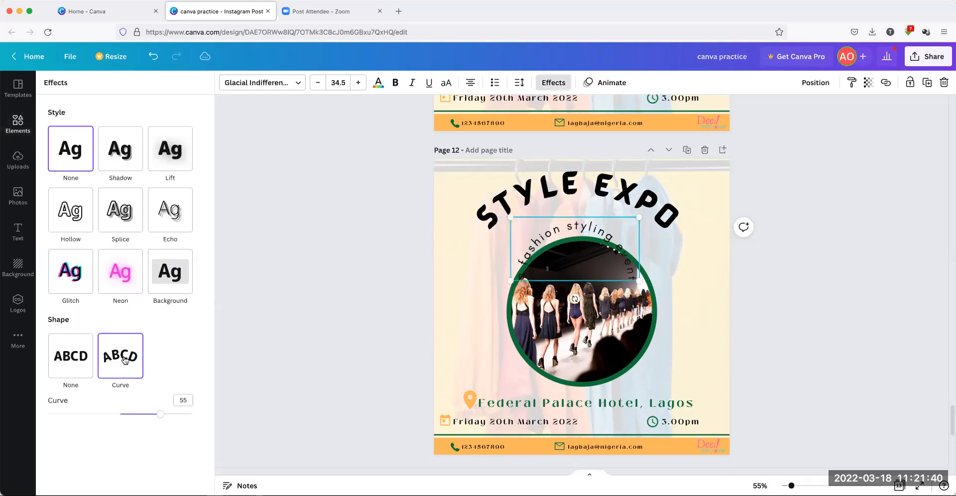
drag(160, 414, 139, 414)
drag(582, 225, 593, 207)
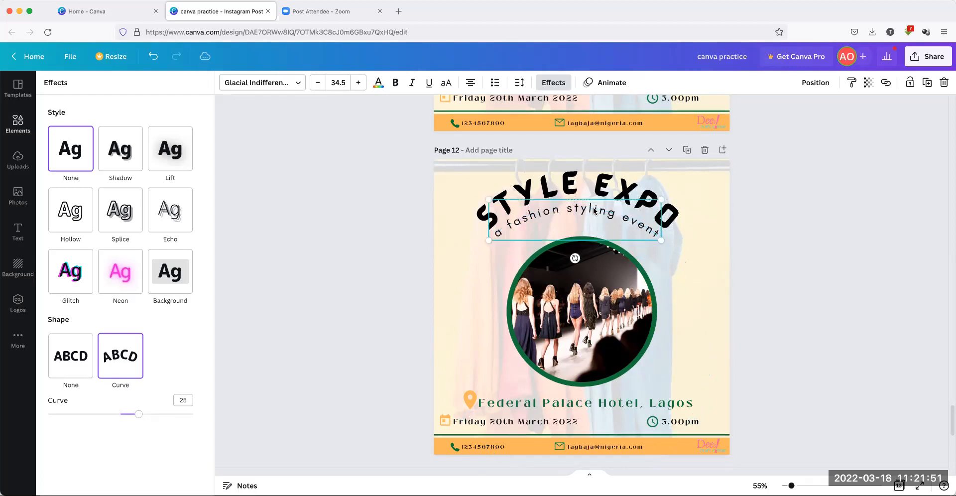
Enlarge the runway photo circle and centre it on the page
click(613, 287)
drag(658, 238, 672, 212)
drag(587, 284, 580, 285)
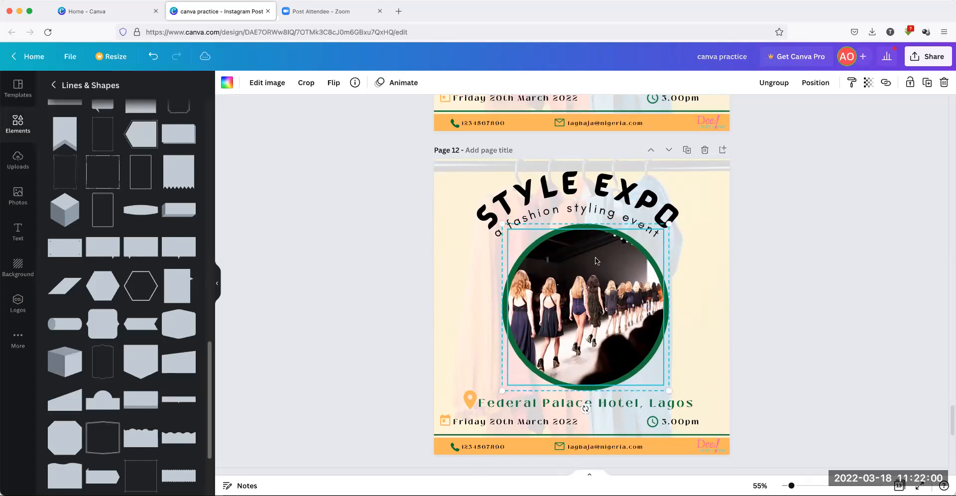
Tighten the subtitle's curve to 36 so it hugs the top of the runway circle
click(784, 193)
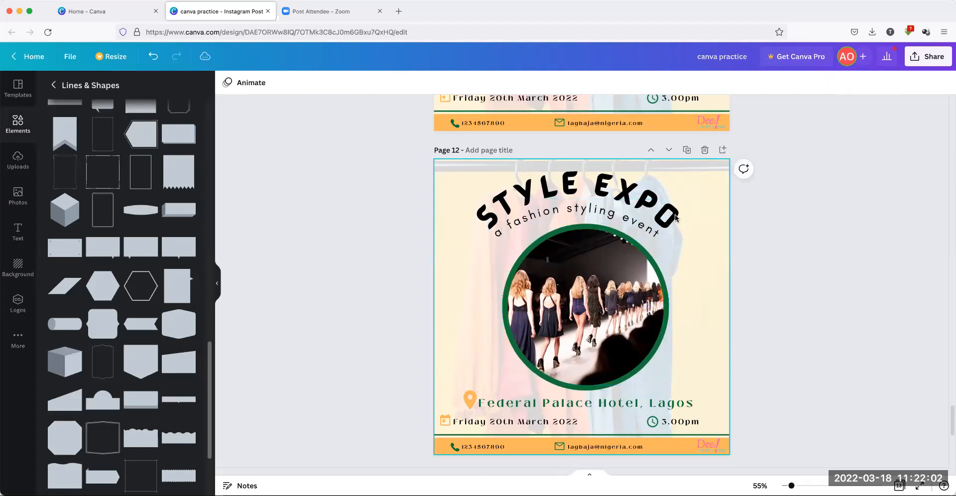
click(634, 226)
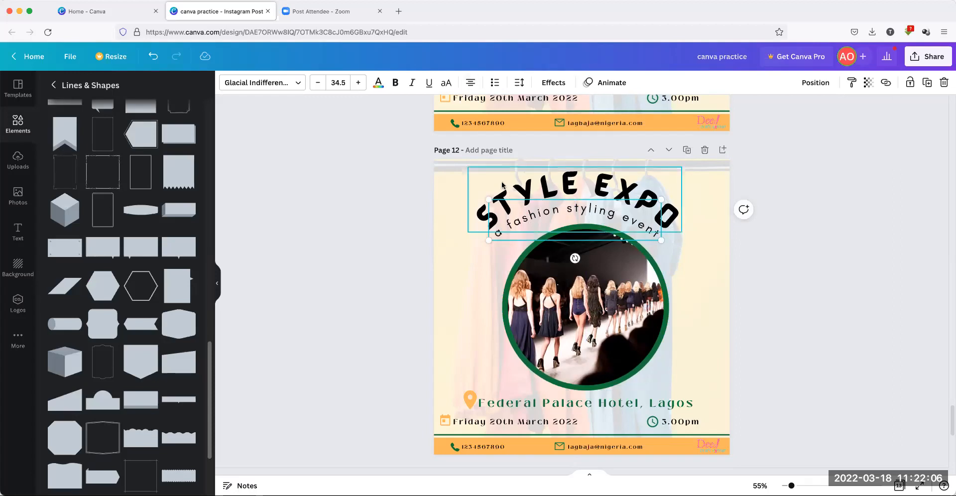
click(551, 83)
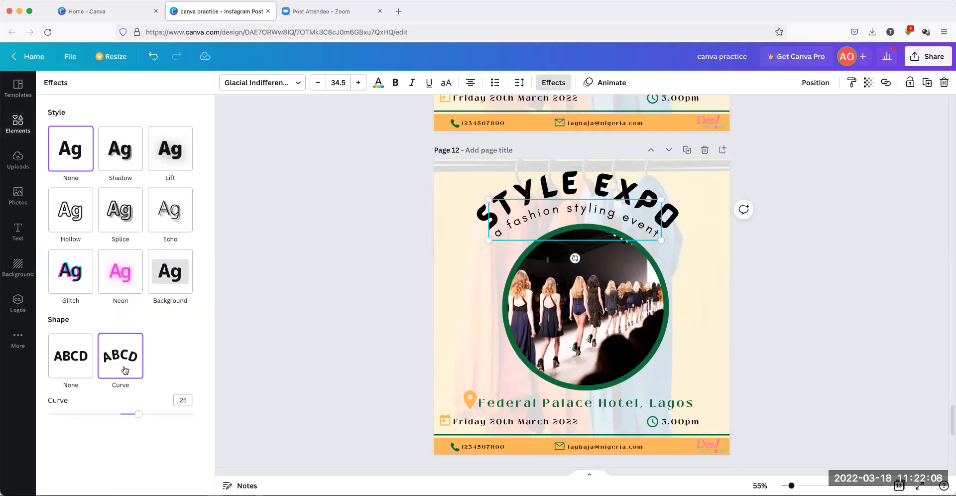
drag(132, 416, 145, 413)
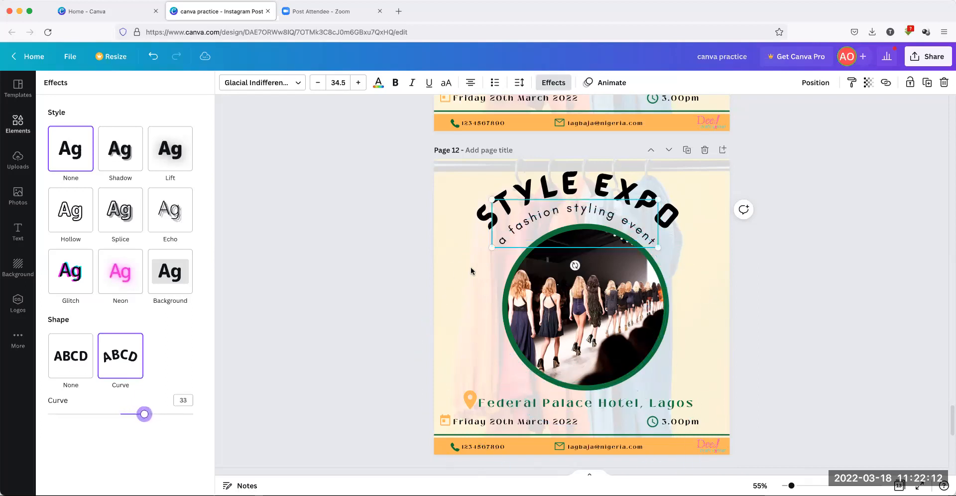
drag(590, 208, 592, 208)
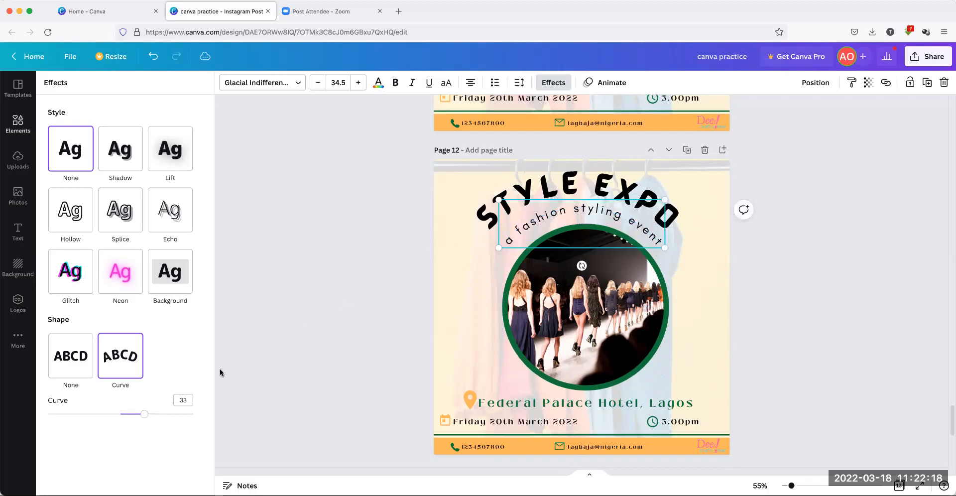
drag(146, 417, 147, 416)
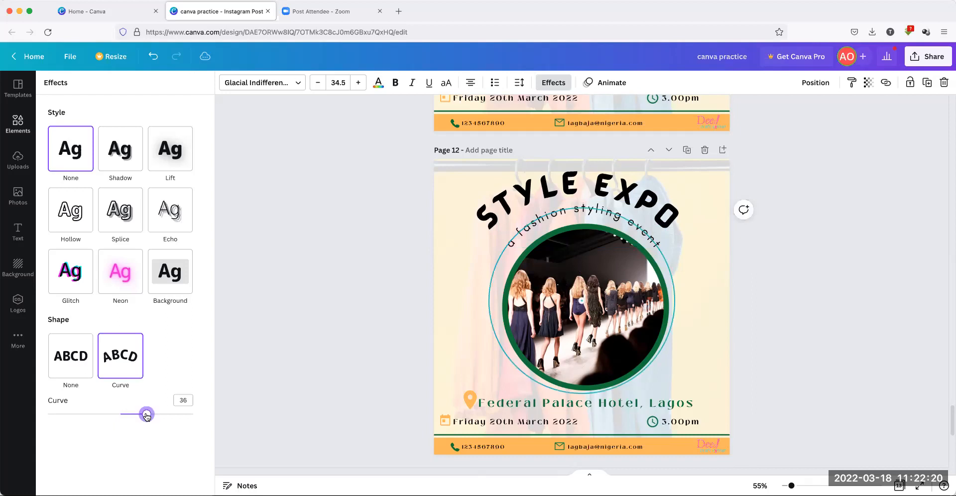
drag(147, 416, 145, 415)
key(Left)
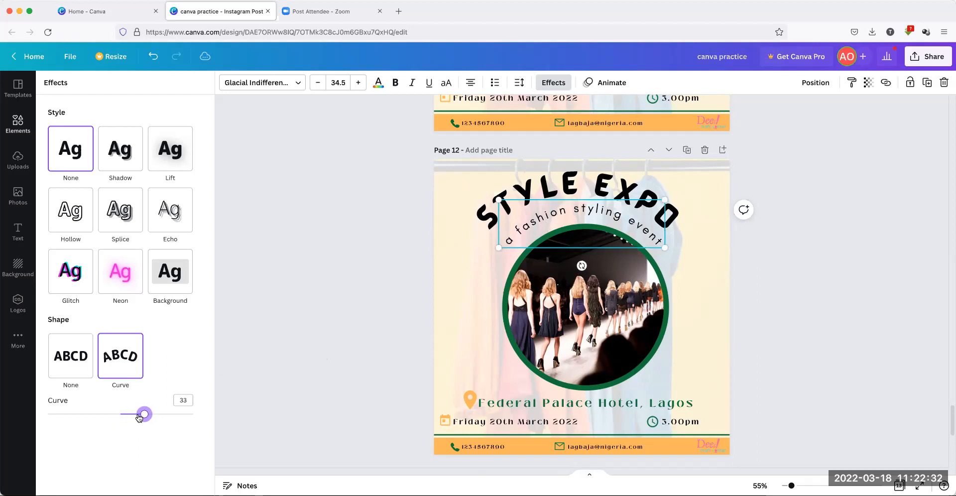
drag(144, 415, 147, 418)
click(348, 221)
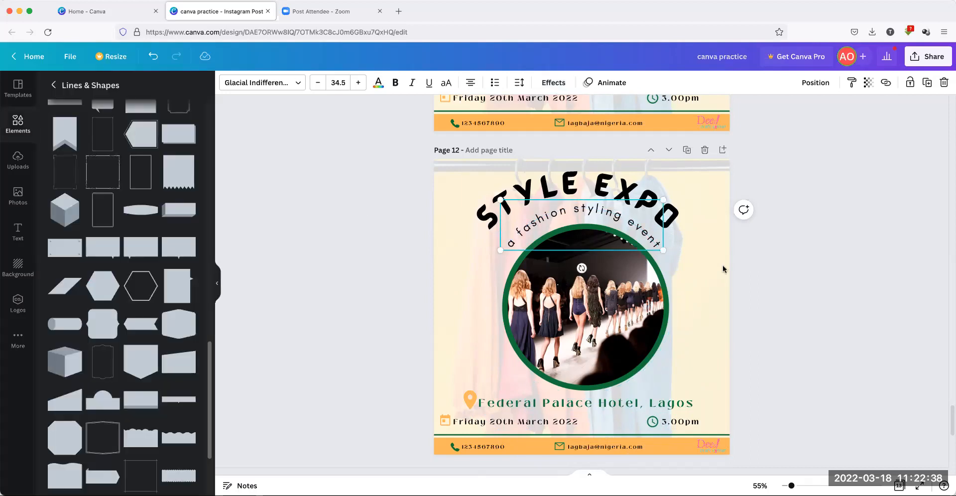
Set the subtitle's font size to 28
click(684, 254)
click(662, 244)
click(338, 83)
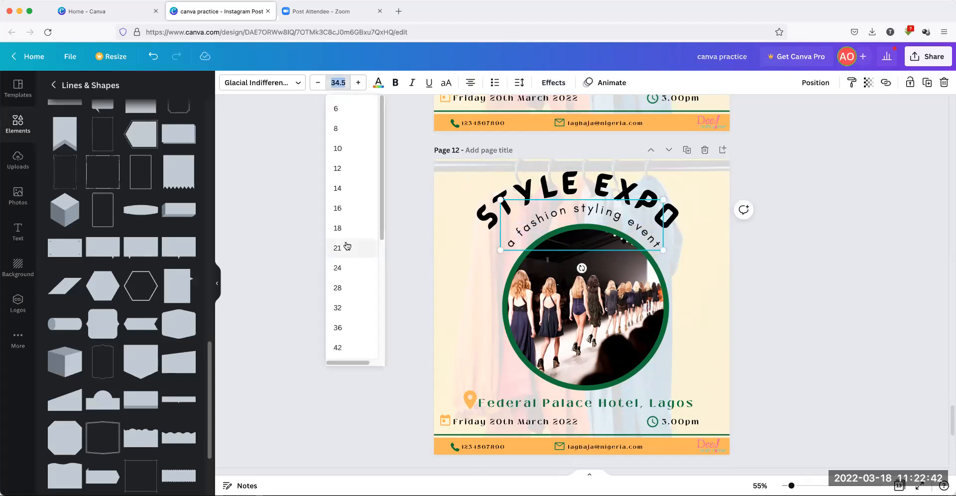
click(337, 288)
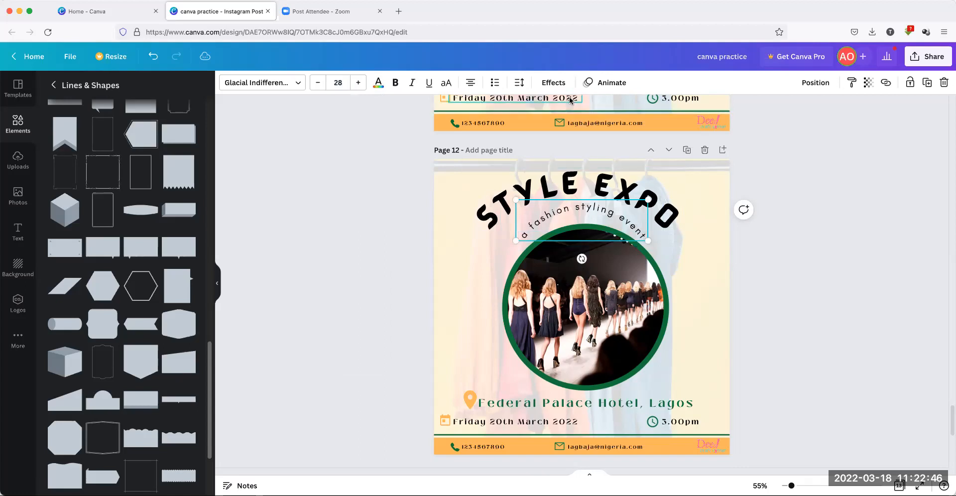
Ease the subtitle's curve to 25, lower it slightly, and move STYLE EXPO slightly down
click(553, 83)
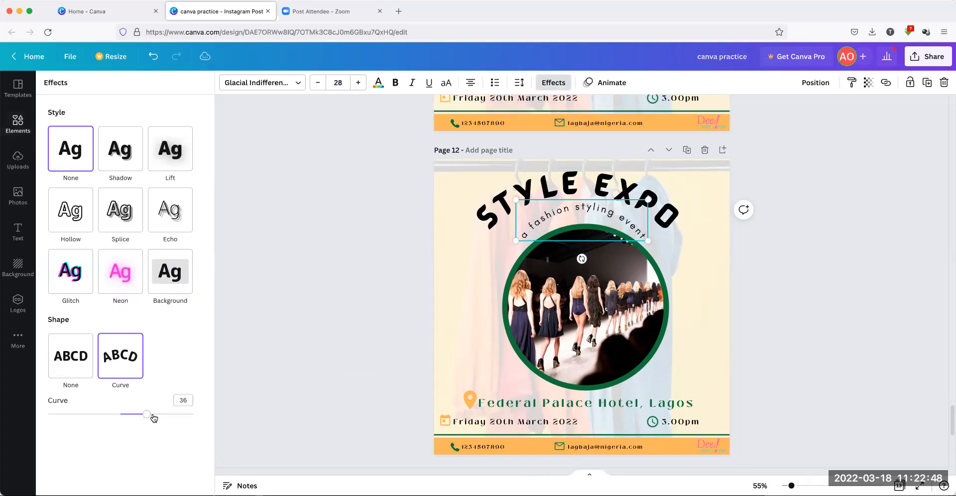
drag(148, 414, 139, 415)
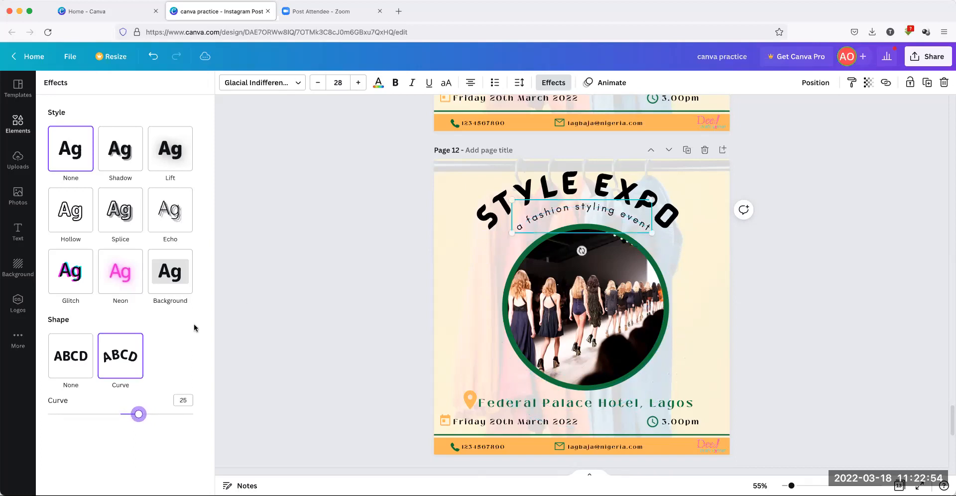
drag(582, 211, 585, 216)
drag(621, 185, 625, 195)
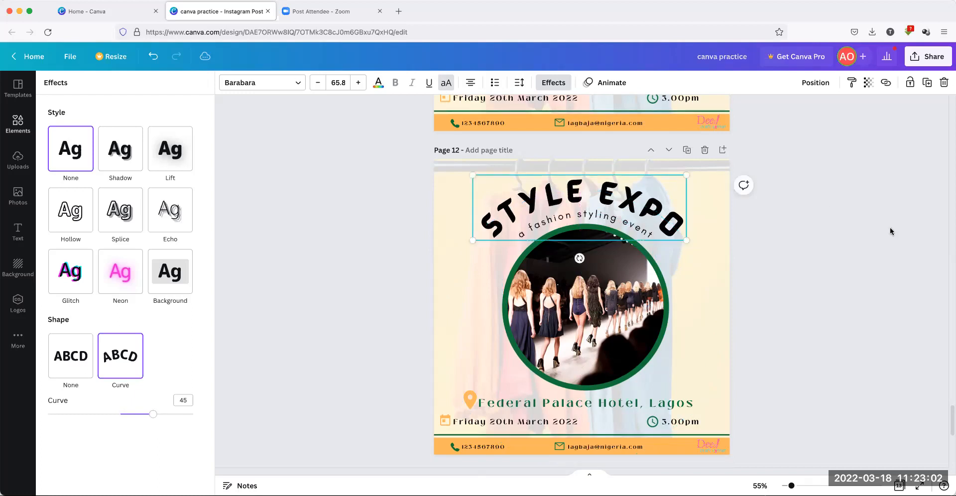
click(903, 237)
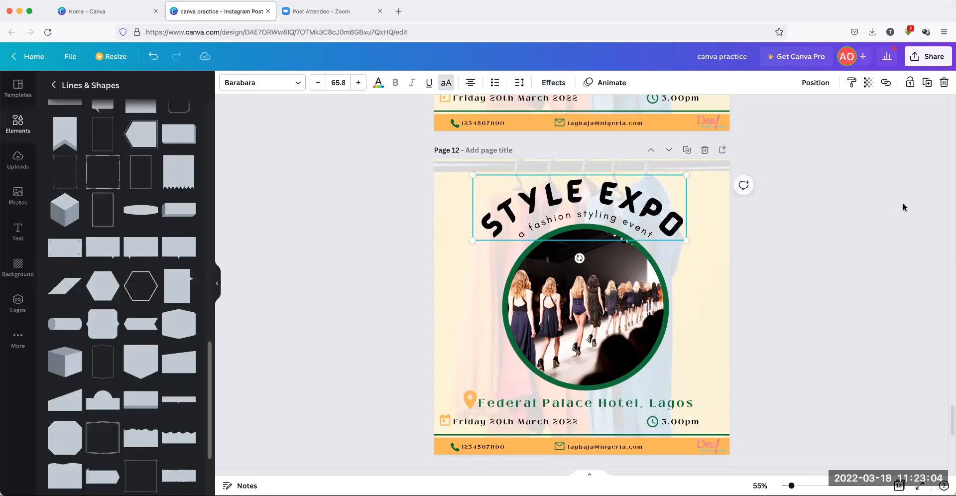
click(879, 244)
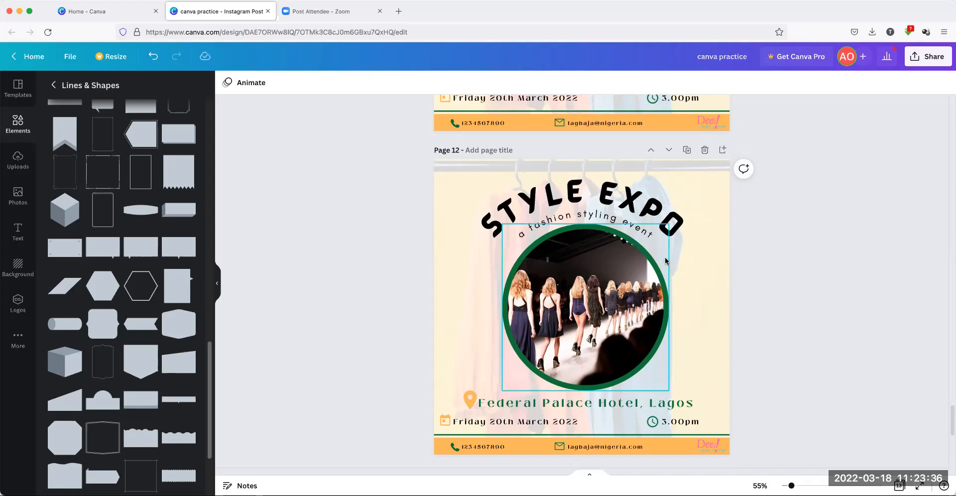
Scroll back over pages 11 and 12, then down to the brick-wall STYLE EXPO flyer on page 13
scroll(805, 303, down, 3)
scroll(806, 304, down, 5)
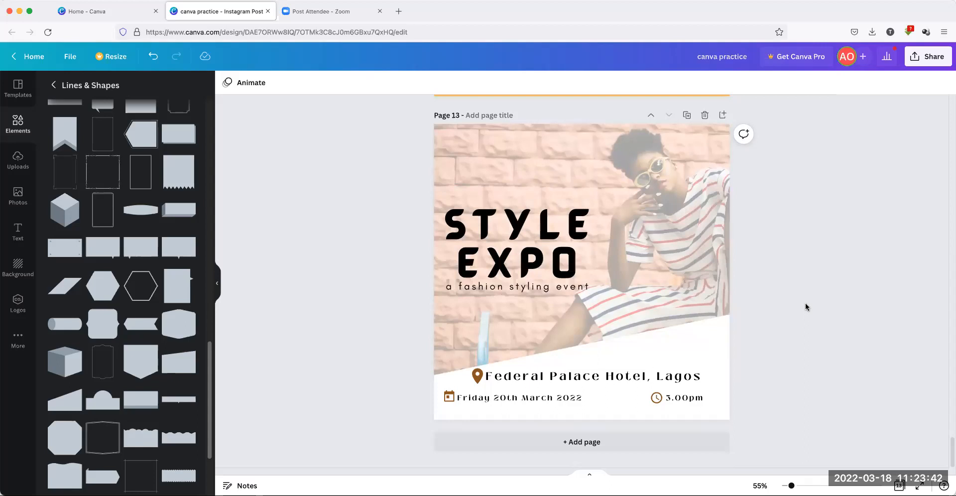
scroll(805, 304, up, 10)
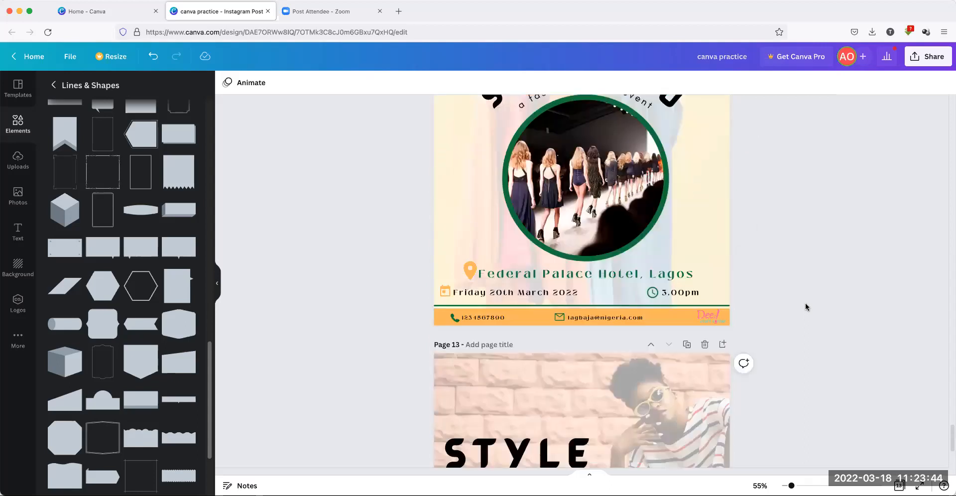
scroll(805, 304, up, 10)
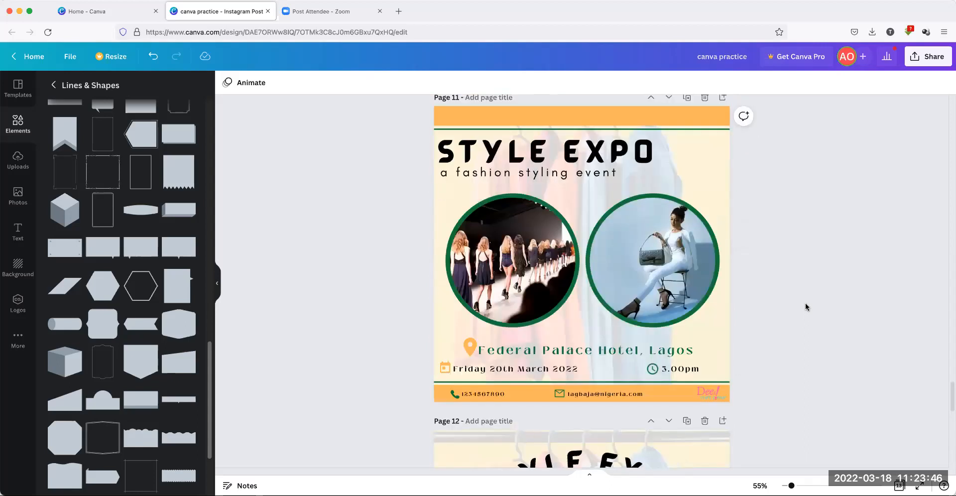
scroll(805, 304, up, 5)
scroll(804, 303, down, 10)
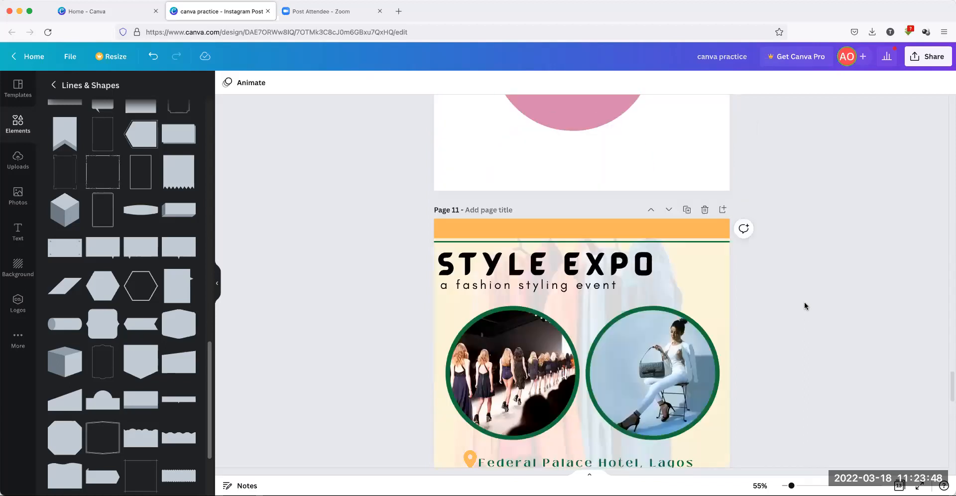
scroll(804, 303, down, 5)
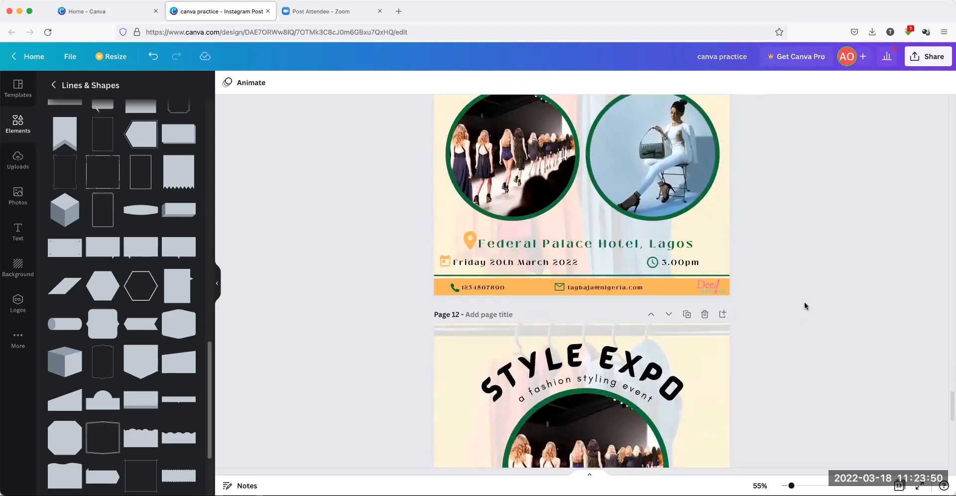
scroll(805, 302, down, 5)
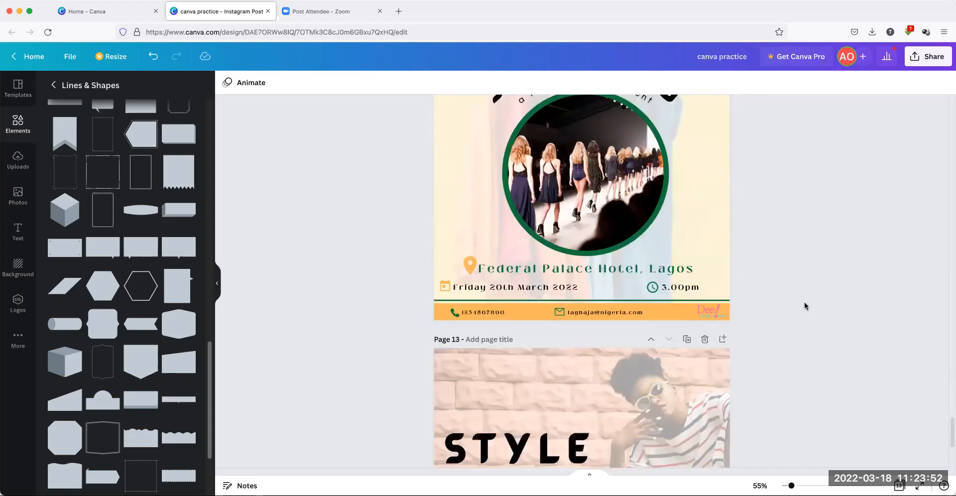
scroll(804, 305, down, 3)
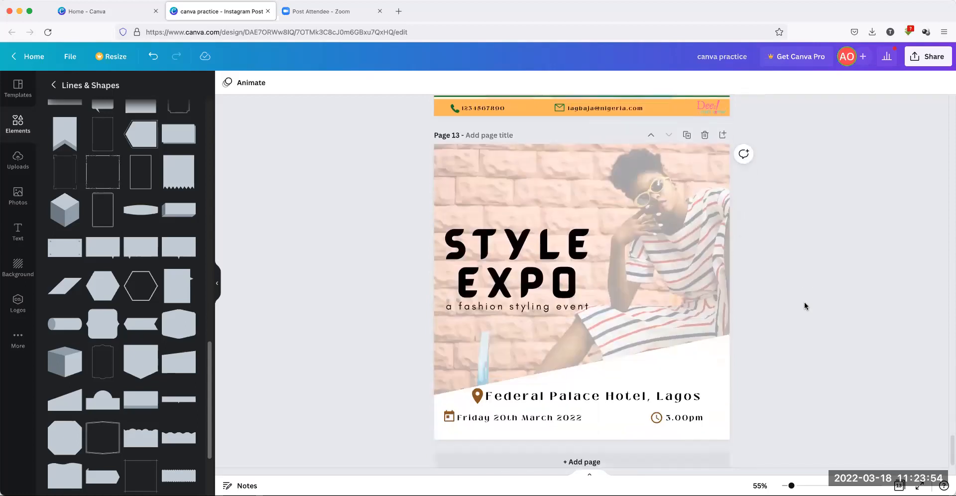